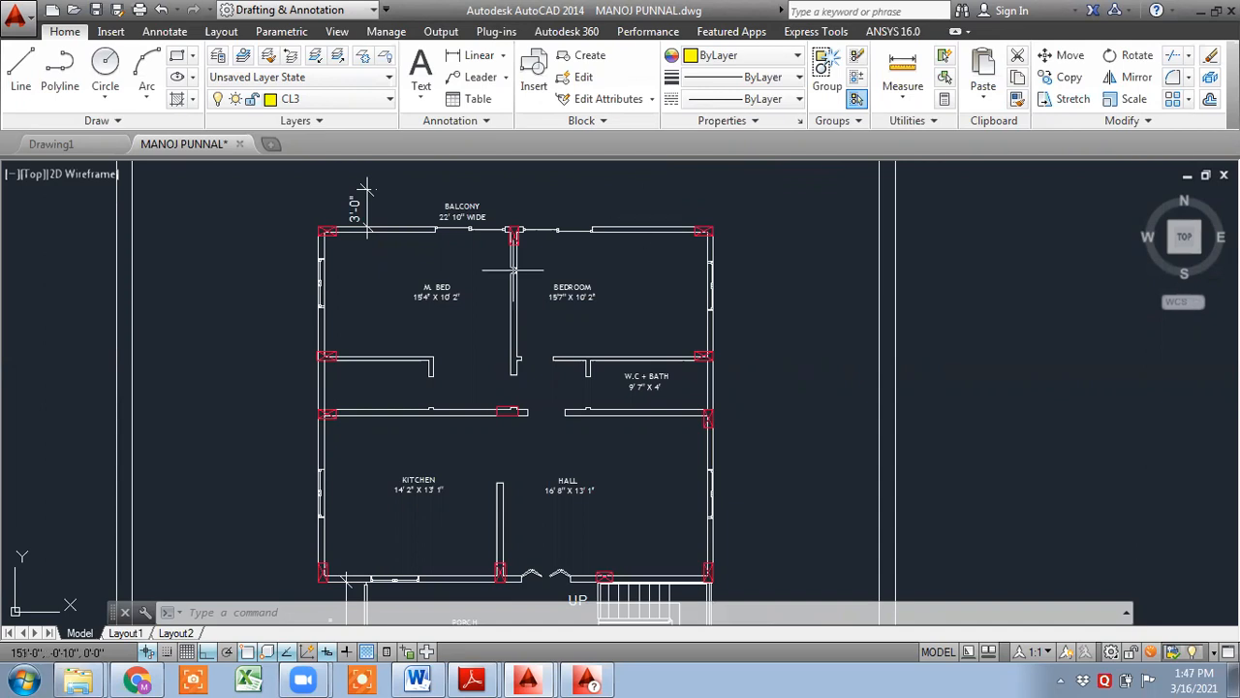
- Examine the floor plan's rooms, walls and columns around the balcony, bedrooms, kitchen and hall
middle_click_drag(514, 270, 577, 232)
scroll(664, 291, "down", 2)
middle_click_drag(597, 309, 497, 322)
scroll(410, 255, "up", 5)
scroll(404, 253, "down", 4)
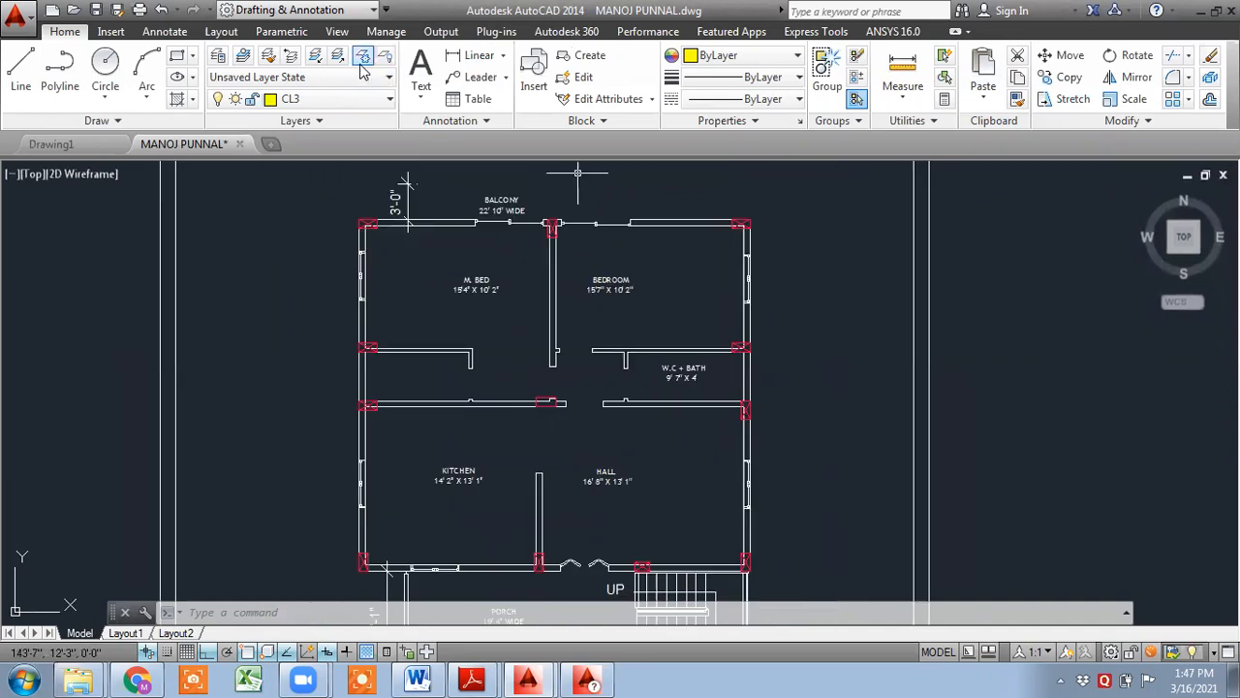
left_click(363, 100)
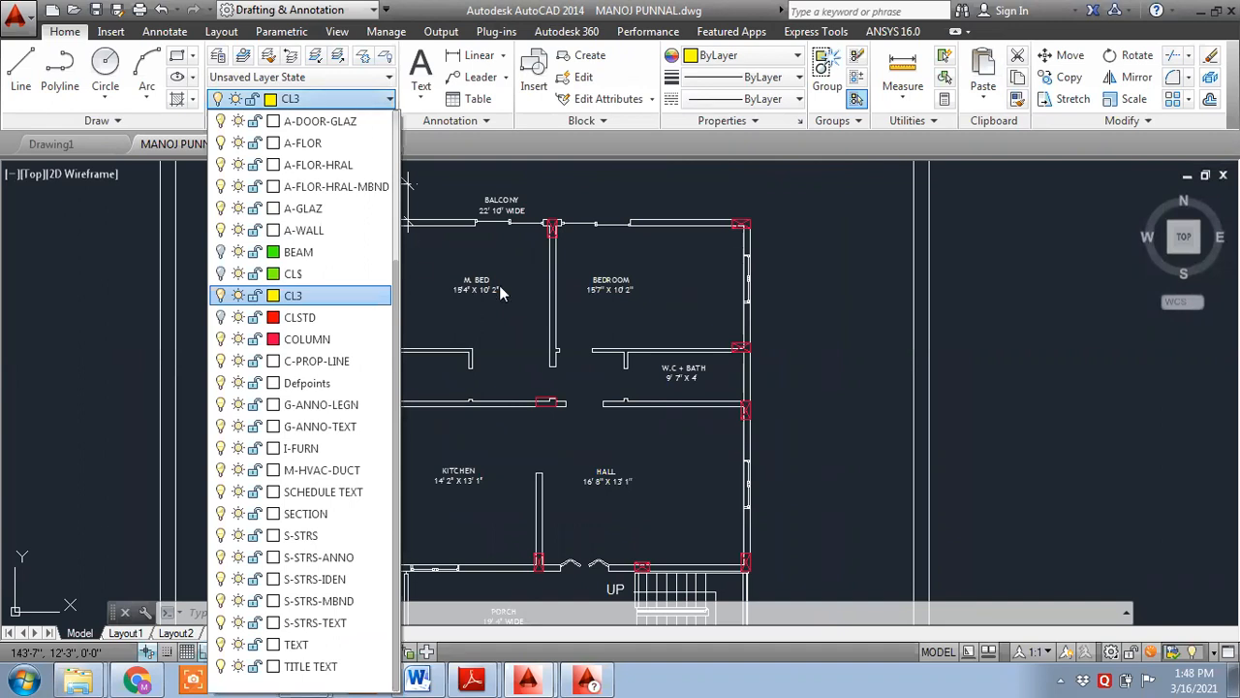
scroll(410, 268, "up", 2)
middle_click_drag(410, 268, 651, 280)
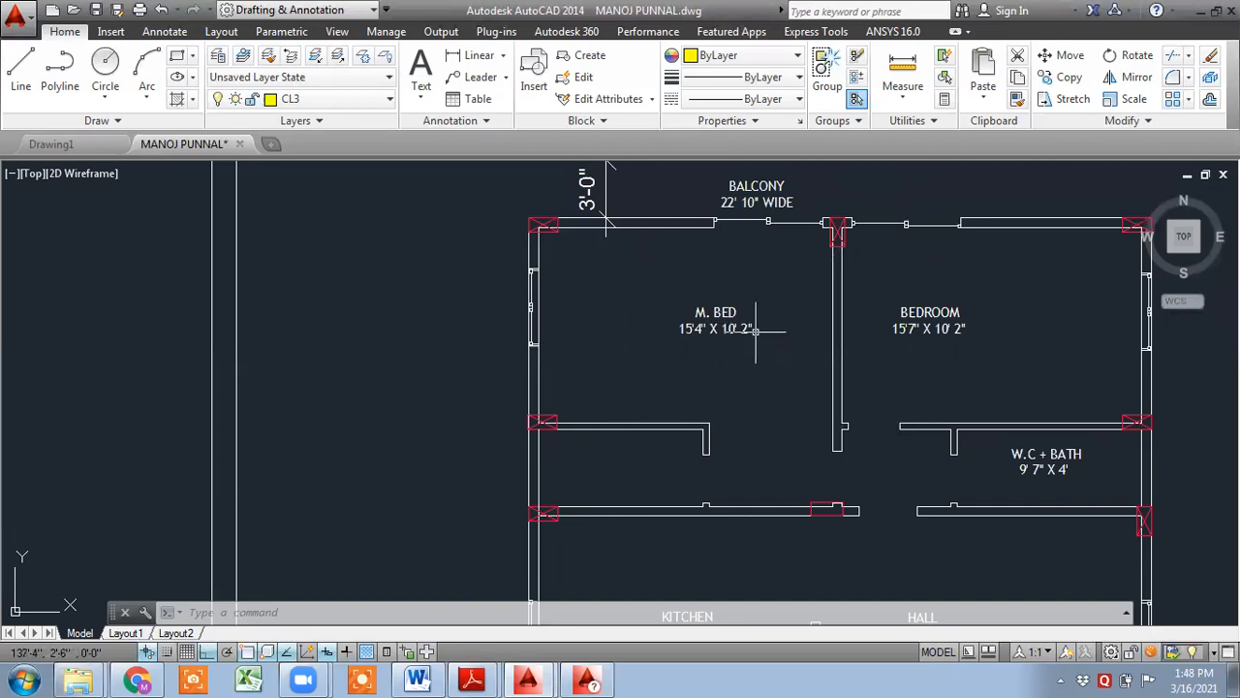
middle_click_drag(790, 364, 502, 244)
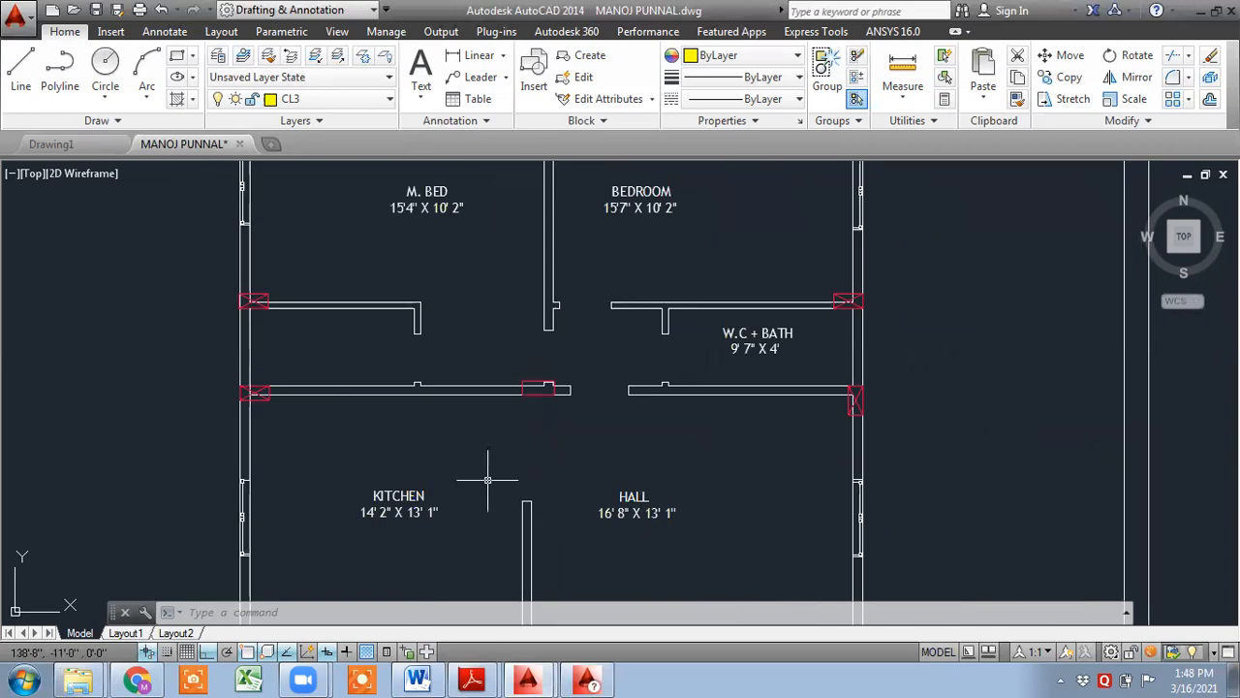
middle_click_drag(511, 400, 442, 520)
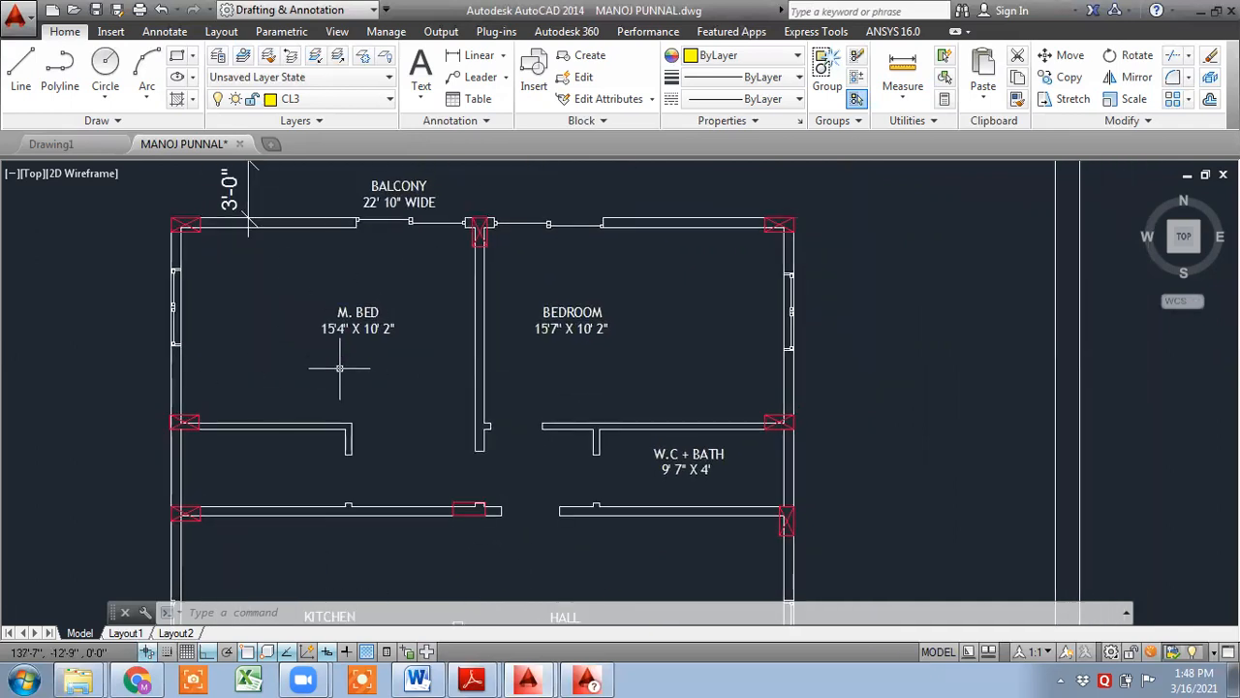
middle_click_drag(376, 358, 374, 382)
middle_click_drag(577, 380, 539, 272)
middle_click_drag(341, 408, 347, 248)
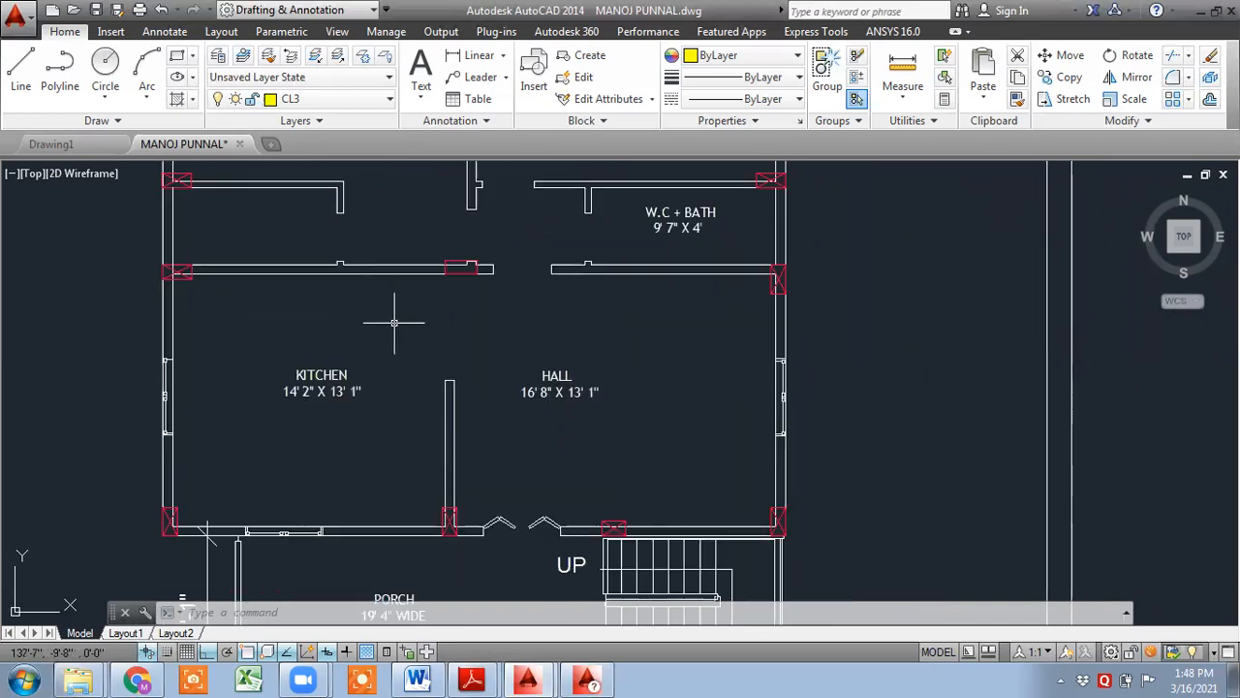
middle_click_drag(439, 237, 355, 427)
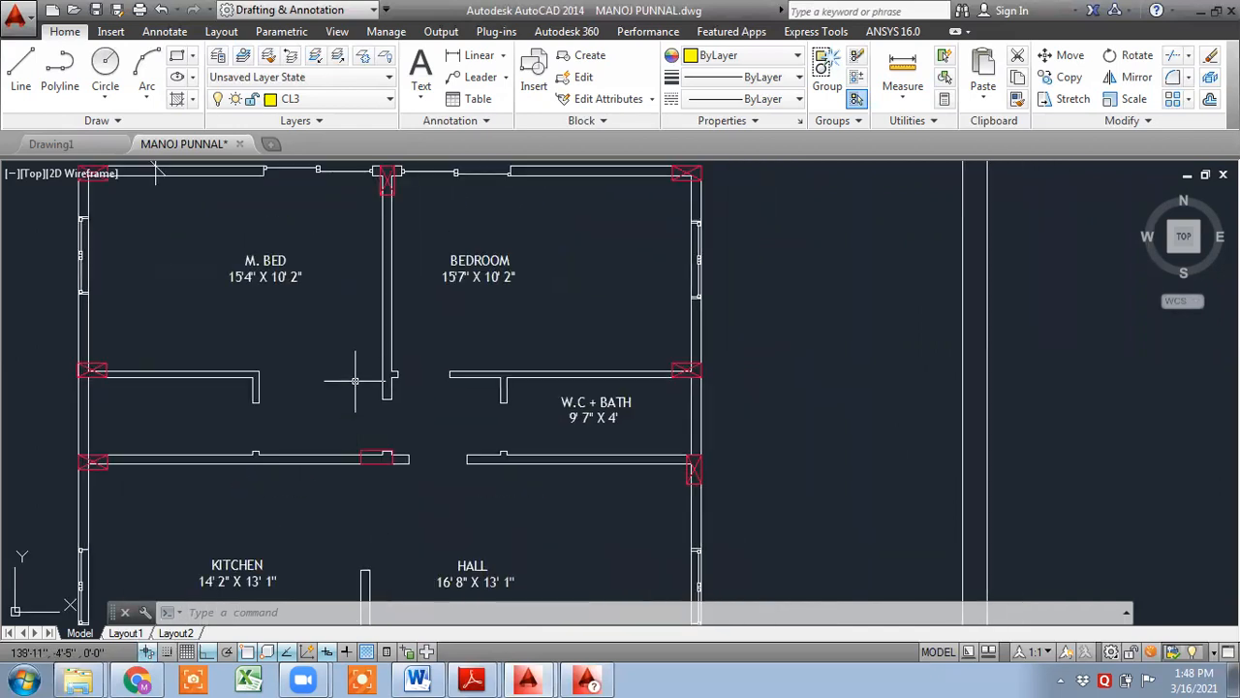
- Turn on the BEAM layer
left_click(344, 101)
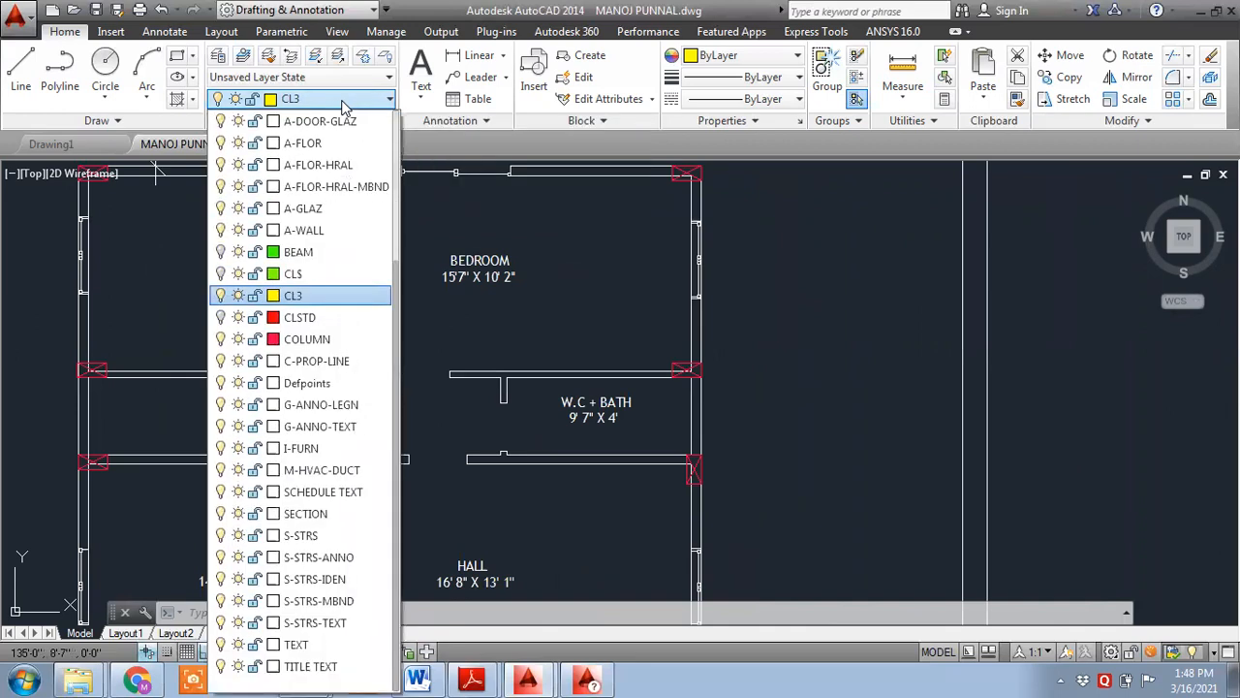
left_click(222, 252)
left_click(558, 252)
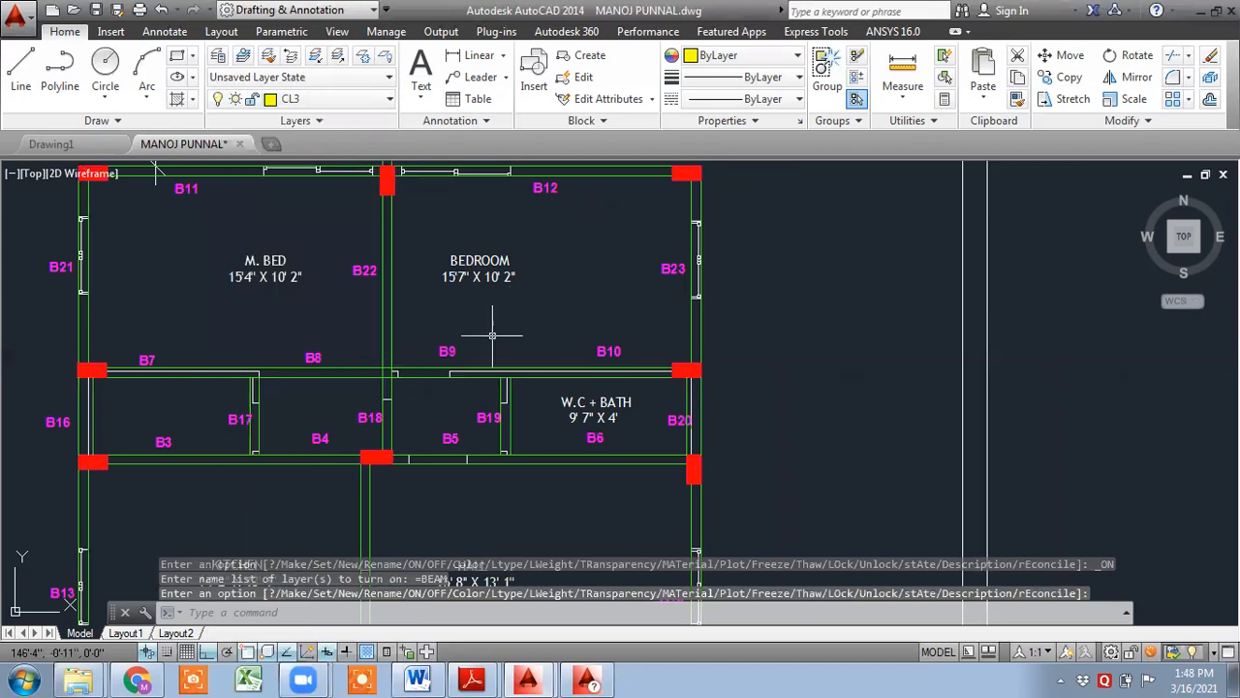
- Select a beam at the balcony and select all similar beam objects
middle_click_drag(492, 335, 443, 371)
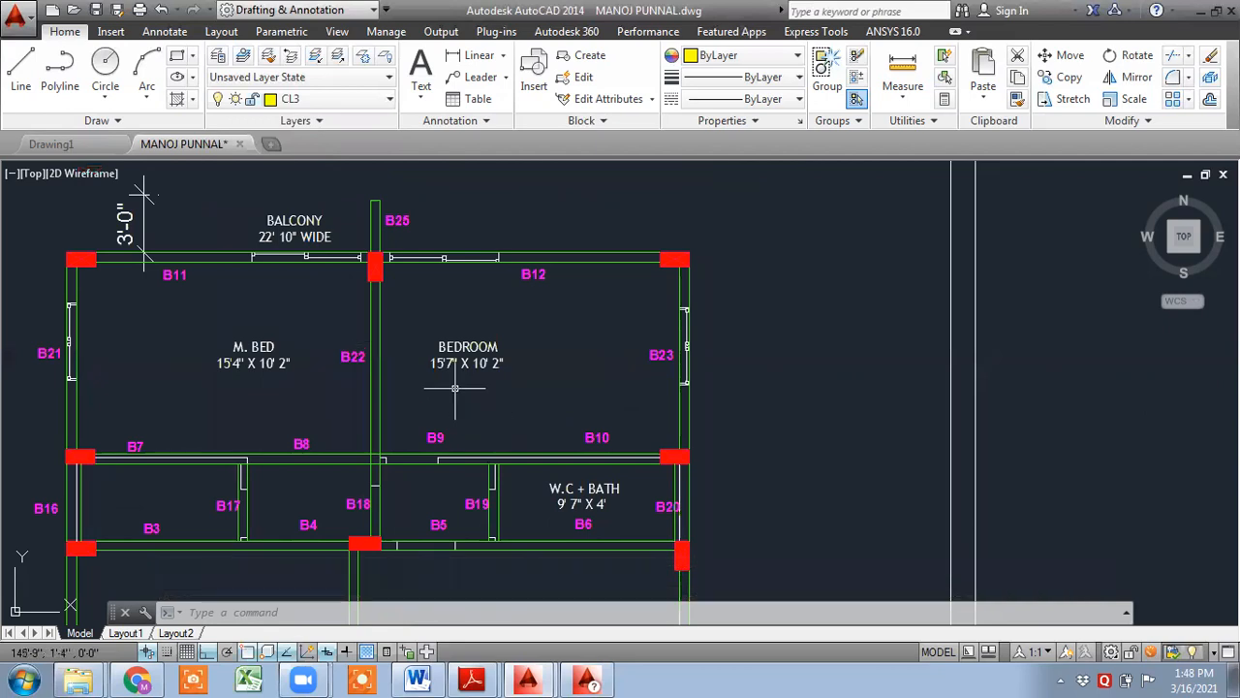
middle_click_drag(339, 323, 345, 294)
scroll(188, 251, "up", 6)
scroll(215, 263, "down", 4)
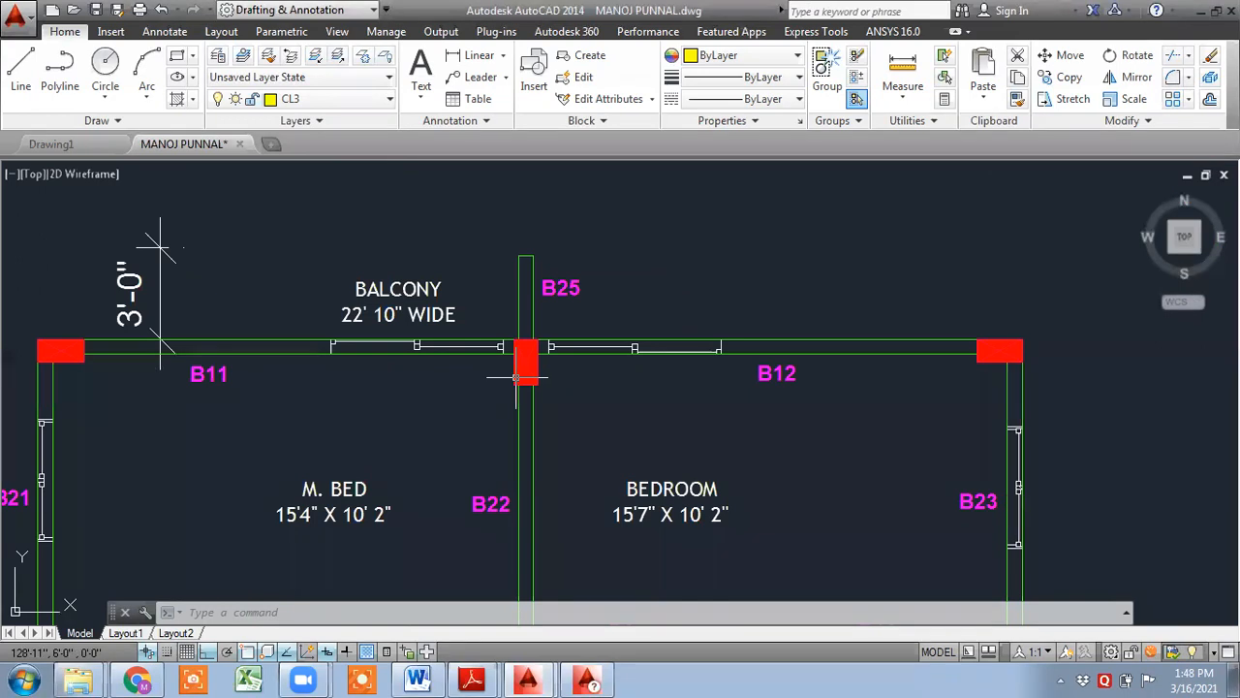
scroll(516, 378, "up", 5)
left_click(436, 289)
right_click(453, 214)
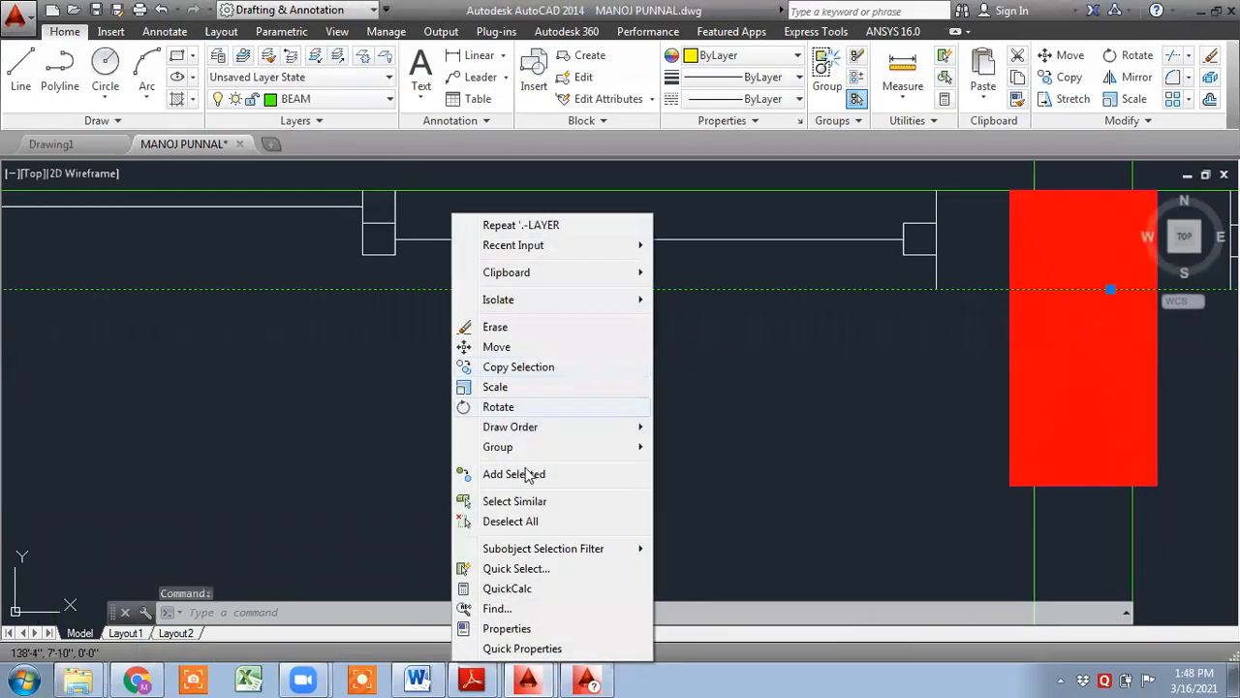
left_click(545, 502)
- Pan to the separate beam outline drawing and clear the selection
scroll(546, 499, "down", 5)
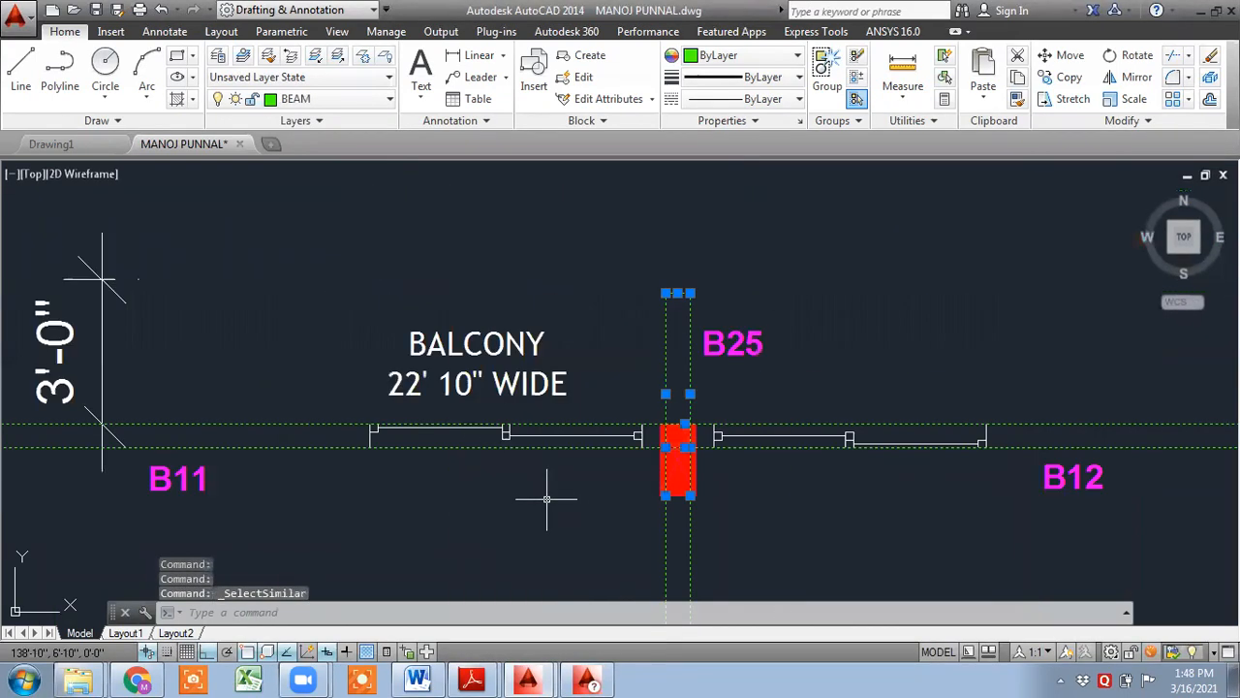
middle_click_drag(547, 499, 443, 251)
scroll(441, 253, "down", 4)
scroll(577, 292, "down", 4)
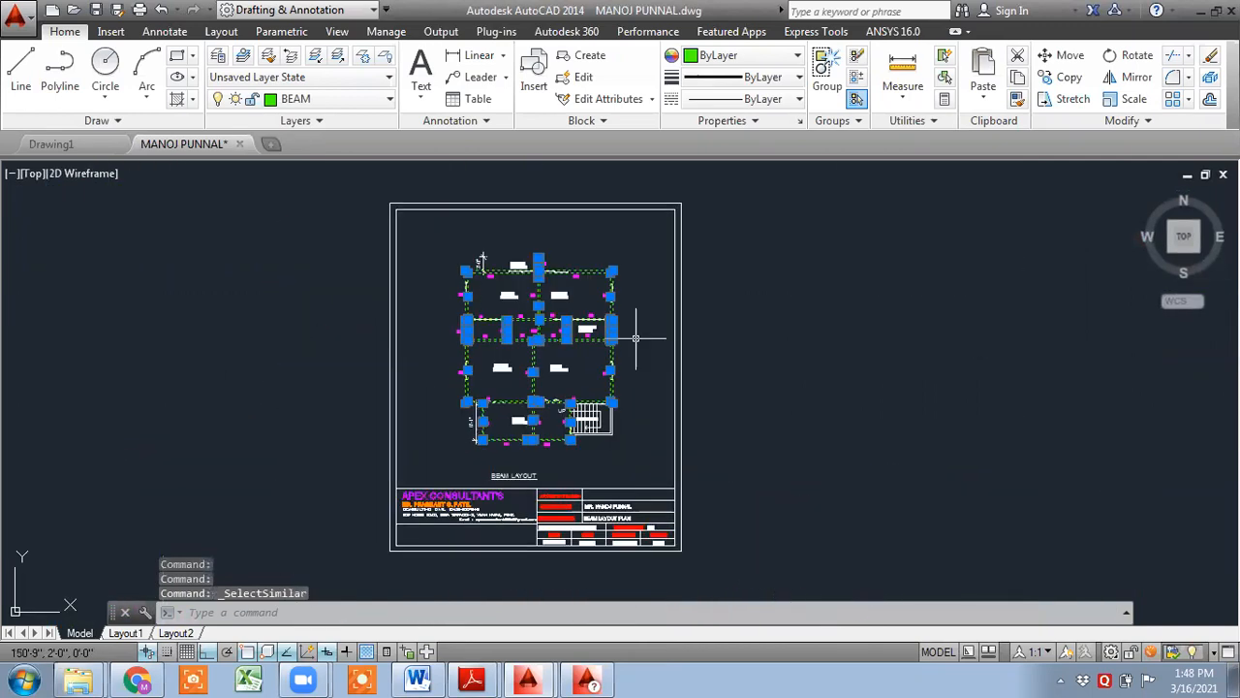
middle_click_drag(632, 340, 330, 319)
middle_click_drag(498, 335, 420, 338)
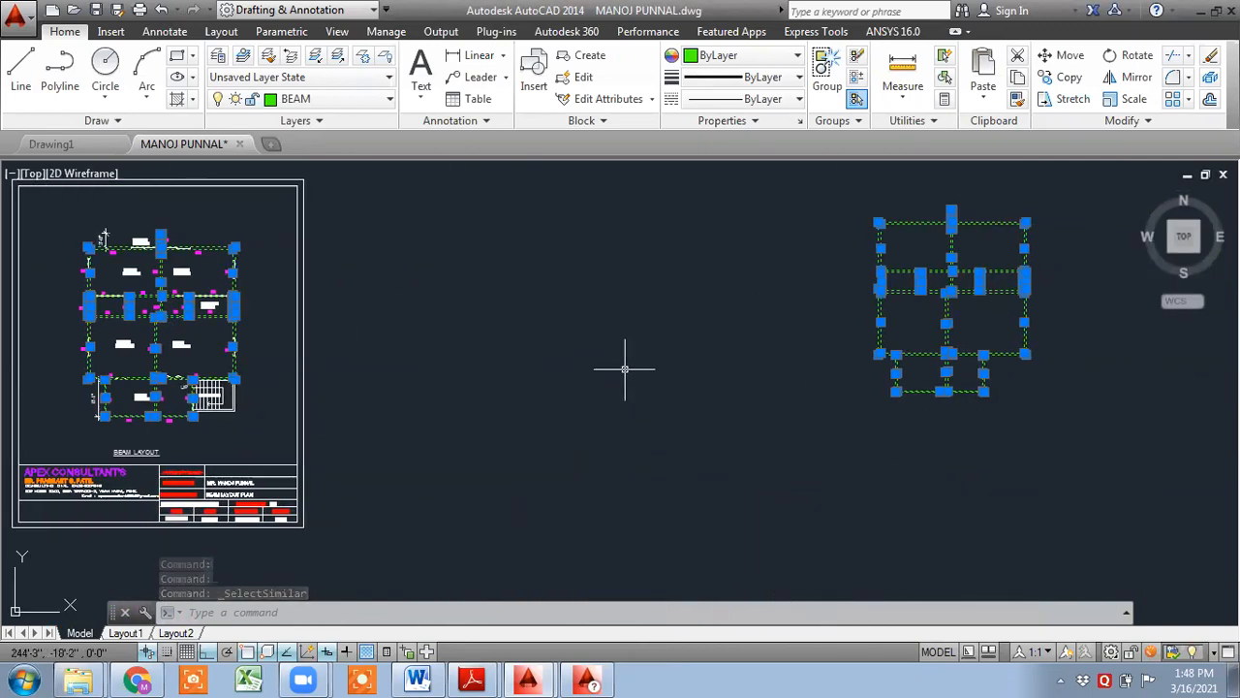
middle_click_drag(626, 359, 353, 396)
middle_click_drag(643, 416, 535, 445)
left_click(535, 445)
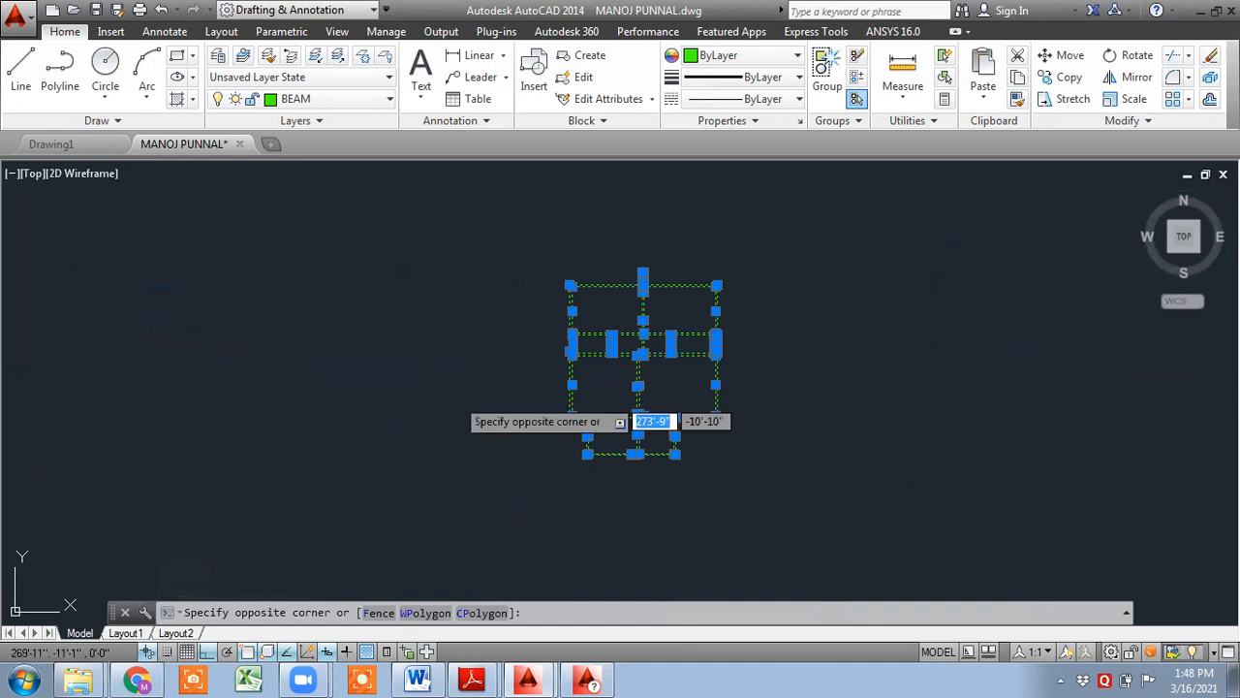
key("Escape")
key("Escape")
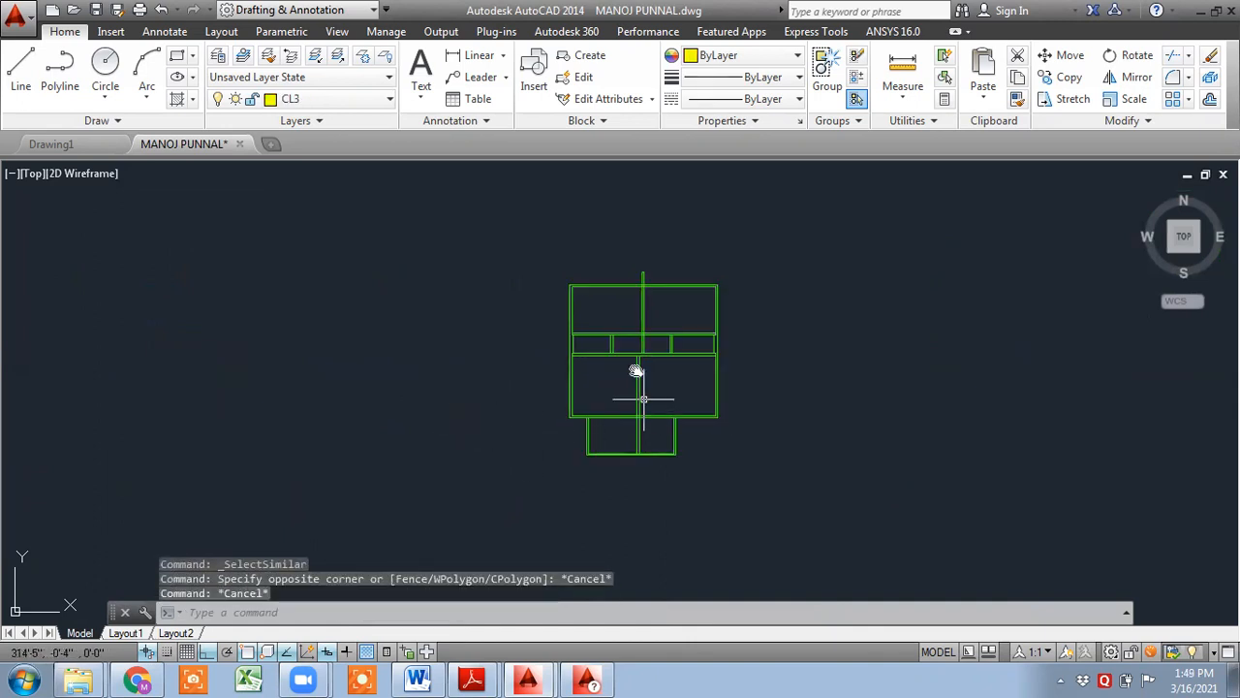
middle_click_drag(637, 372, 540, 443)
scroll(581, 471, "up", 6)
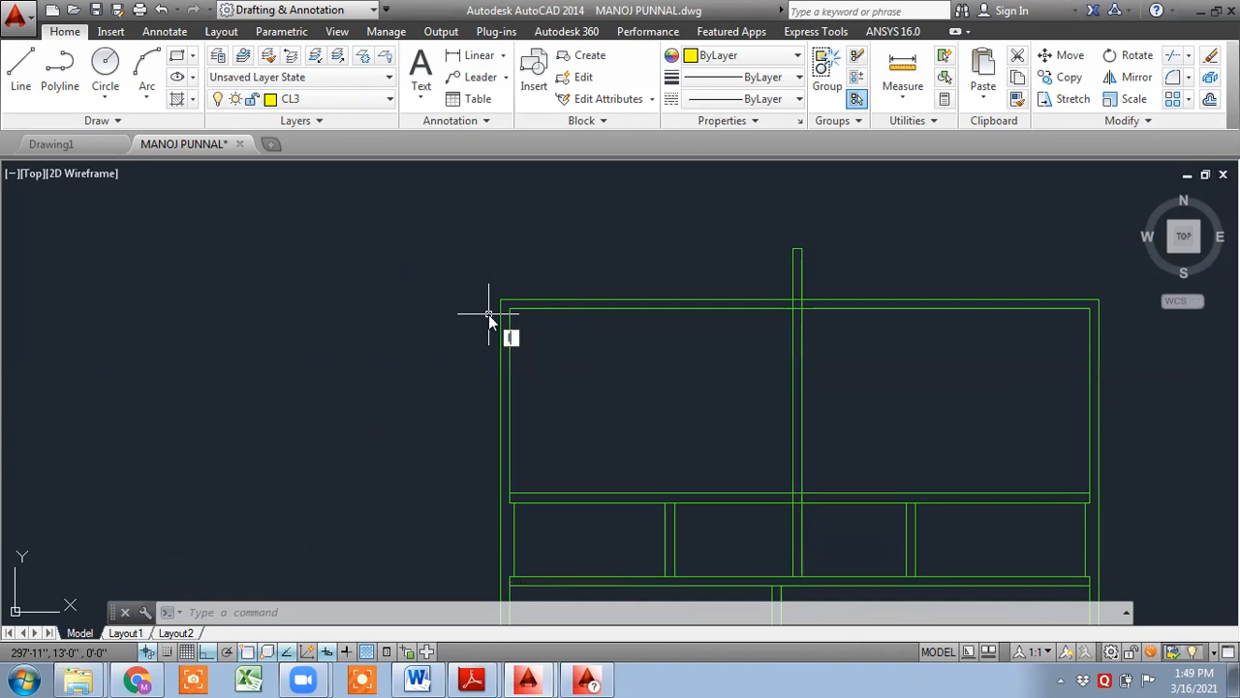
- Open the Layer Properties Manager, select the CL3 layer and close the manager
type("A")
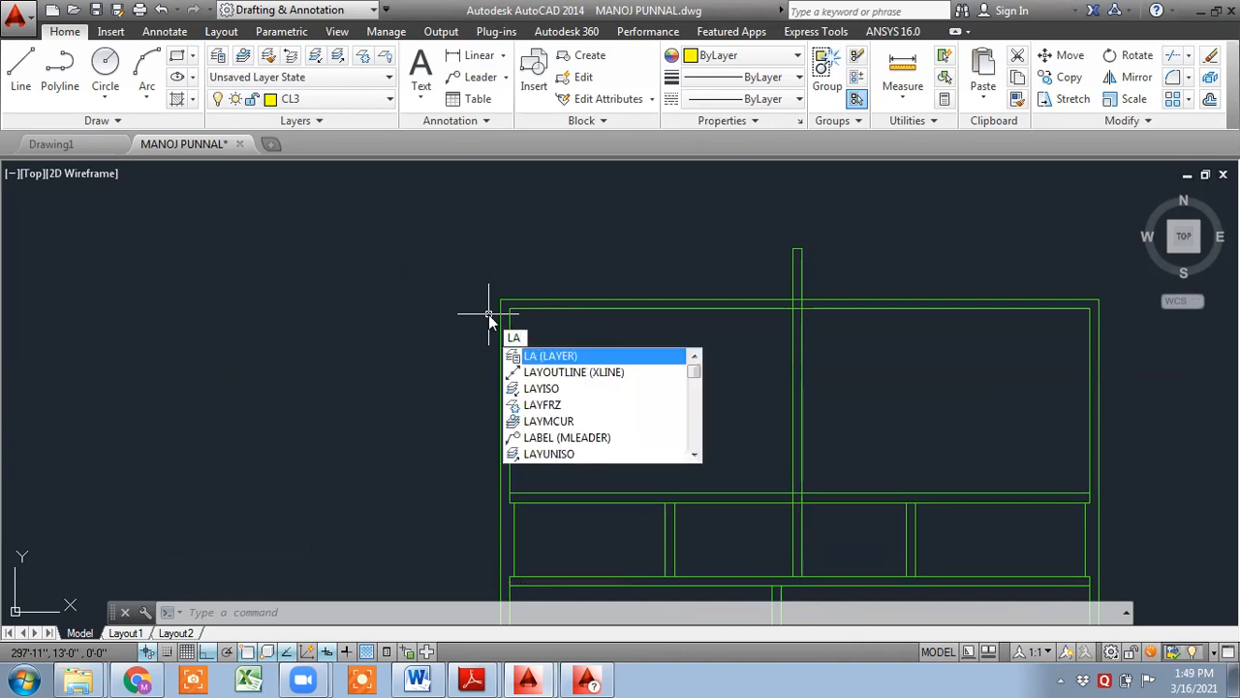
key("Return")
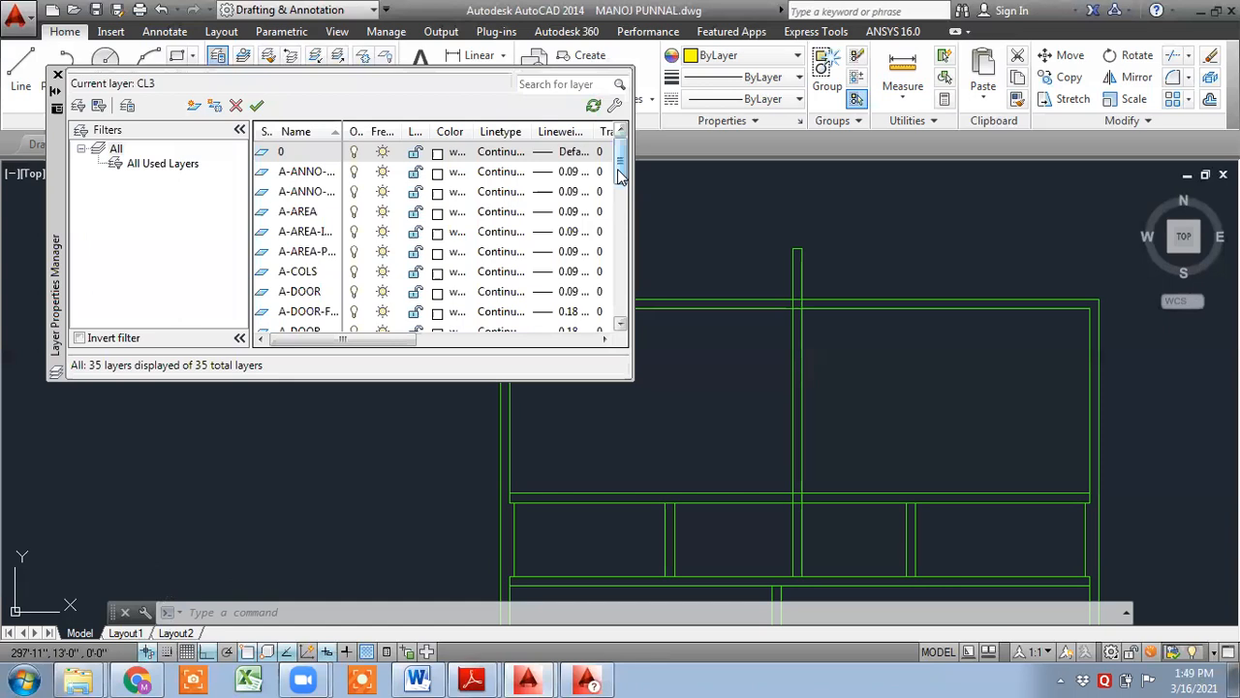
left_click_drag(620, 174, 612, 250)
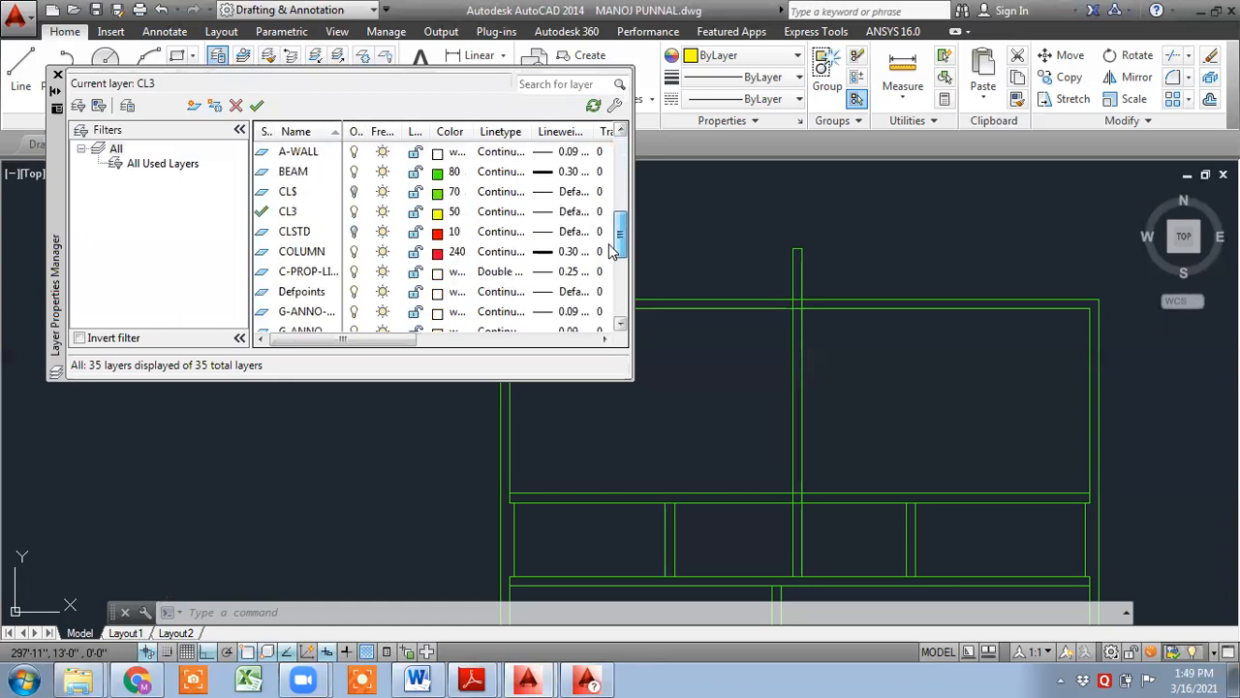
left_click(291, 219)
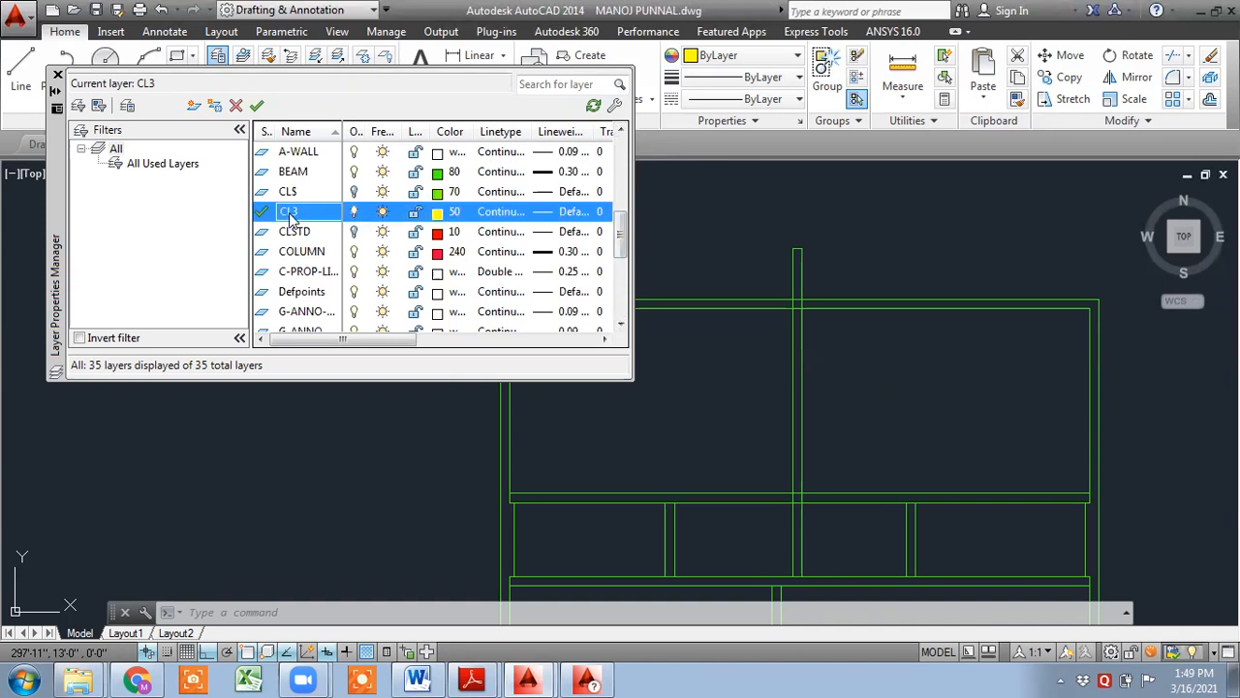
left_click(57, 76)
middle_click_drag(574, 359, 482, 320)
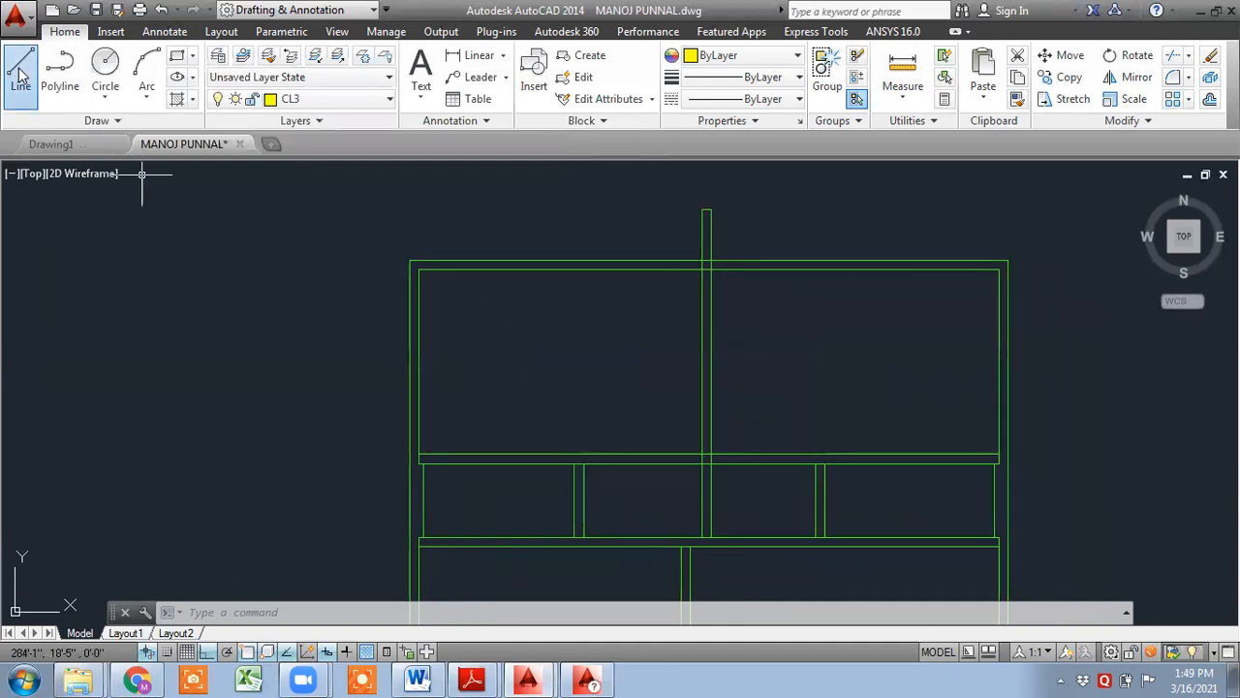
left_click(20, 72)
scroll(393, 272, "up", 4)
left_click(435, 245)
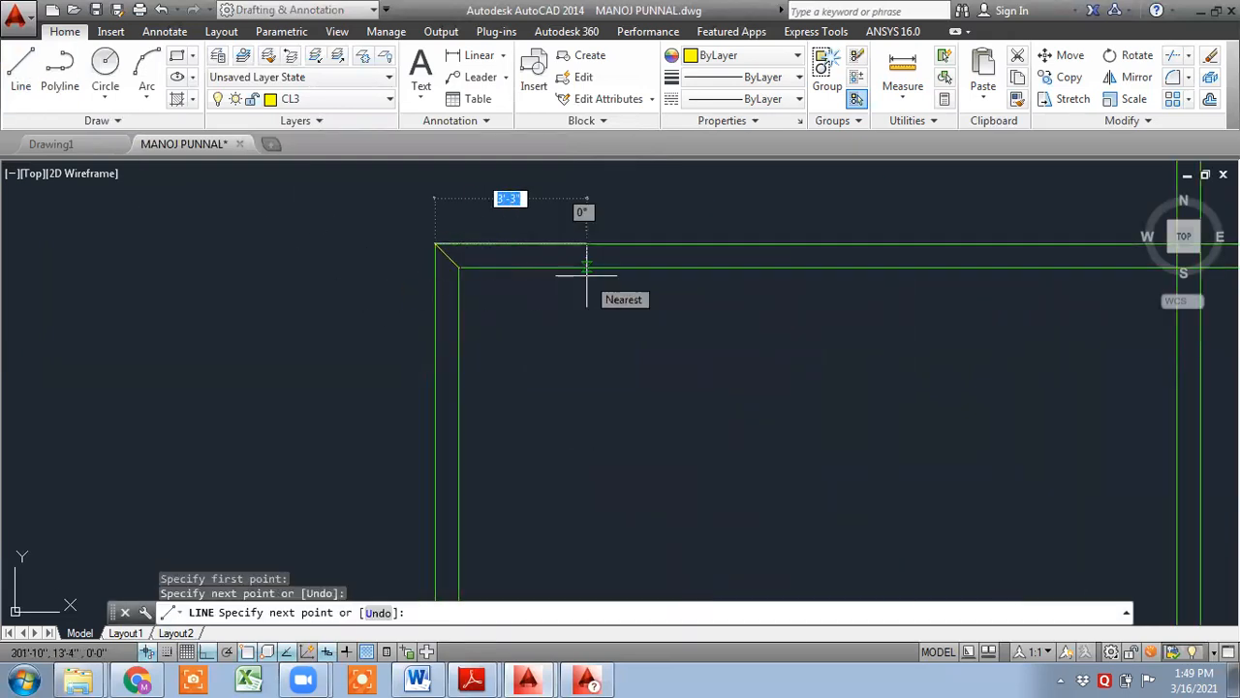
key("Return")
key("Return")
- Draw a short line closing the top-right corner of the beam outline
middle_click_drag(773, 317, 420, 316)
scroll(967, 358, "down", 4)
middle_click_drag(966, 358, 610, 321)
left_click(872, 278)
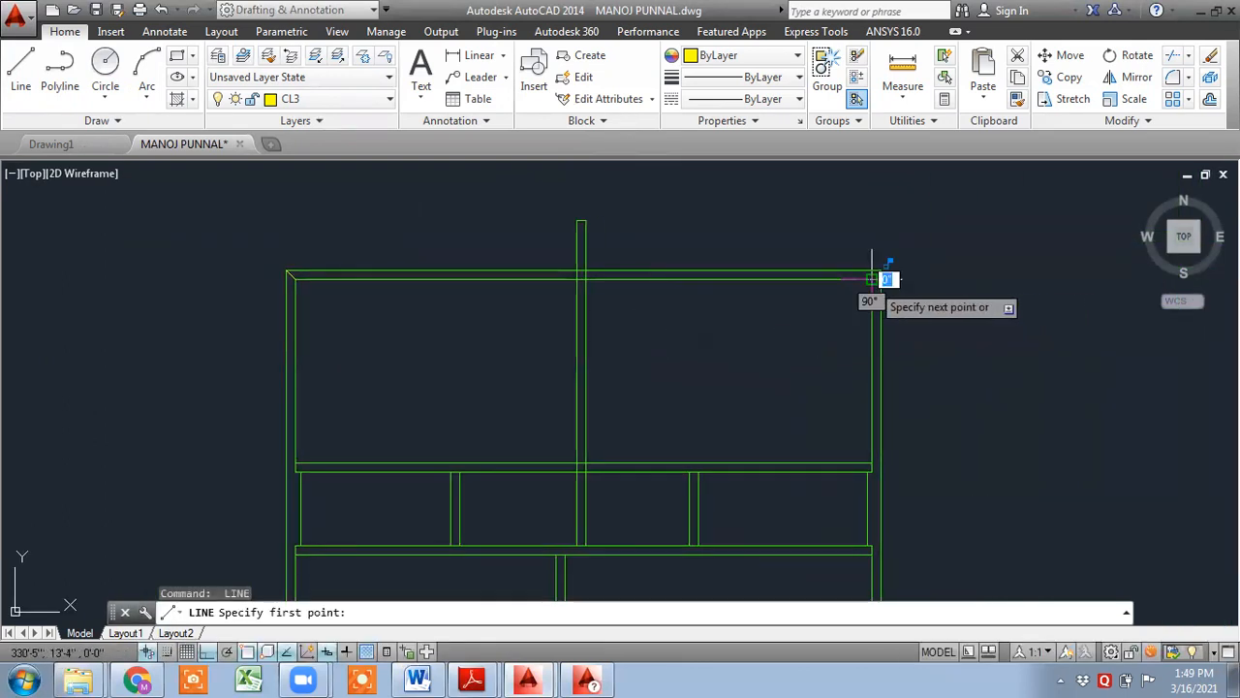
scroll(876, 278, "up", 5)
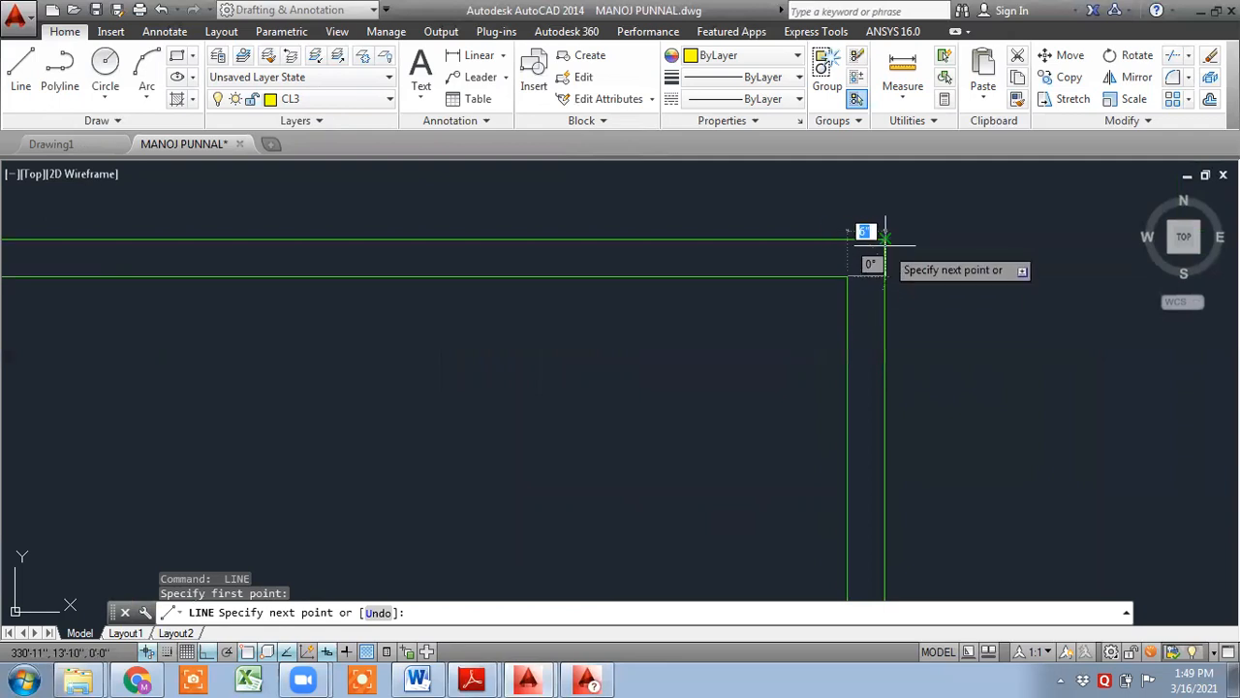
left_click(885, 240)
key("Return")
- Draw a short line closing the corner where the left beam meets the top beam
scroll(881, 296, "down", 5)
middle_click_drag(958, 308, 1177, 194)
scroll(528, 372, "up", 5)
key("Return")
left_click(443, 316)
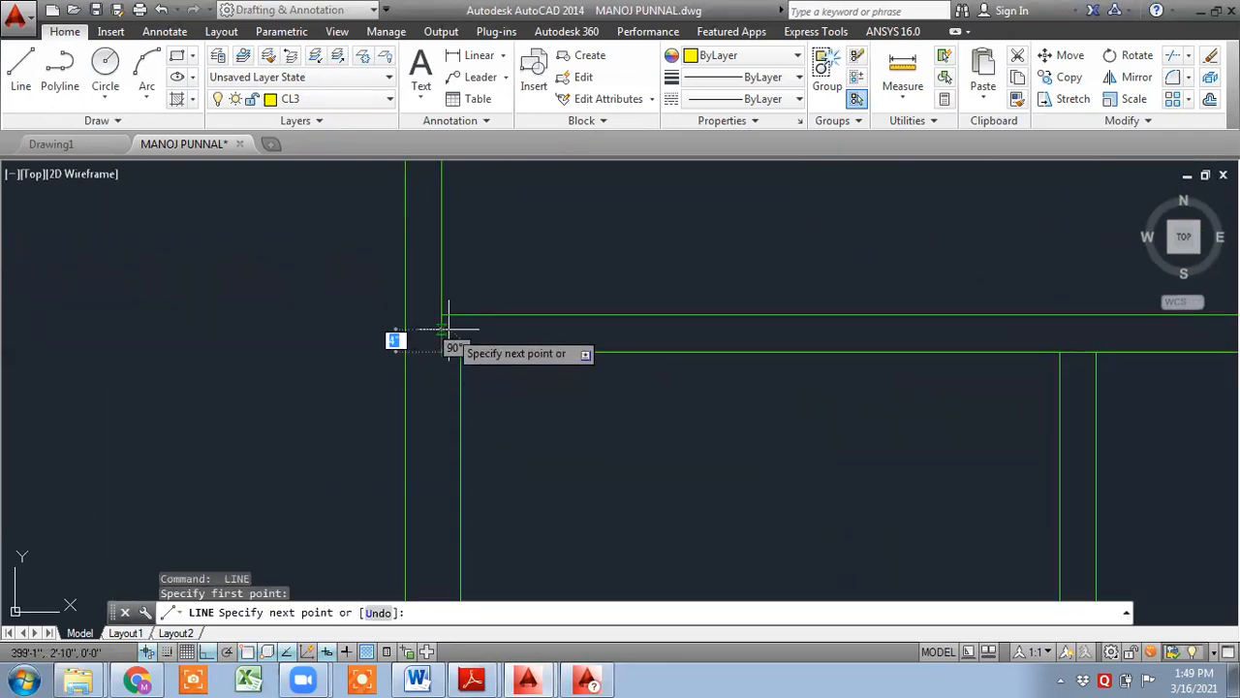
left_click(447, 319)
key("Return")
- Draw a line closing the end of a horizontal beam where it meets a vertical beam
scroll(518, 343, "down", 5)
scroll(474, 411, "up", 5)
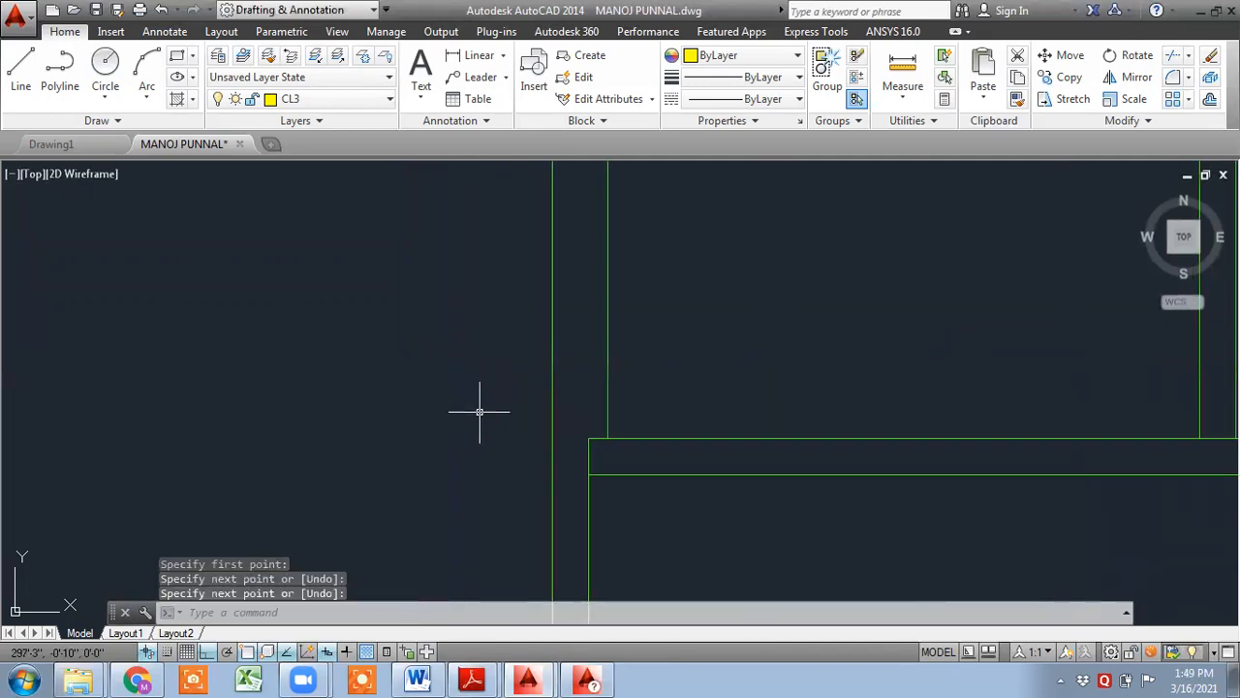
key("Return")
left_click(588, 474)
left_click(607, 438)
key("Return")
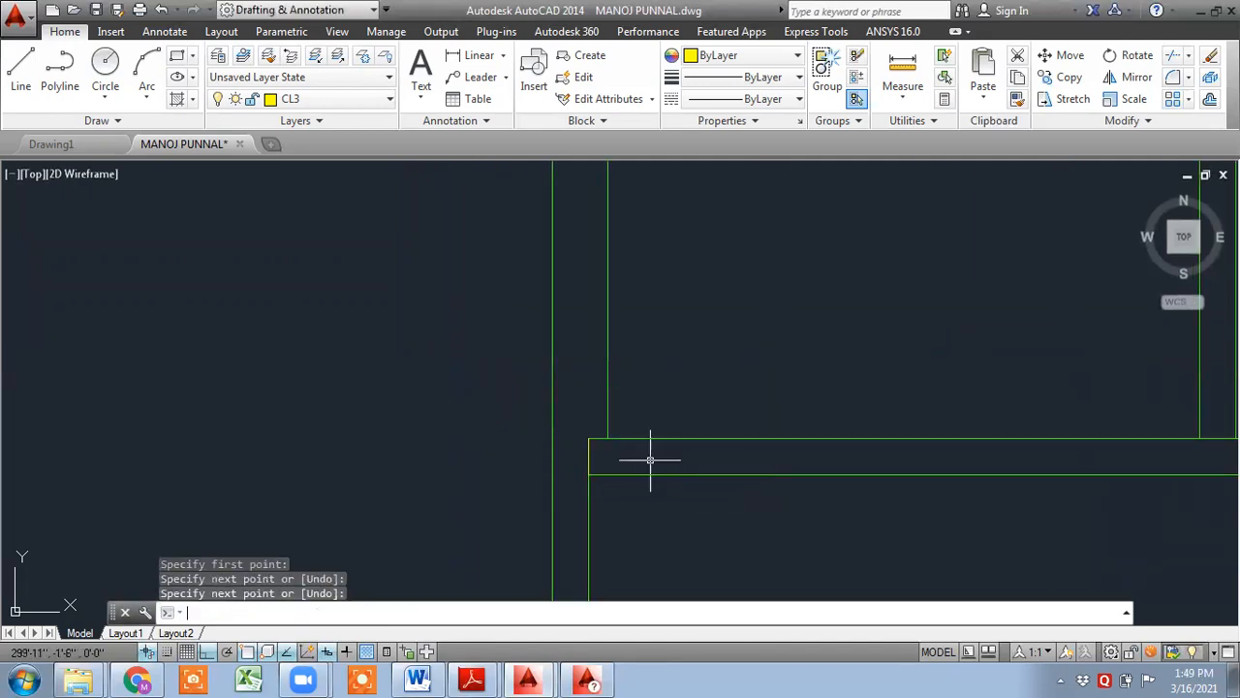
- Draw a horizontal line bridging the gap between two vertical beam lines at a horizontal beam
scroll(750, 472, "down", 3)
scroll(775, 475, "down", 4)
scroll(706, 417, "up", 6)
key("Return")
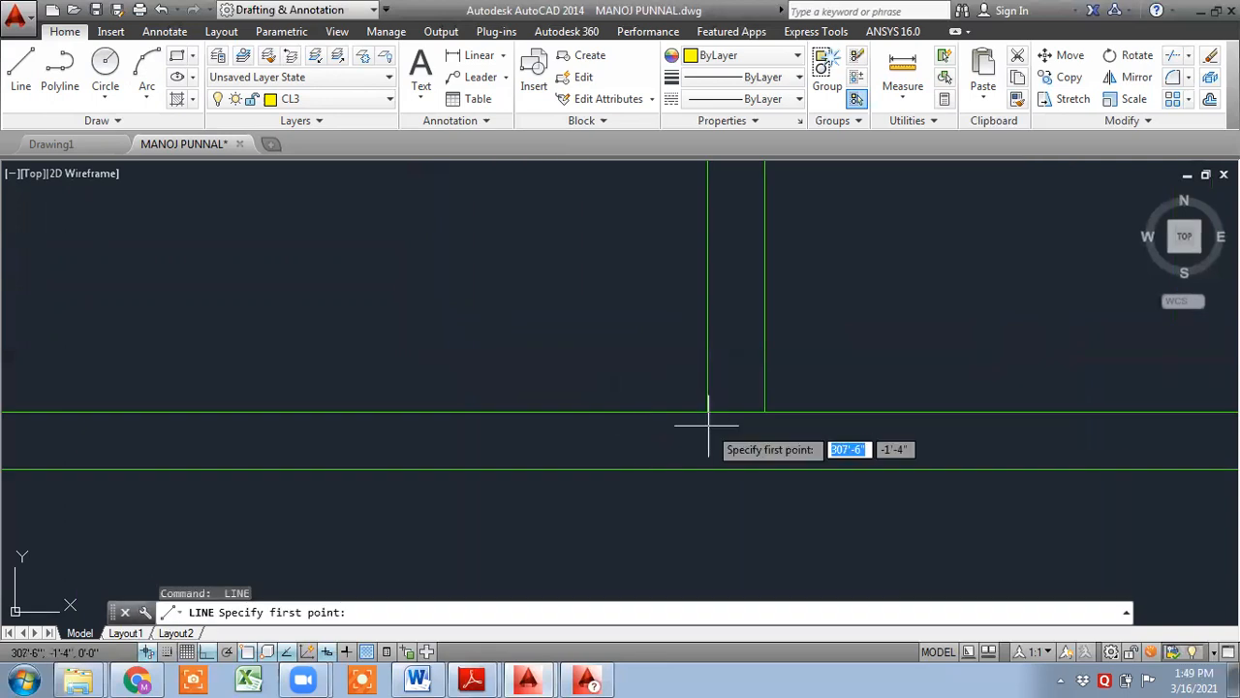
left_click(707, 412)
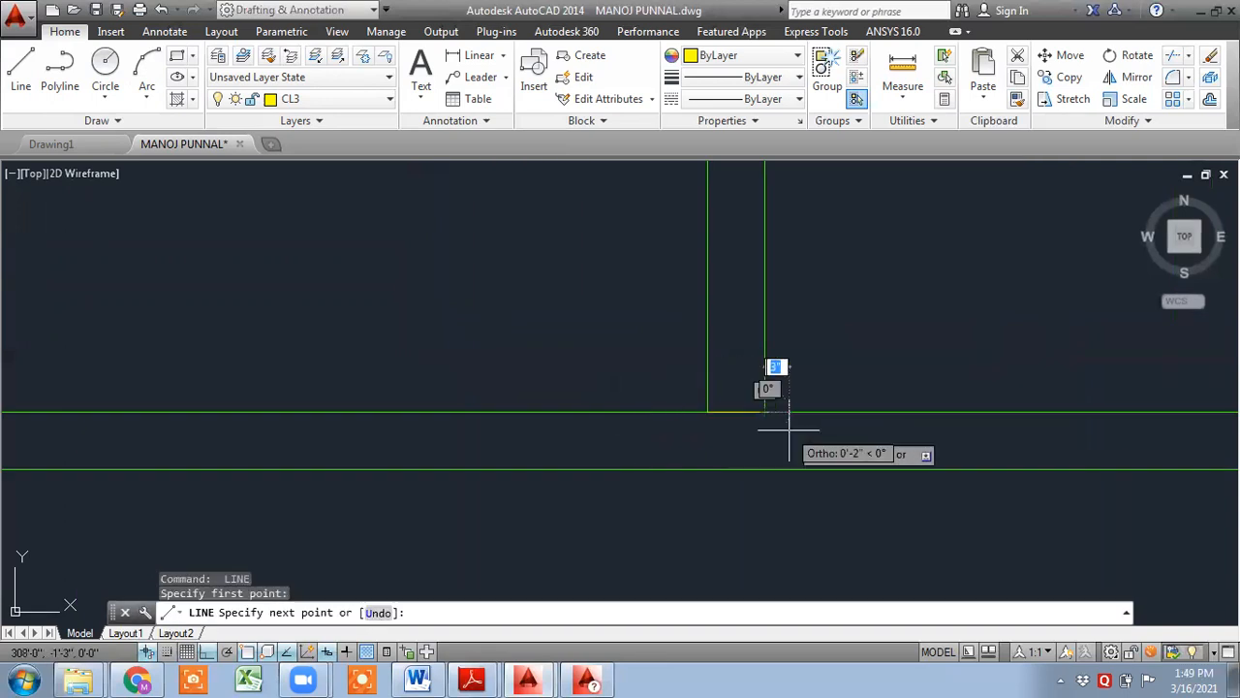
left_click(858, 430)
key("Return")
- Draw a short line at the next beam junction along the middle horizontal beam
scroll(858, 429, "down", 3)
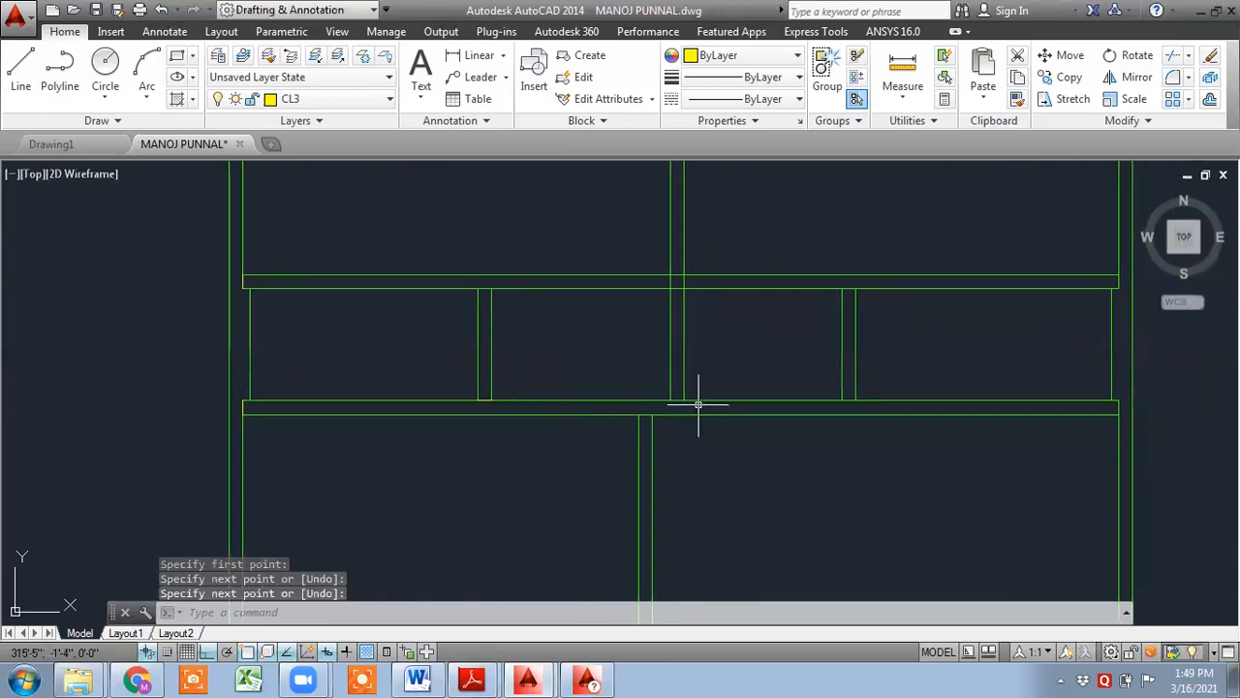
scroll(825, 409, "up", 3)
key("Return")
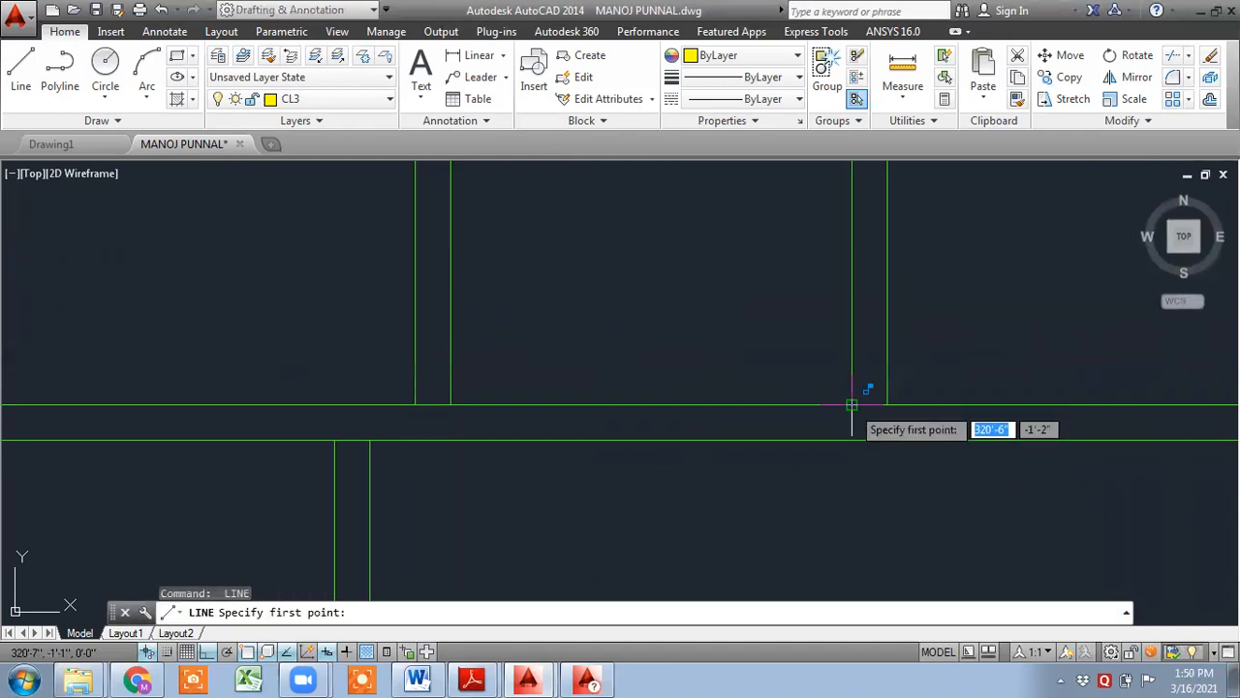
left_click(880, 406)
left_click(881, 407)
key("Return")
- Draw a short line closing the left end of a horizontal beam at the outer wall beam
scroll(934, 427, "down", 5)
middle_click_drag(957, 428, 781, 342)
scroll(548, 417, "up", 2)
scroll(442, 455, "up", 3)
key("Return")
left_click(419, 413)
left_click(401, 428)
key("Return")
- Draw a short line closing the lower-left outer corner of the beam outline
scroll(545, 430, "down", 5)
middle_click_drag(546, 451, 545, 399)
scroll(545, 399, "up", 5)
key("Return")
left_click(444, 422)
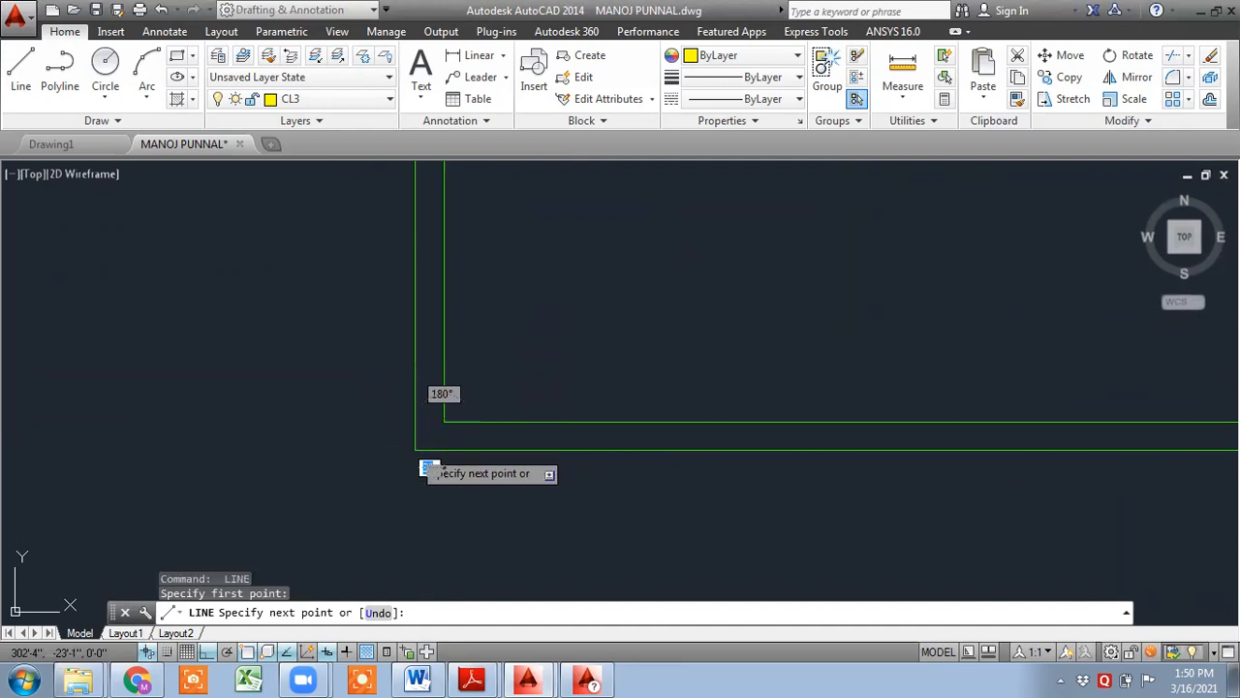
left_click(416, 450)
key("Return")
- Draw a short line closing the lower-right outer corner of the beam outline
scroll(501, 434, "down", 5)
scroll(501, 435, "down", 2)
middle_click_drag(501, 434, 24, 421)
scroll(493, 424, "up", 8)
key("Return")
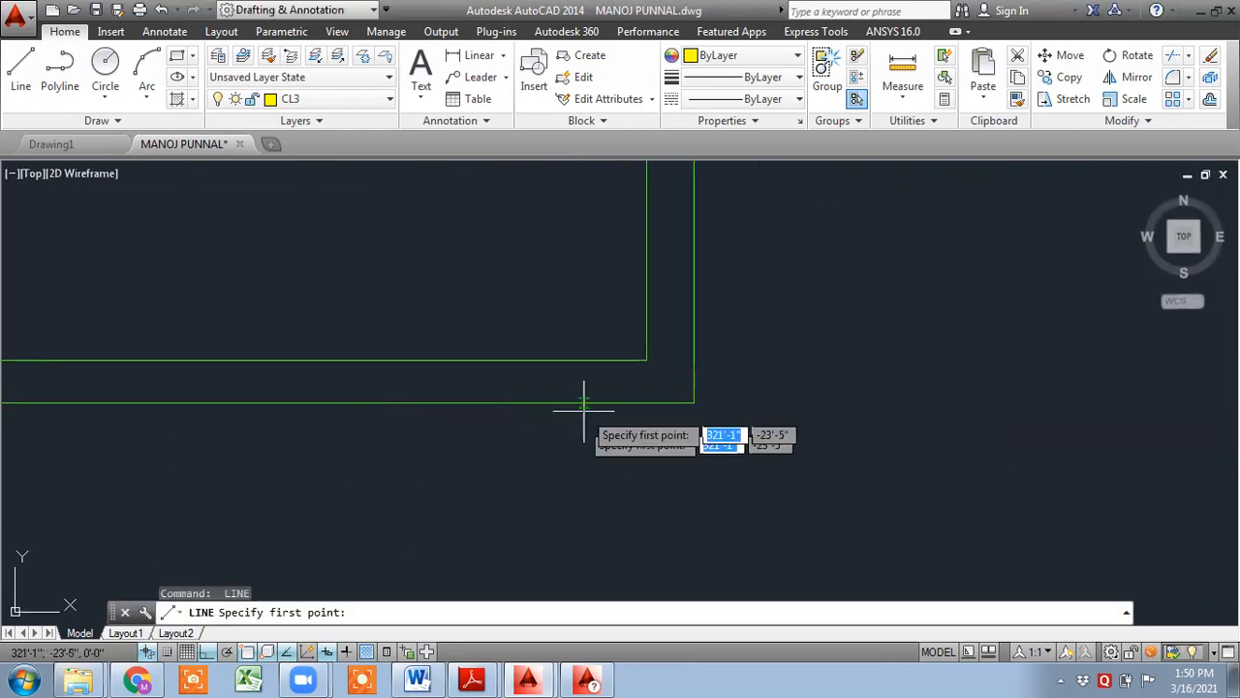
left_click(693, 401)
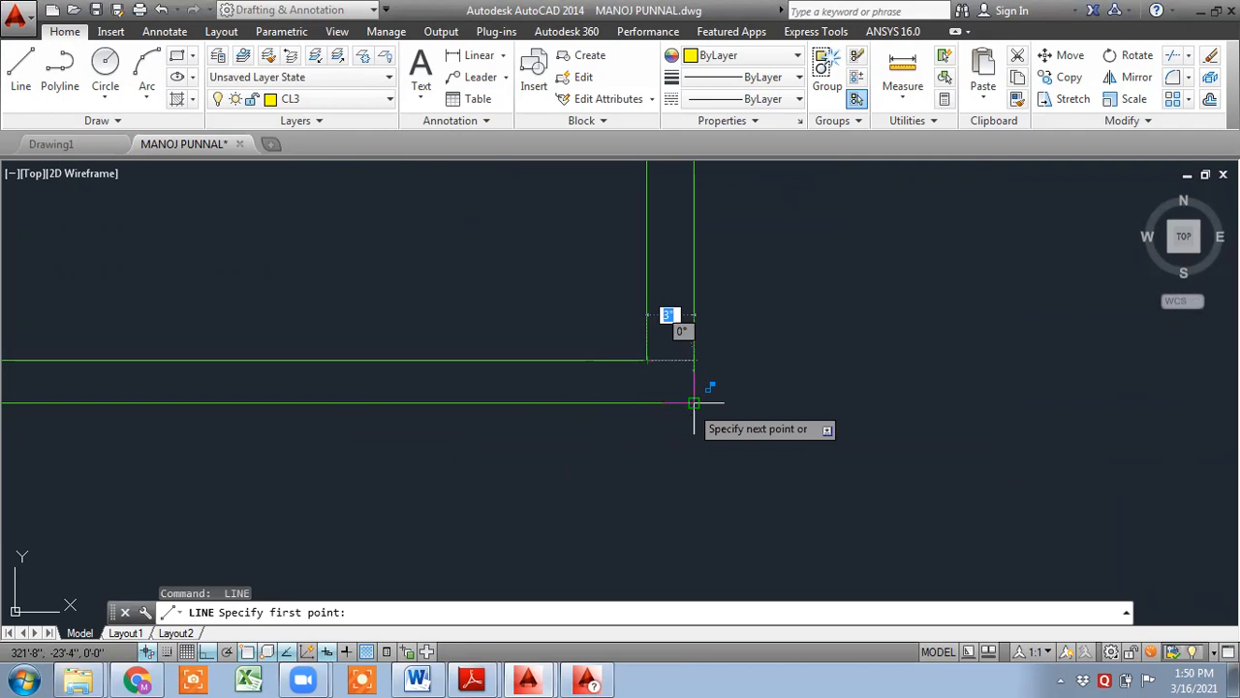
left_click(647, 361)
key("Return")
- Draw a short horizontal line closing the end of a vertical beam where it meets the lower horizontal beam
scroll(573, 520, "down", 4)
middle_click_drag(620, 475, 648, 367)
scroll(628, 475, "up", 8)
key("Return")
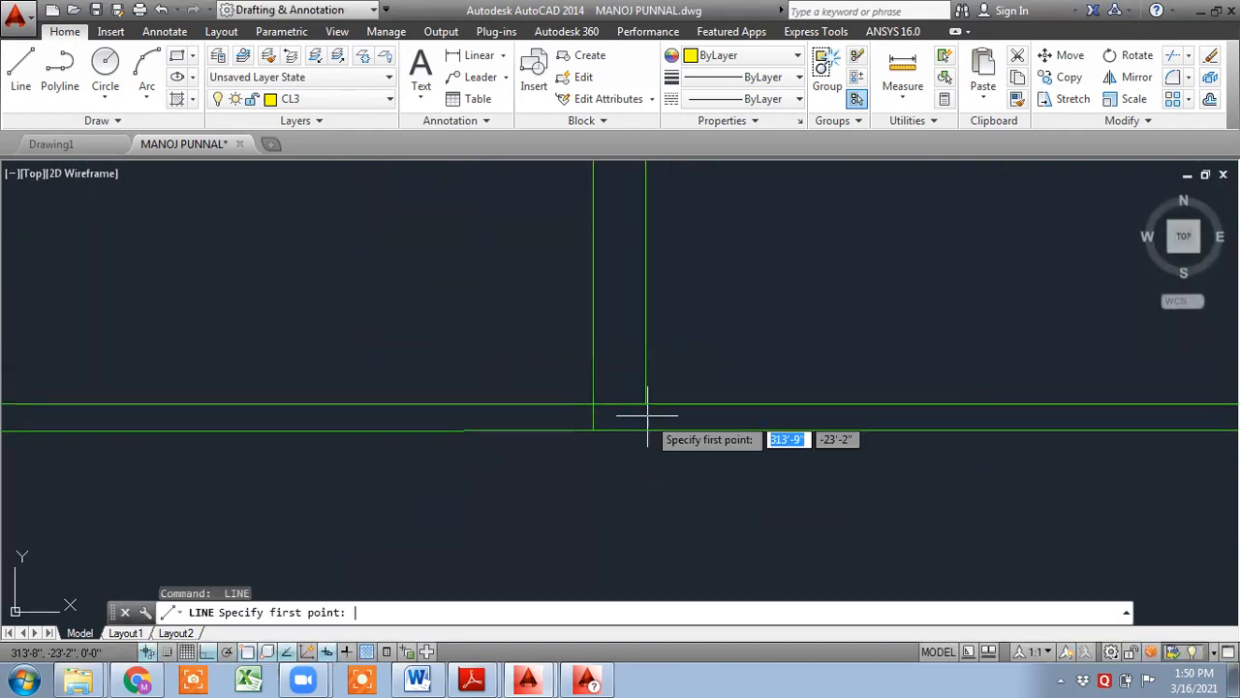
left_click(647, 406)
left_click(594, 405)
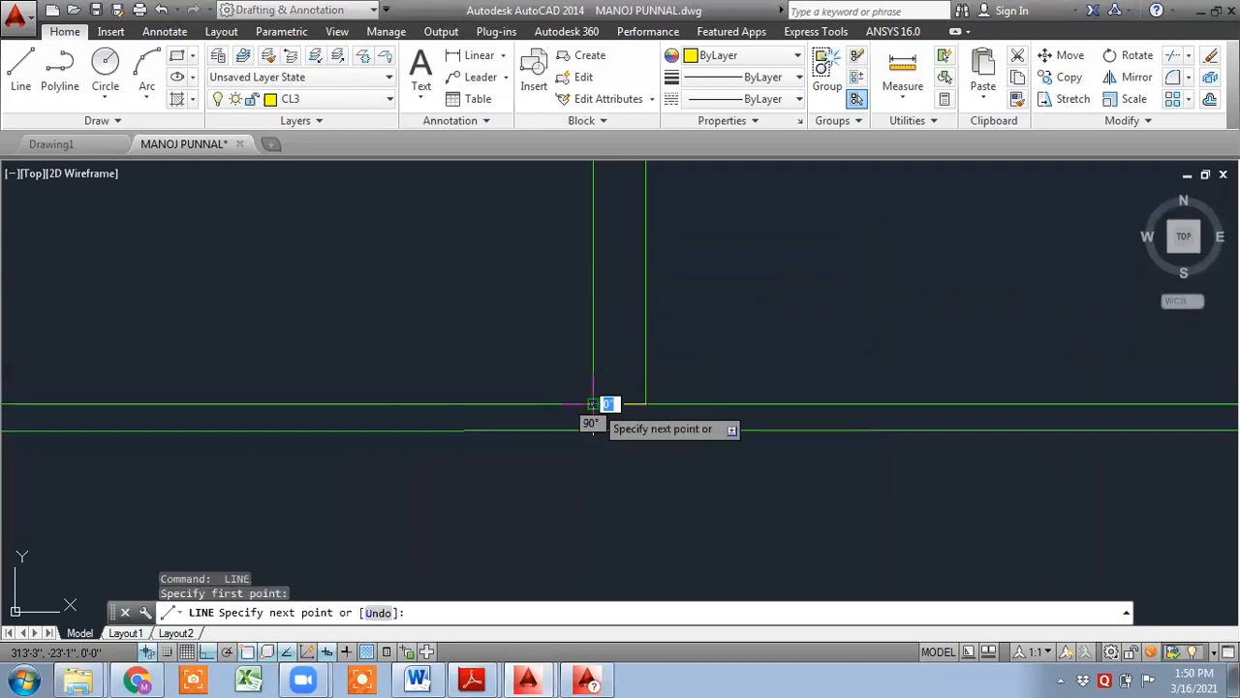
key("Return")
scroll(619, 408, "down", 6)
scroll(720, 382, "down", 5)
middle_click_drag(714, 416, 707, 526)
scroll(707, 396, "up", 4)
scroll(706, 397, "down", 4)
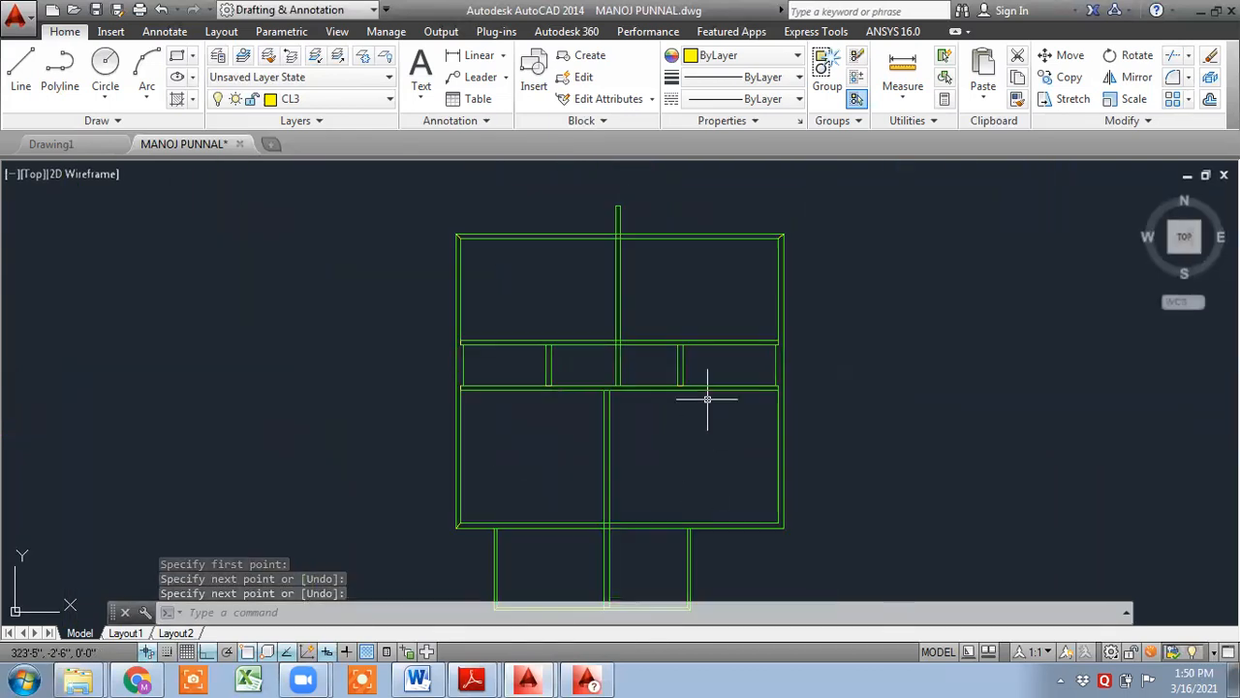
scroll(638, 383, "up", 5)
type("l")
key("Return")
left_click(631, 346)
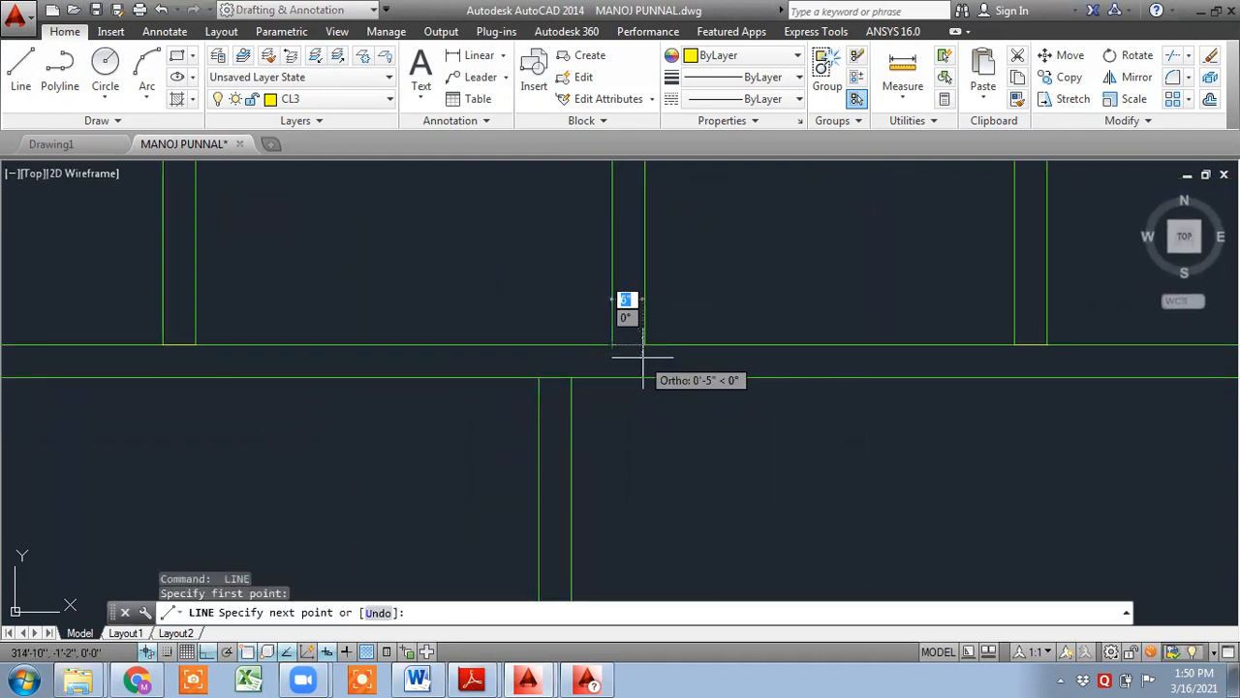
key("Escape")
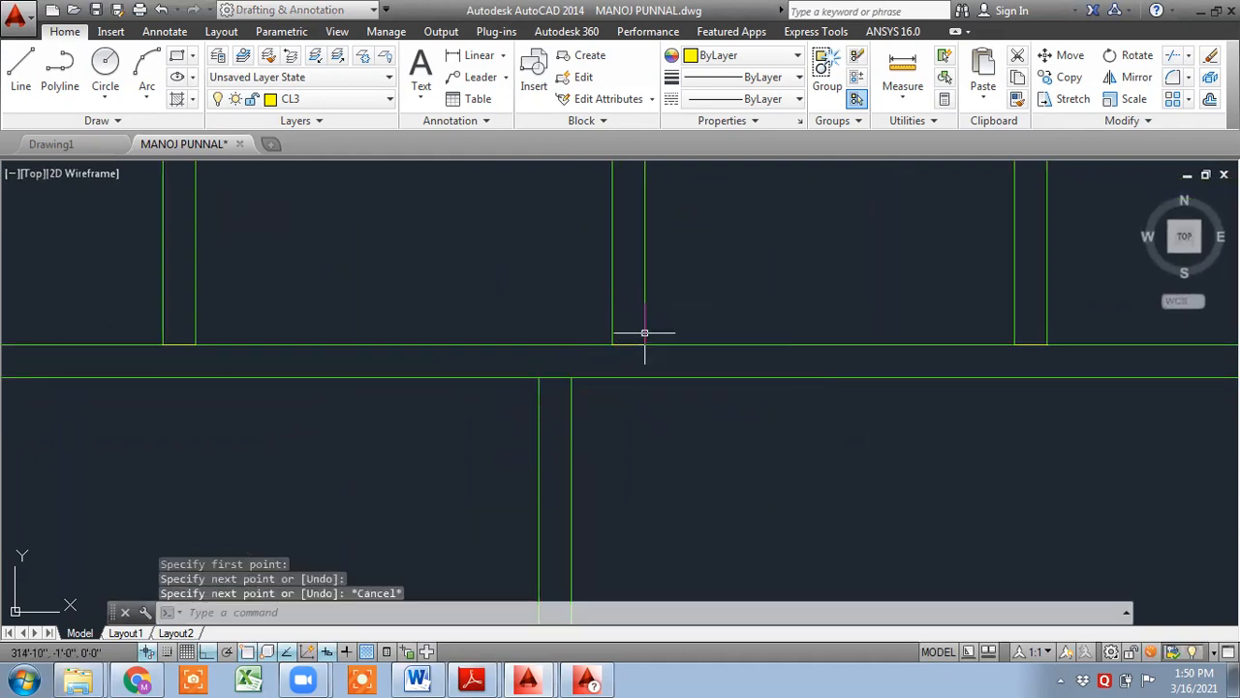
- Place vertical construction lines (XLINE) through each vertical beam edge across the plan
type("x")
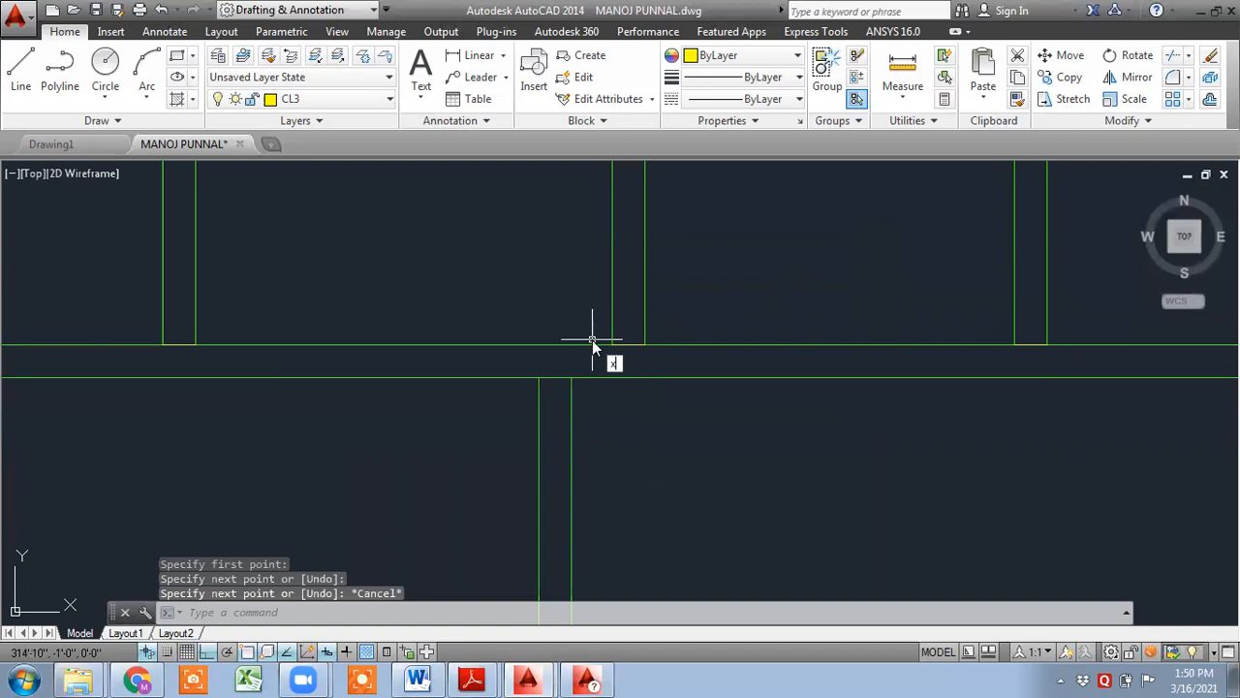
type("l")
key("Return")
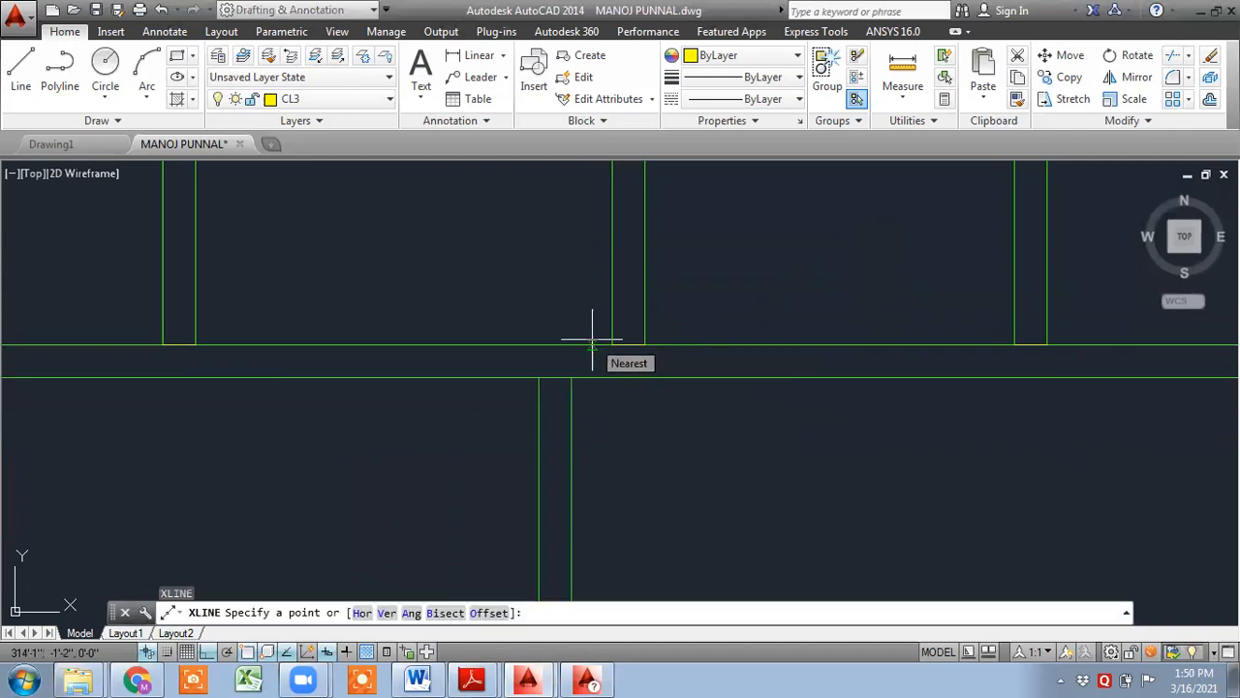
type("v")
key("Return")
scroll(529, 412, "down", 3)
mouse_move(528, 412)
middle_mouse_down()
mouse_move(532, 440)
mouse_move(756, 585)
middle_mouse_up()
scroll(513, 304, "up", 8)
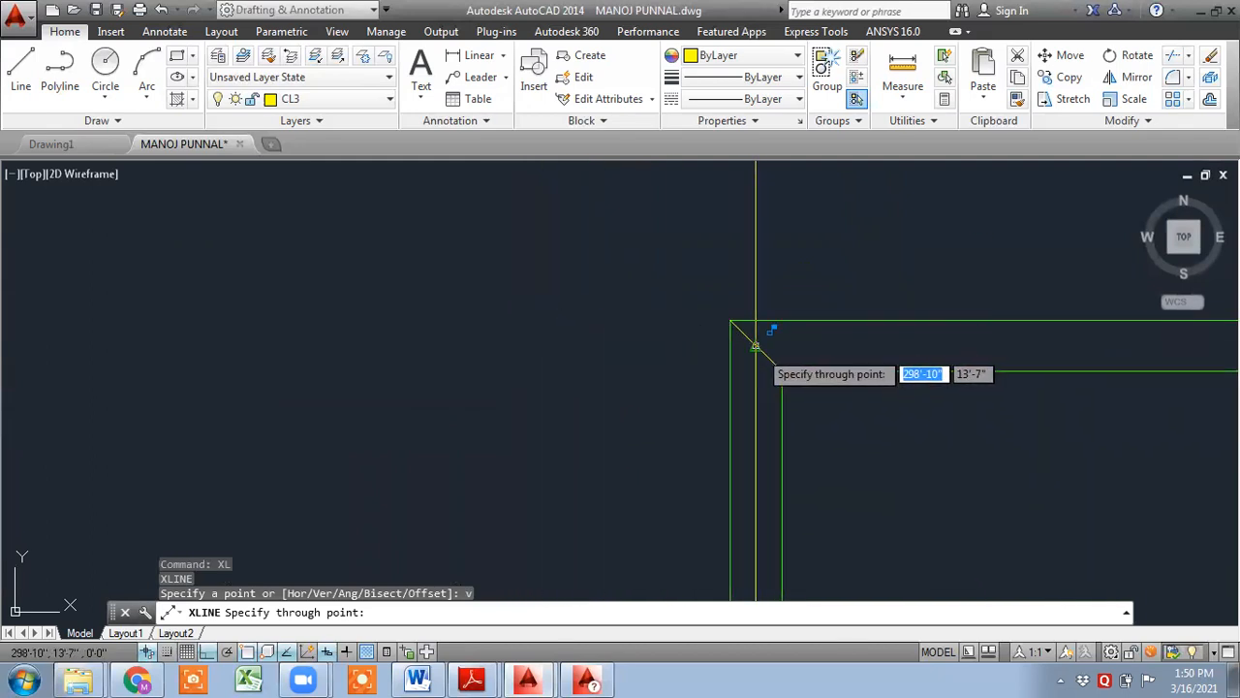
left_click(755, 346)
scroll(867, 412, "down", 5)
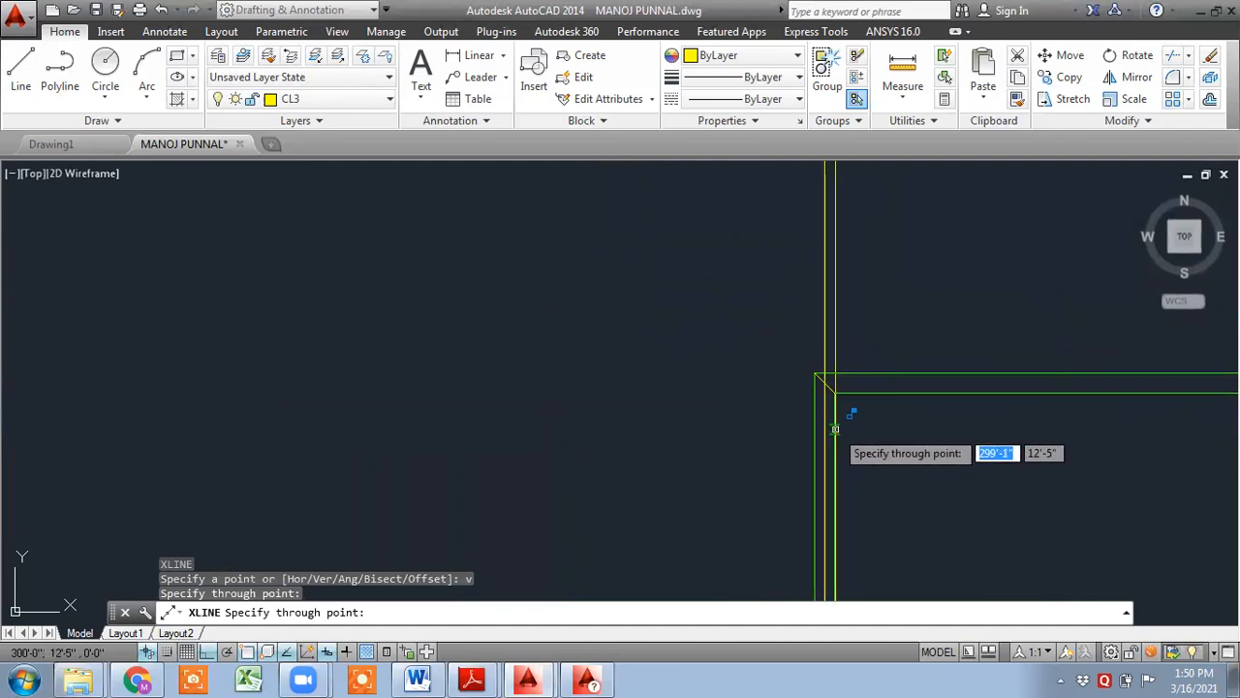
mouse_move(851, 361)
middle_mouse_down()
mouse_move(623, 266)
mouse_move(412, 228)
middle_mouse_up()
scroll(516, 266, "down", 4)
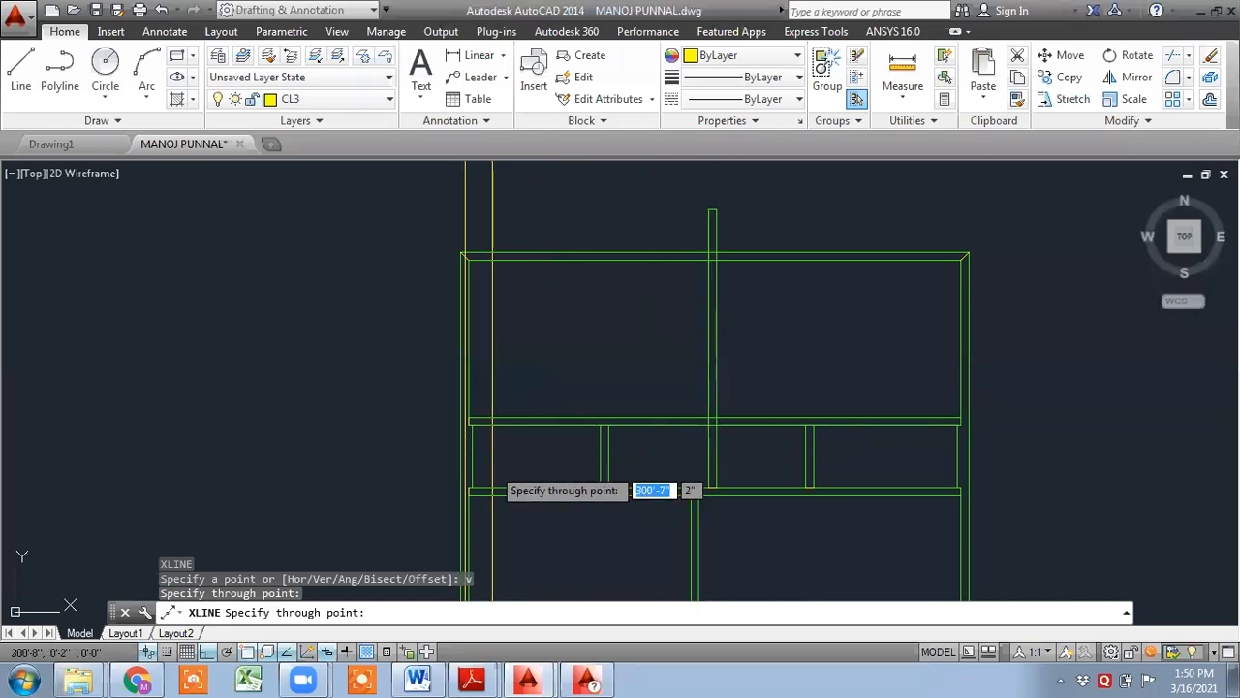
middle_click_drag(492, 475, 555, 342)
middle_click_drag(623, 527, 618, 363)
scroll(607, 527, "up", 6)
middle_click_drag(570, 526, 753, 412)
scroll(615, 414, "up", 6)
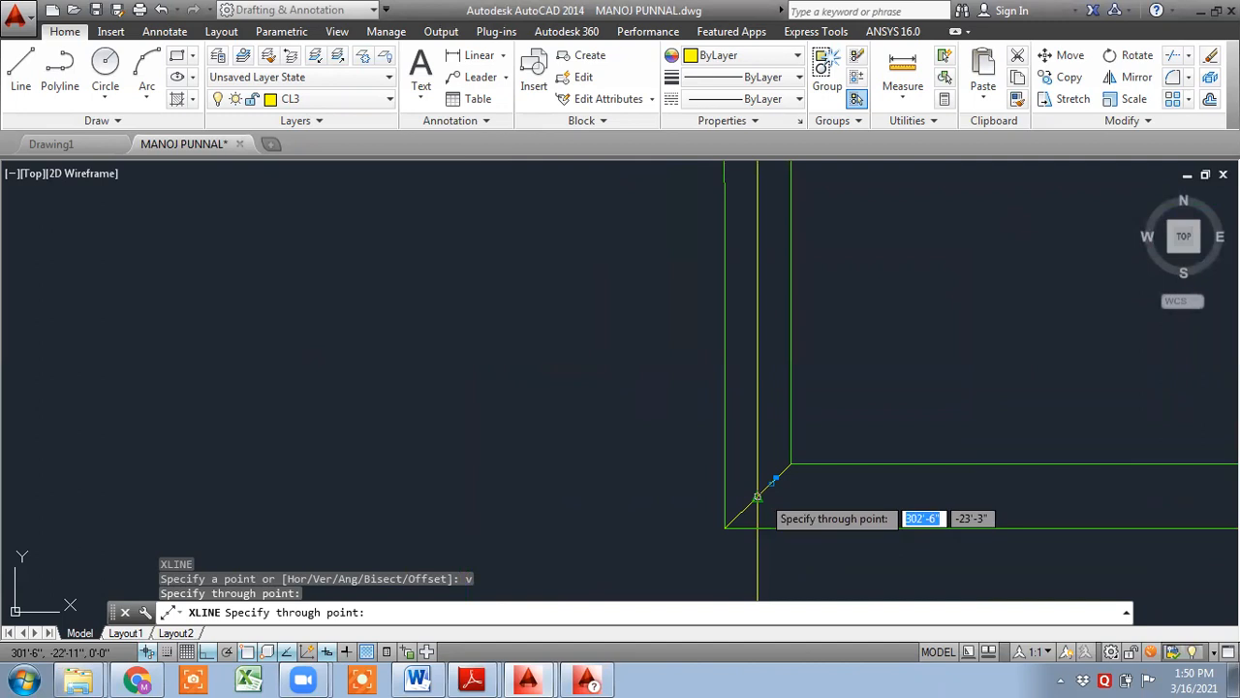
left_click(758, 496)
scroll(859, 414, "down", 12)
middle_click_drag(915, 353, 641, 605)
scroll(676, 316, "up", 8)
left_click(630, 441)
scroll(701, 396, "down", 6)
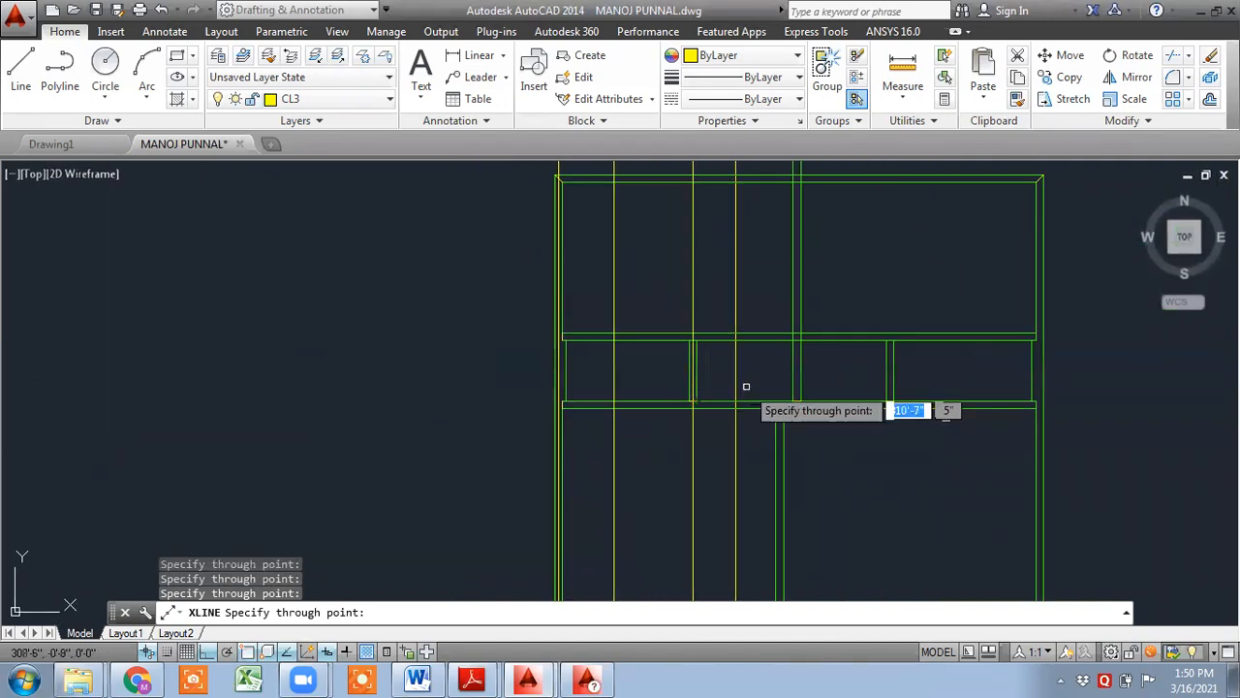
middle_click_drag(797, 407, 789, 482)
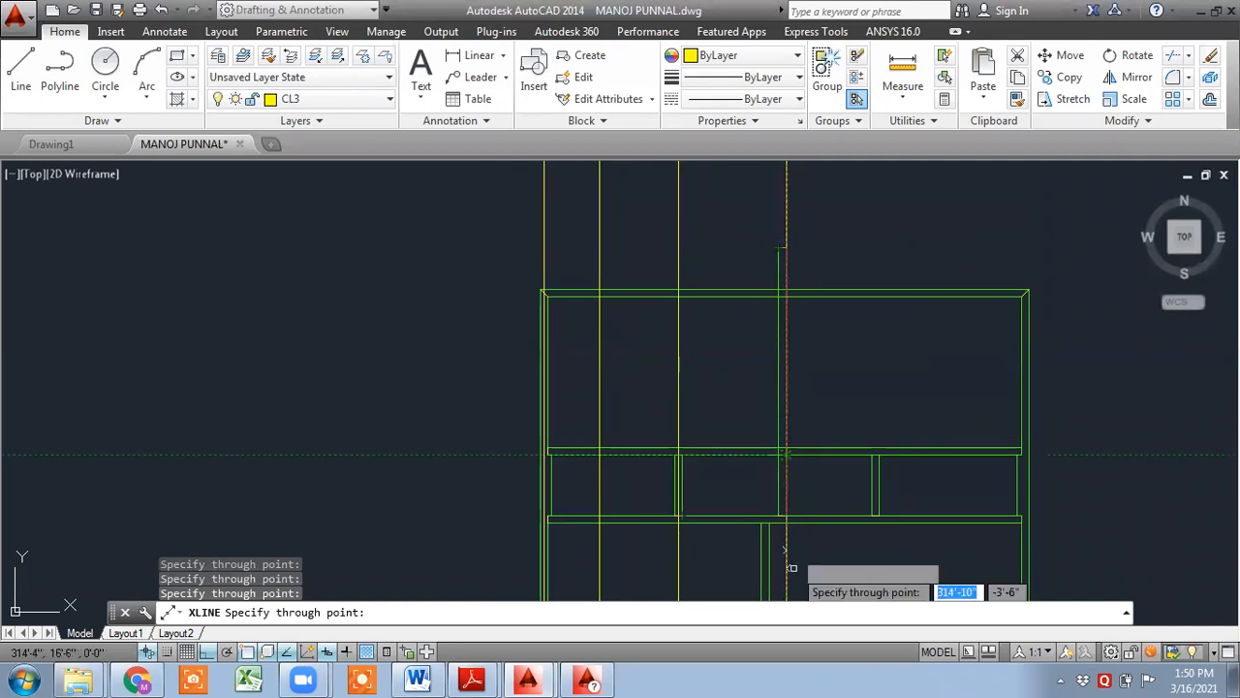
scroll(785, 523, "up", 6)
left_click(743, 419)
scroll(621, 496, "down", 5)
scroll(803, 466, "up", 4)
left_click(815, 463)
scroll(819, 508, "down", 5)
middle_click_drag(853, 521, 974, 216)
scroll(862, 363, "up", 6)
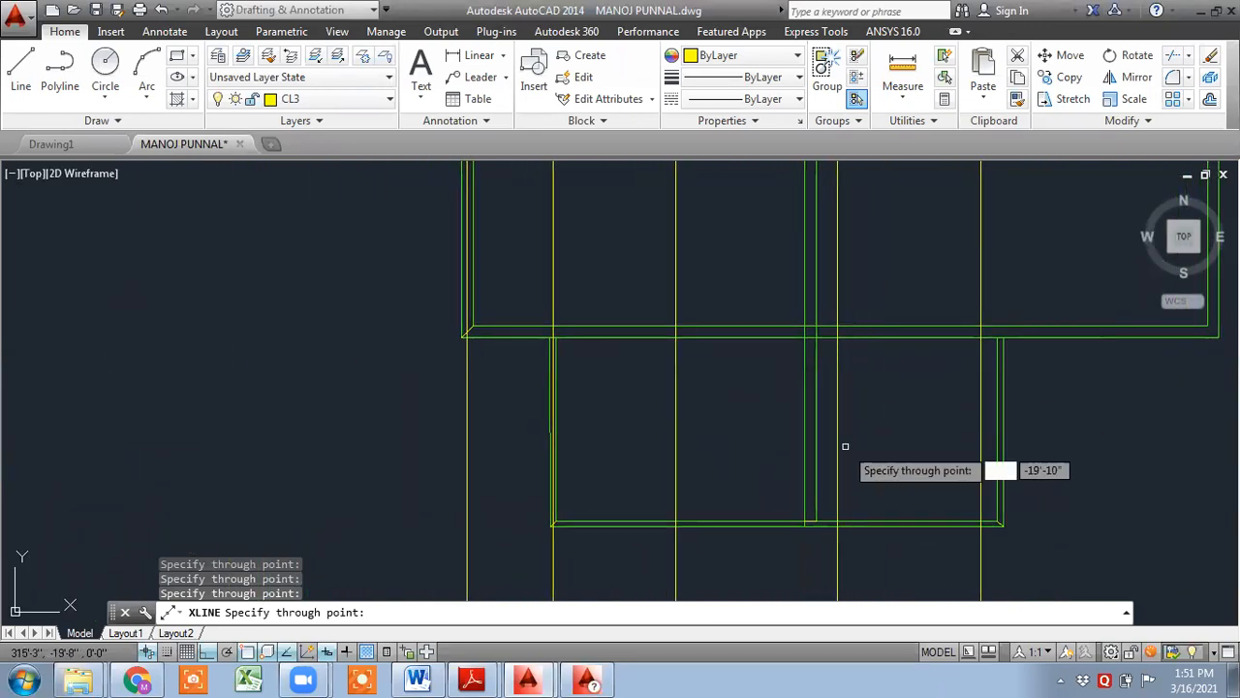
middle_click_drag(800, 512, 860, 398)
left_click(850, 445)
scroll(879, 440, "down", 5)
middle_click_drag(930, 443, 725, 414)
scroll(866, 408, "up", 5)
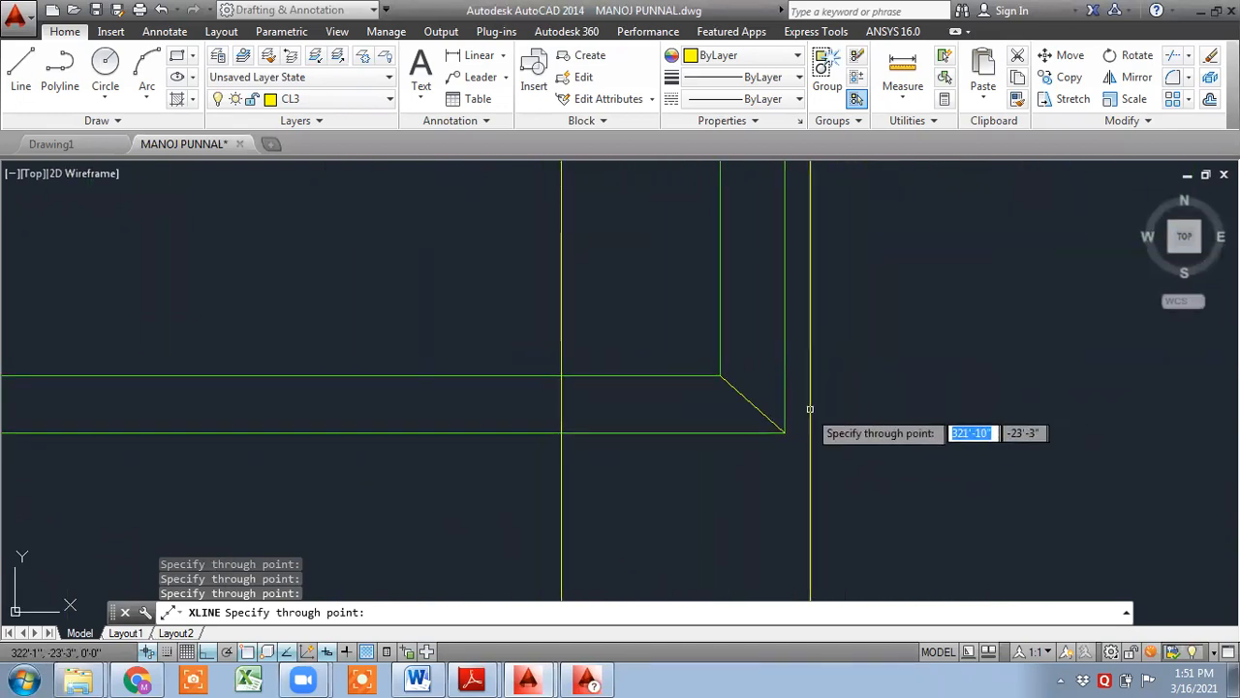
left_click(759, 407)
scroll(861, 380, "down", 7)
middle_click_drag(894, 279, 783, 539)
scroll(937, 411, "down", 4)
middle_click_drag(916, 363, 862, 576)
scroll(887, 381, "up", 10)
left_click(881, 386)
scroll(893, 418, "down", 4)
scroll(805, 459, "down", 4)
middle_click_drag(766, 593, 811, 342)
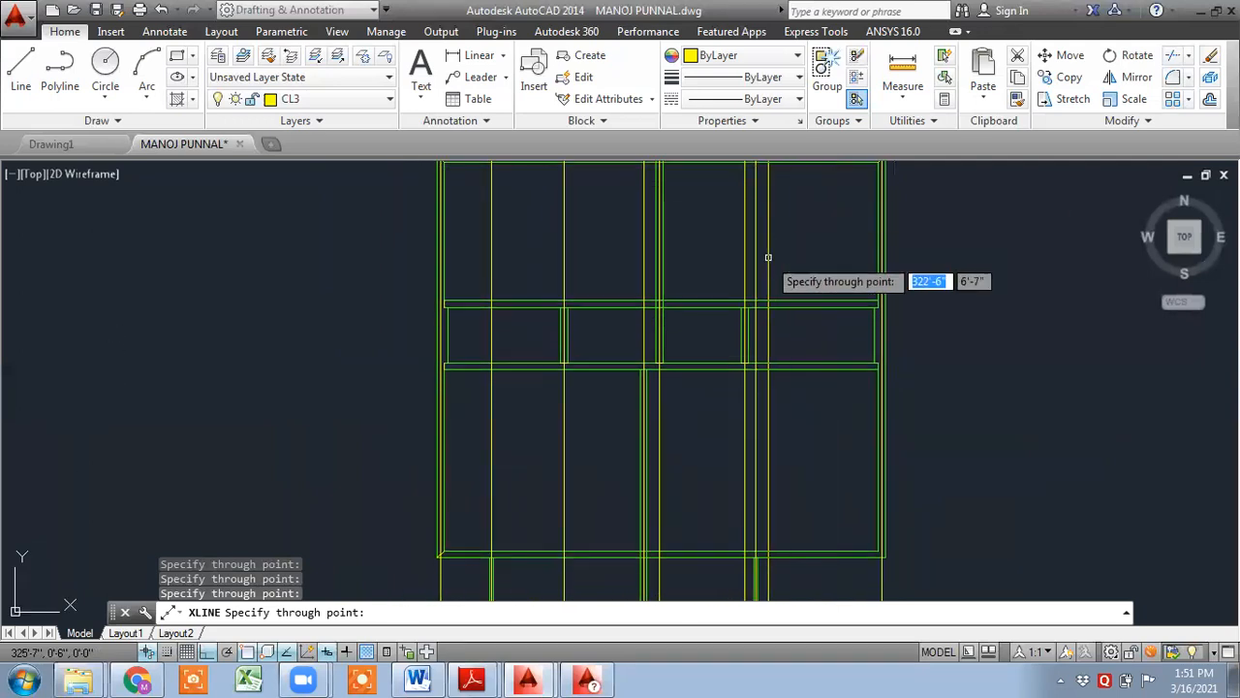
key("Escape")
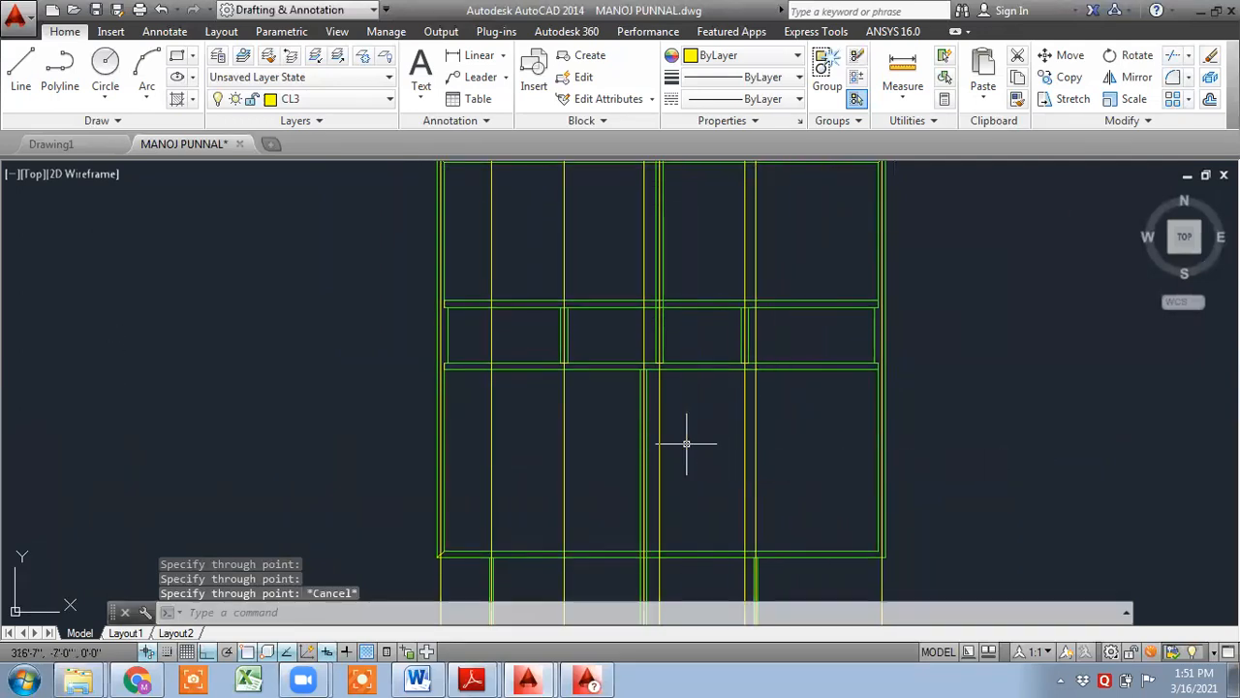
- Place horizontal construction lines (XLINE) through each horizontal beam edge across the plan
type("xl")
key("Return")
type("h")
key("Return")
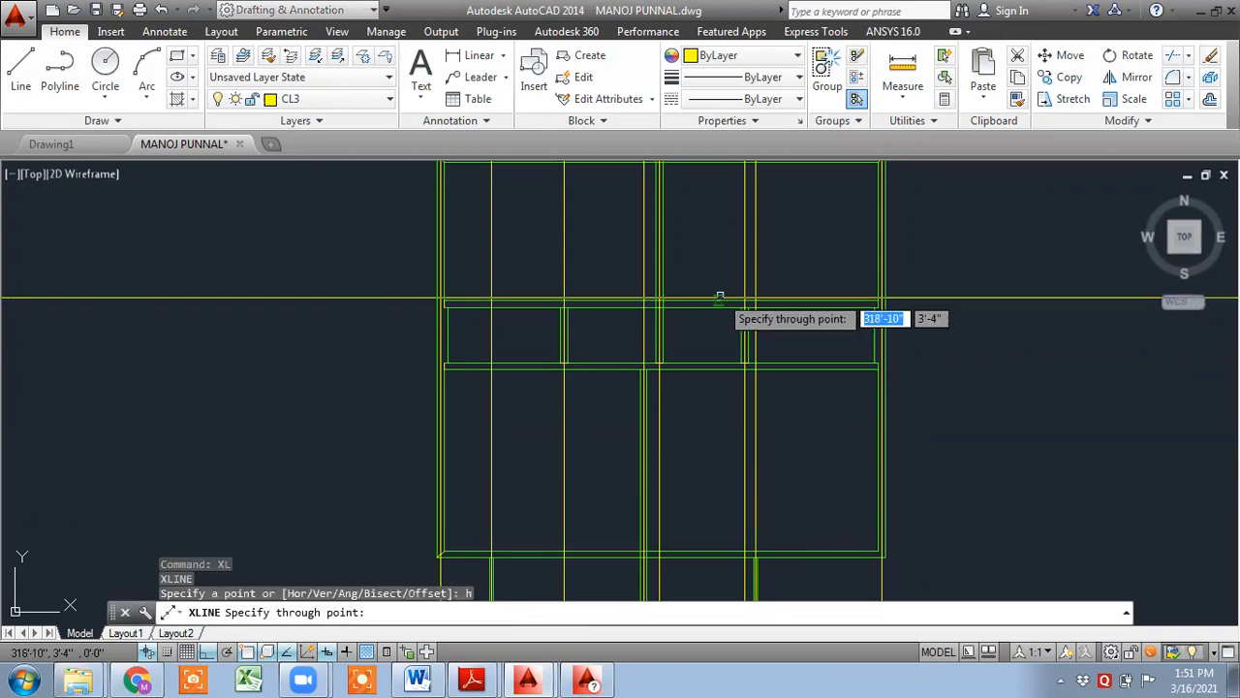
scroll(403, 306, "up", 5)
scroll(402, 306, "up", 2)
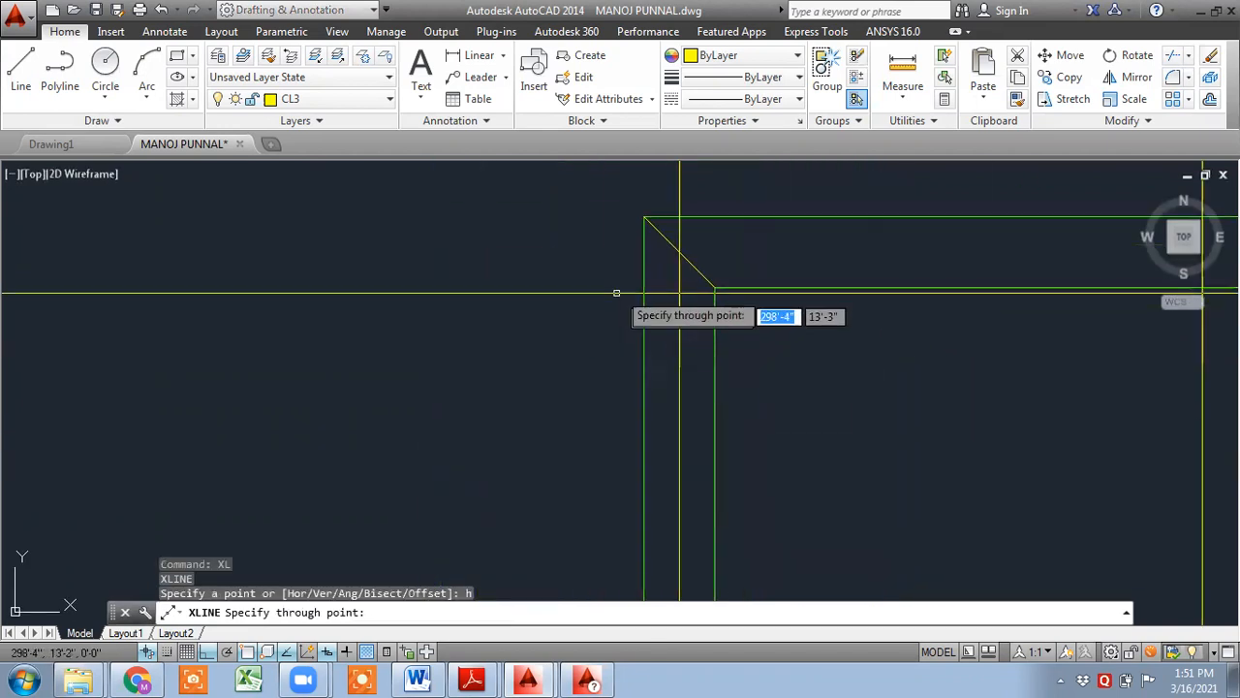
left_click(681, 252)
scroll(868, 386, "down", 2)
middle_click_drag(879, 494, 636, 185)
scroll(617, 301, "down", 1)
scroll(595, 494, "up", 2)
scroll(592, 495, "up", 2)
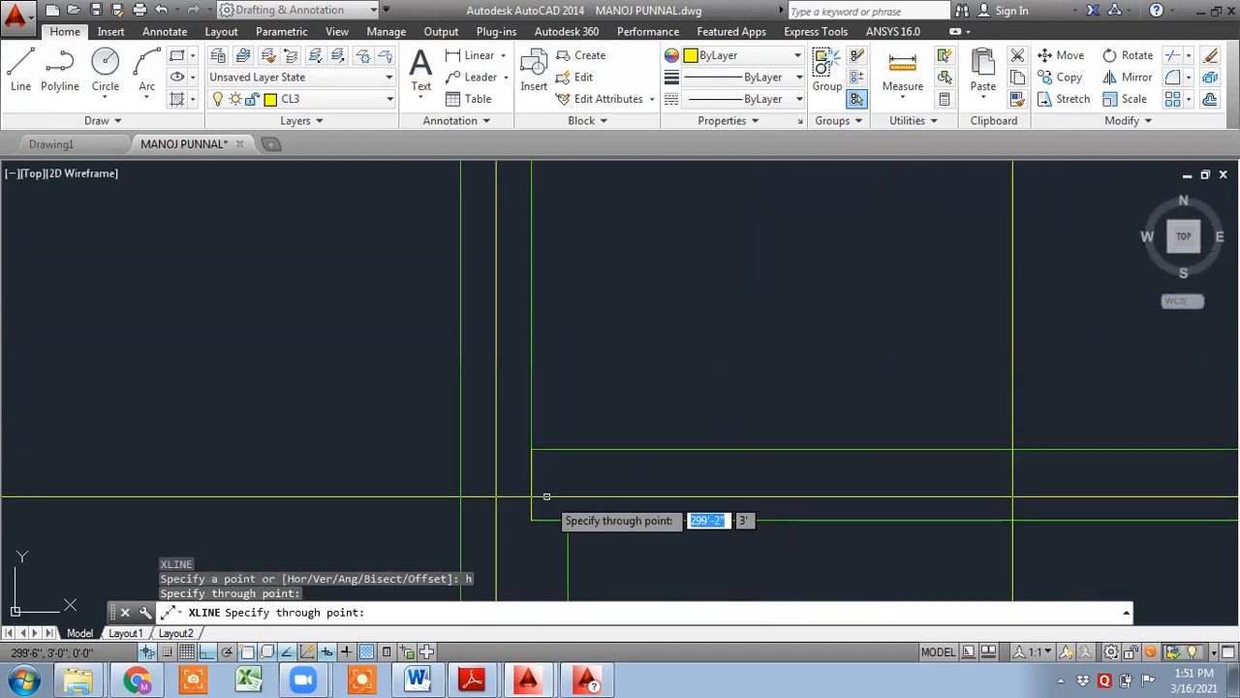
left_click(533, 489)
scroll(623, 500, "down", 5)
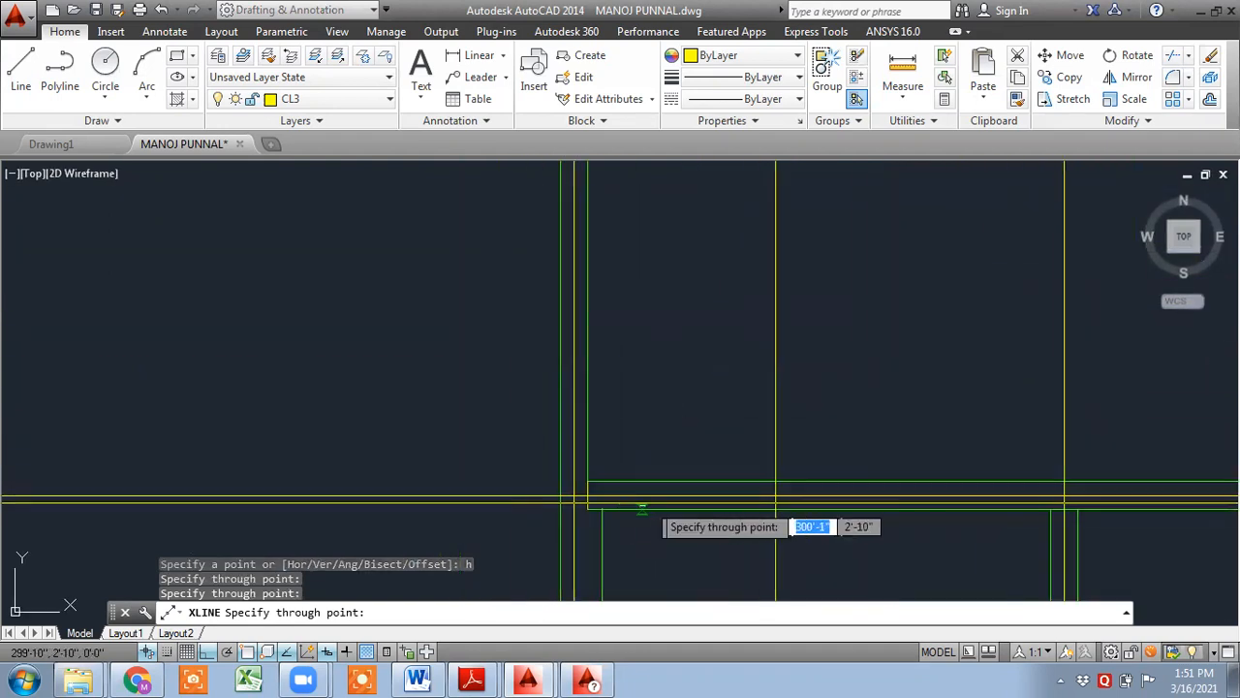
middle_click_drag(781, 471, 746, 254)
scroll(666, 331, "up", 6)
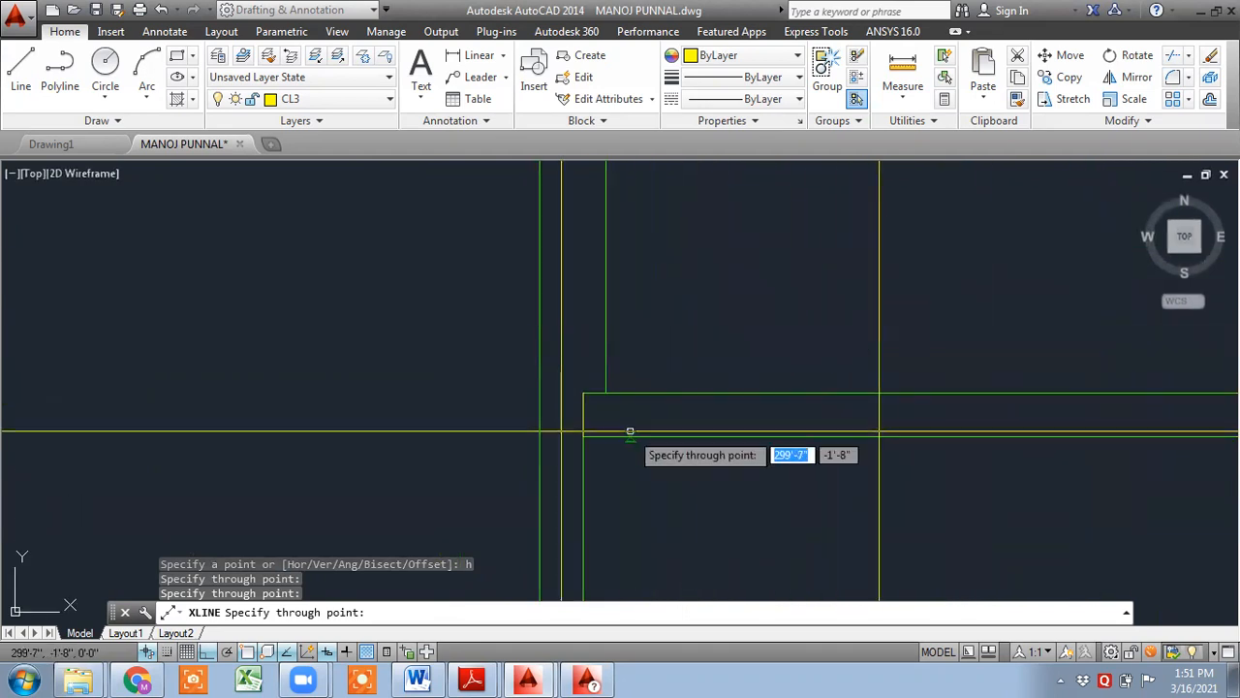
left_click(584, 425)
scroll(632, 440, "down", 6)
middle_click_drag(665, 468, 649, 219)
scroll(604, 449, "up", 6)
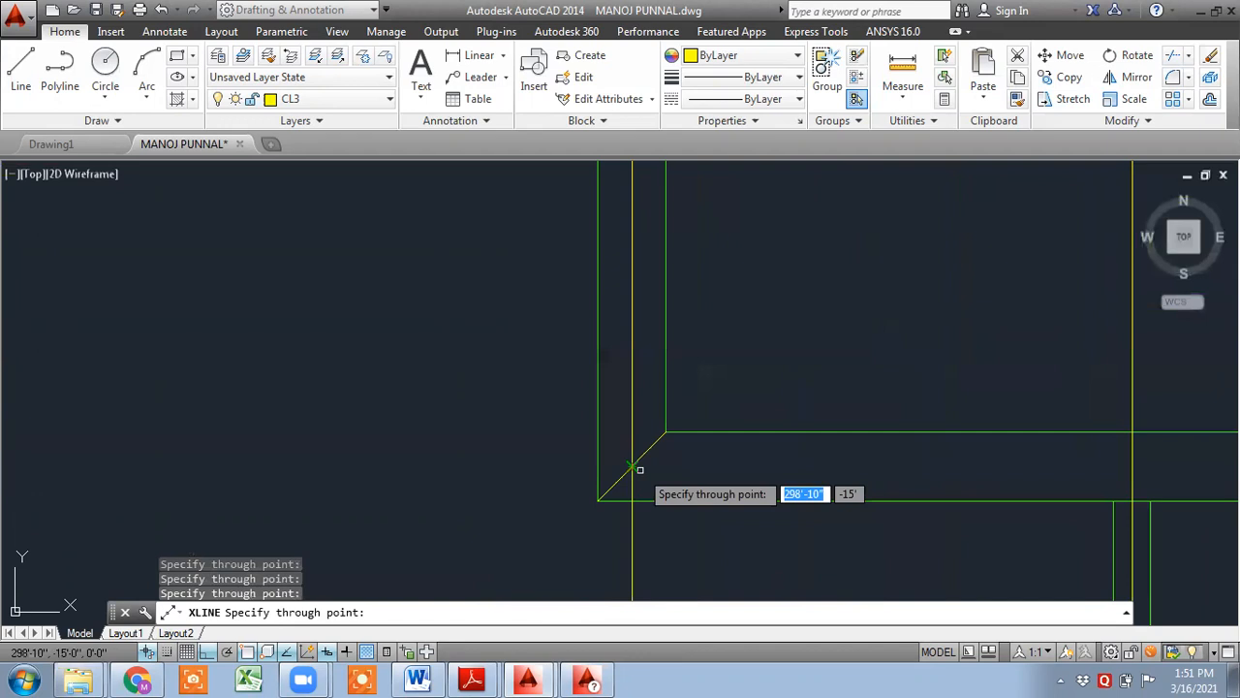
left_click(632, 466)
scroll(738, 474, "down", 6)
middle_click_drag(750, 487, 670, 231)
scroll(705, 384, "up", 6)
left_click(782, 350)
scroll(845, 369, "down", 8)
mouse_move(899, 407)
middle_mouse_down()
mouse_move(822, 414)
mouse_move(552, 495)
middle_mouse_up()
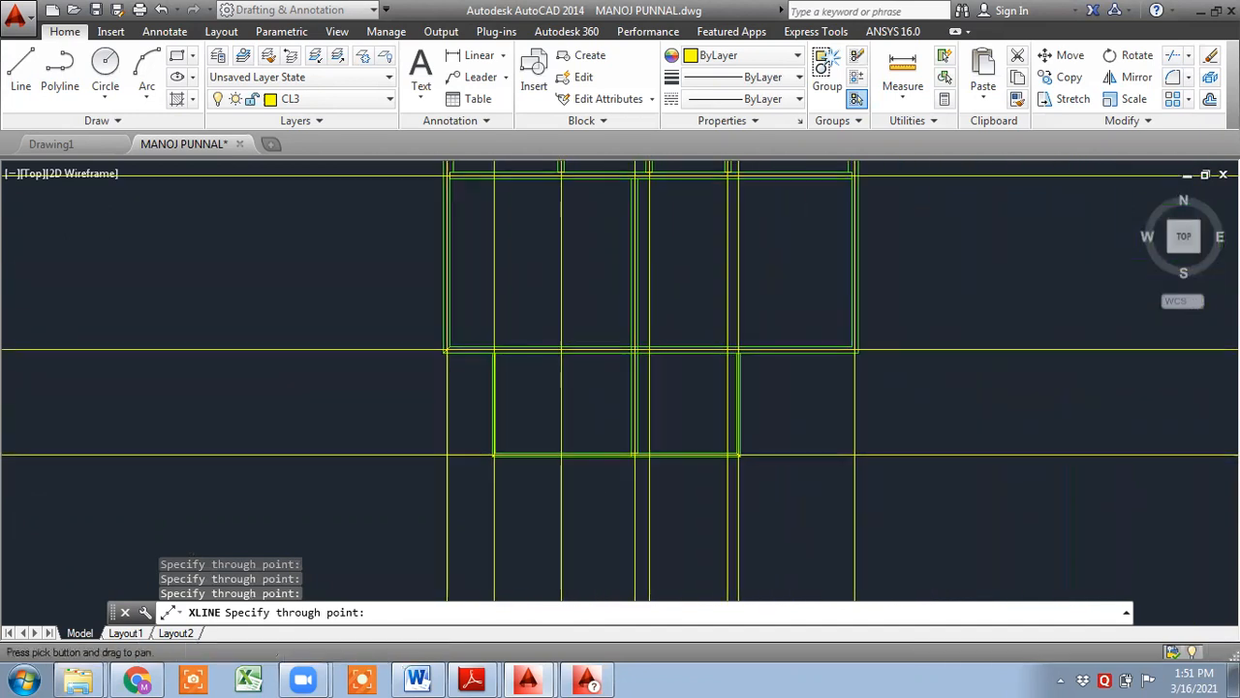
scroll(748, 435, "down", 4)
key("Escape")
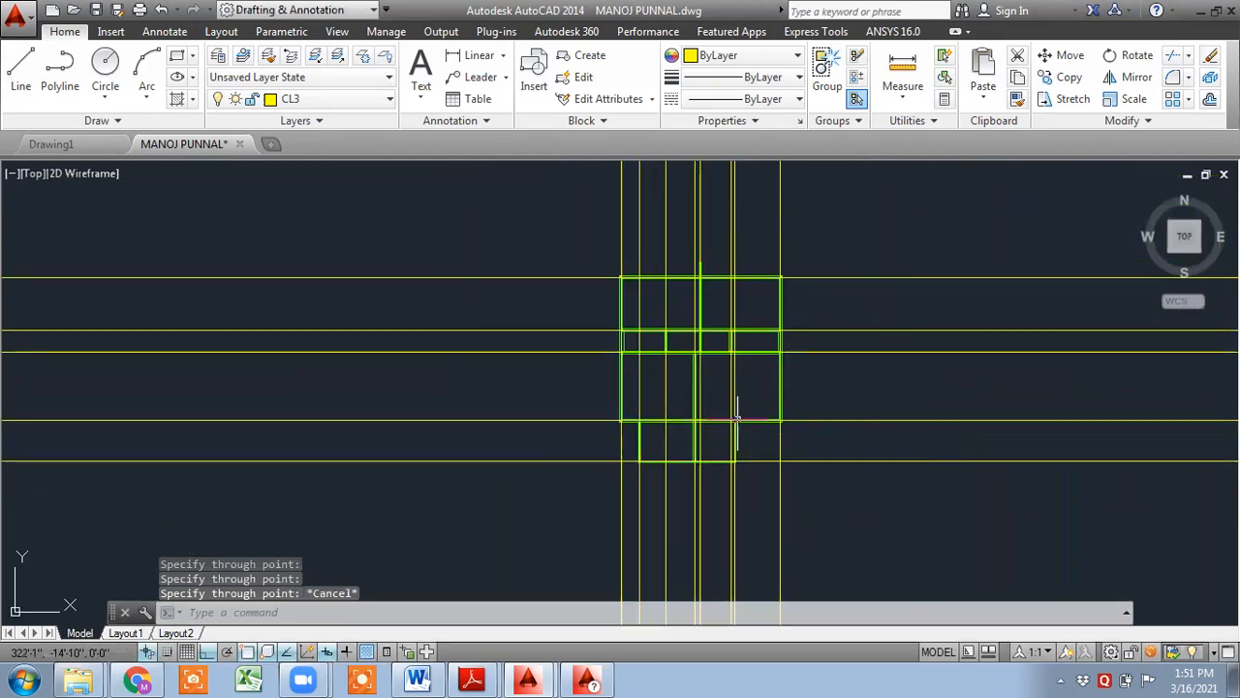
- Trim the construction lines where they extend beyond the outer beam outline around the plan
type("tr")
key("Return")
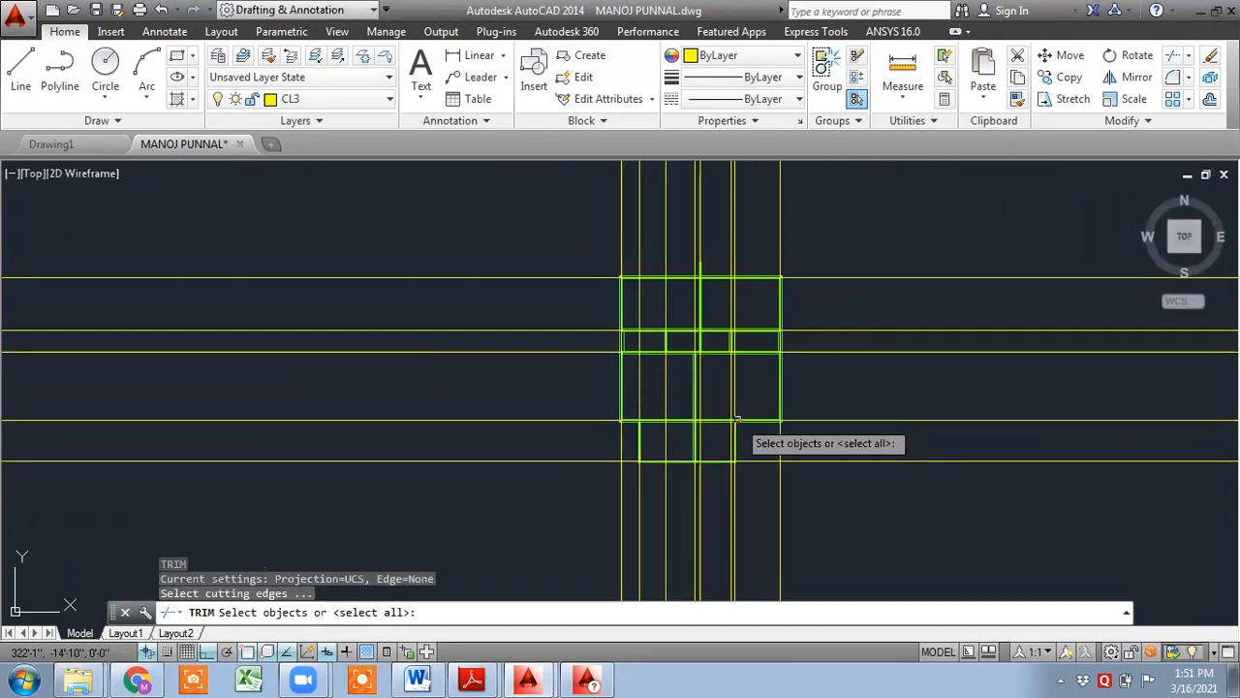
key("Return")
left_click(1042, 523)
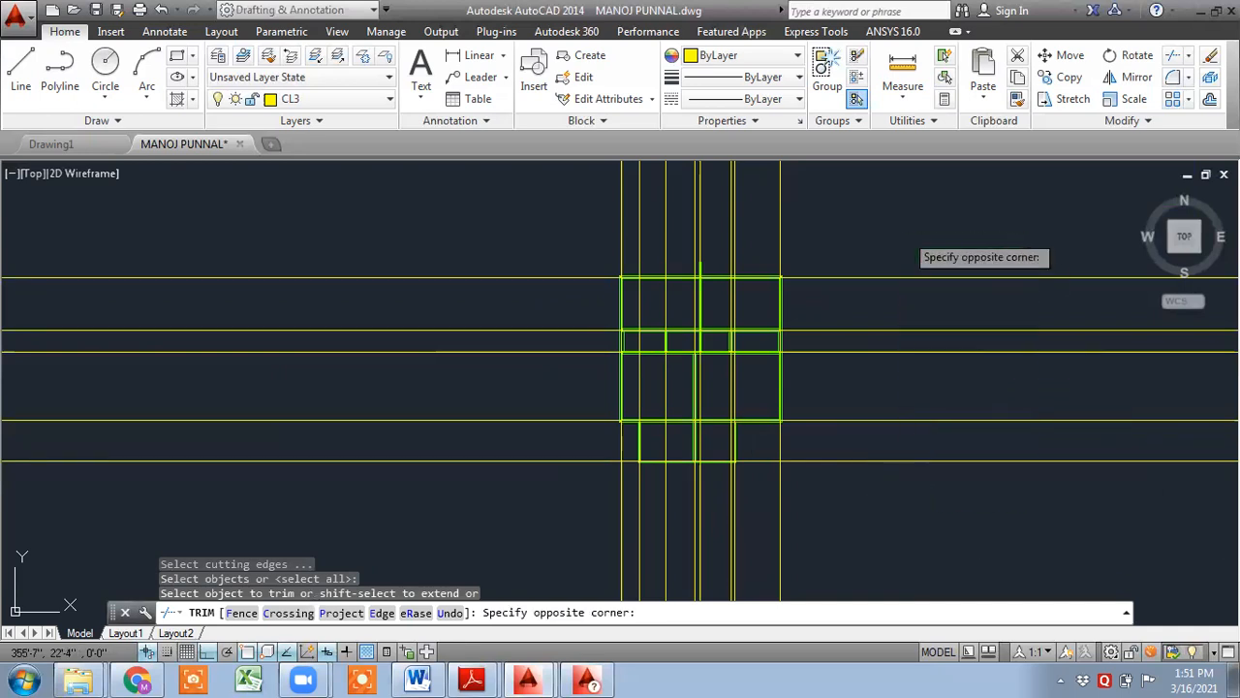
left_click(901, 232)
middle_click_drag(864, 247, 880, 357)
left_click(893, 294)
left_click(719, 230)
middle_click_drag(569, 288, 725, 212)
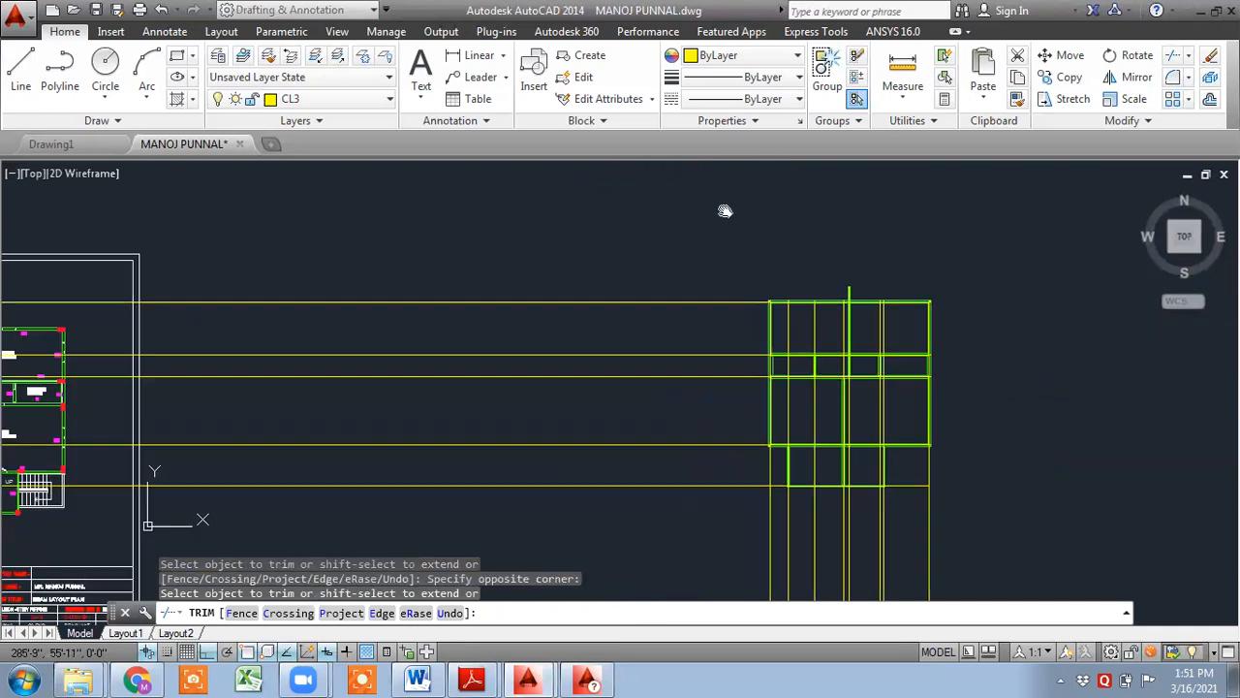
left_click(628, 229)
left_click(628, 507)
middle_click_drag(631, 434, 554, 187)
left_click(623, 355)
left_click(920, 398)
middle_click_drag(927, 349, 882, 526)
- Trim the construction line segments crossing through the upper beam bays of the outline
scroll(821, 362, "up", 2)
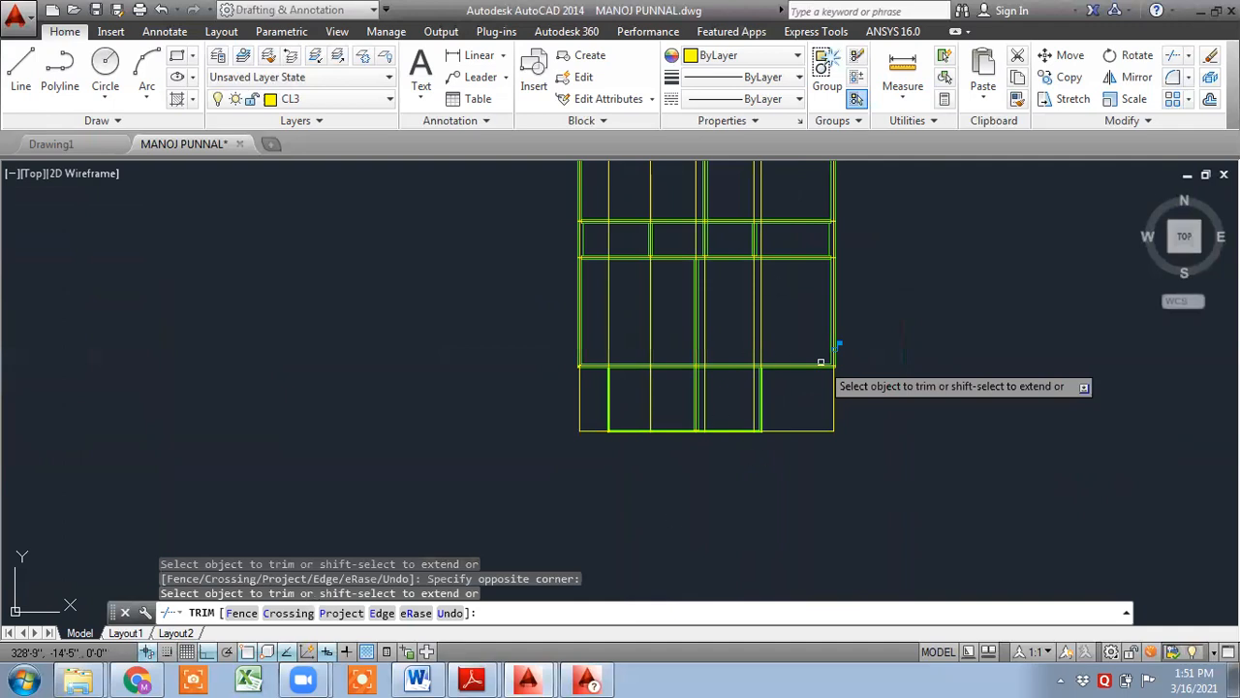
scroll(821, 362, "up", 3)
left_click(654, 279)
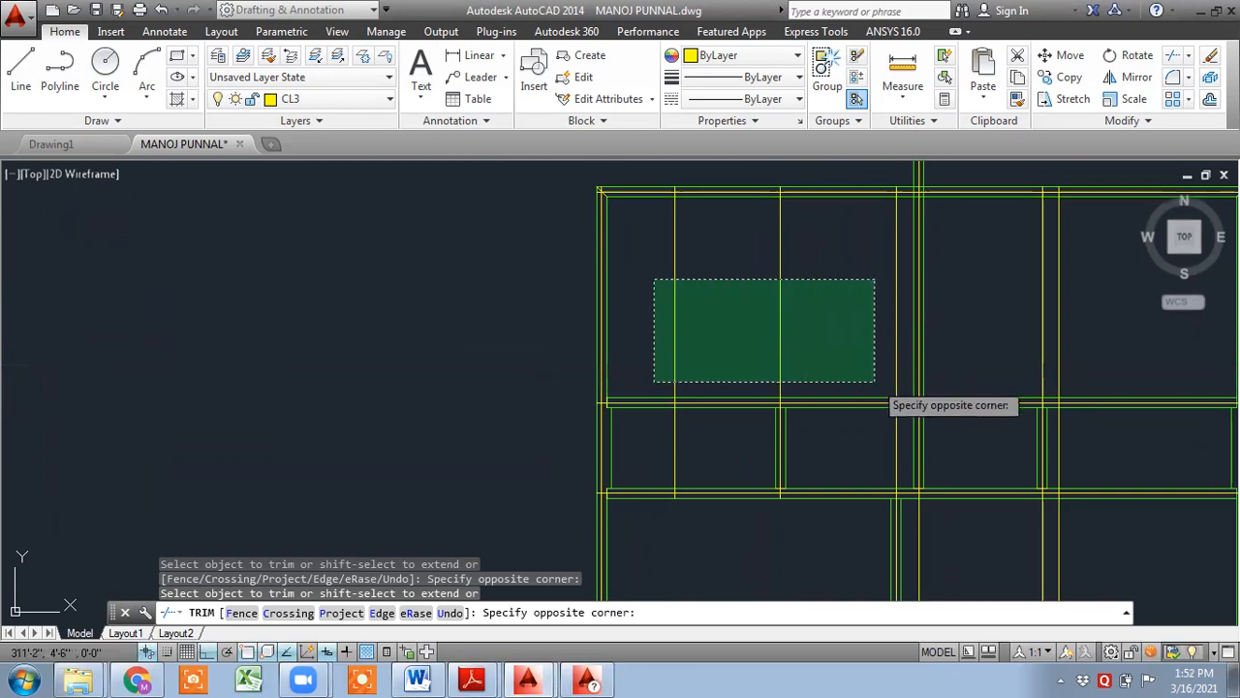
left_click(901, 375)
middle_click_drag(967, 355, 692, 347)
left_click(799, 296)
scroll(776, 407, "up", 4)
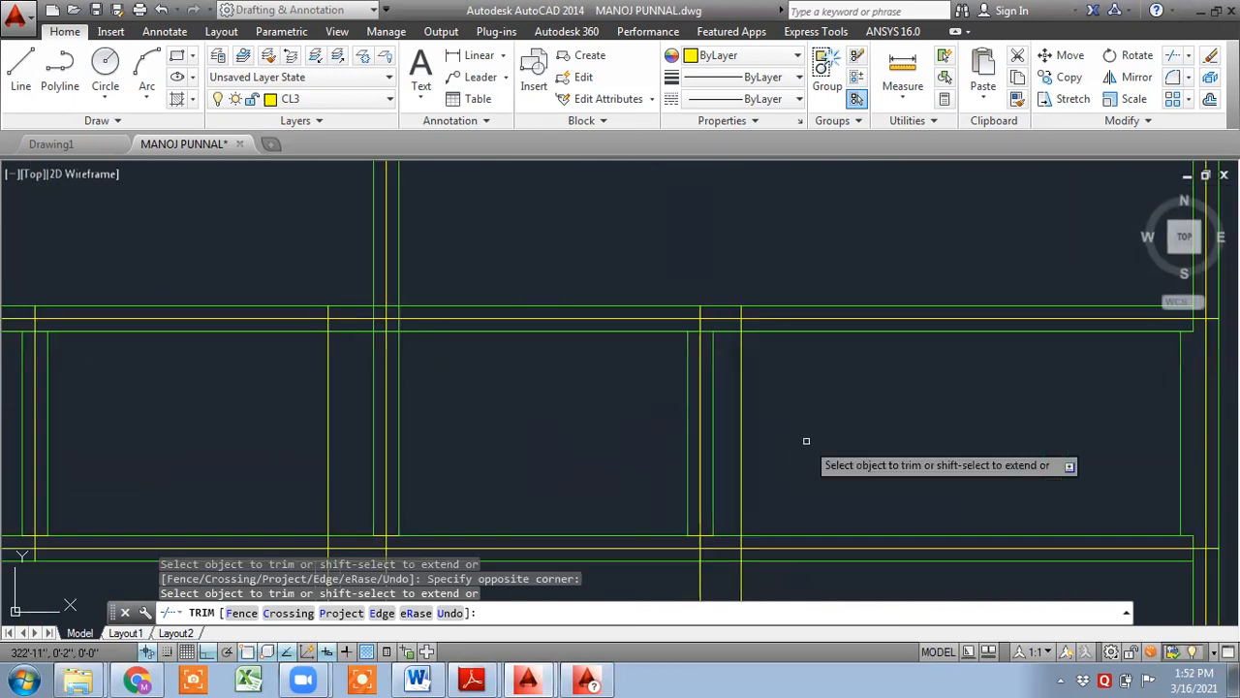
scroll(766, 443, "down", 6)
scroll(639, 430, "up", 6)
left_click(640, 434)
left_click(730, 476)
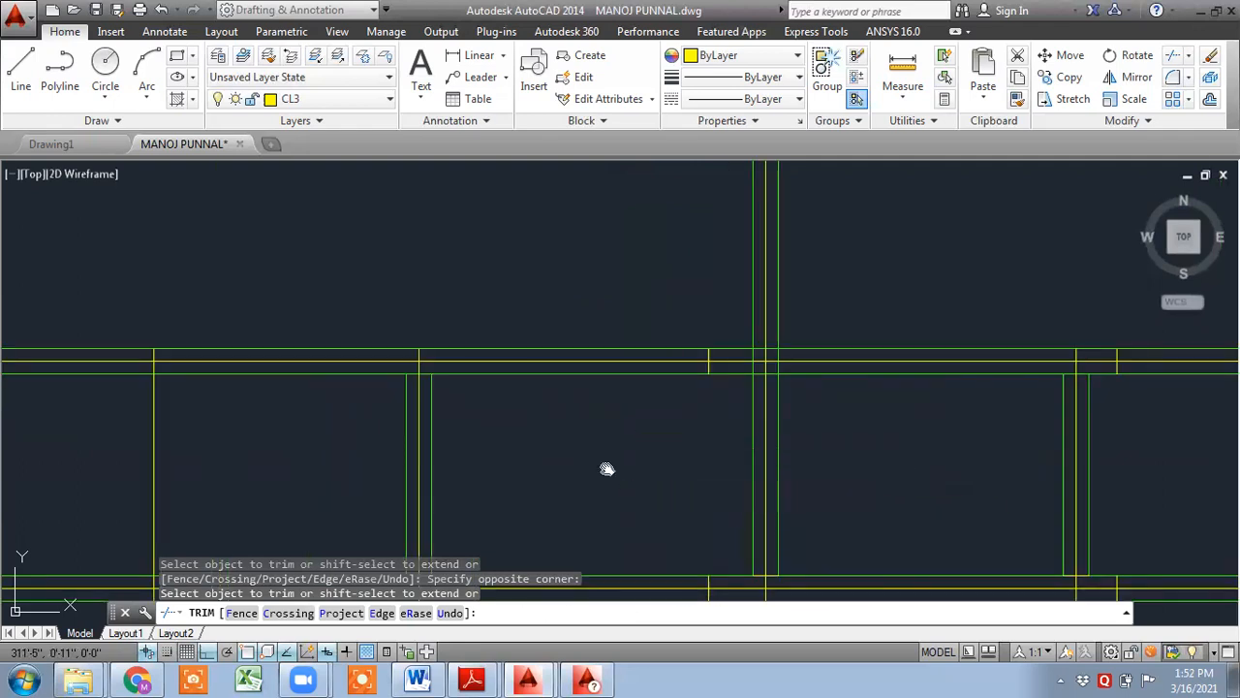
middle_click_drag(607, 468, 882, 404)
left_click(573, 370)
left_click(396, 364)
scroll(450, 455, "down", 6)
middle_click_drag(507, 485, 455, 368)
scroll(546, 404, "up", 5)
left_click(685, 450)
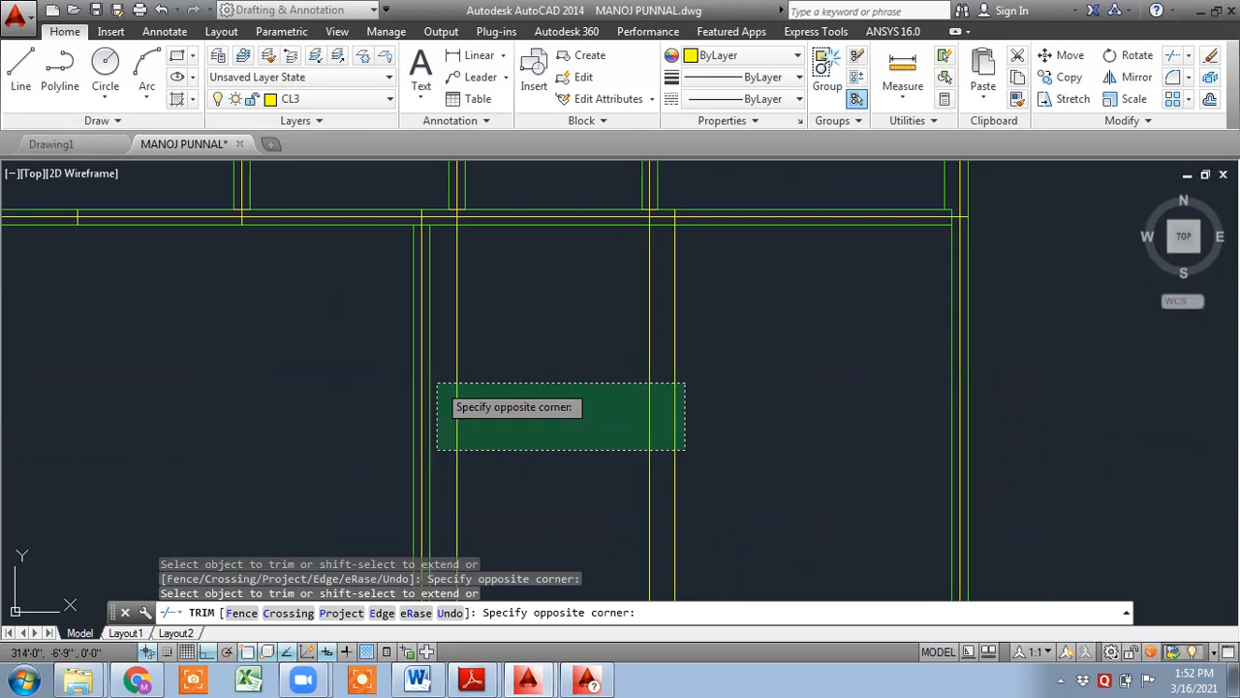
left_click(437, 384)
scroll(501, 368, "down", 6)
scroll(388, 416, "up", 7)
left_click(533, 436)
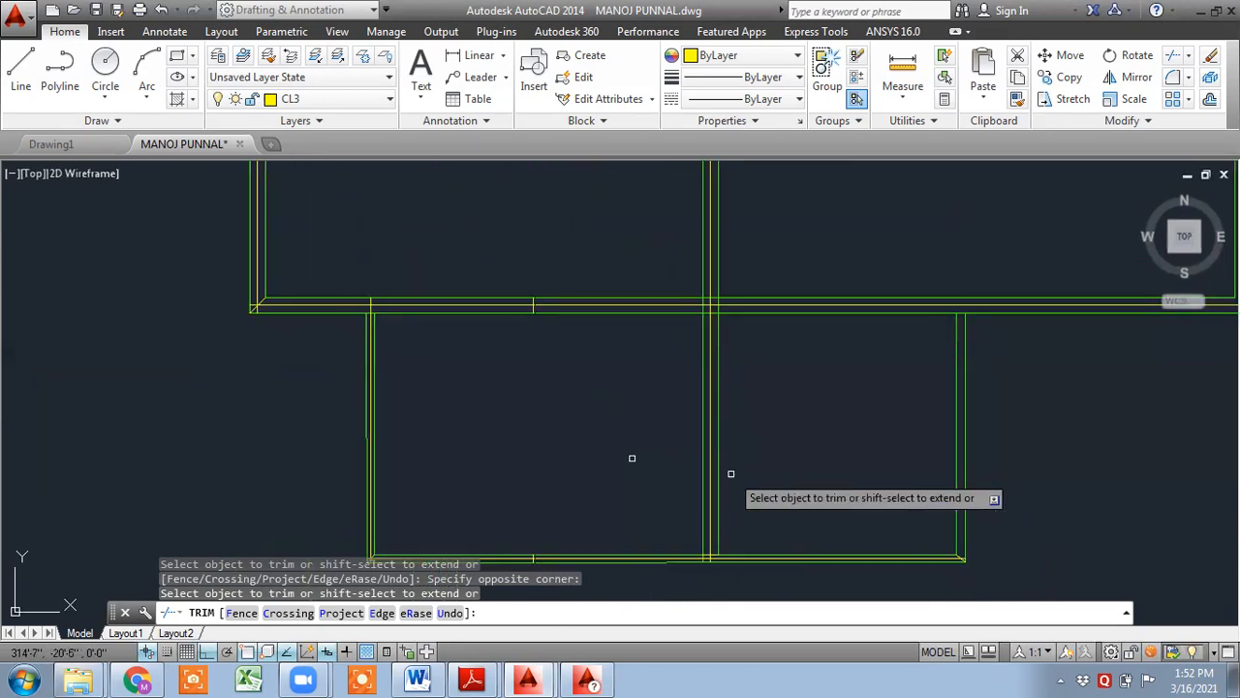
scroll(743, 472, "down", 3)
scroll(743, 472, "up", 3)
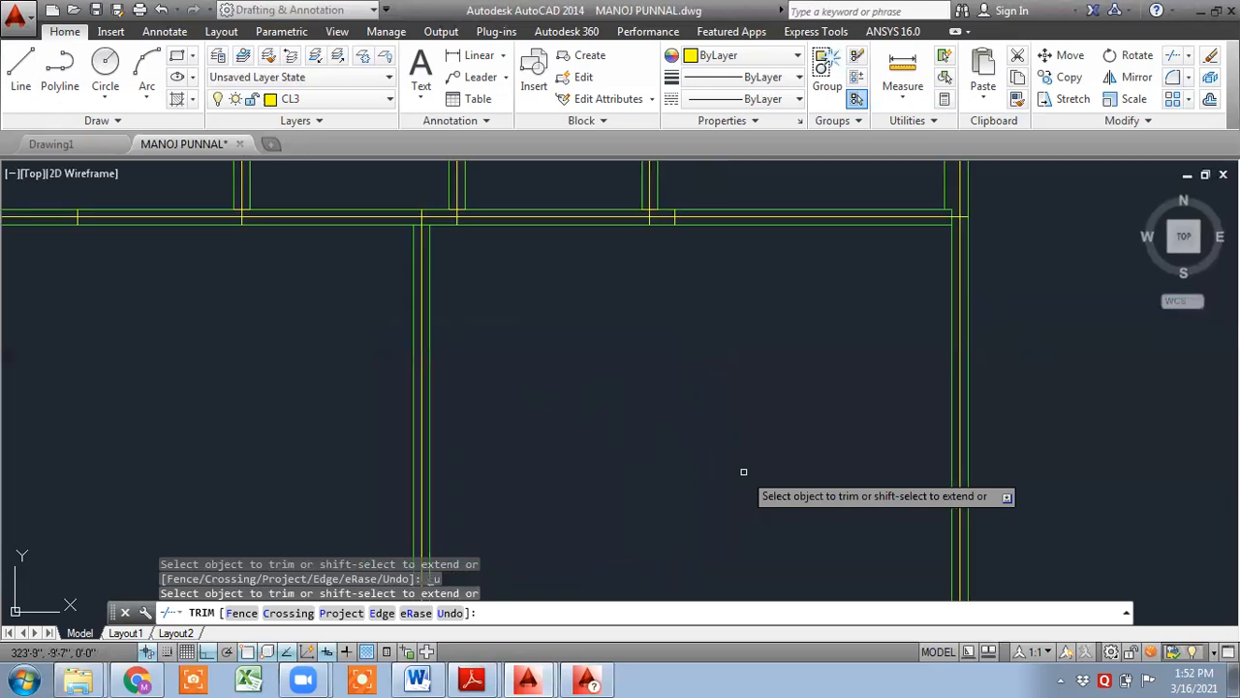
scroll(743, 472, "down", 2)
scroll(743, 472, "up", 2)
scroll(743, 472, "down", 5)
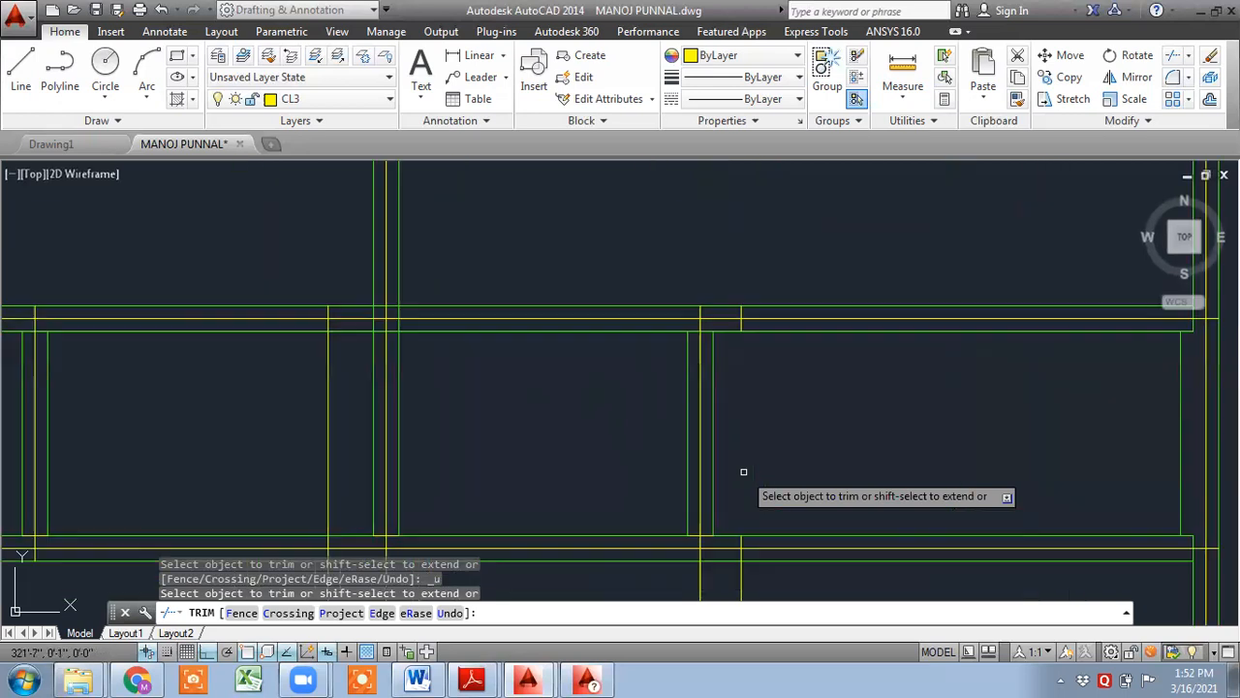
scroll(736, 487, "up", 5)
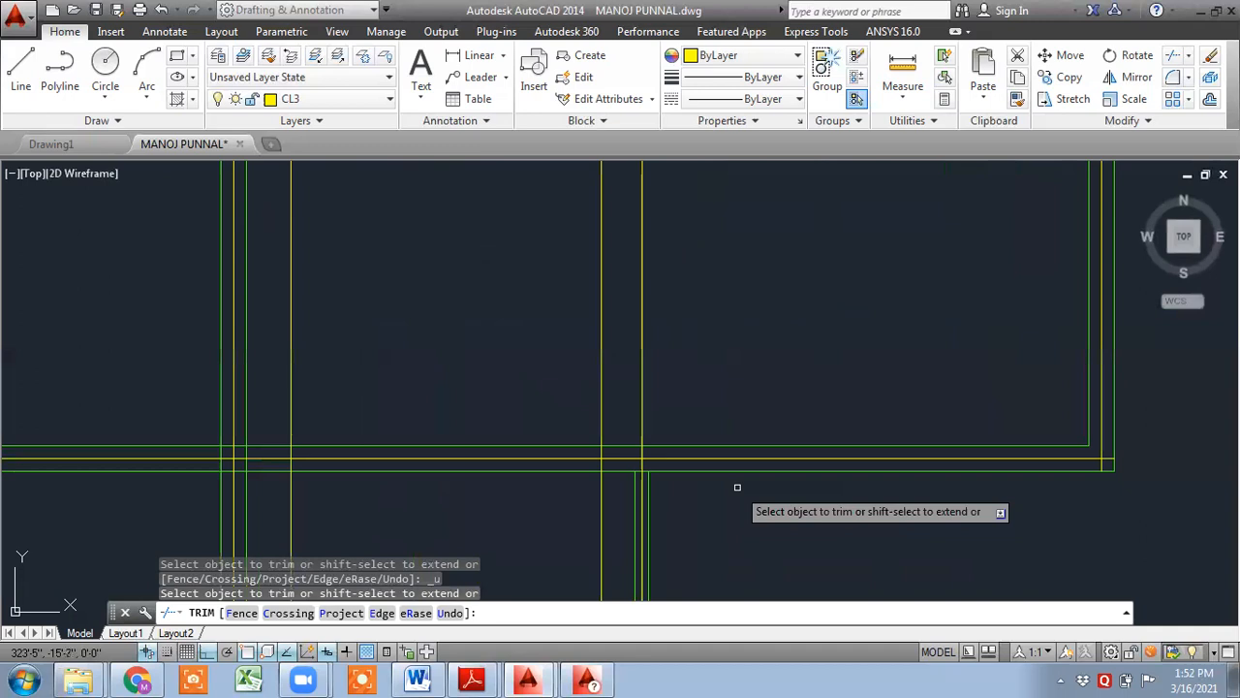
- Trim the remaining construction line segments inside the middle and lower bays, then end Trim
left_click(670, 412)
left_click(624, 363)
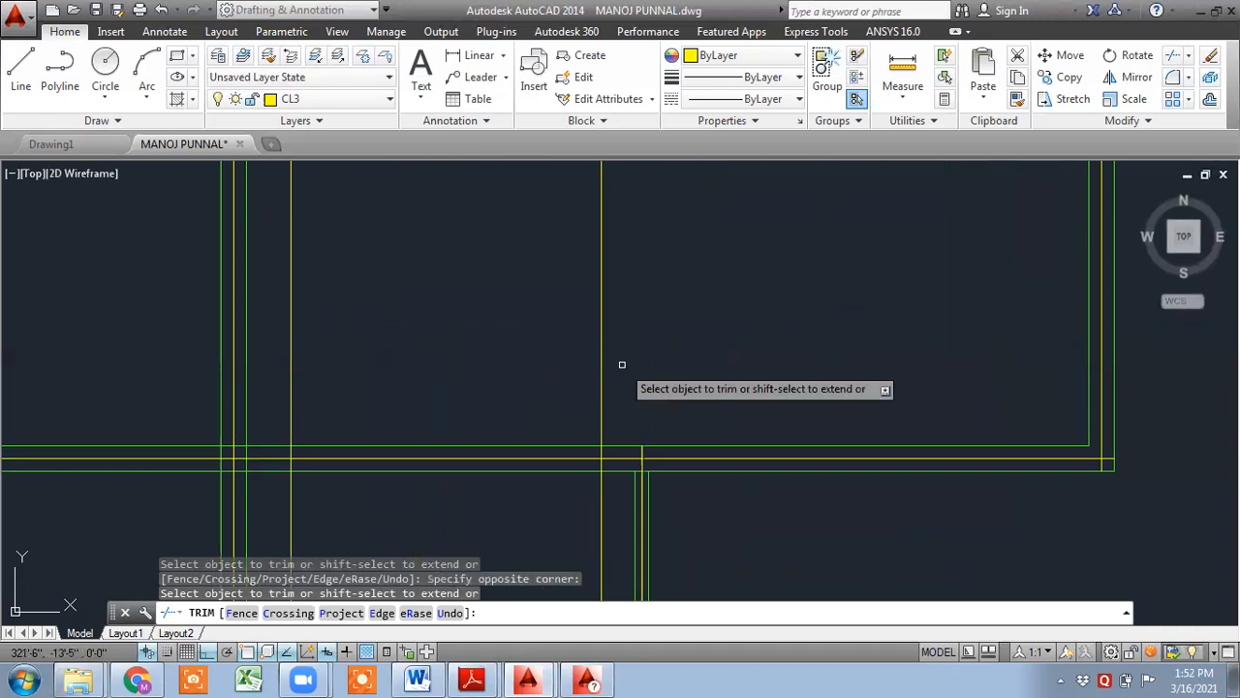
scroll(623, 450, "up", 3)
left_click(656, 395)
left_click(478, 299)
scroll(491, 303, "down", 3)
scroll(491, 303, "down", 3)
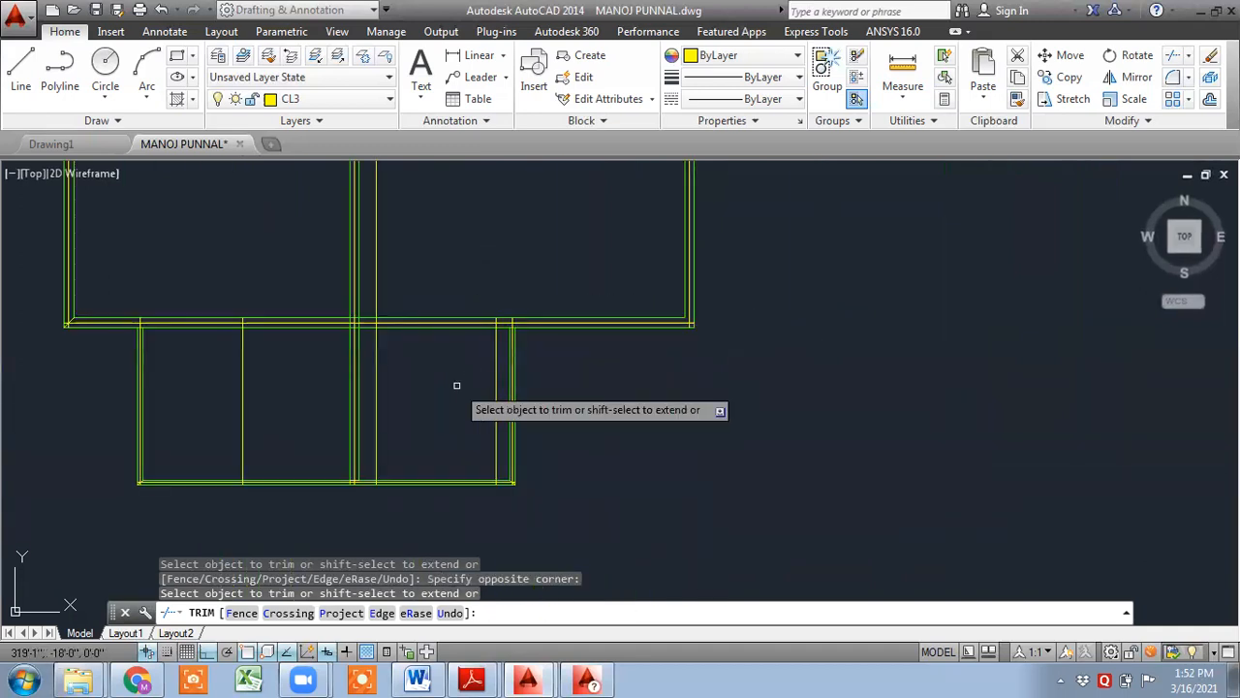
left_click(457, 377)
left_click(500, 422)
left_click(420, 404)
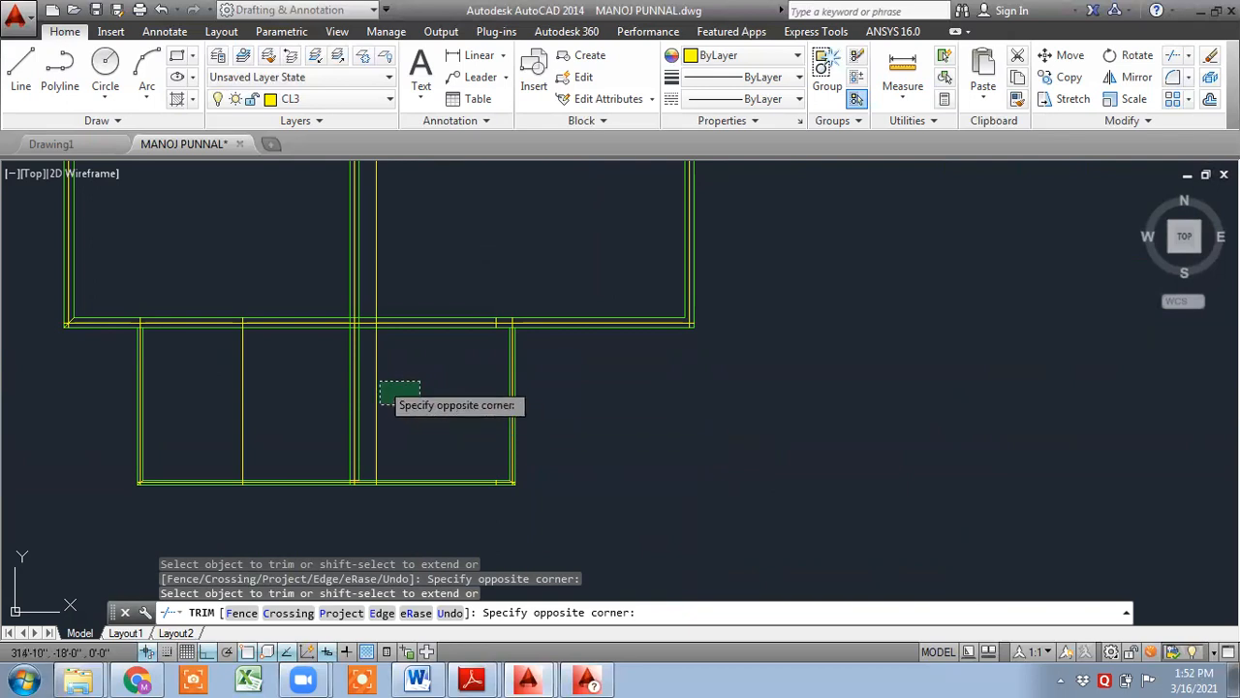
middle_click_drag(402, 312, 407, 445)
left_click(423, 394)
left_click(372, 334)
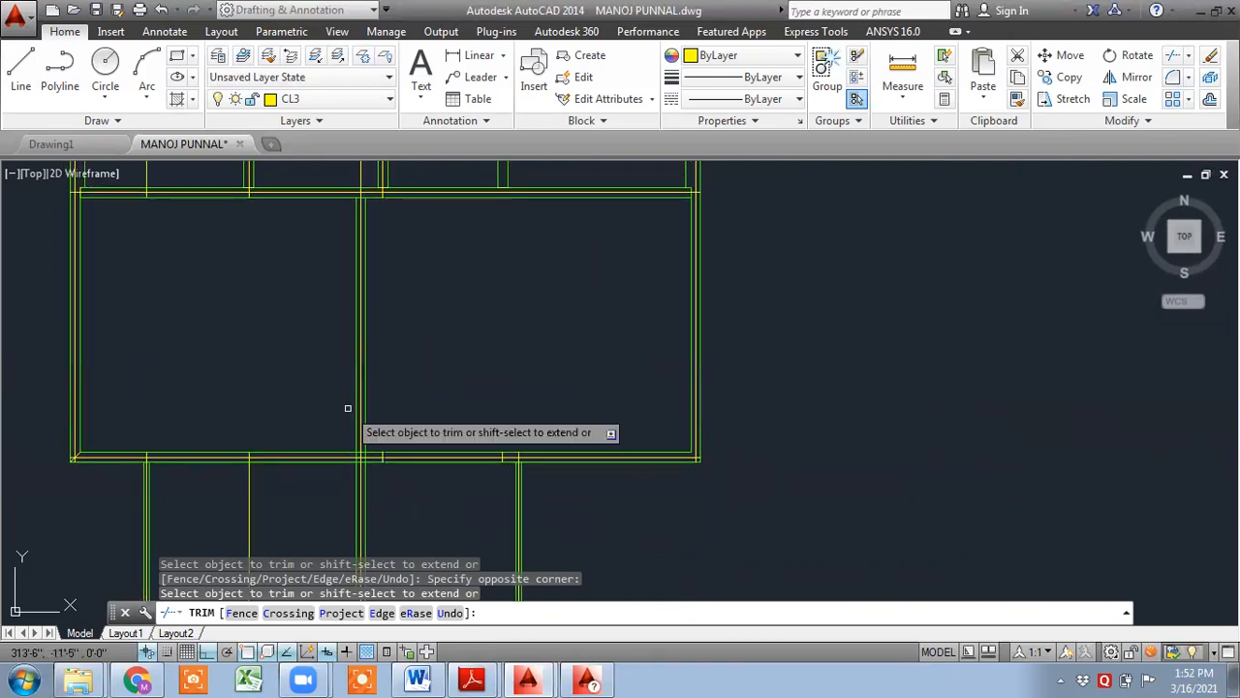
middle_click_drag(303, 482, 394, 417)
left_click(386, 477)
left_click(319, 442)
scroll(473, 406, "down", 2)
scroll(457, 378, "up", 5)
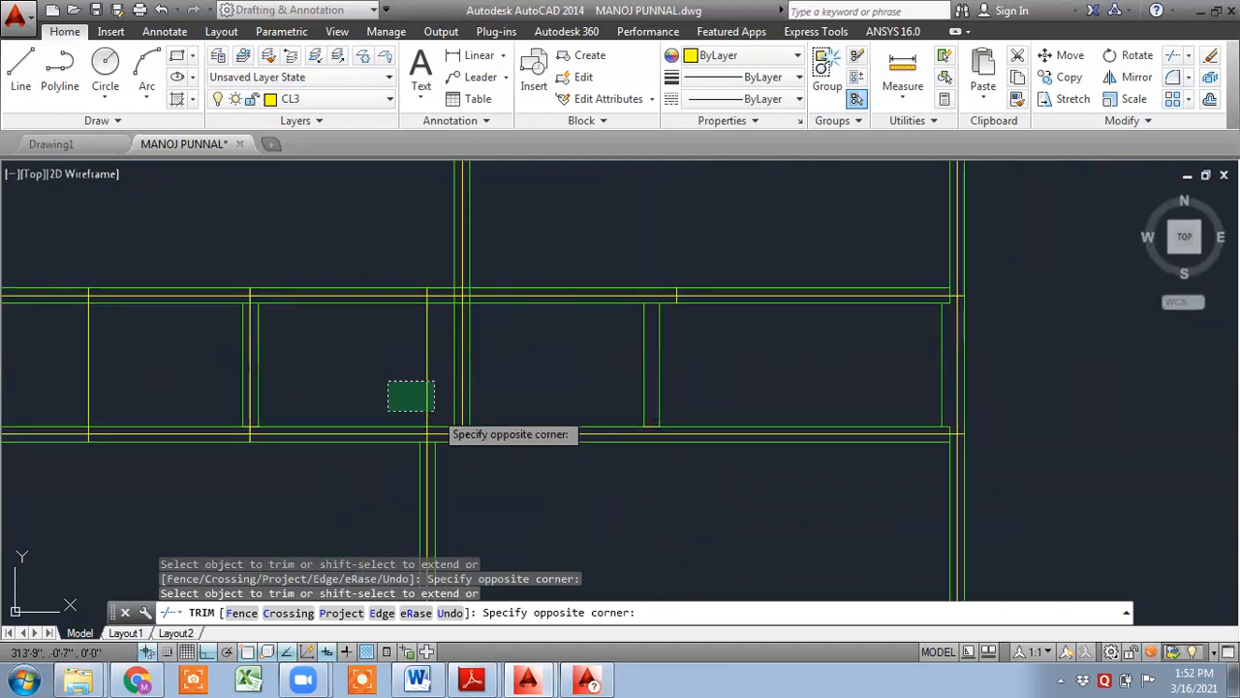
left_click(388, 411)
middle_click_drag(321, 398, 481, 442)
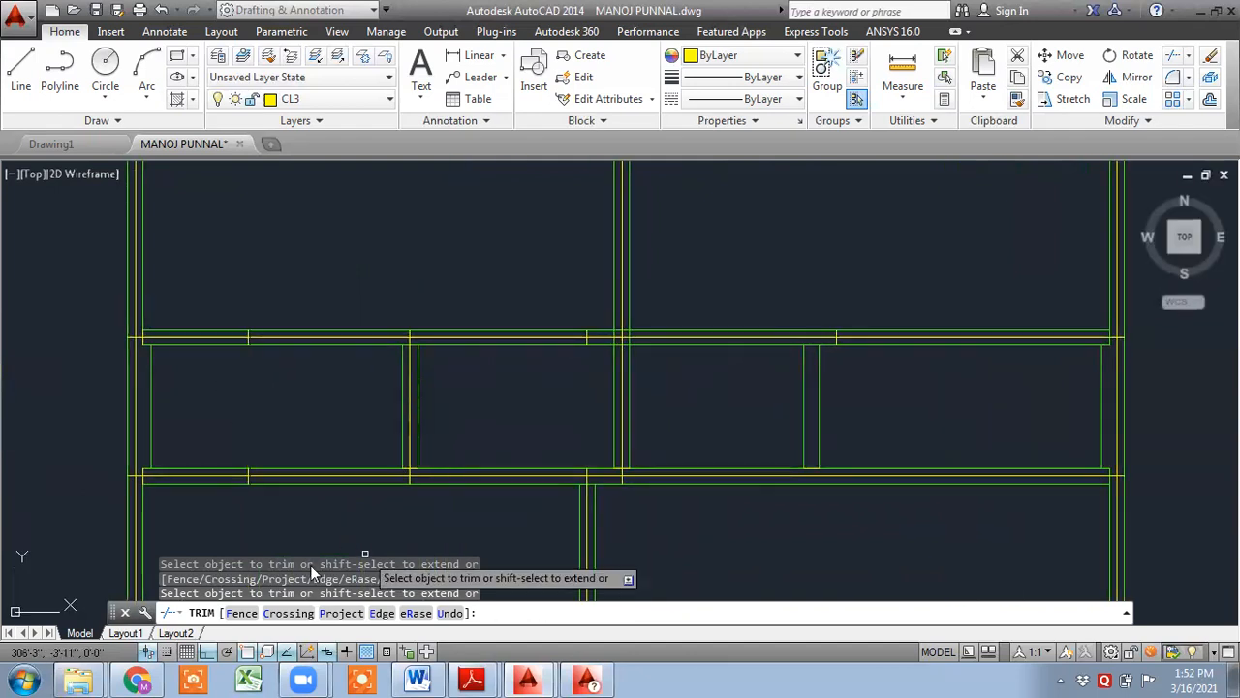
key("Escape")
- Place a vertical construction line (XLINE) through the missing vertical beam edge
type("xl")
key("Return")
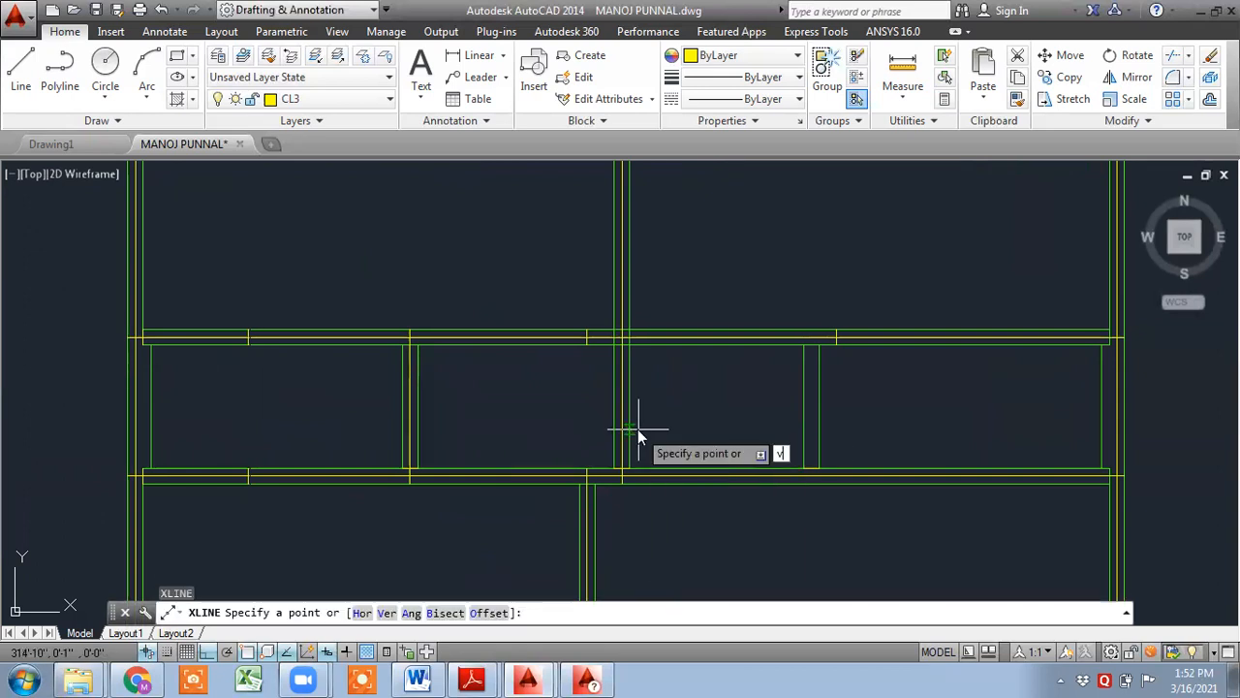
type("v")
key("Return")
scroll(790, 490, "up", 5)
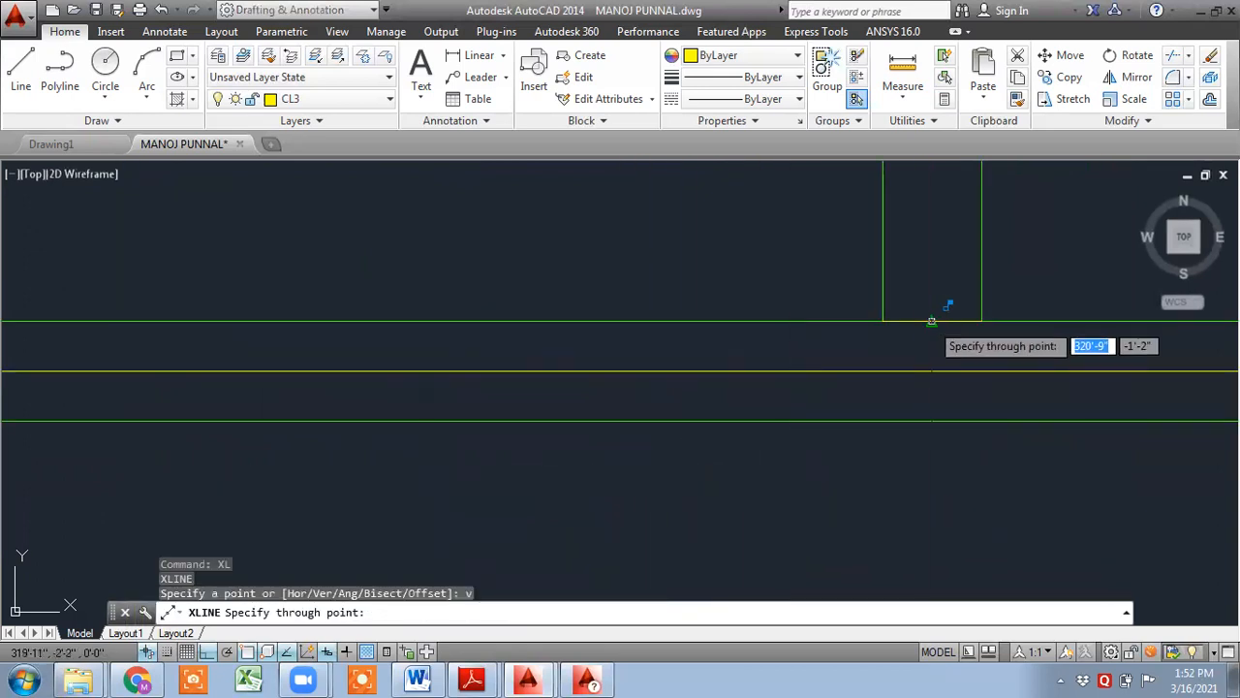
left_click(931, 321)
scroll(941, 401, "down", 5)
key("Escape")
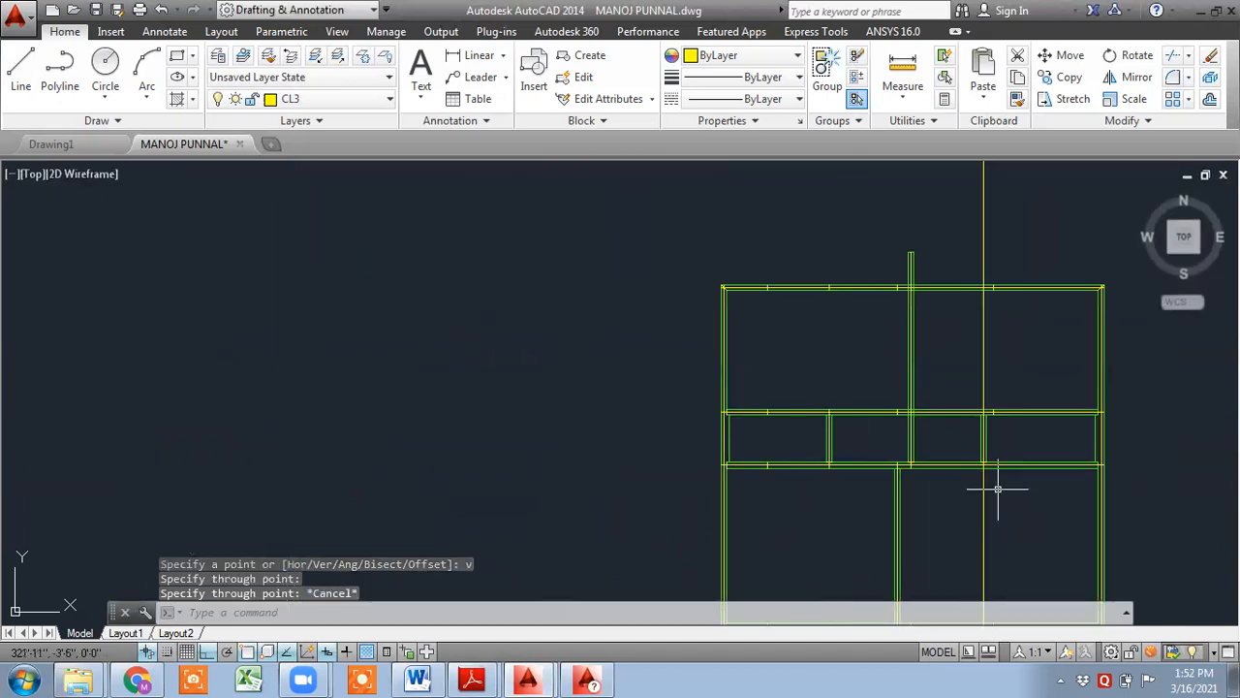
- Trim the new vertical construction line back to the beams it spans inside the outline
type("tr")
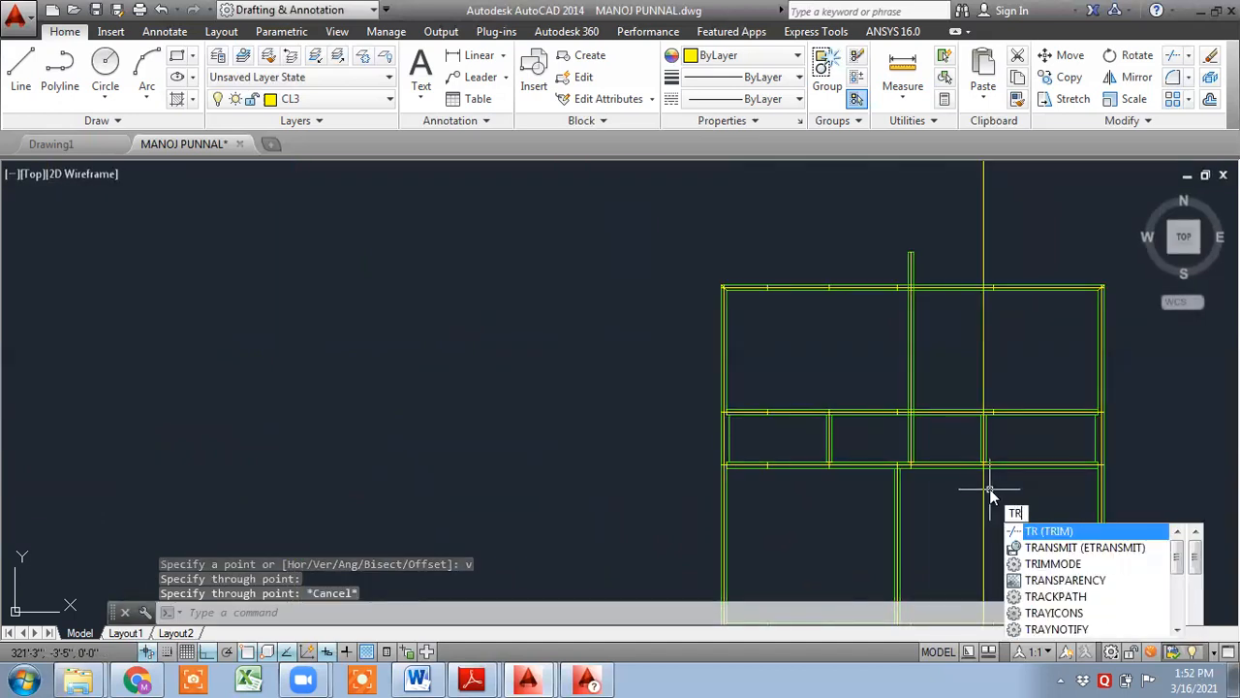
key("Return")
key("Return")
left_click(996, 529)
left_click(971, 497)
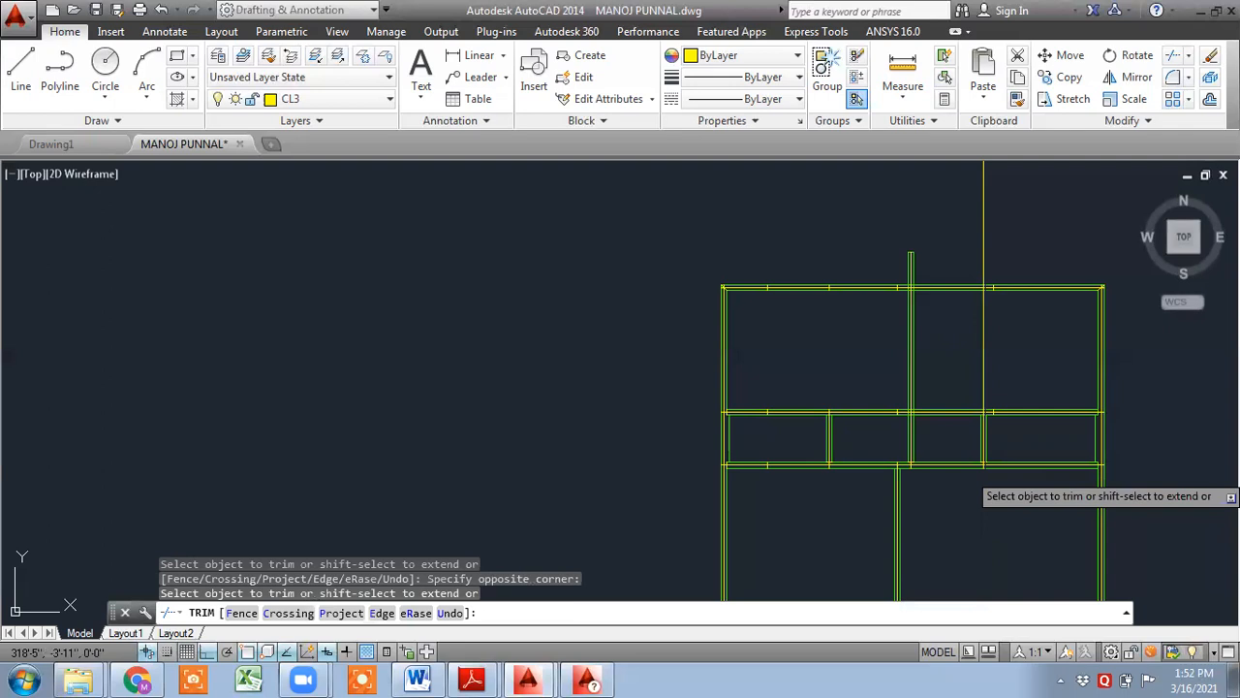
left_click(999, 372)
left_click(963, 347)
left_click(1000, 254)
left_click(961, 234)
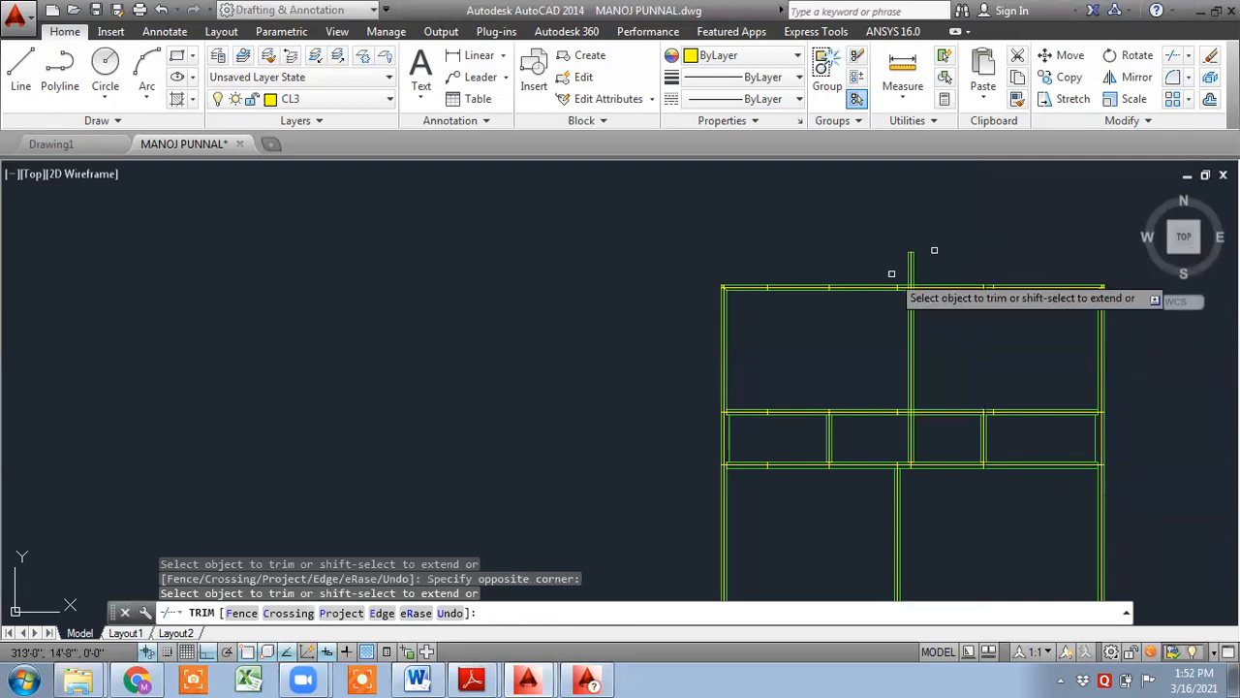
middle_click_drag(921, 347, 771, 144)
middle_click_drag(842, 428, 891, 355)
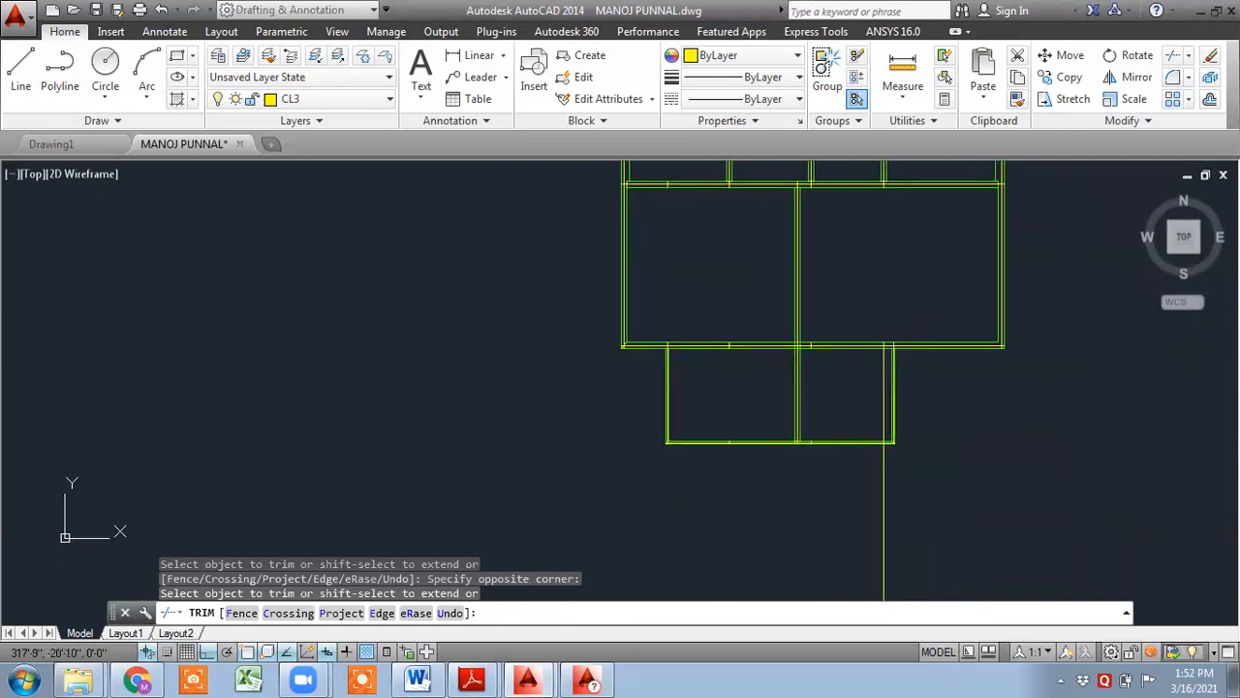
scroll(892, 363, "up", 4)
left_click(835, 382)
left_click(877, 437)
middle_click_drag(849, 395, 849, 301)
left_click(871, 515)
scroll(788, 415, "down", 6)
middle_click_drag(768, 427, 721, 595)
key("Escape")
key("Escape")
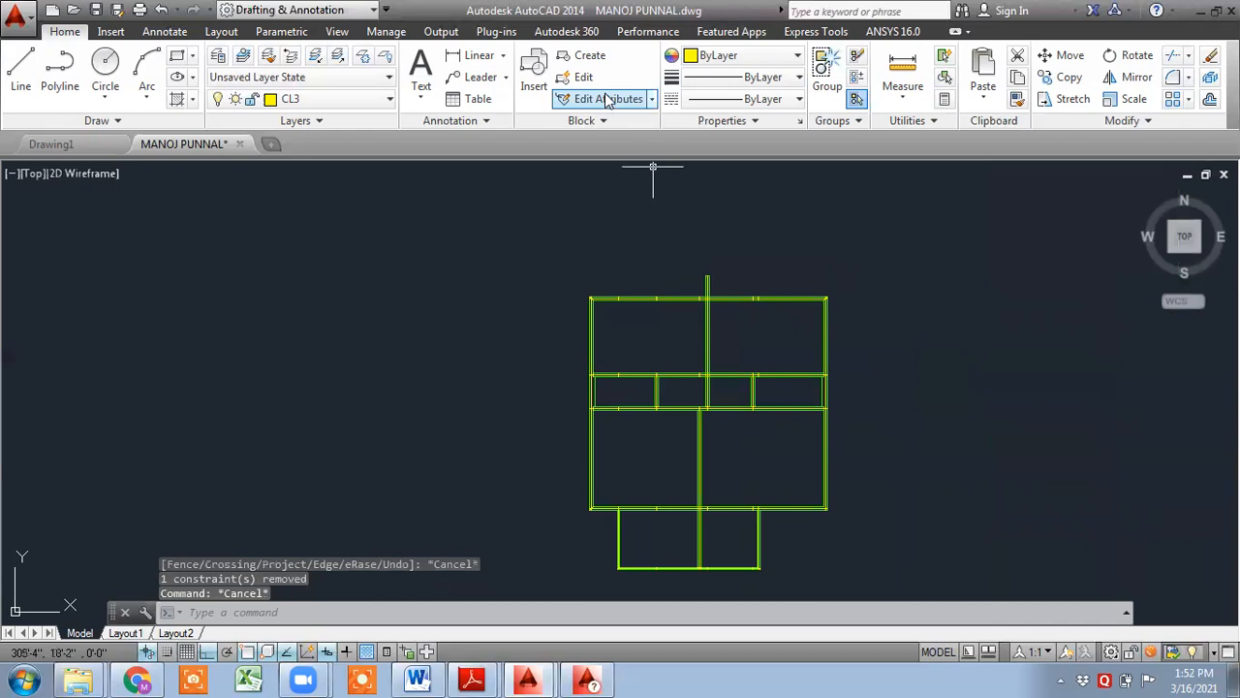
- Turn off the BEAM layer to leave only the CL3 beam lines visible
left_click(350, 101)
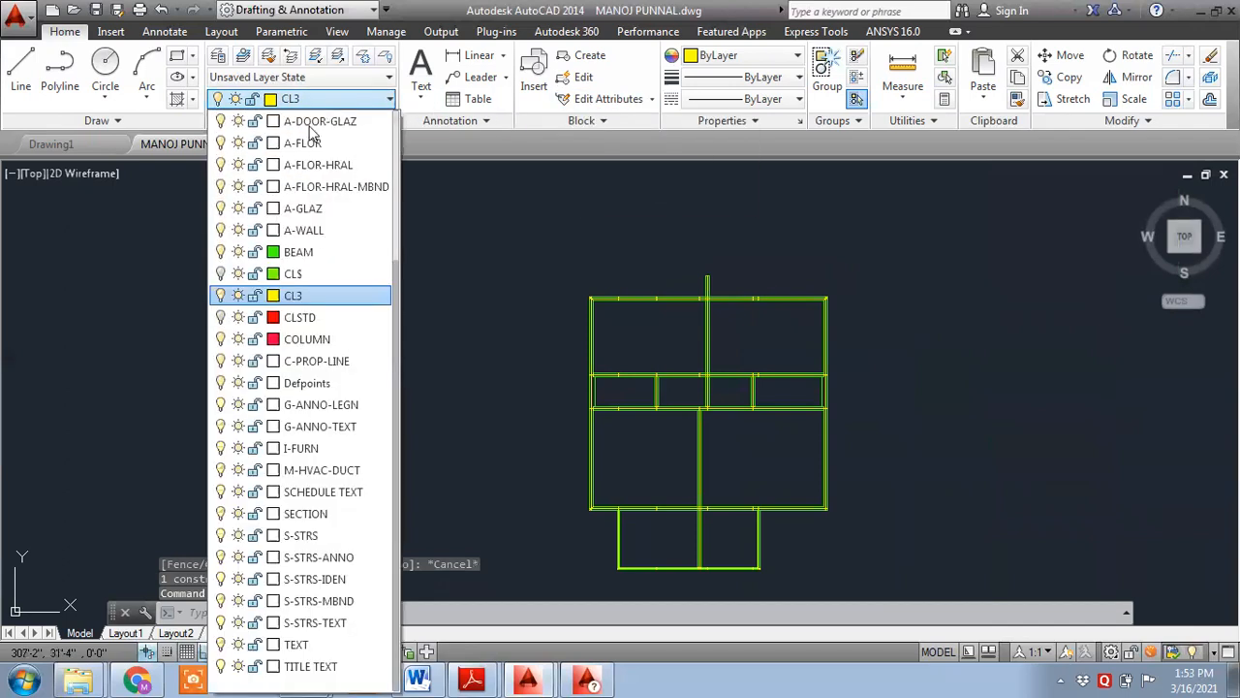
left_click(219, 252)
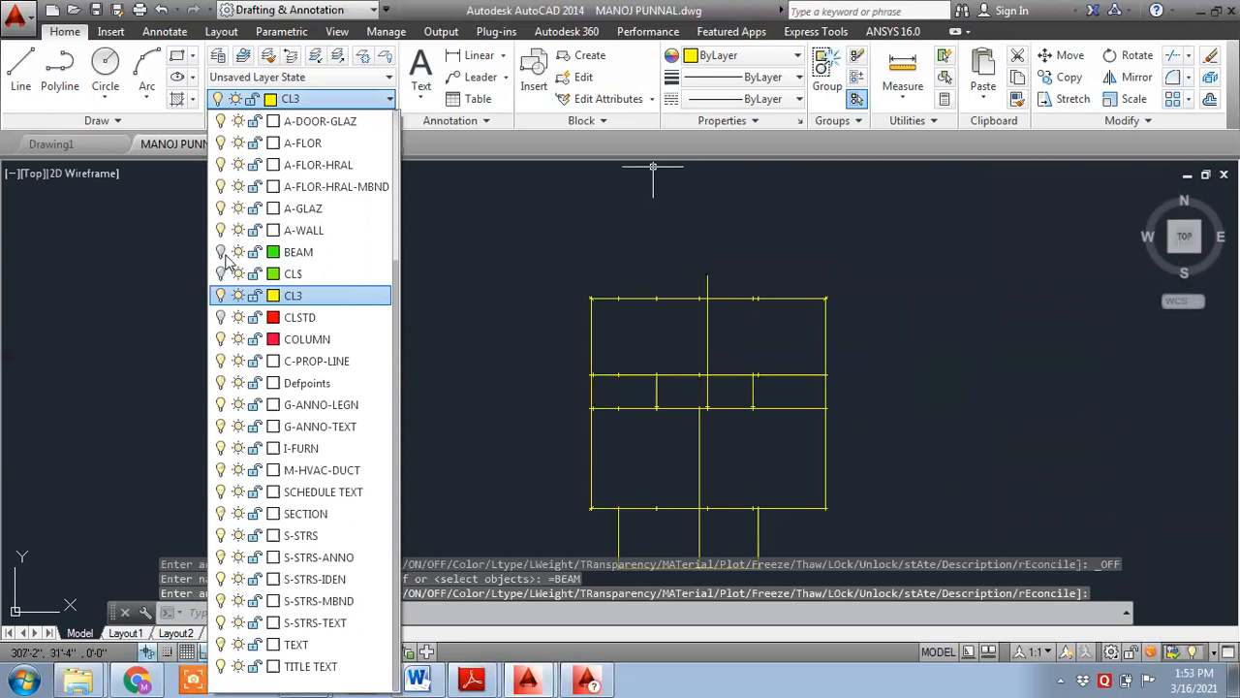
left_click(552, 288)
scroll(723, 313, "up", 5)
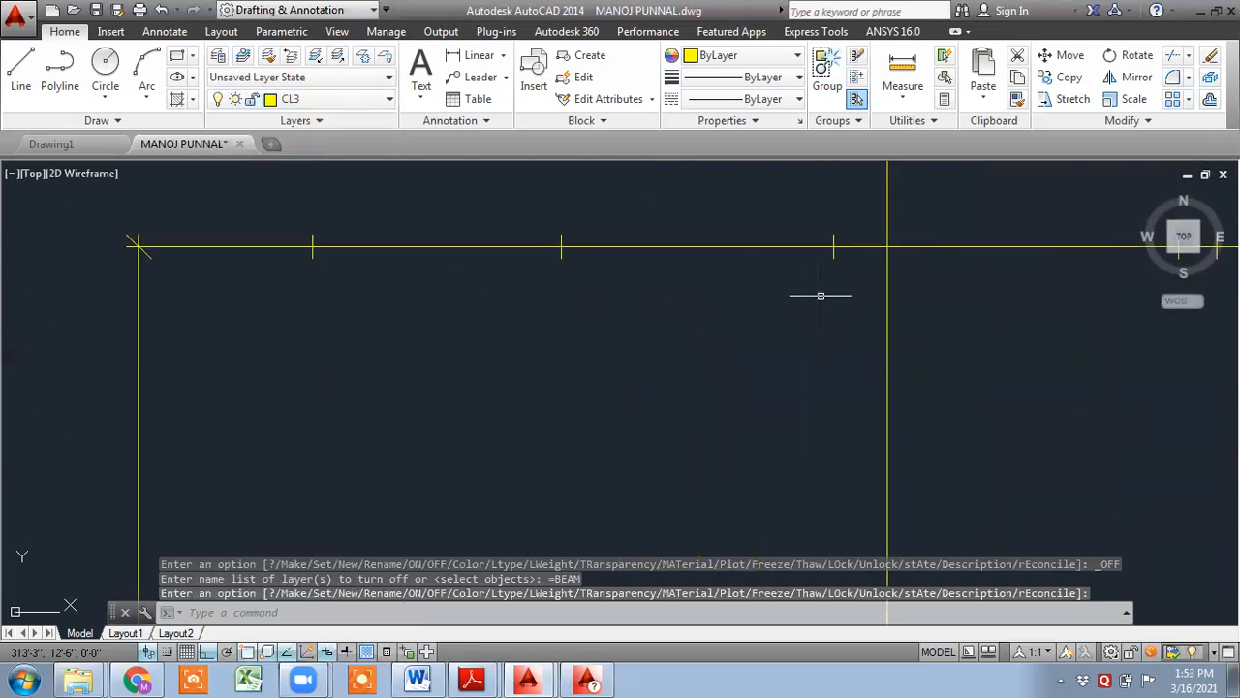
scroll(820, 296, "down", 4)
scroll(582, 324, "down", 2)
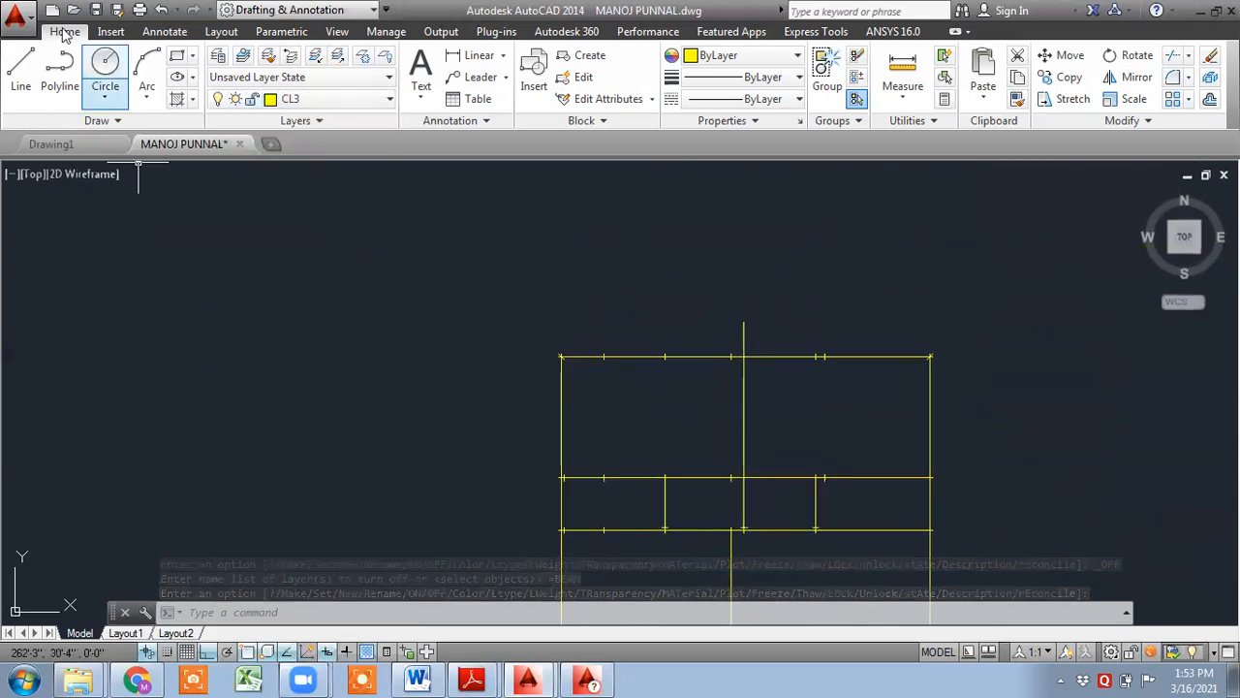
- Draw a vertical line to the right of the beam plan
left_click(20, 66)
scroll(346, 199, "down", 3)
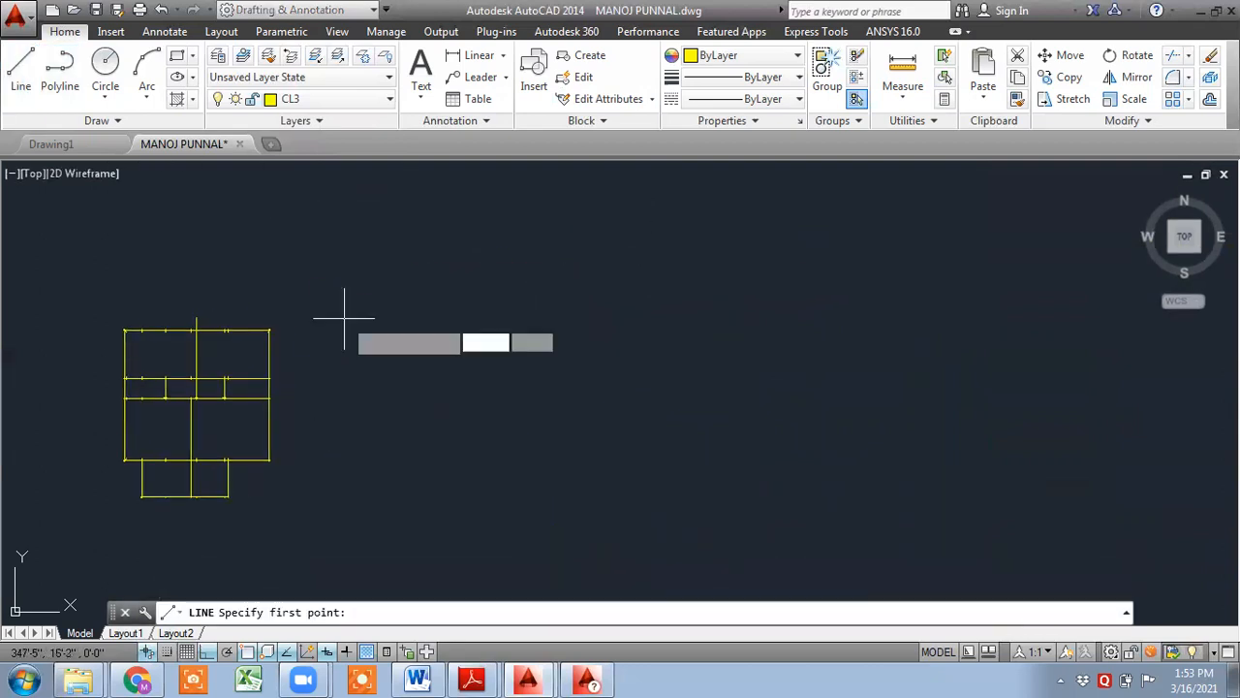
left_click(776, 255)
left_click(781, 523)
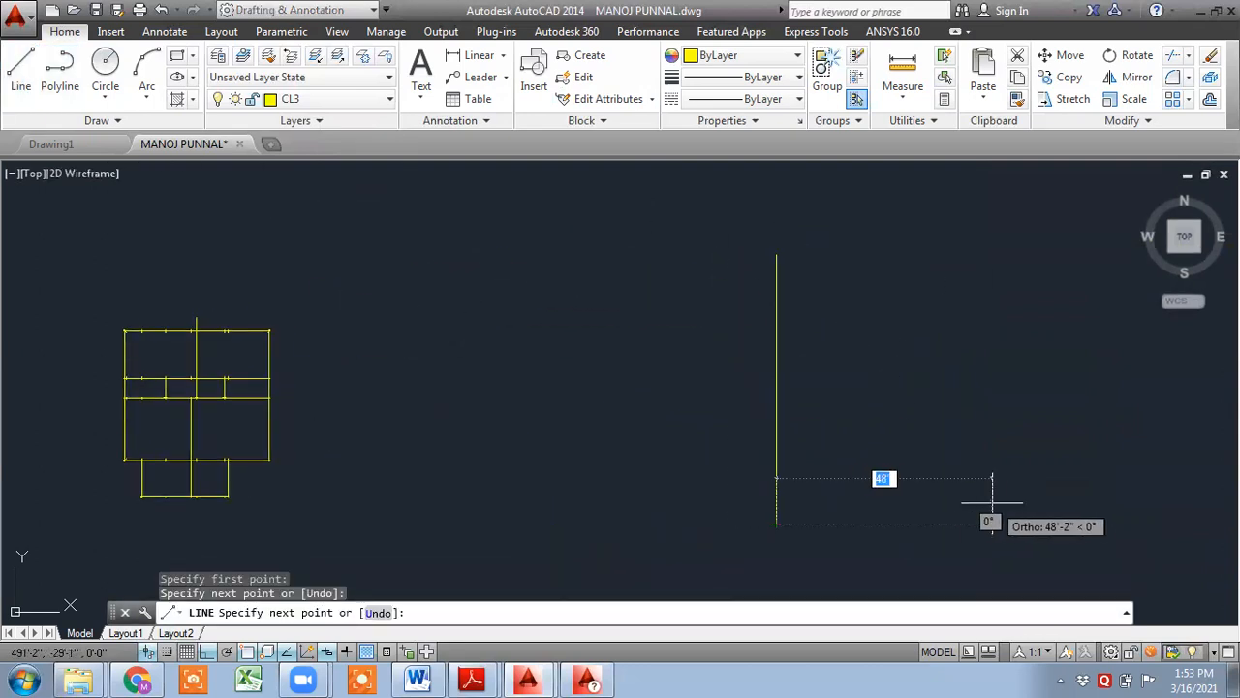
key("Escape")
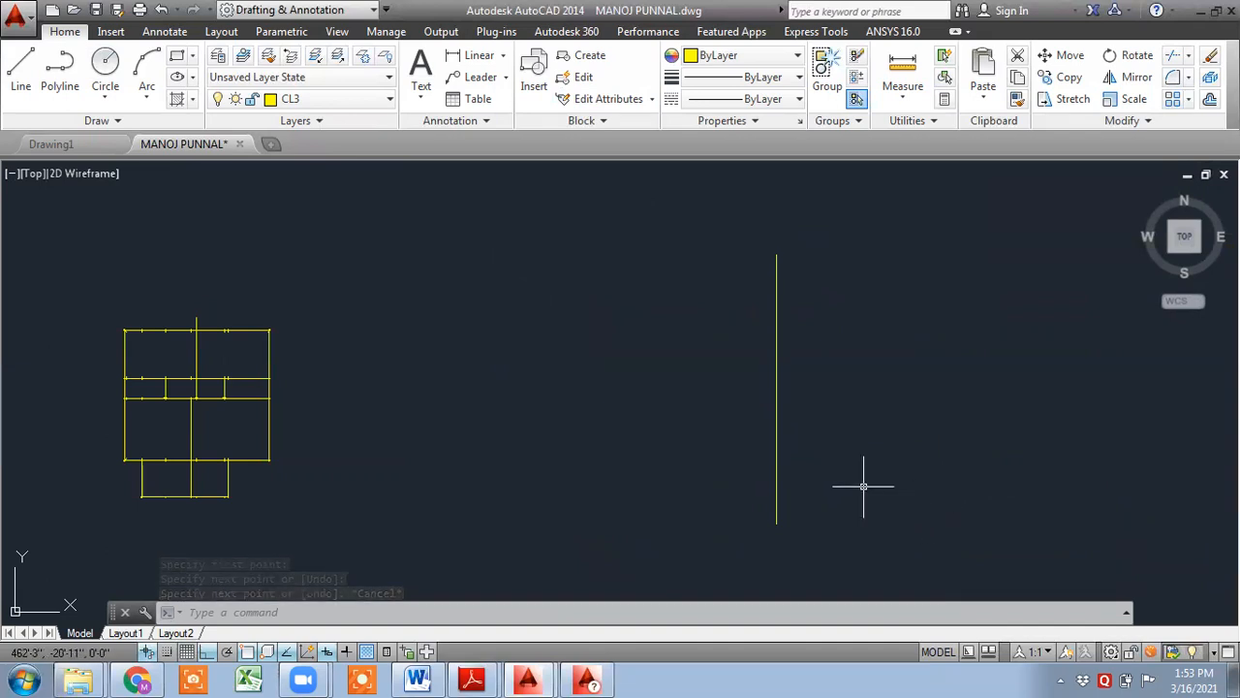
scroll(165, 321, "up", 6)
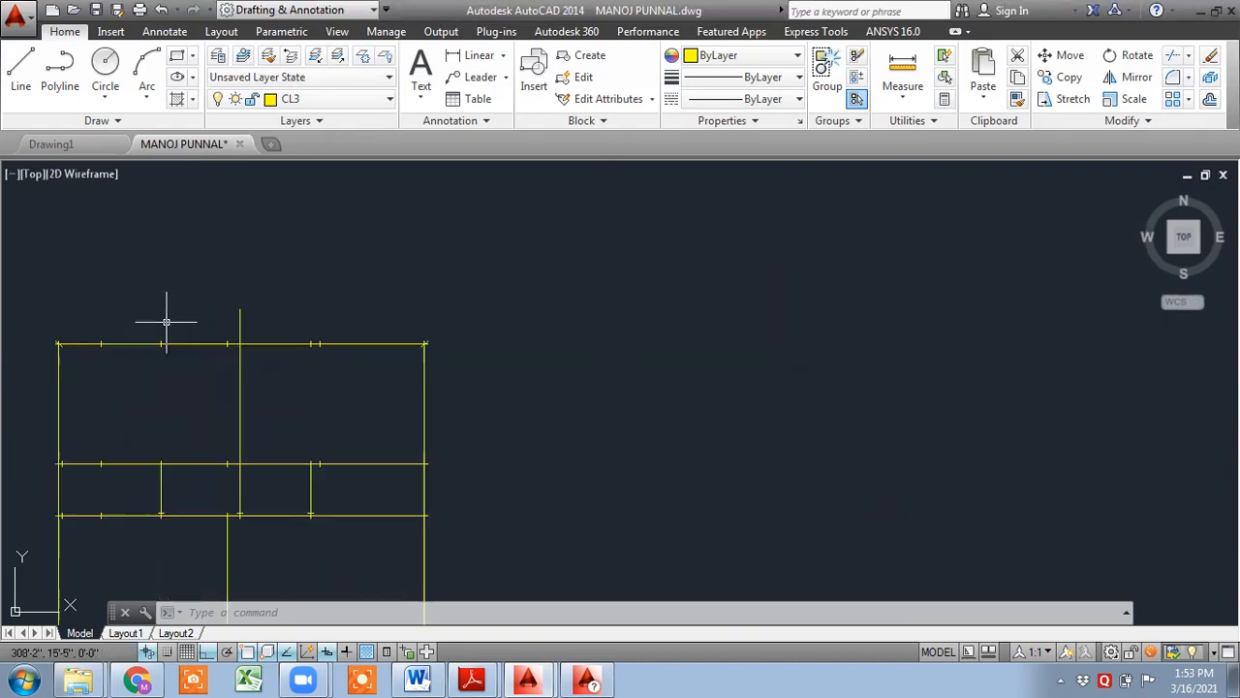
scroll(873, 410, "down", 4)
middle_click_drag(899, 437, 252, 287)
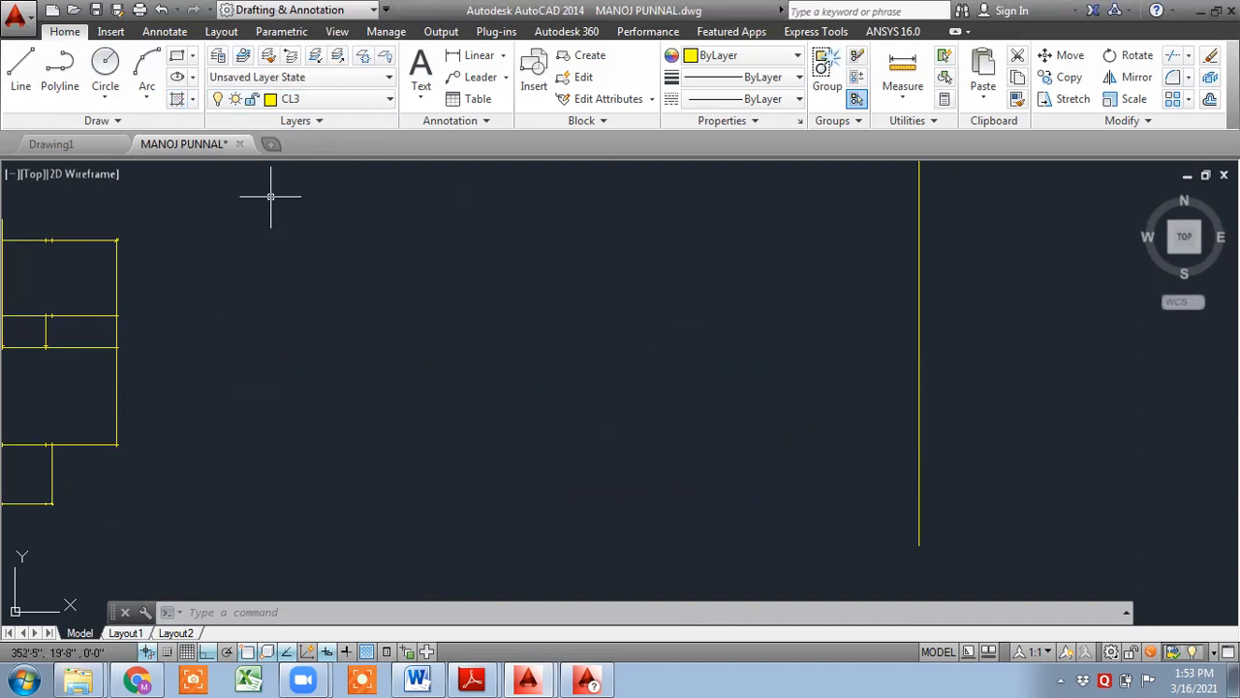
- Erase the leftover short tick segments along the top edge of the beam outline
middle_click_drag(328, 290, 887, 482)
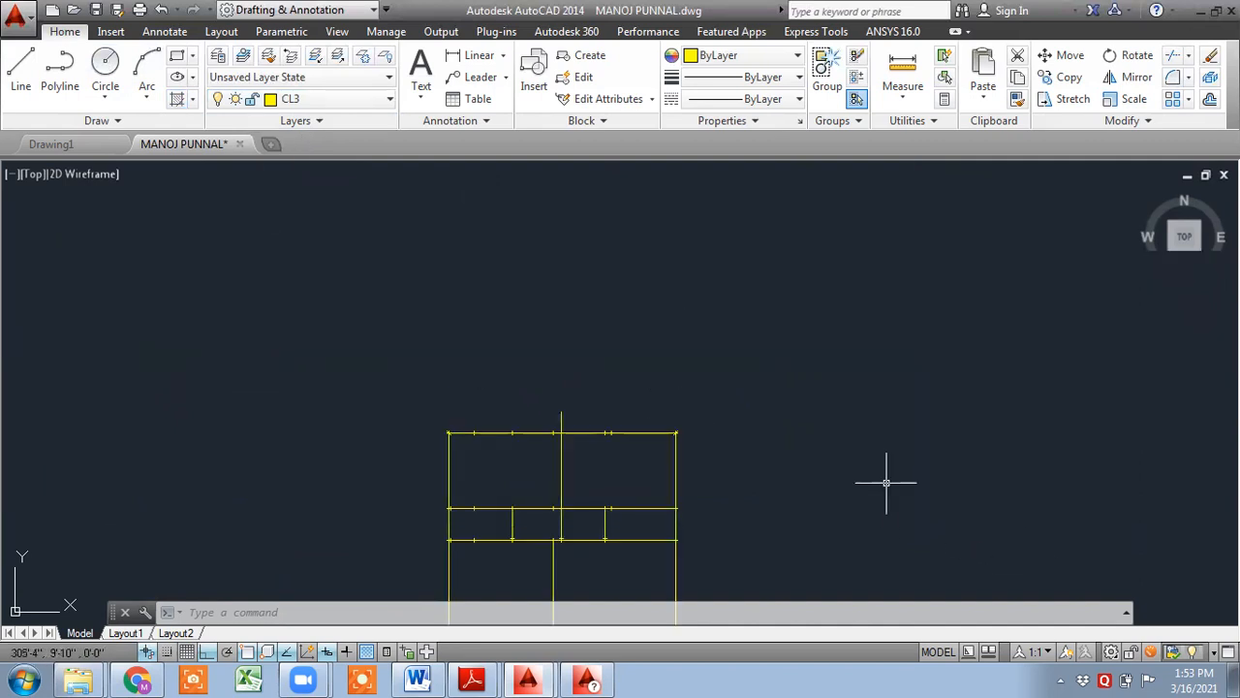
scroll(497, 457, "up", 3)
middle_click_drag(659, 404, 836, 452)
scroll(857, 411, "up", 2)
scroll(991, 455, "down", 2)
left_click(991, 456)
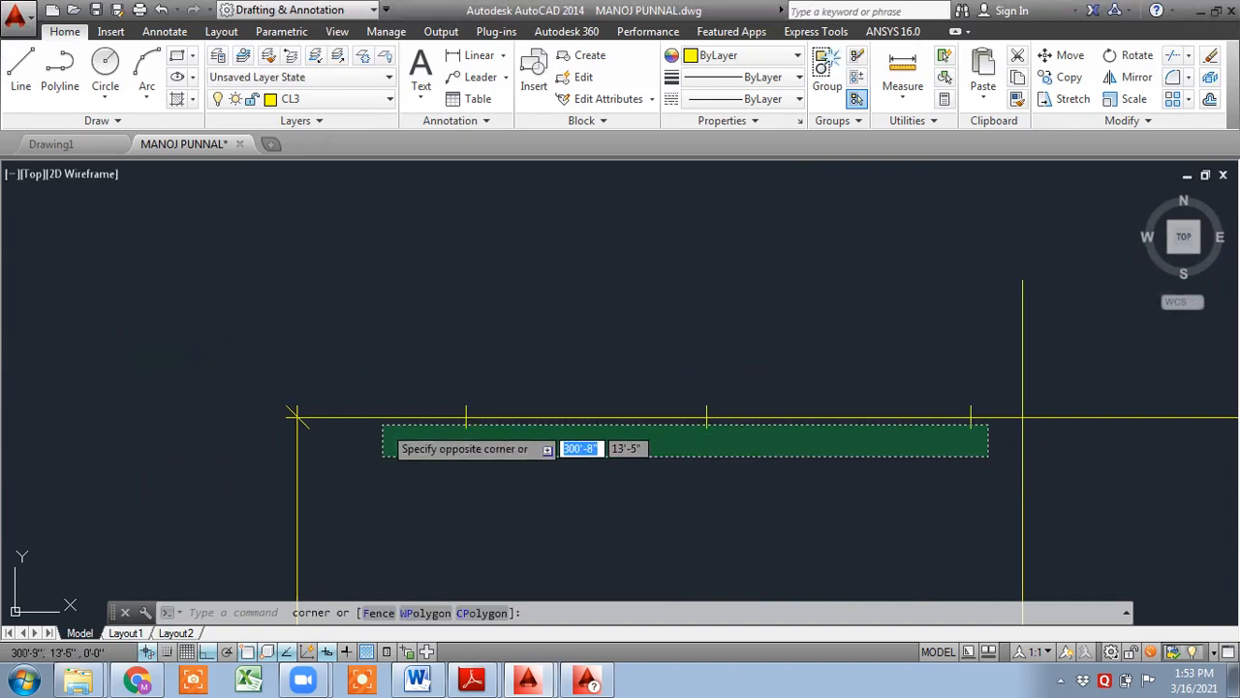
left_click(355, 424)
scroll(290, 415, "up", 3)
left_click(341, 453)
left_click(315, 431)
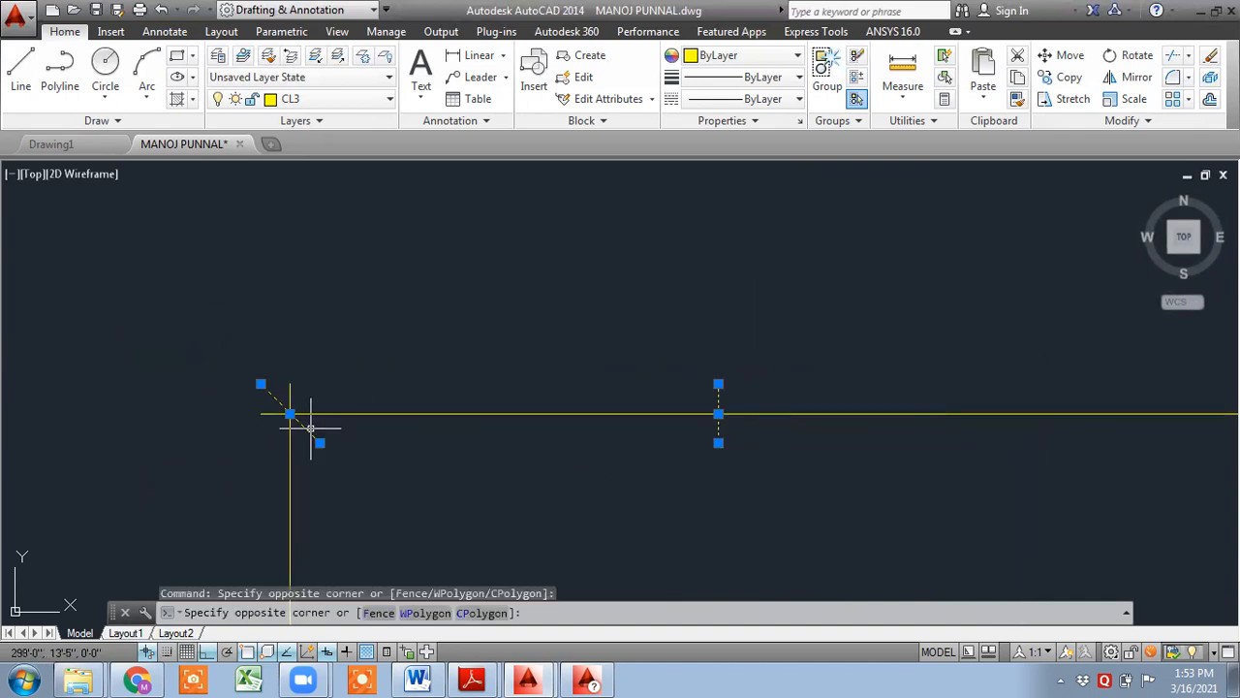
key("Delete")
- Select the remaining leftover stub and tick segments around the beam outline and erase them all together
scroll(503, 432, "down", 4)
middle_click_drag(1041, 544, 505, 420)
left_click(571, 334)
left_click(508, 312)
scroll(981, 315, "up", 6)
left_click(958, 310)
left_click(916, 279)
scroll(914, 336, "down", 10)
middle_click_drag(706, 415, 841, 285)
scroll(746, 381, "up", 8)
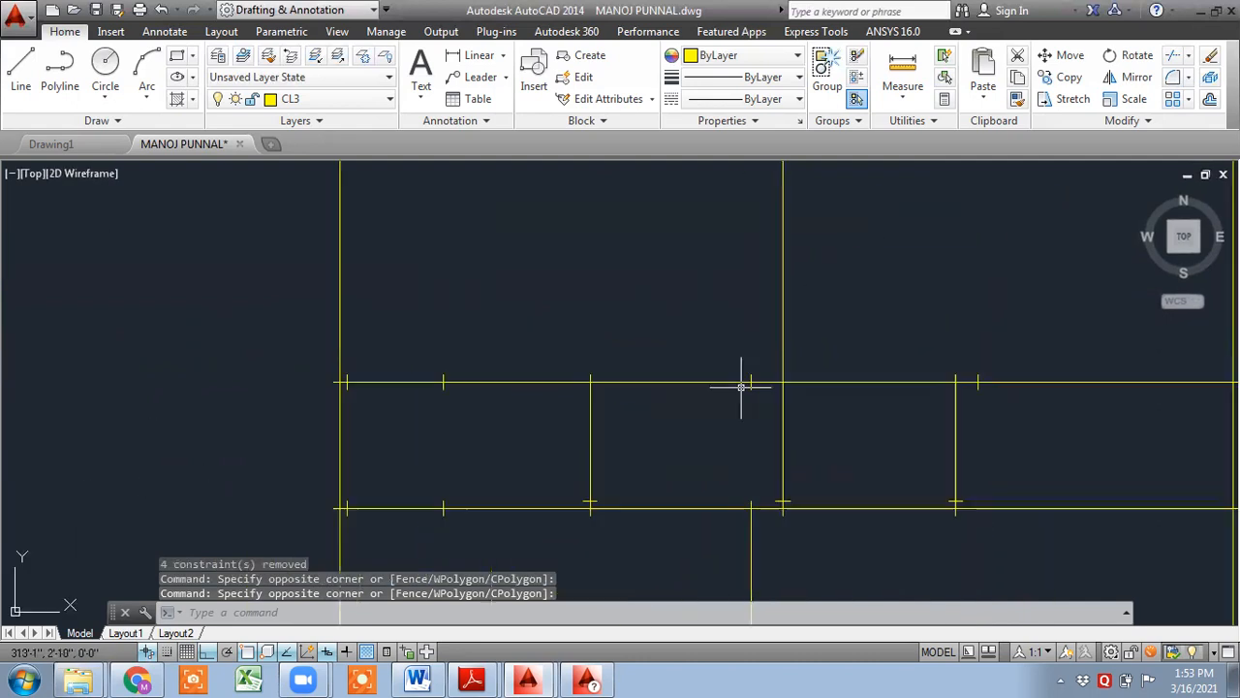
left_click(824, 421)
left_click(747, 379)
scroll(540, 428, "down", 4)
scroll(447, 441, "down", 3)
scroll(621, 490, "up", 3)
left_click(208, 385)
scroll(390, 471, "down", 5)
middle_click_drag(476, 491, 460, 299)
scroll(479, 419, "up", 4)
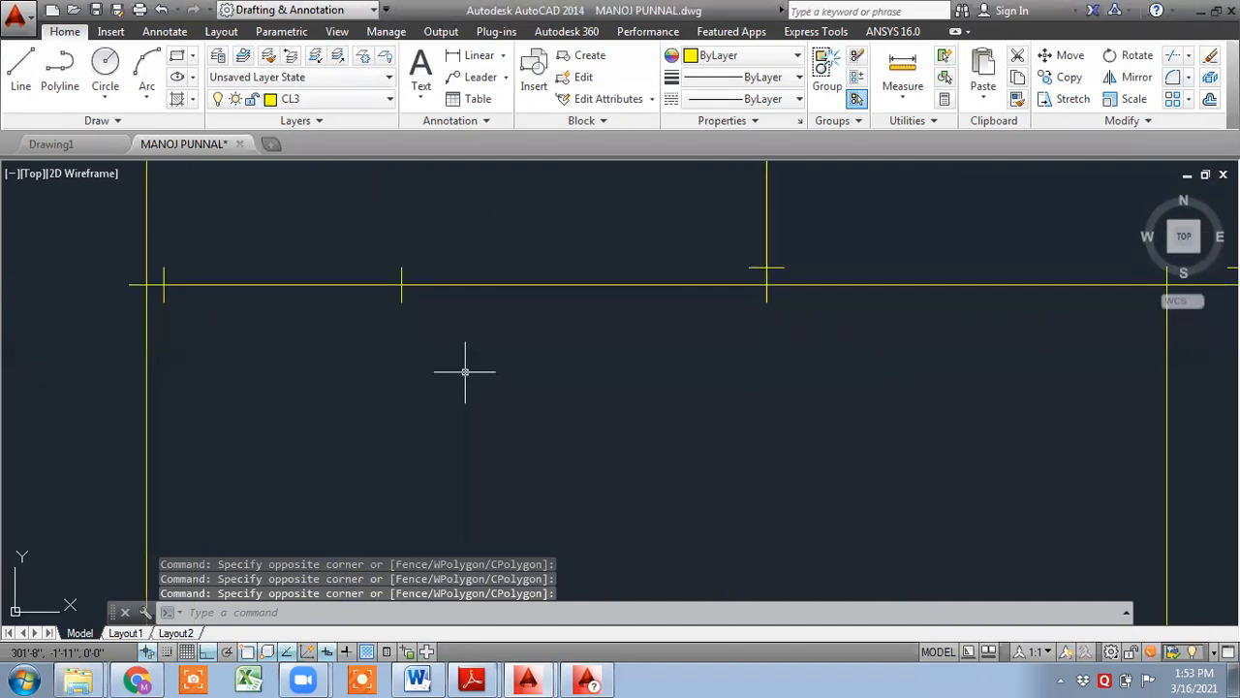
scroll(741, 290, "up", 2)
left_click(770, 269)
left_click(754, 248)
scroll(989, 369, "down", 6)
middle_click_drag(908, 362, 436, 329)
scroll(648, 321, "up", 5)
left_click(696, 268)
scroll(900, 311, "down", 4)
middle_click_drag(936, 329, 438, 293)
scroll(616, 252, "up", 5)
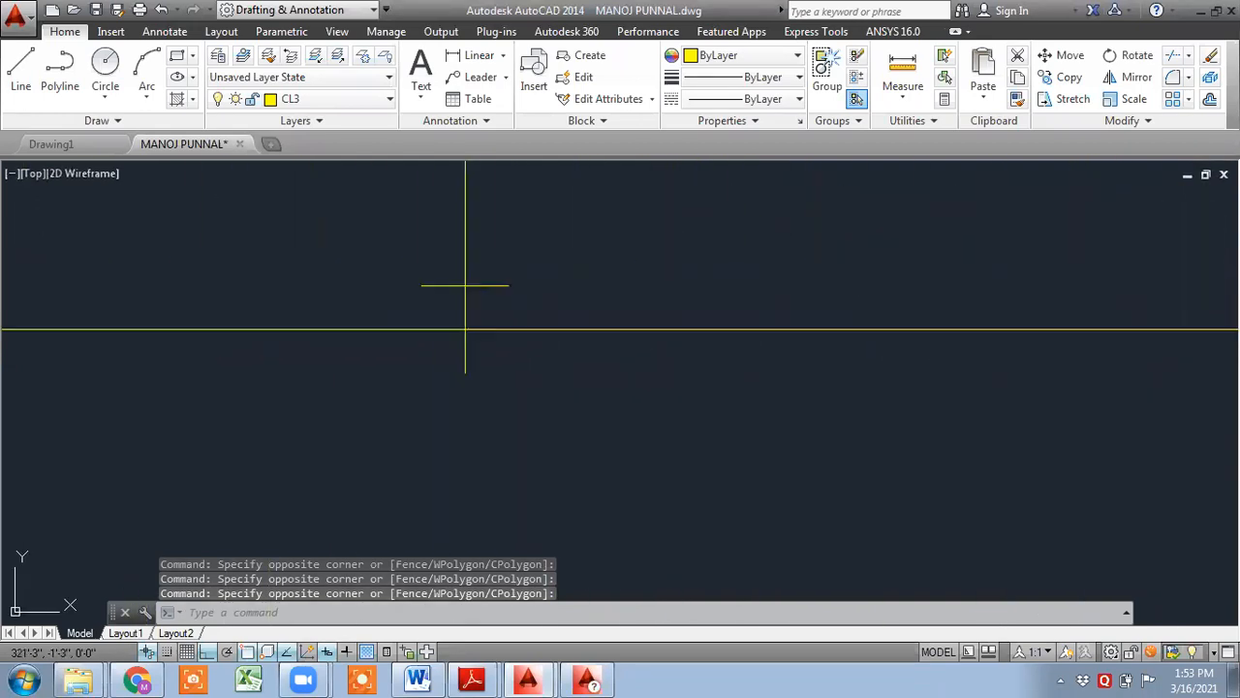
left_click(549, 276)
left_click(516, 290)
scroll(549, 302, "down", 4)
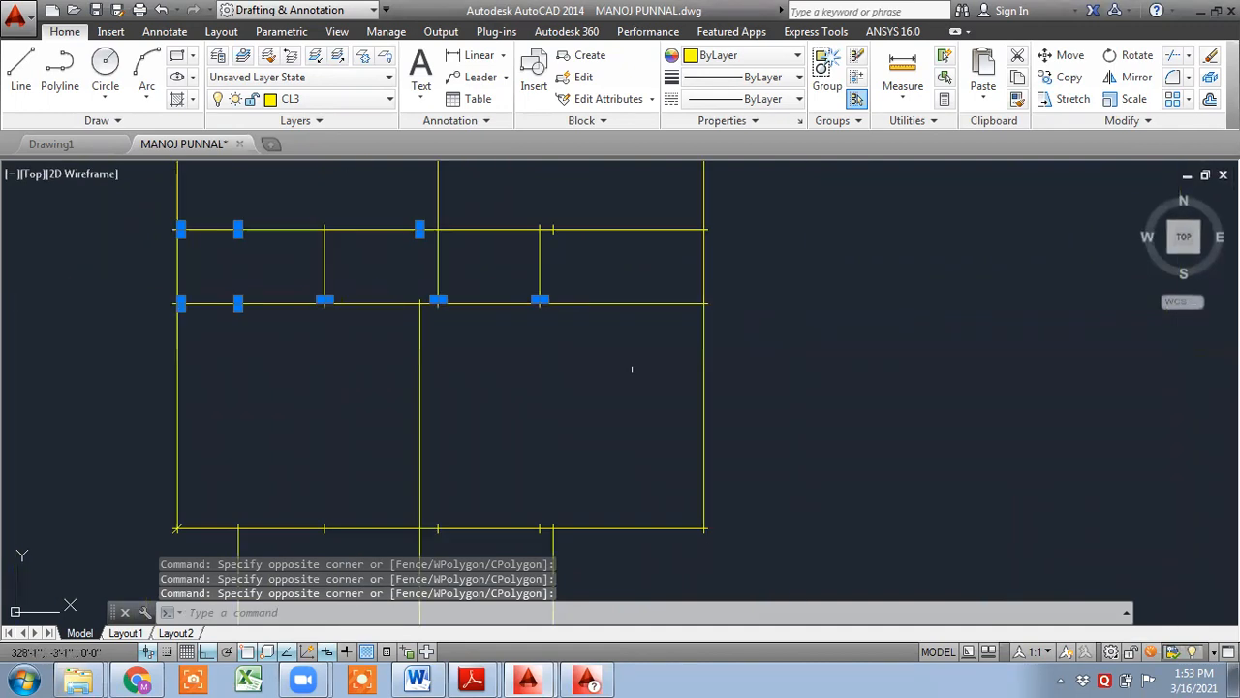
scroll(866, 313, "up", 2)
scroll(610, 396, "up", 5)
left_click(658, 495)
left_click(583, 452)
left_click(1099, 536)
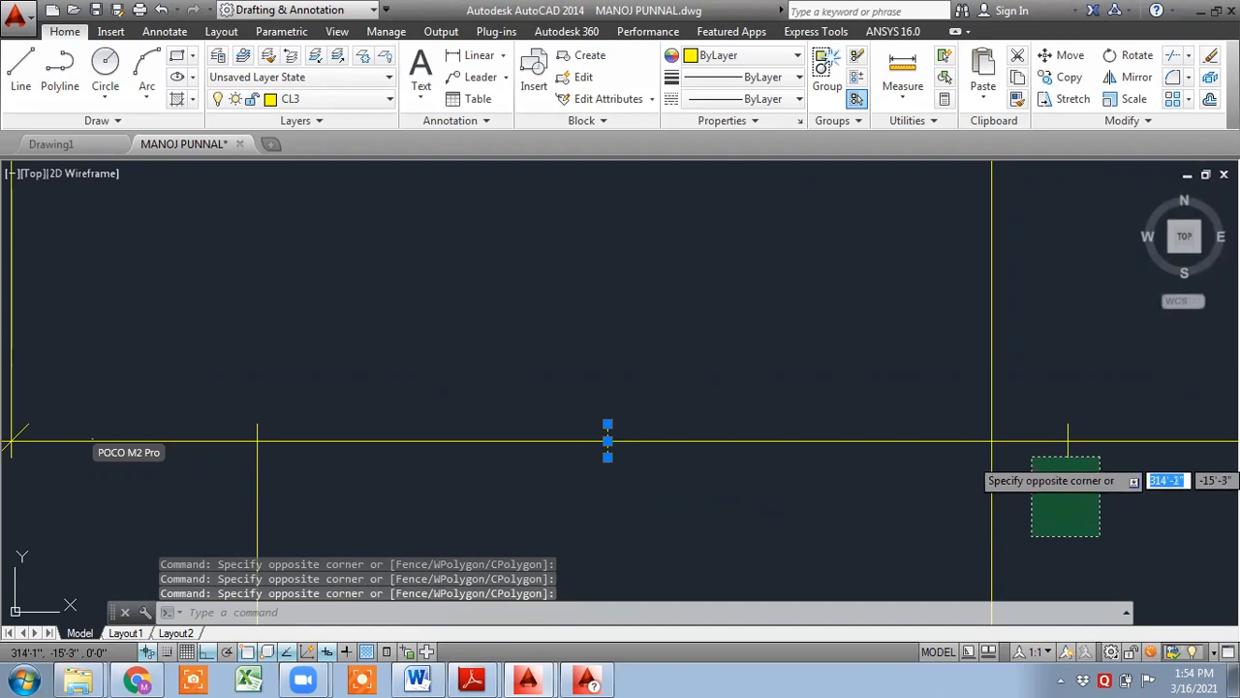
left_click(1030, 454)
scroll(1029, 493, "down", 5)
scroll(1074, 475, "down", 2)
scroll(1023, 481, "up", 6)
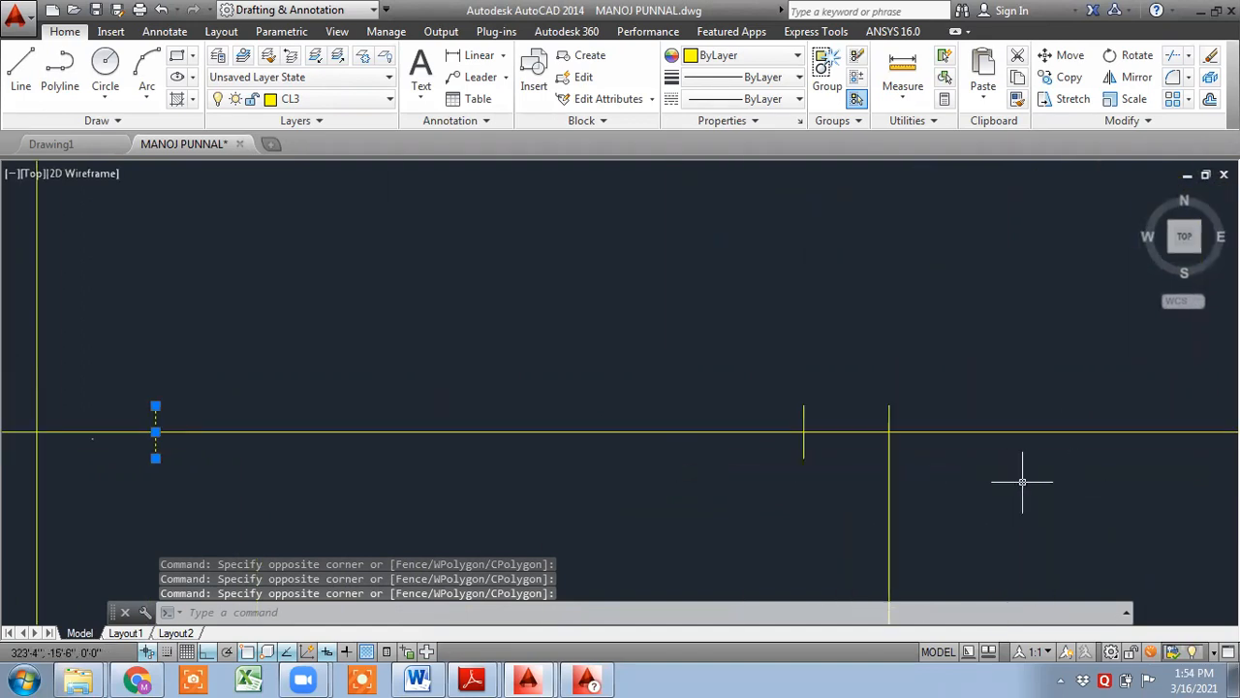
left_click(849, 470)
left_click(761, 448)
scroll(722, 439, "down", 6)
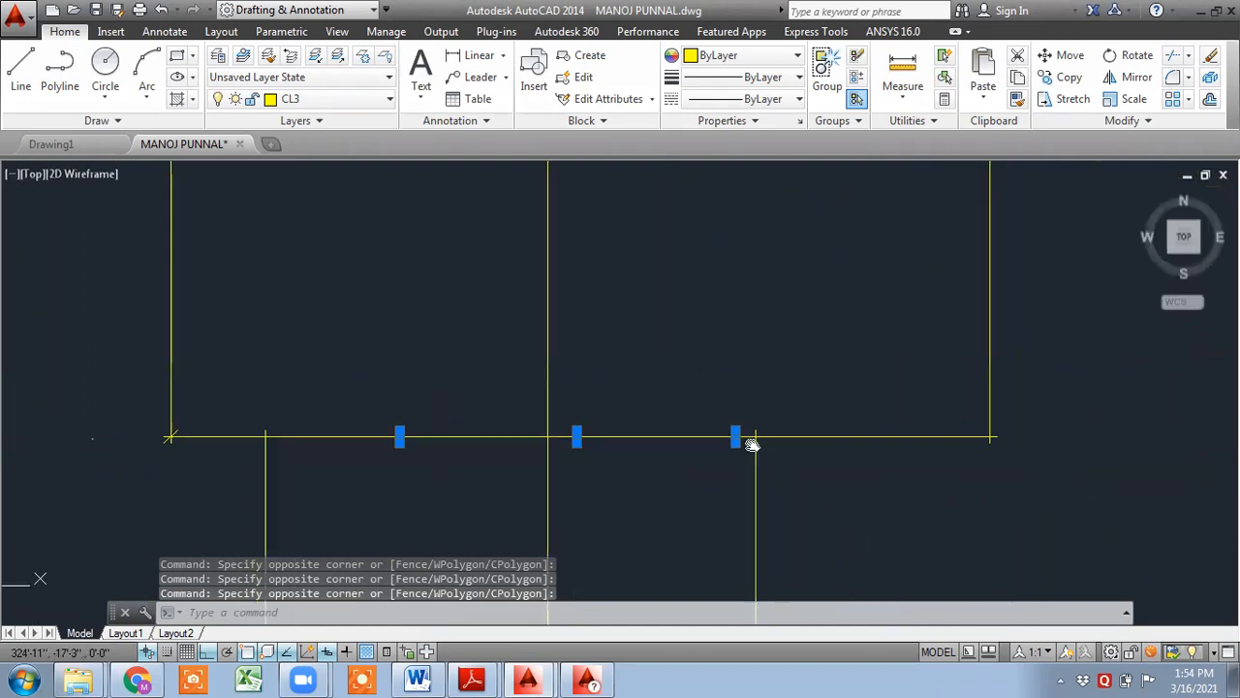
middle_click_drag(752, 443, 710, 209)
scroll(657, 419, "up", 5)
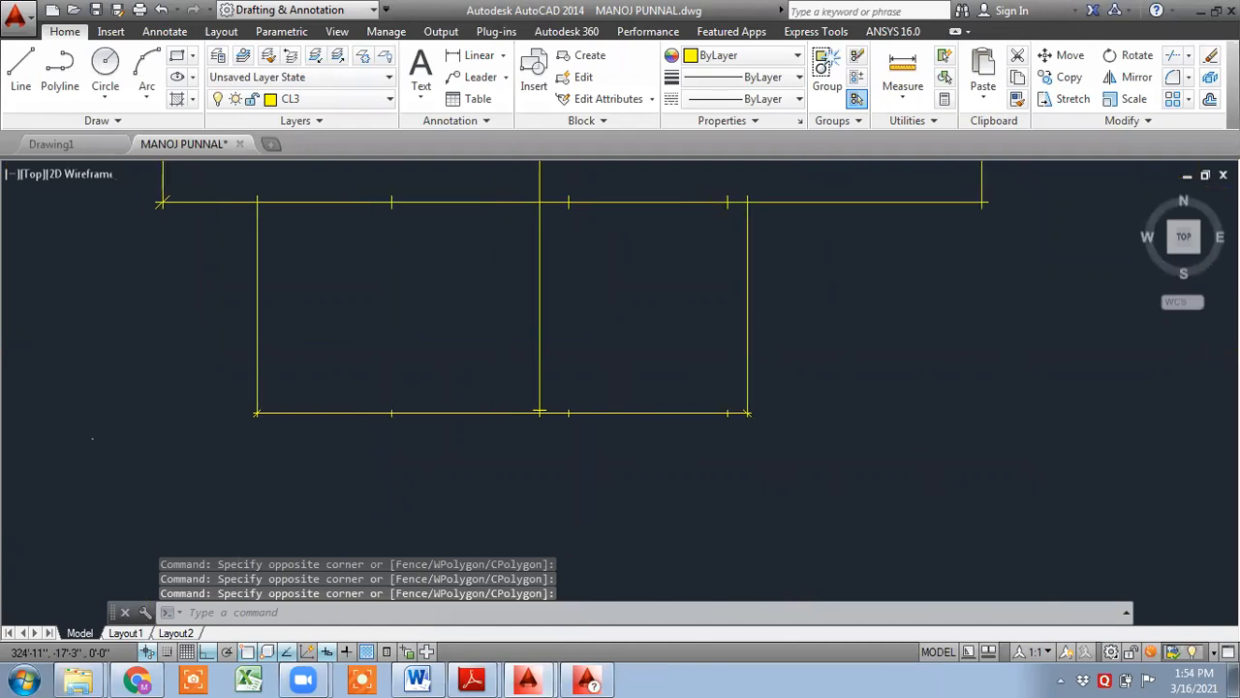
left_click(1043, 466)
left_click(326, 400)
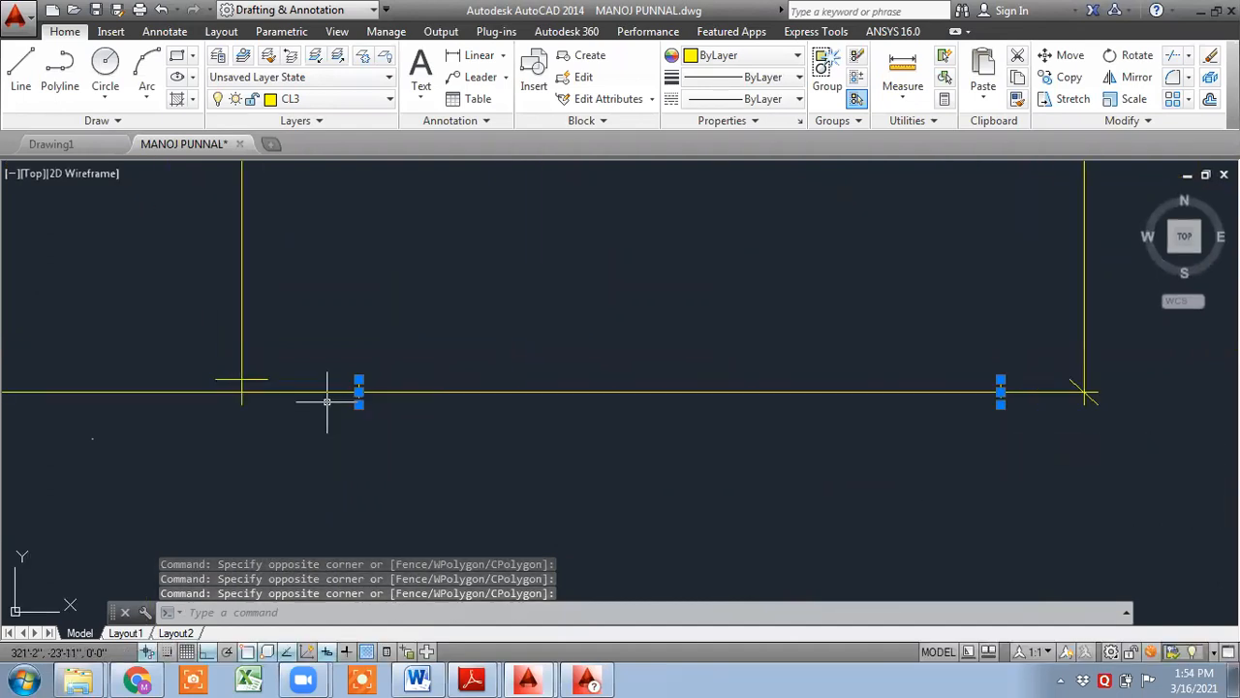
left_click(320, 381)
left_click(262, 368)
scroll(1082, 396, "up", 4)
left_click(1177, 473)
left_click(1117, 425)
scroll(1119, 441, "down", 5)
scroll(722, 467, "down", 2)
middle_click_drag(989, 538, 991, 539)
scroll(897, 552, "up", 6)
scroll(603, 466, "down", 2)
scroll(360, 455, "up", 8)
left_click(354, 431)
left_click(310, 328)
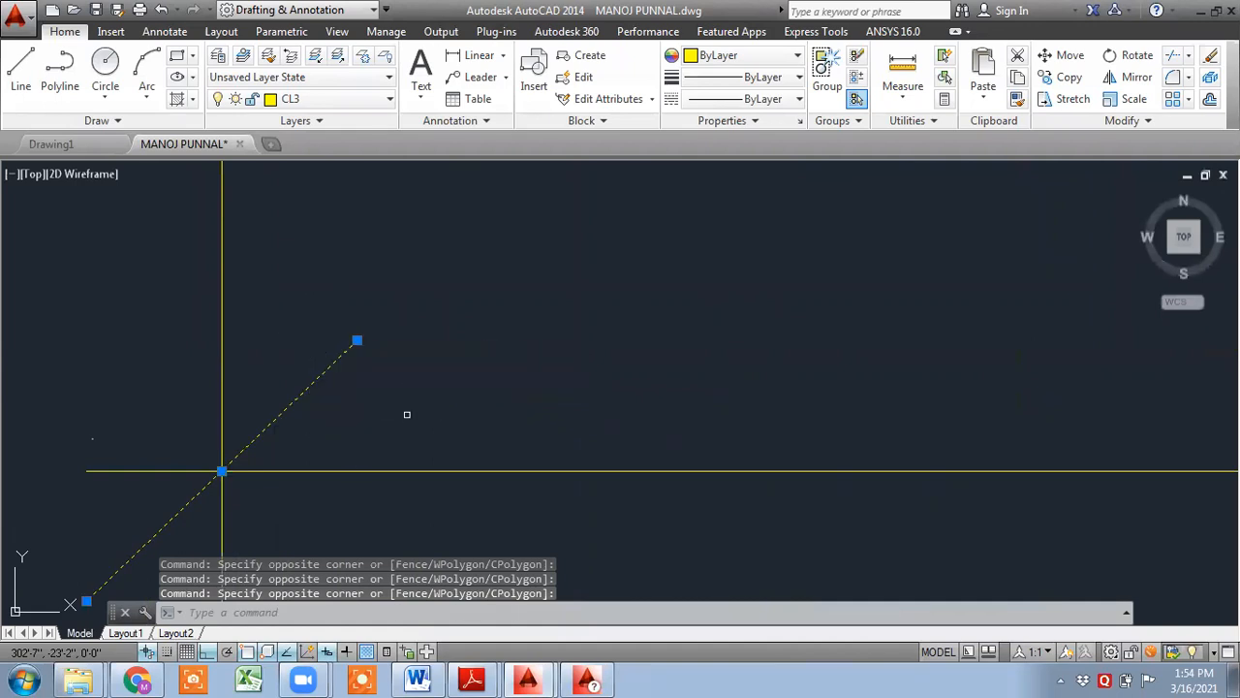
key("Delete")
- Erase one more leftover stub line near a beam intersection
scroll(400, 452, "down", 3)
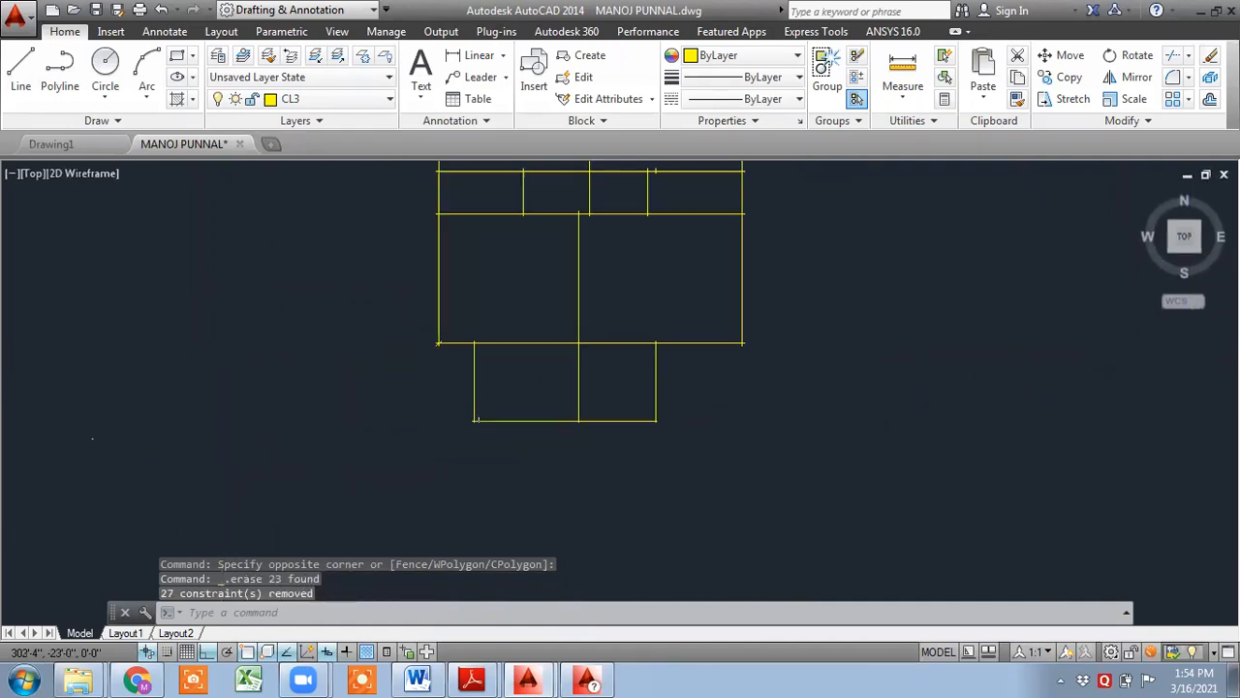
middle_click_drag(650, 378, 678, 568)
scroll(681, 374, "up", 8)
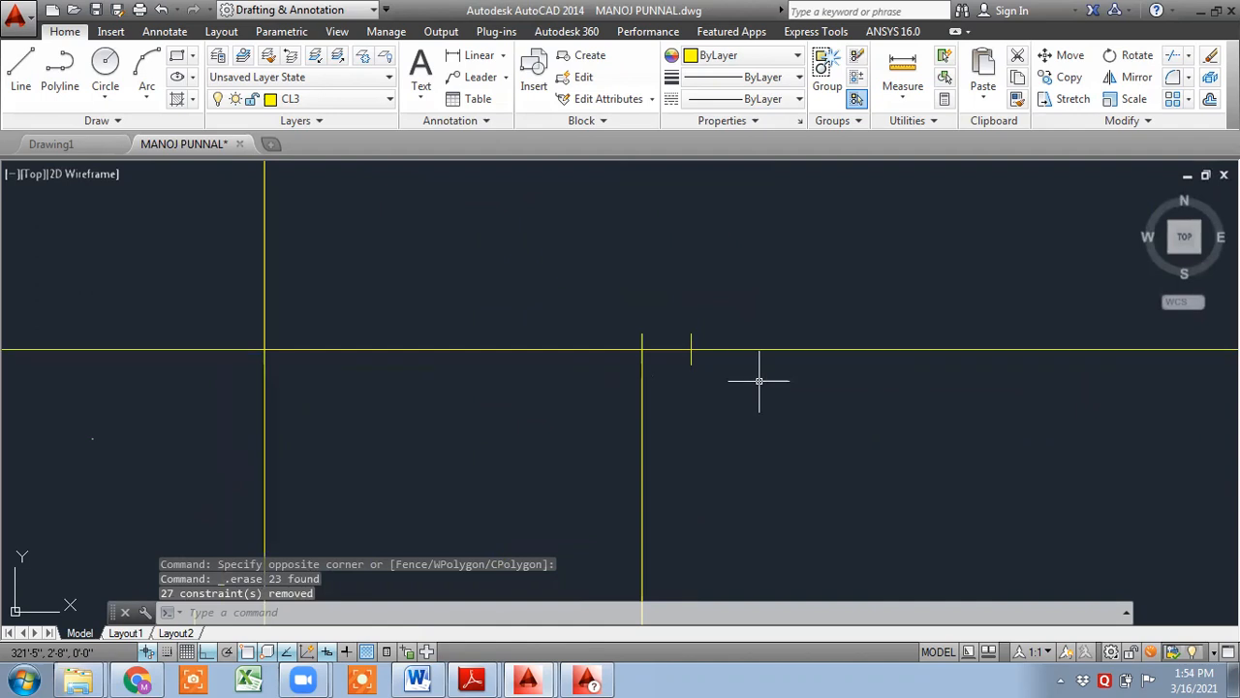
left_click(759, 382)
left_click(665, 344)
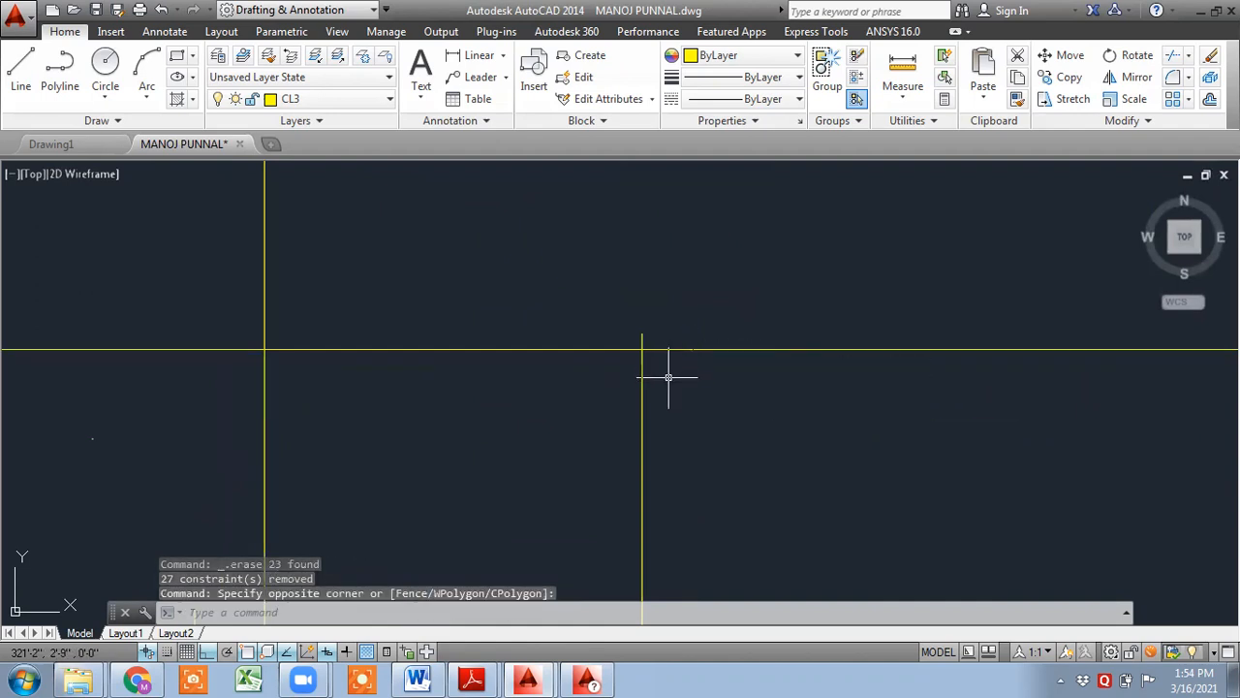
key("Delete")
- Select and erase another short leftover stub line at the beam outline's upper edge
scroll(692, 446, "down", 5)
middle_click_drag(434, 334, 500, 461)
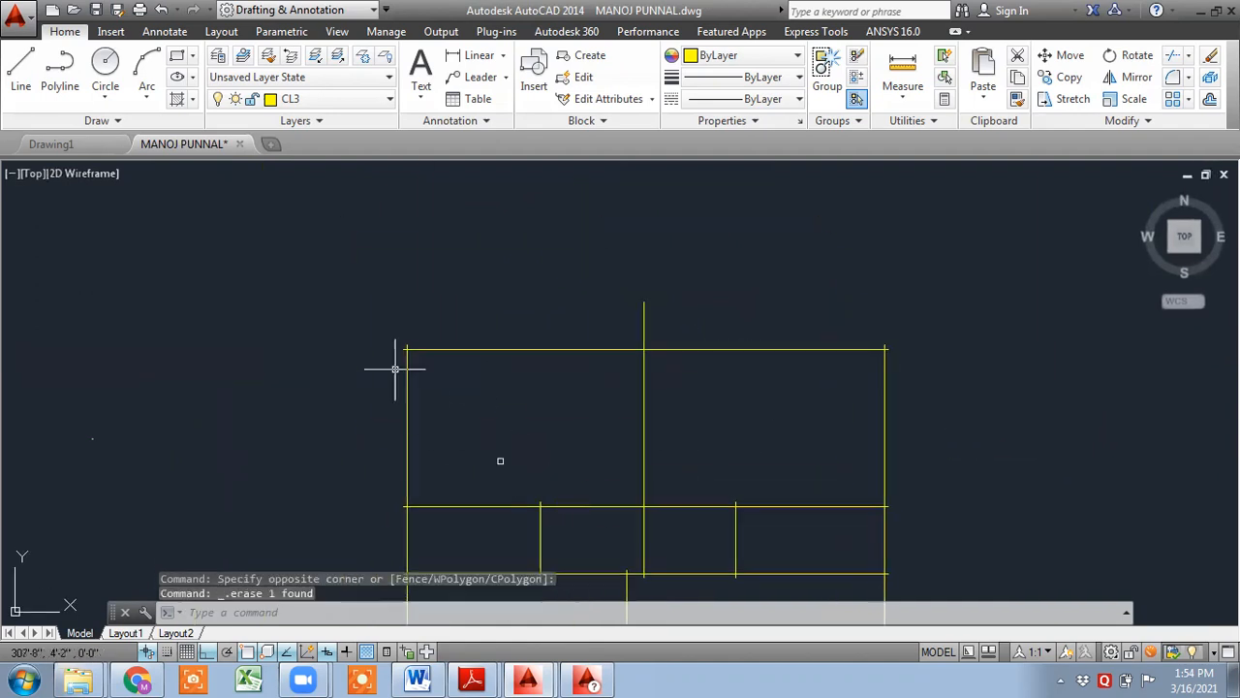
scroll(339, 339, "up", 5)
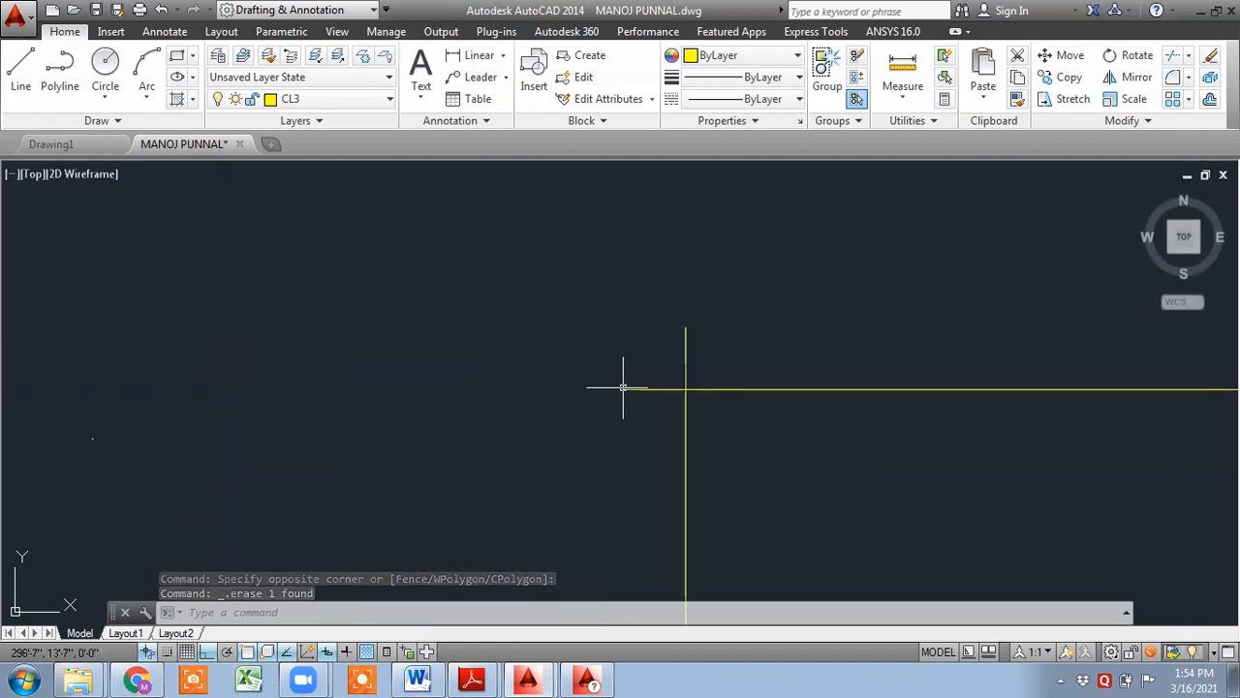
- Start Trim with all objects as cutting edges and trim the overhanging ends at the outline's upper corners
type("tr")
key("space")
key("space")
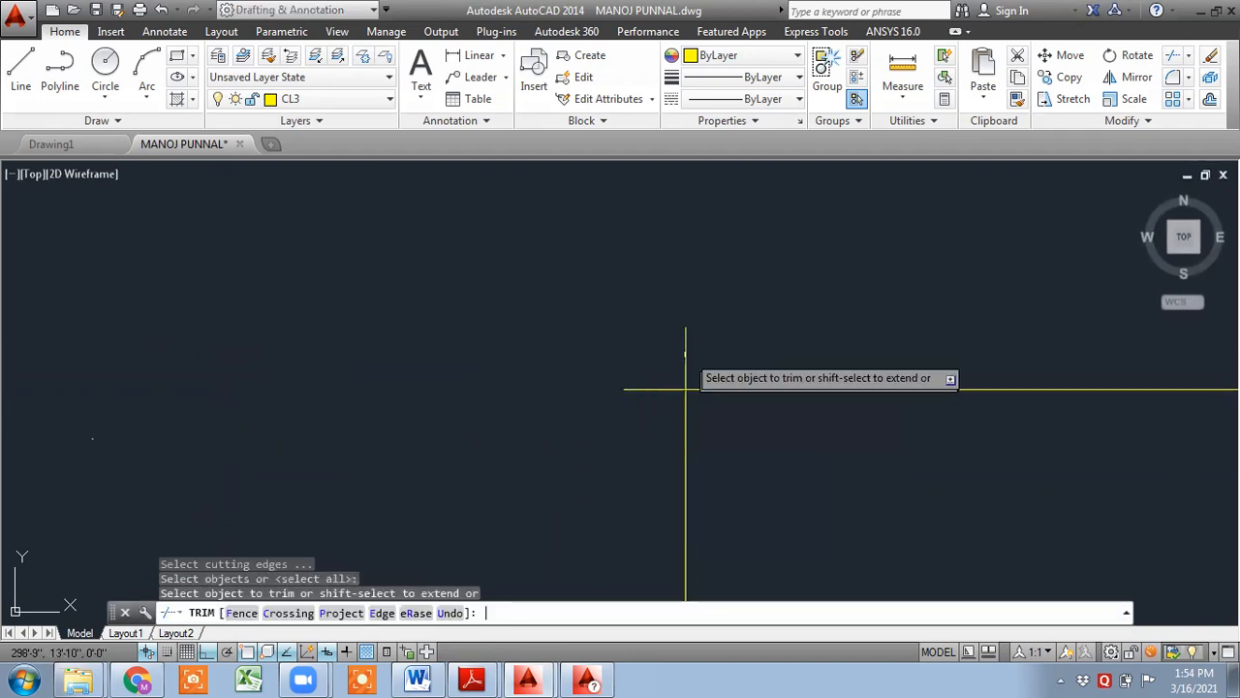
left_click(685, 355)
left_click(669, 341)
left_click(599, 446)
middle_click_drag(656, 439, 651, 476)
middle_click_drag(911, 471, 304, 393)
scroll(841, 452, "down", 3)
middle_click_drag(949, 451, 218, 366)
scroll(575, 307, "up", 3)
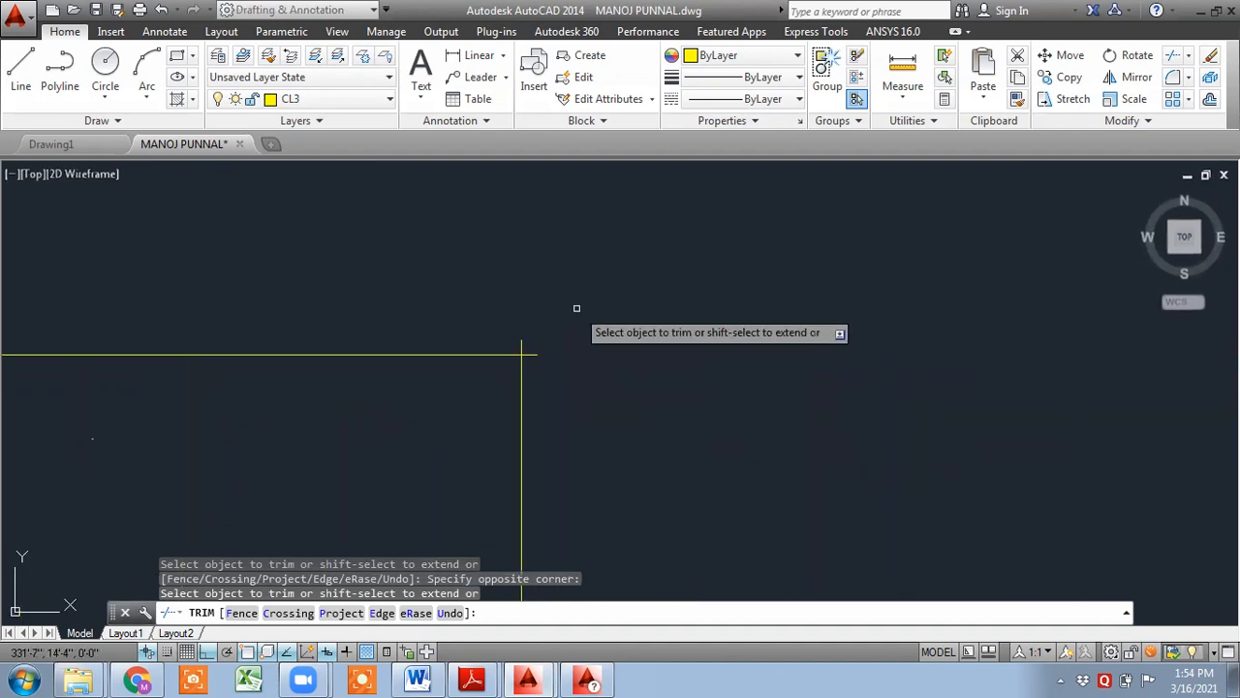
- Continue trimming the projecting construction line ends along the top and middle beams of the outline
left_click(431, 309)
left_click(511, 367)
left_click(459, 356)
left_click(500, 392)
middle_click_drag(538, 409, 589, 231)
scroll(590, 231, "down", 4)
scroll(577, 542, "up", 4)
middle_click_drag(579, 542, 637, 433)
left_click(781, 477)
left_click(635, 353)
scroll(623, 444, "down", 2)
scroll(631, 172, "up", 2)
left_click(662, 517)
left_click(593, 500)
left_click(687, 529)
left_click(611, 473)
scroll(532, 466, "down", 5)
middle_click_drag(371, 456, 867, 458)
scroll(777, 365, "up", 6)
left_click(825, 323)
left_click(972, 385)
middle_click_drag(899, 302, 753, 46)
left_click(817, 418)
left_click(765, 406)
middle_click_drag(487, 394, 973, 437)
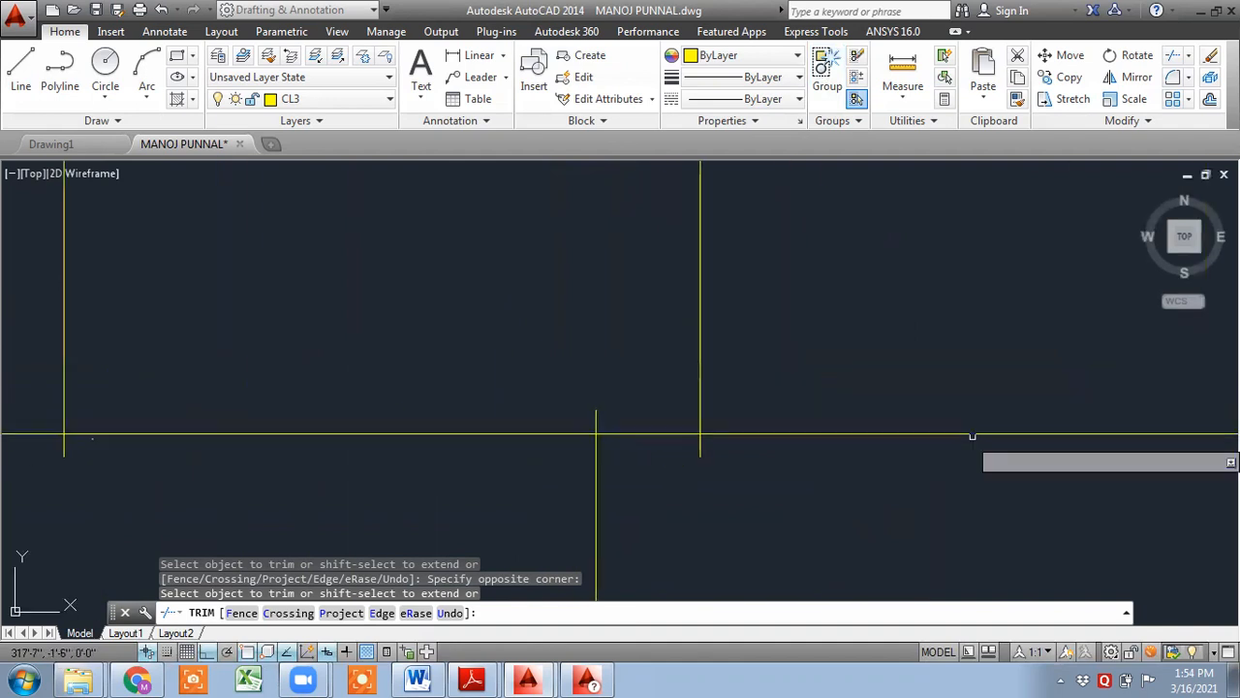
left_click(755, 495)
left_click(675, 441)
left_click(526, 363)
left_click(615, 417)
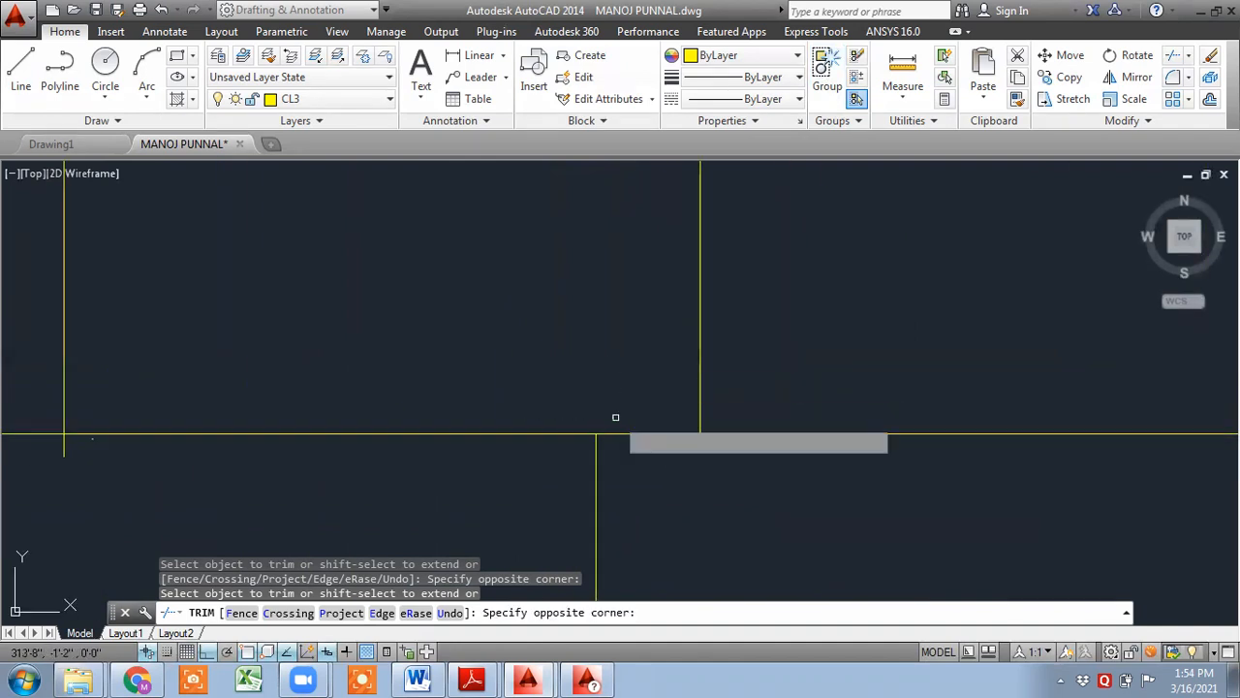
- Trim the remaining overhangs at the interior beam intersections of the outline
scroll(615, 416, "down", 3)
left_click(439, 267)
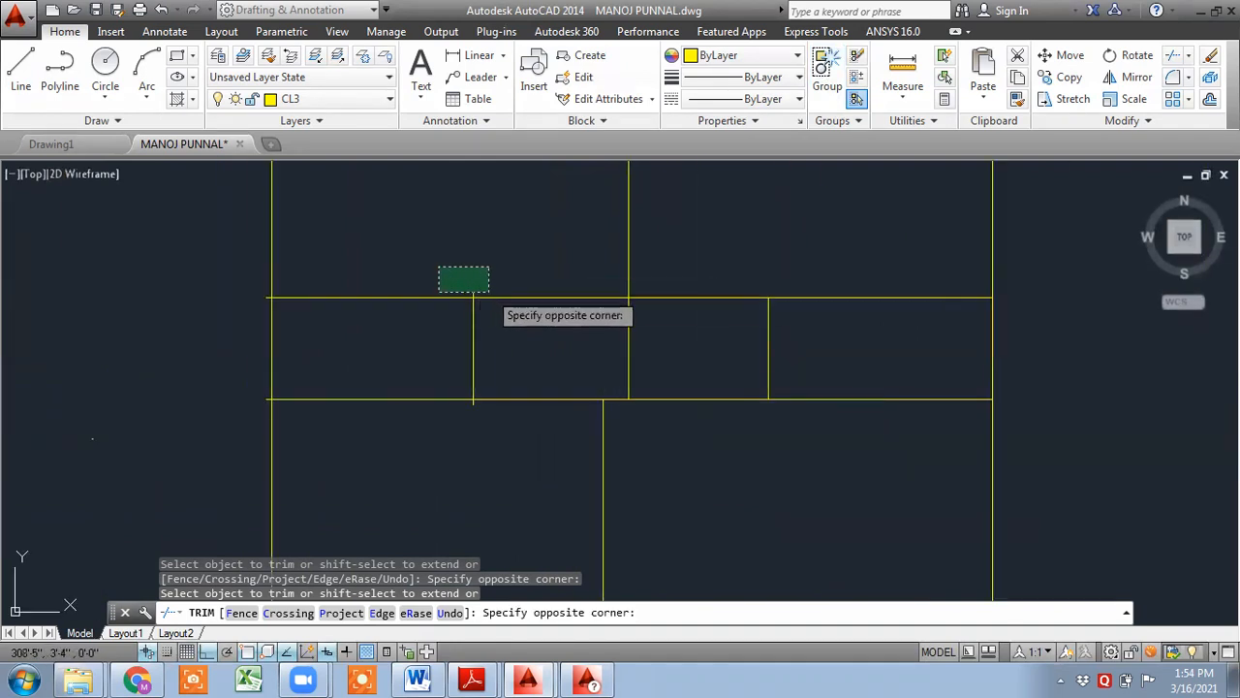
left_click(489, 290)
scroll(488, 416, "up", 5)
left_click(463, 405)
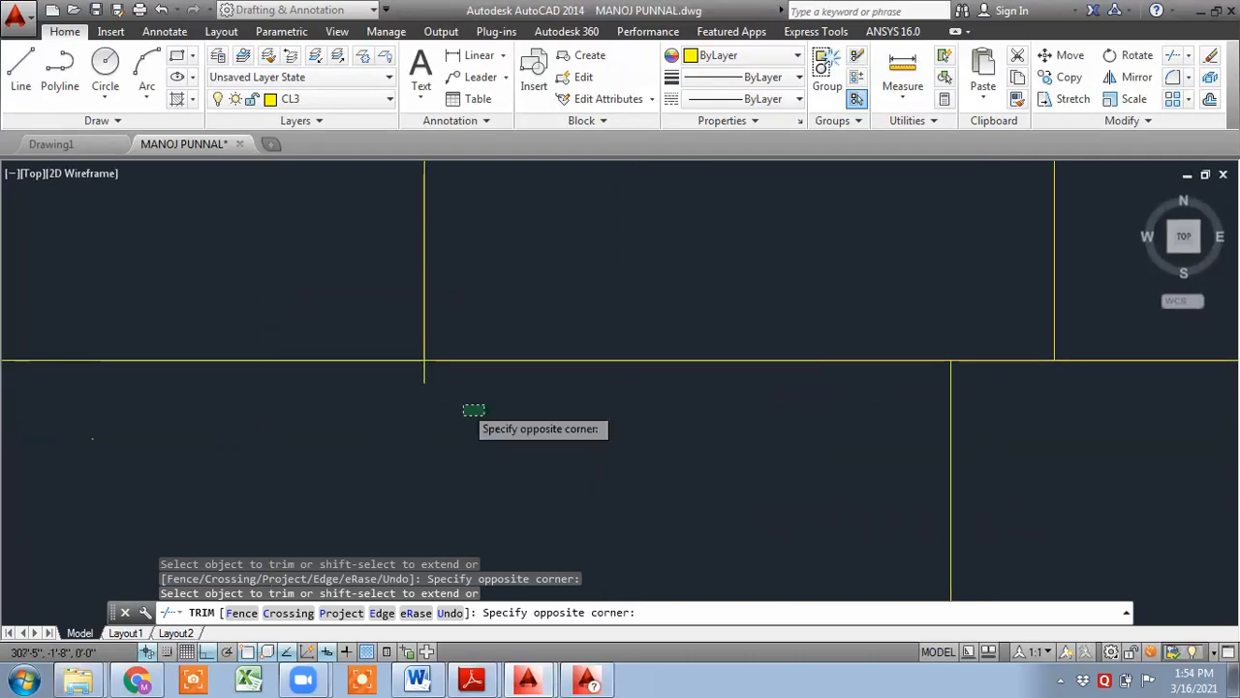
left_click(394, 379)
scroll(393, 379, "down", 4)
middle_click_drag(319, 391, 743, 213)
scroll(611, 289, "up", 5)
left_click(613, 232)
left_click(717, 318)
scroll(723, 489, "down", 4)
middle_click_drag(723, 492, 738, 337)
scroll(715, 381, "up", 2)
left_click(723, 358)
left_click(774, 413)
scroll(778, 414, "down", 4)
scroll(818, 473, "down", 2)
middle_click_drag(834, 499, 741, 232)
scroll(717, 363, "up", 5)
middle_click_drag(677, 311, 710, 510)
left_click(699, 514)
left_click(604, 449)
left_click(573, 407)
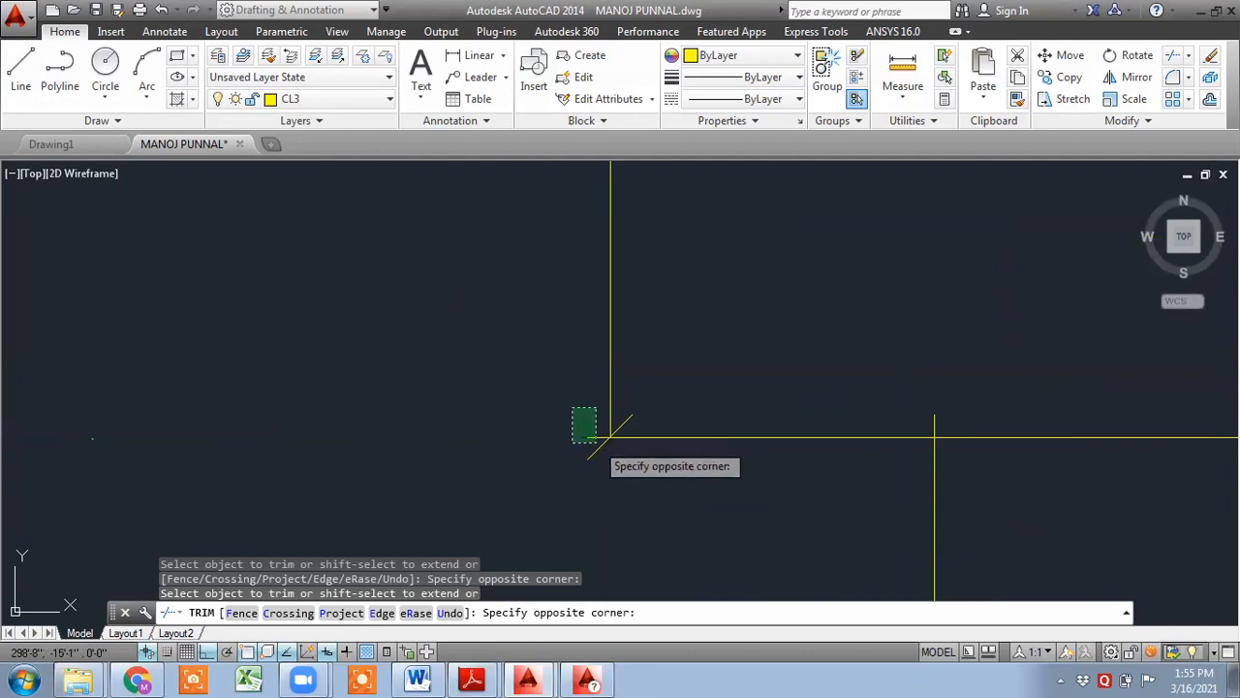
- Trim the last overhanging ends along the lower and right beams, then exit Trim
left_click(596, 441)
left_click(883, 401)
left_click(979, 433)
scroll(988, 429, "down", 4)
middle_click_drag(988, 429, 491, 412)
left_click(1128, 376)
left_click(1094, 408)
middle_click_drag(1092, 440, 928, 263)
scroll(1002, 562, "up", 5)
left_click(963, 481)
left_click(844, 396)
left_click(890, 407)
left_click(865, 382)
scroll(581, 400, "down", 3)
middle_click_drag(386, 379, 760, 376)
scroll(667, 411, "up", 5)
left_click(664, 398)
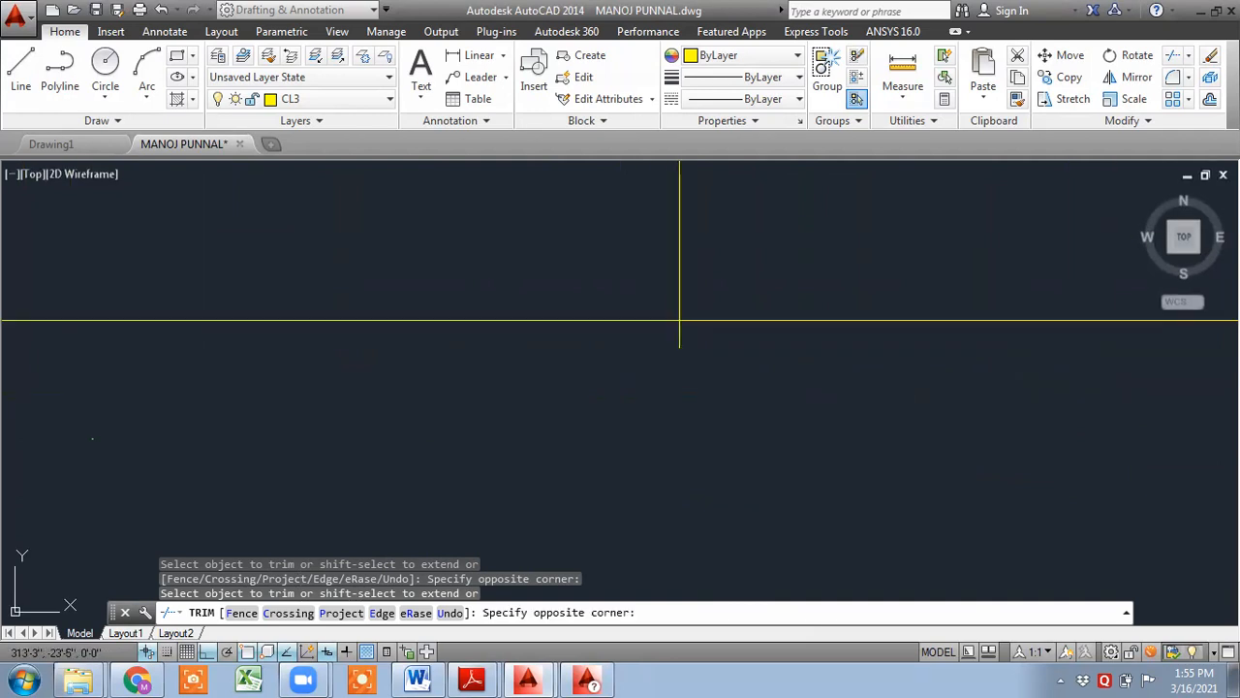
left_click(631, 338)
scroll(556, 368, "down", 4)
middle_click_drag(393, 377, 1168, 376)
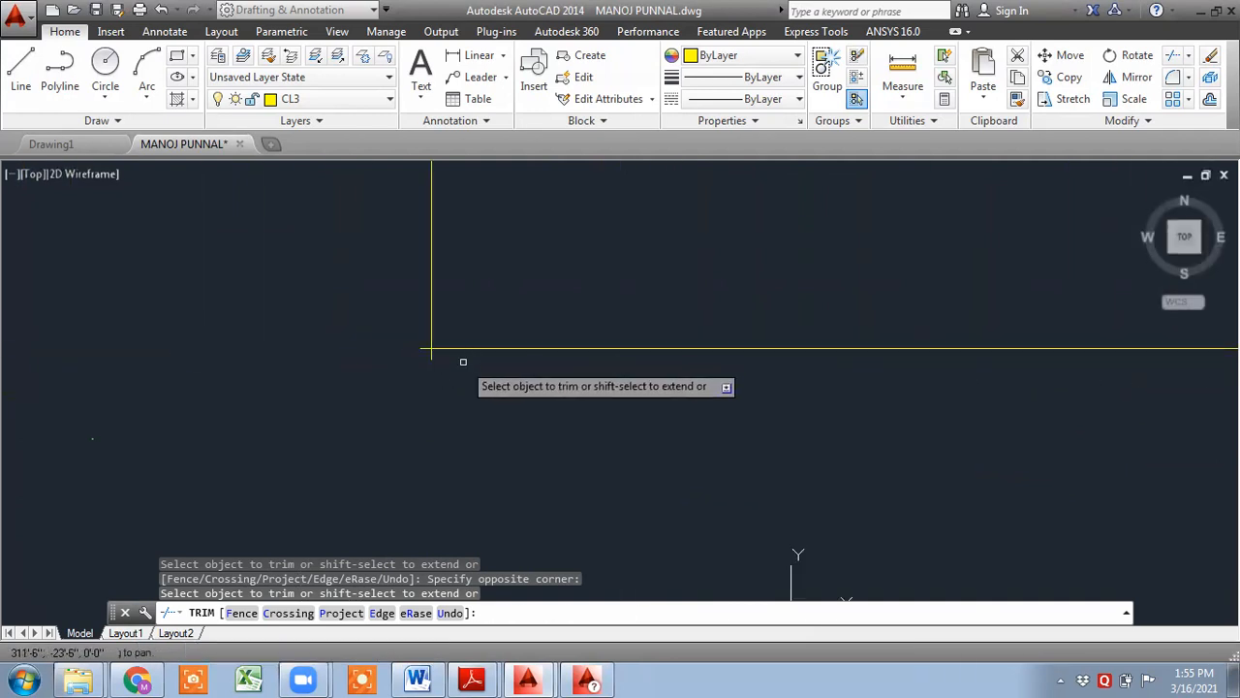
scroll(383, 352, "up", 6)
left_click(756, 436)
left_click(659, 374)
left_click(610, 256)
left_click(651, 344)
left_click(647, 342)
scroll(647, 342, "down", 5)
scroll(1089, 407, "up", 10)
left_click(1065, 417)
left_click(1027, 326)
scroll(1002, 297, "down", 8)
scroll(1002, 235, "up", 6)
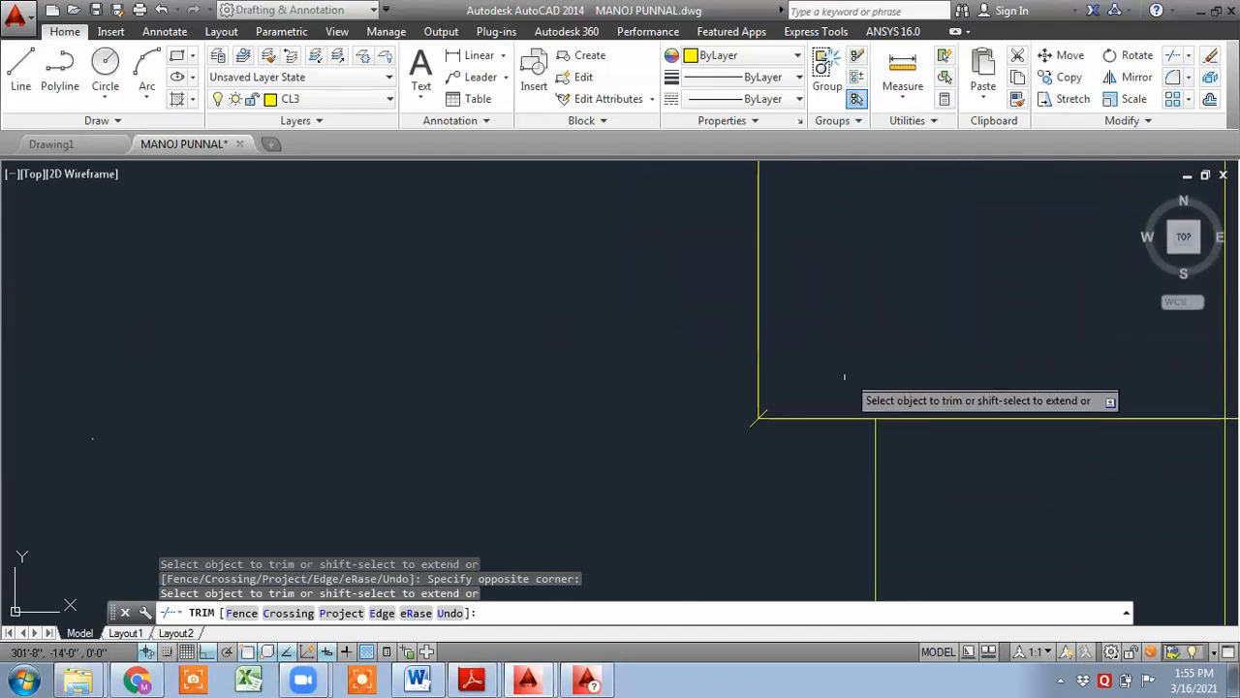
key("Escape")
- Erase the small diagonal stub line at the outline's corner
scroll(766, 412, "up", 6)
left_click(904, 467)
left_click(937, 492)
left_click(938, 493)
left_click(910, 448)
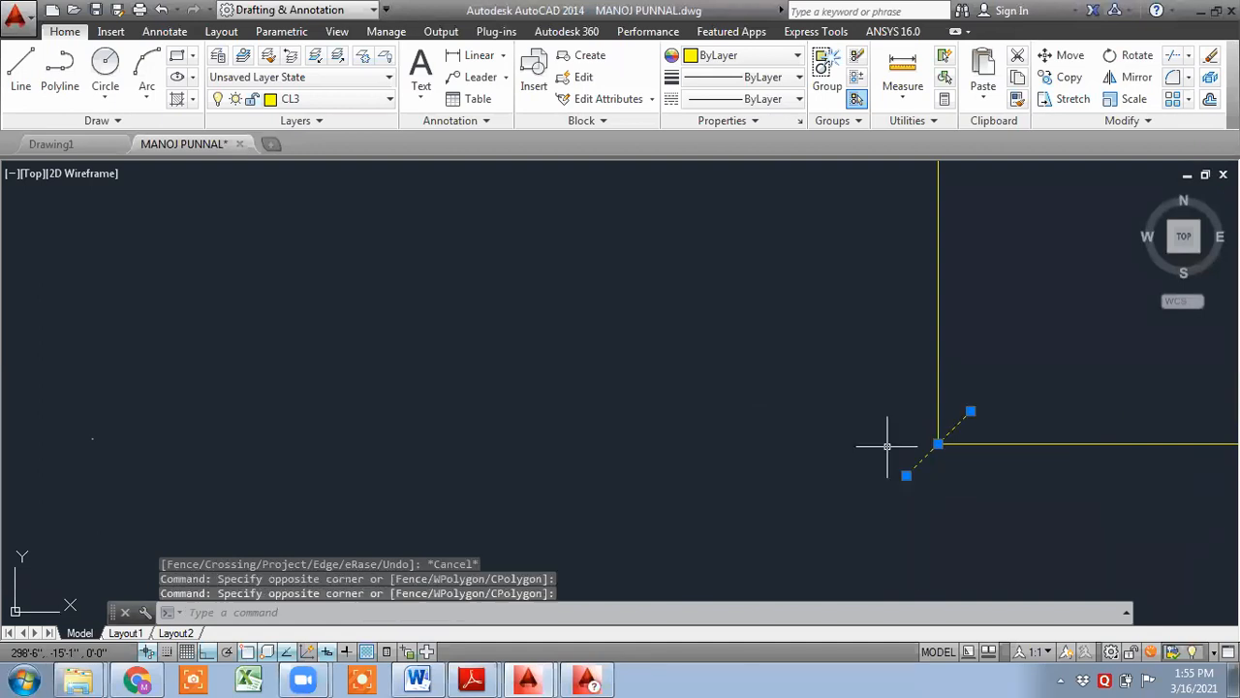
key("Delete")
key("Escape")
- Erase the leftover dashed lines extending left of the floor plan sheet
scroll(922, 502, "down", 5)
scroll(864, 455, "down", 10)
middle_click_drag(855, 430, 722, 382)
left_click(429, 458)
left_click(222, 253)
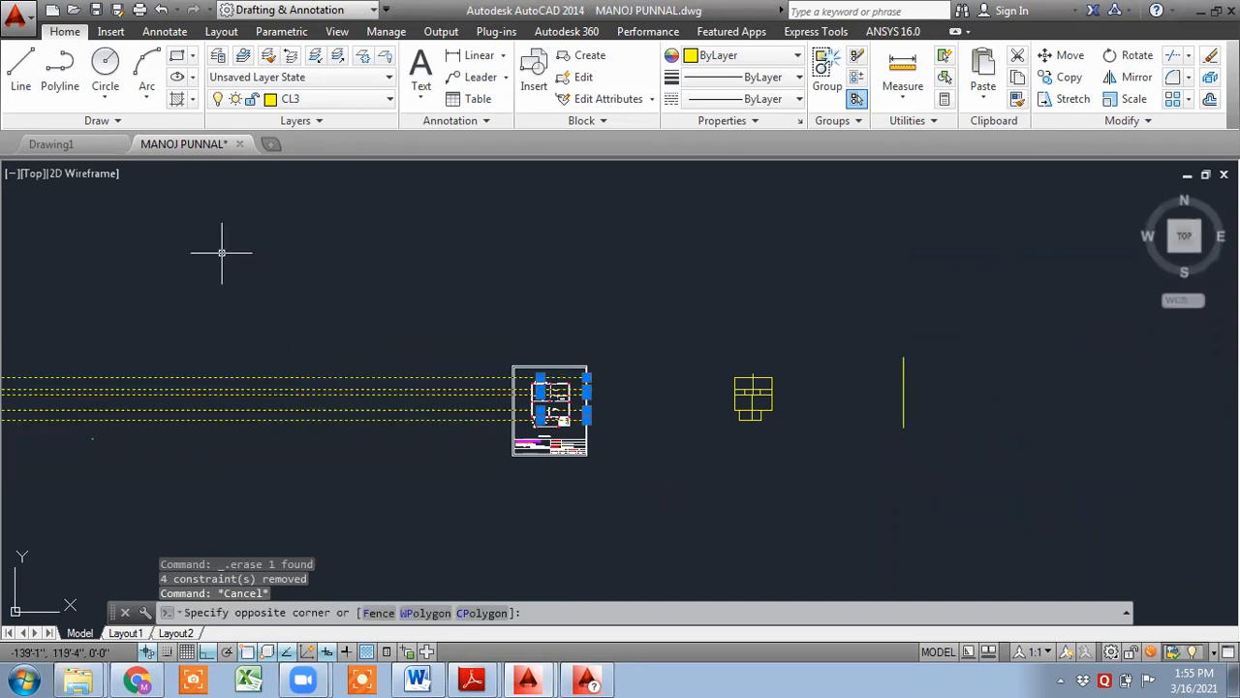
key("Delete")
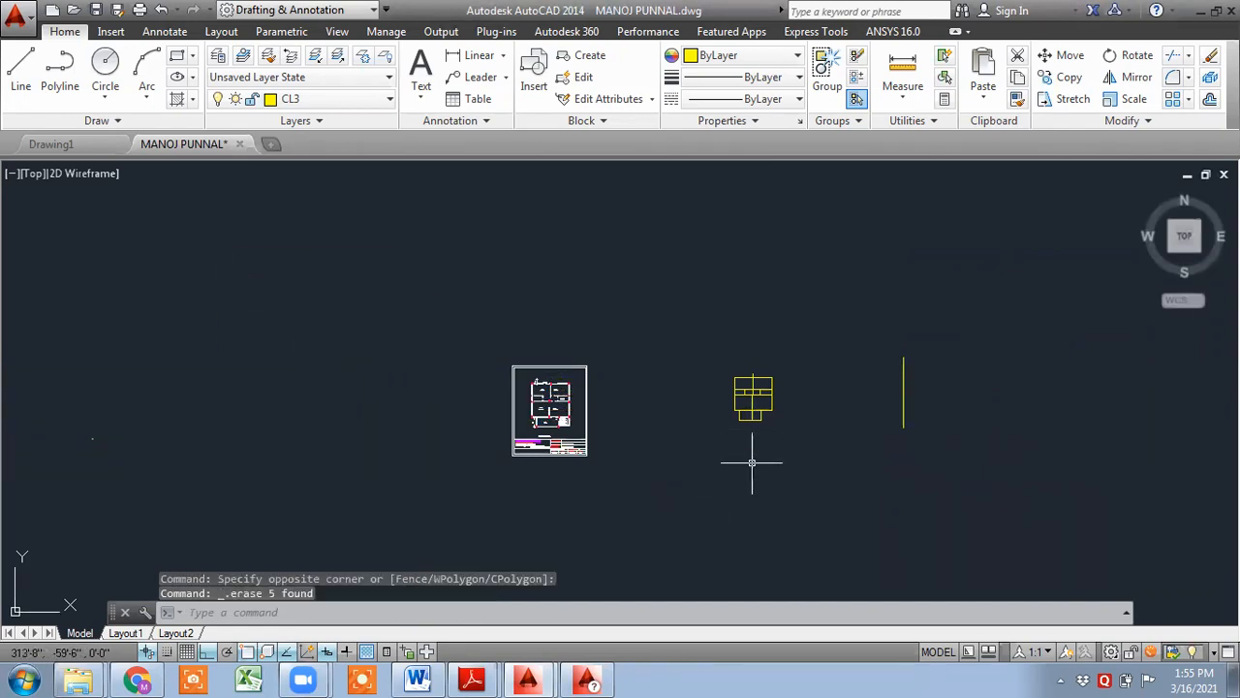
- Inspect the cleaned beam outline by zooming around and selecting its edge lines
scroll(764, 382, "up", 10)
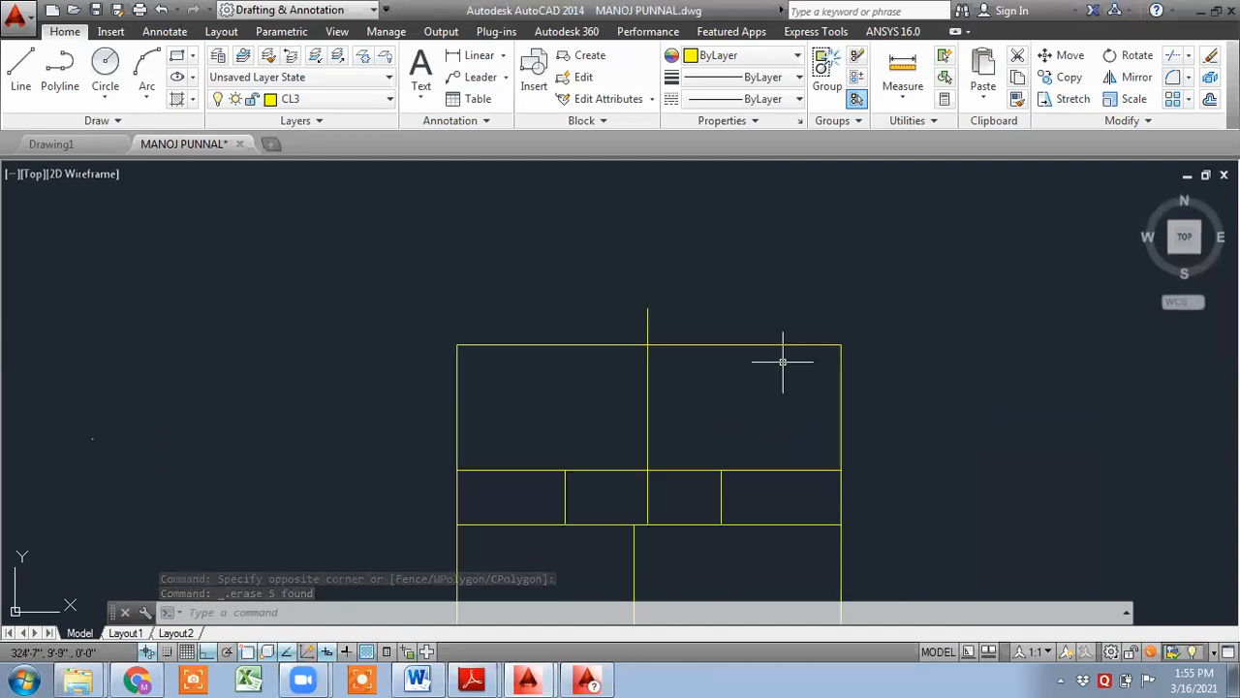
left_click(786, 346)
left_click(797, 343)
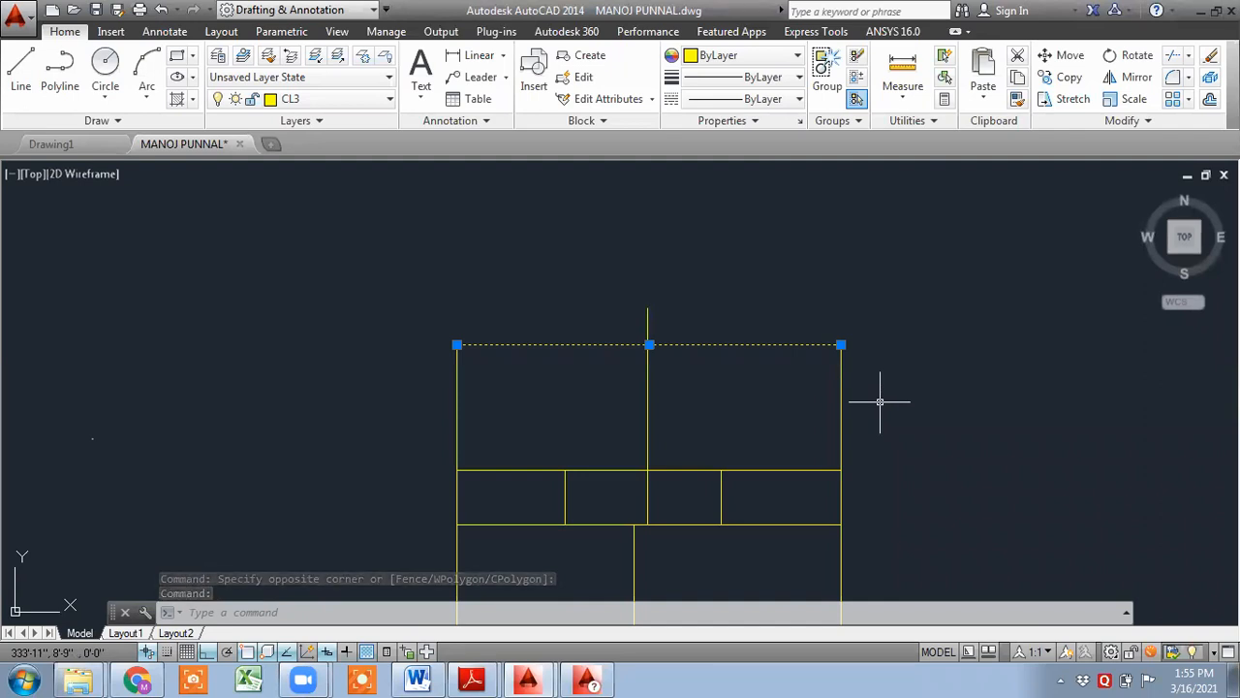
key("Escape")
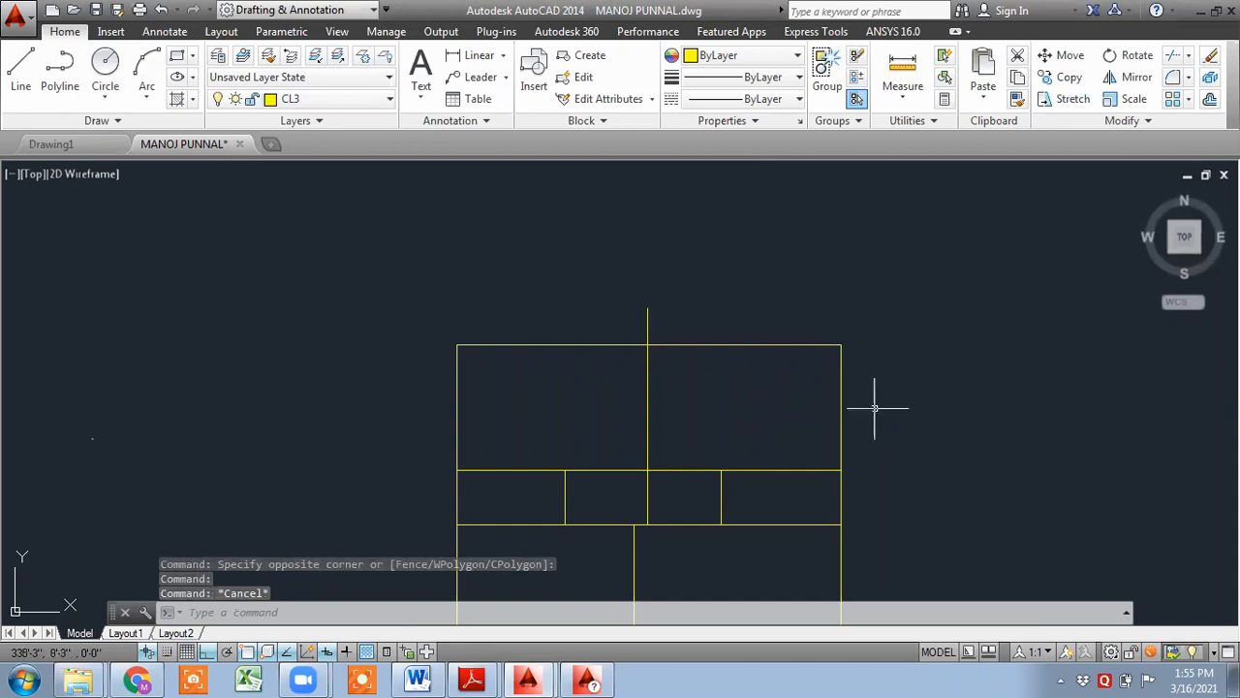
scroll(572, 487, "up", 4)
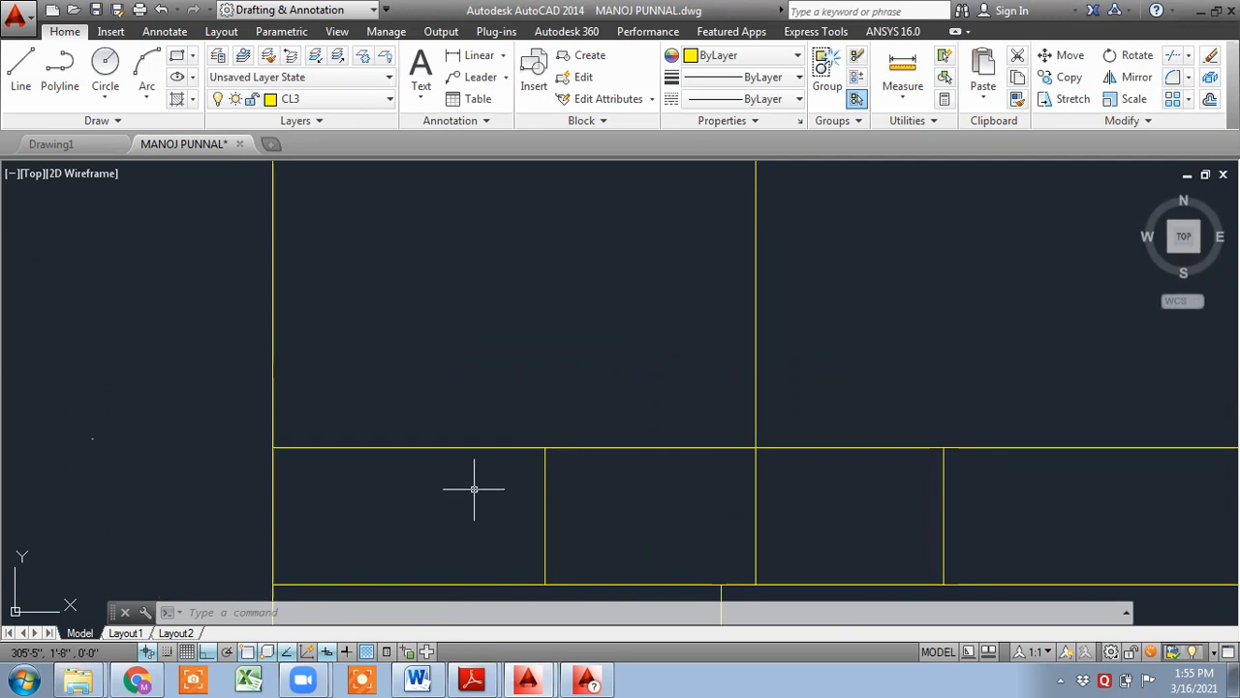
middle_click_drag(547, 521, 374, 292)
scroll(404, 396, "up", 2)
left_click(453, 363)
left_click(479, 333)
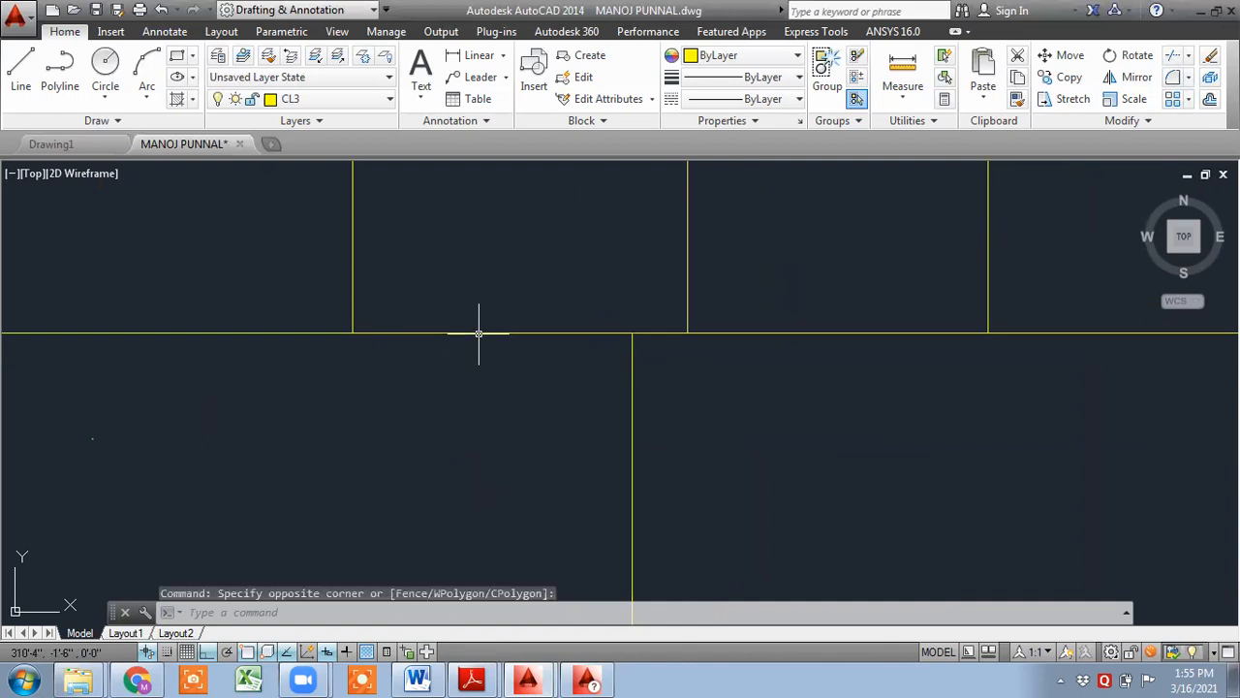
scroll(345, 391, "down", 4)
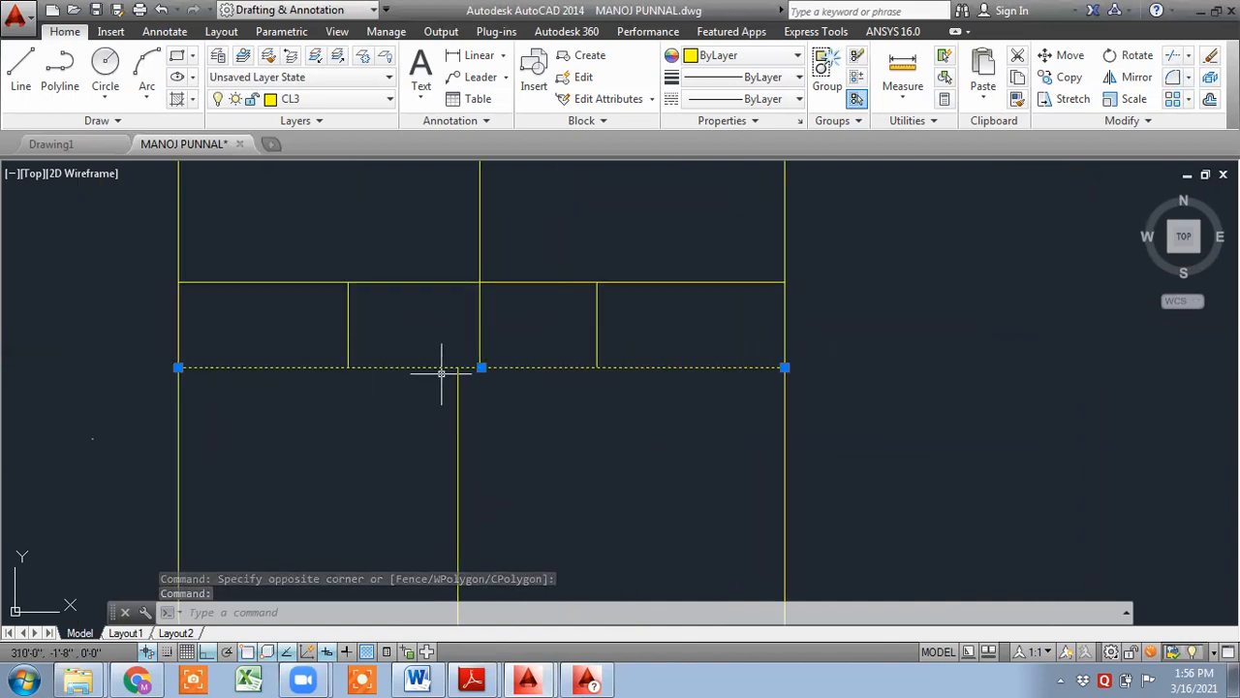
scroll(465, 365, "up", 2)
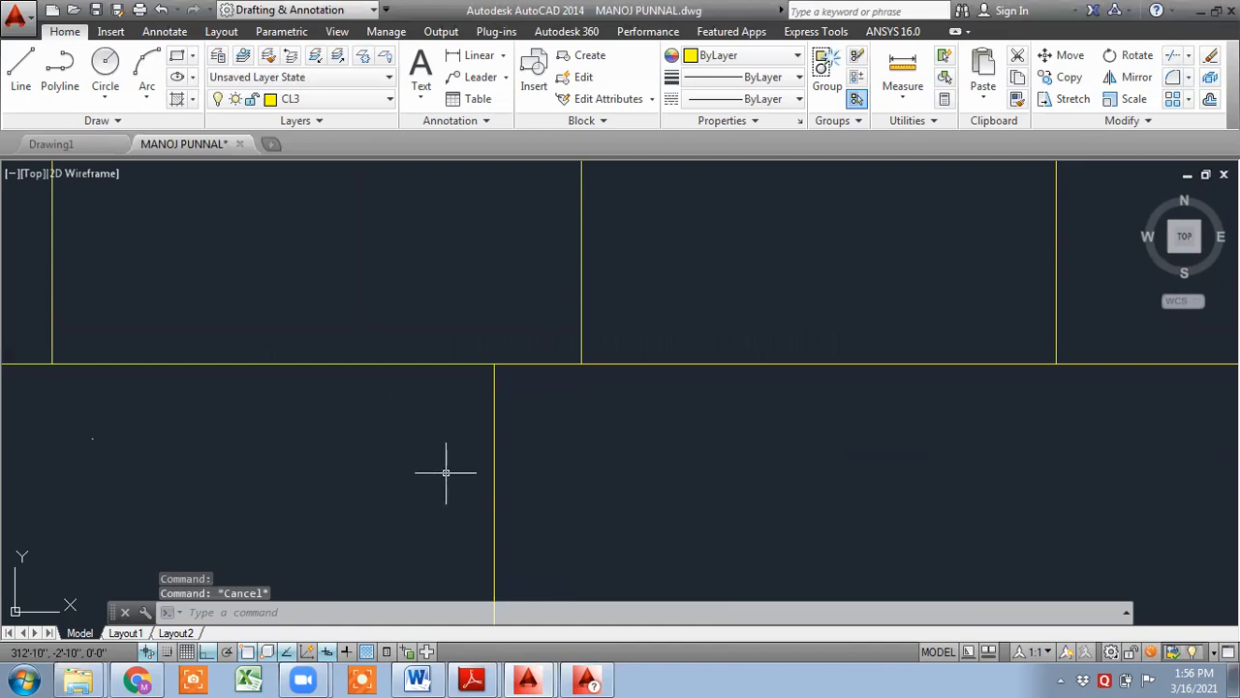
scroll(460, 390, "down", 3)
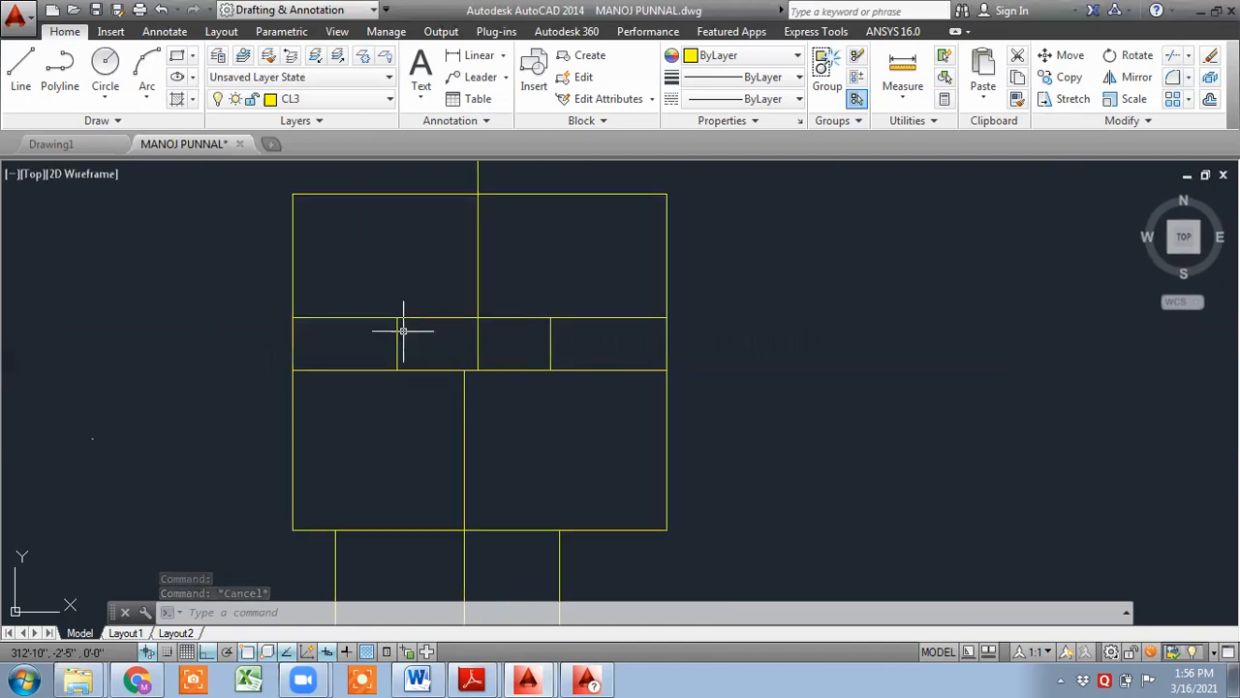
- Make CLSTD the current layer in the Layer Properties Manager and close it
type("la")
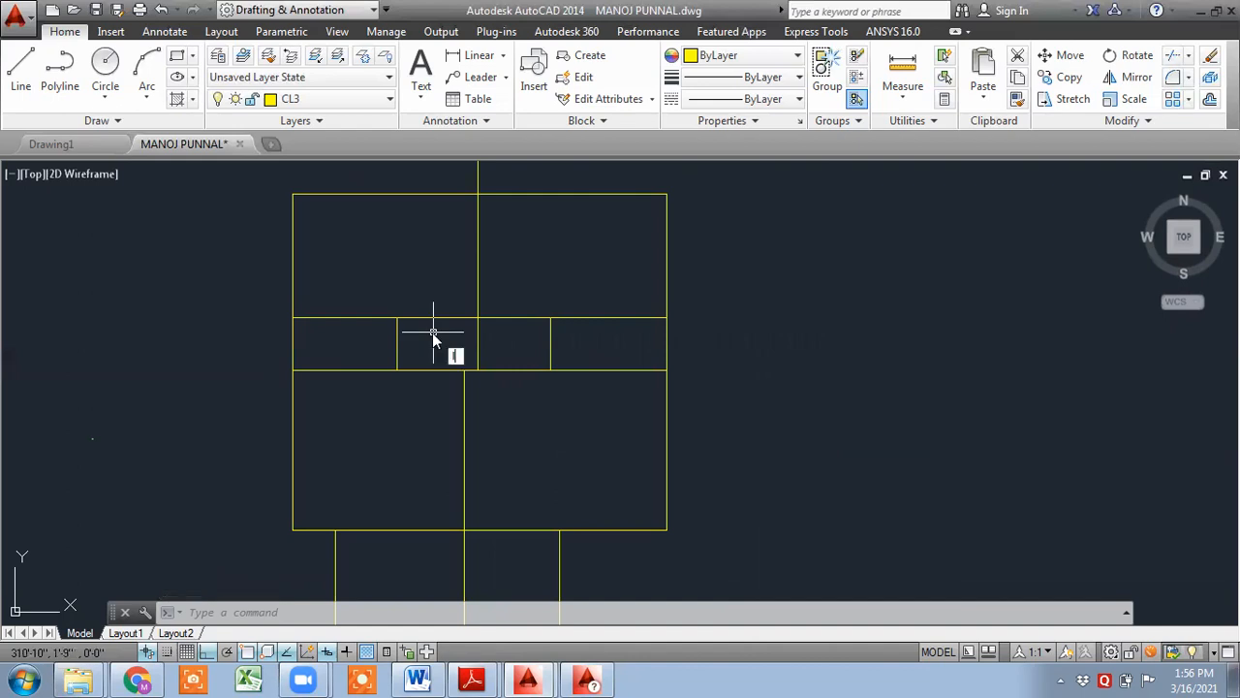
key("Return")
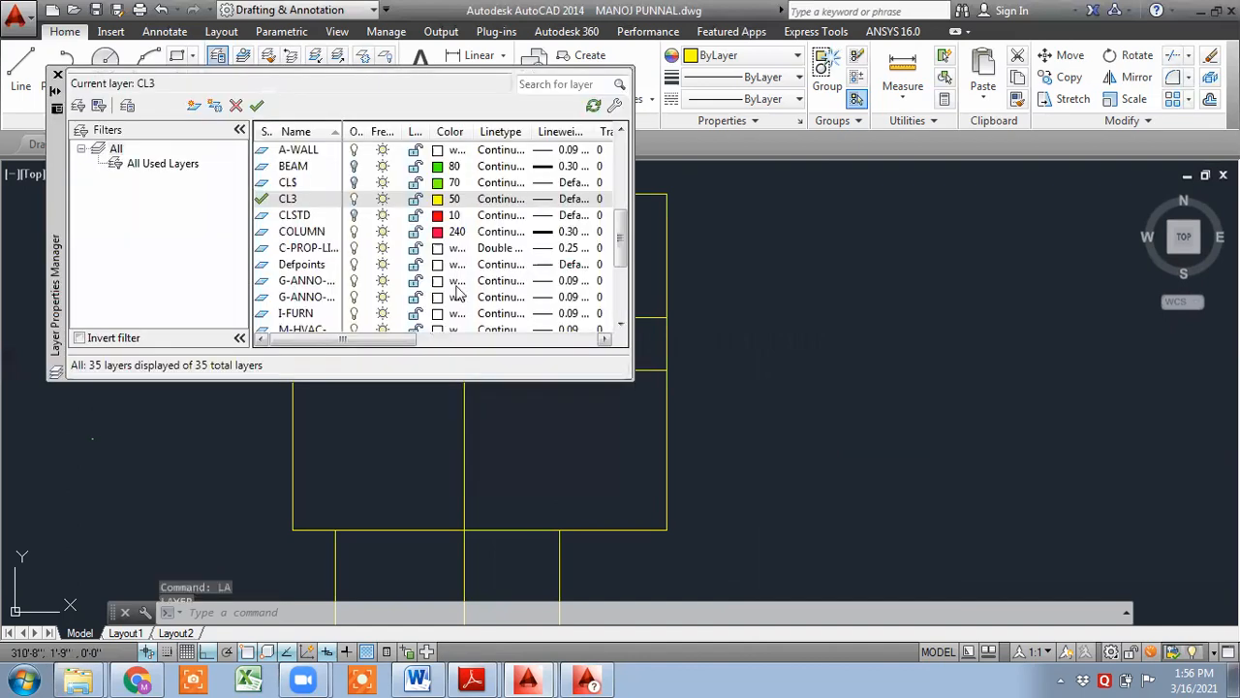
double_click(264, 218)
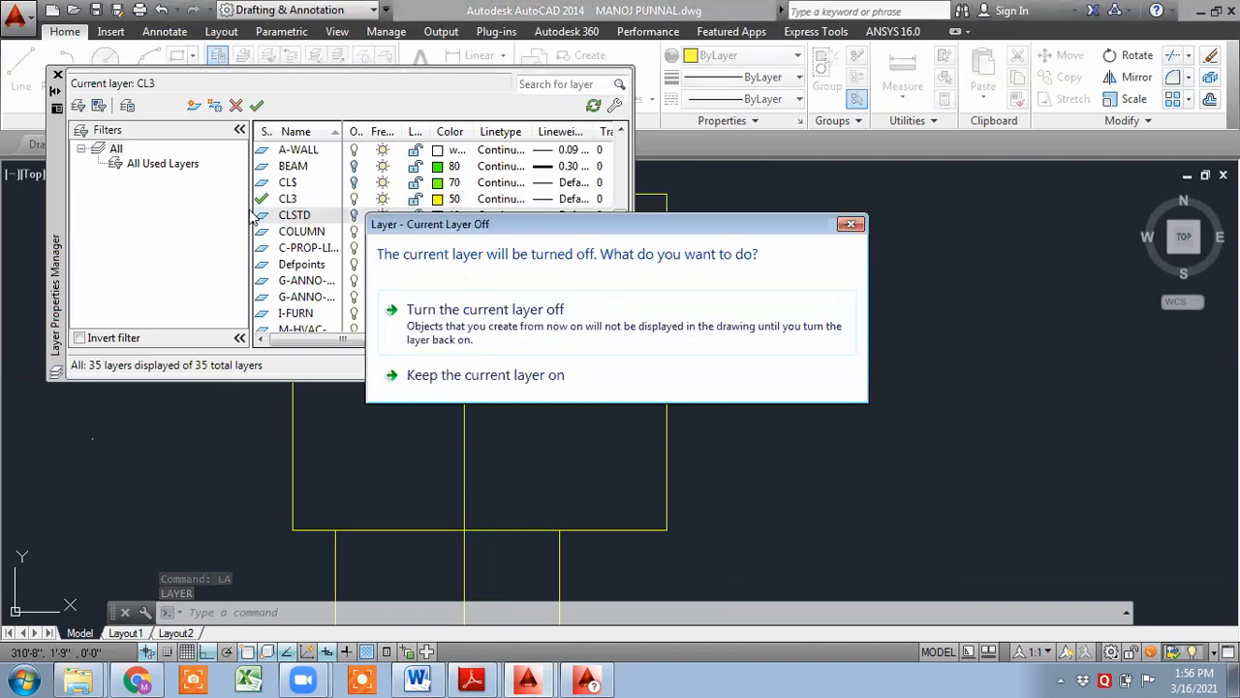
left_click(506, 327)
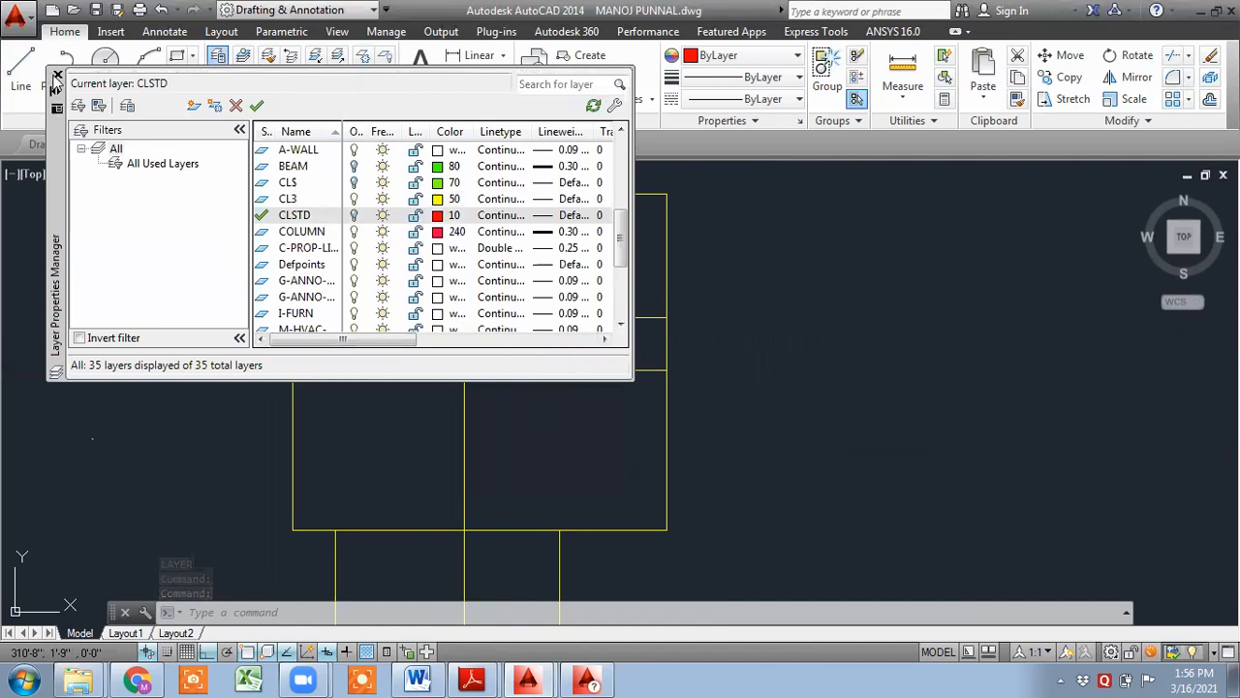
left_click(57, 75)
- Draw a line tracing the beam outline's top edge on CLSTD, in segments of about 15'-10" and 16'-1"
middle_click_drag(377, 265, 376, 328)
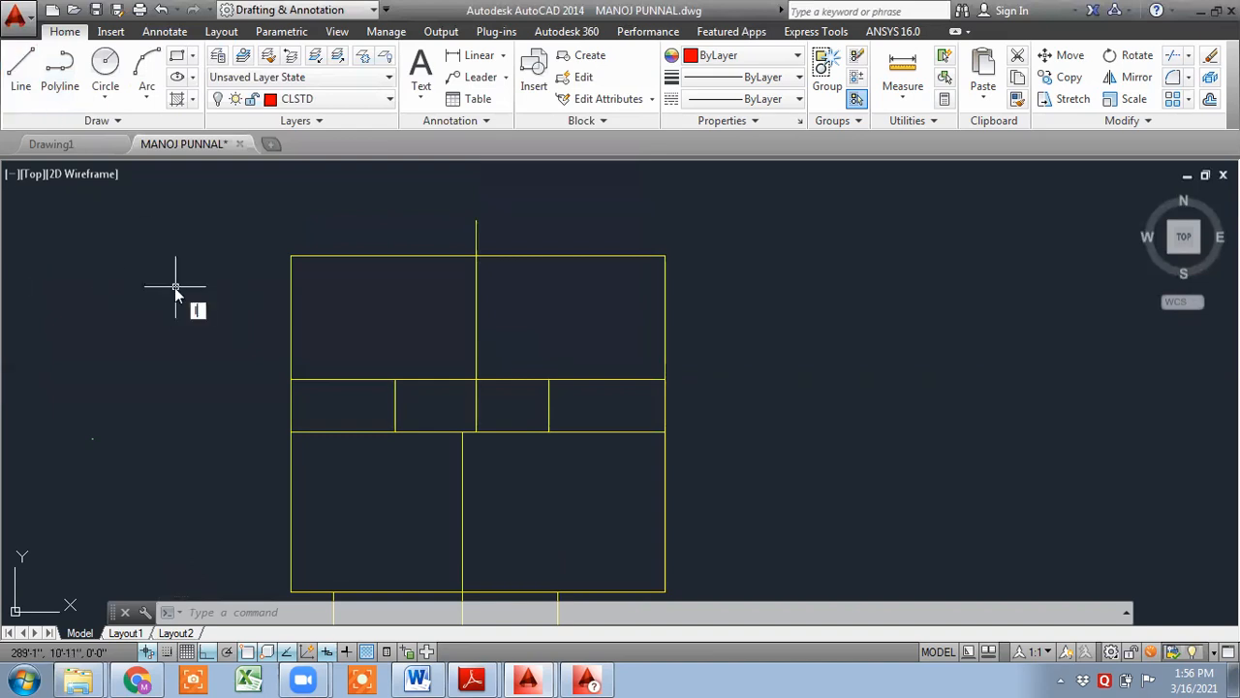
type("l")
key("Return")
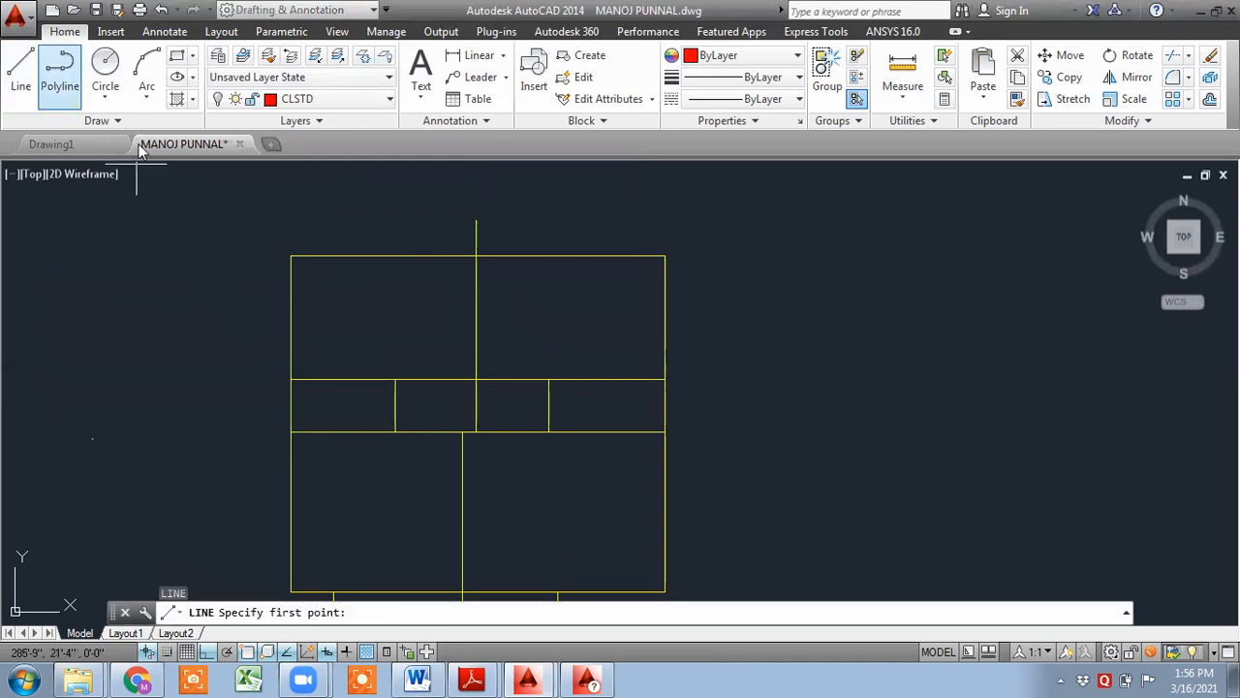
left_click(291, 255)
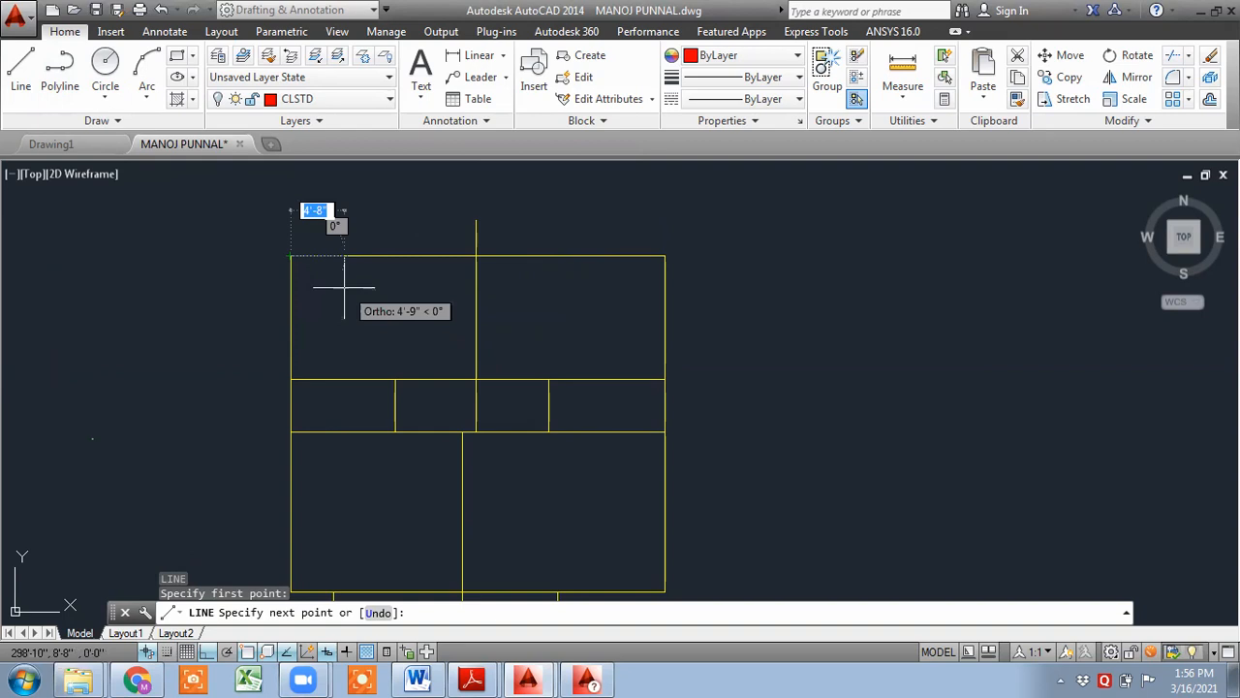
scroll(276, 254, "up", 3)
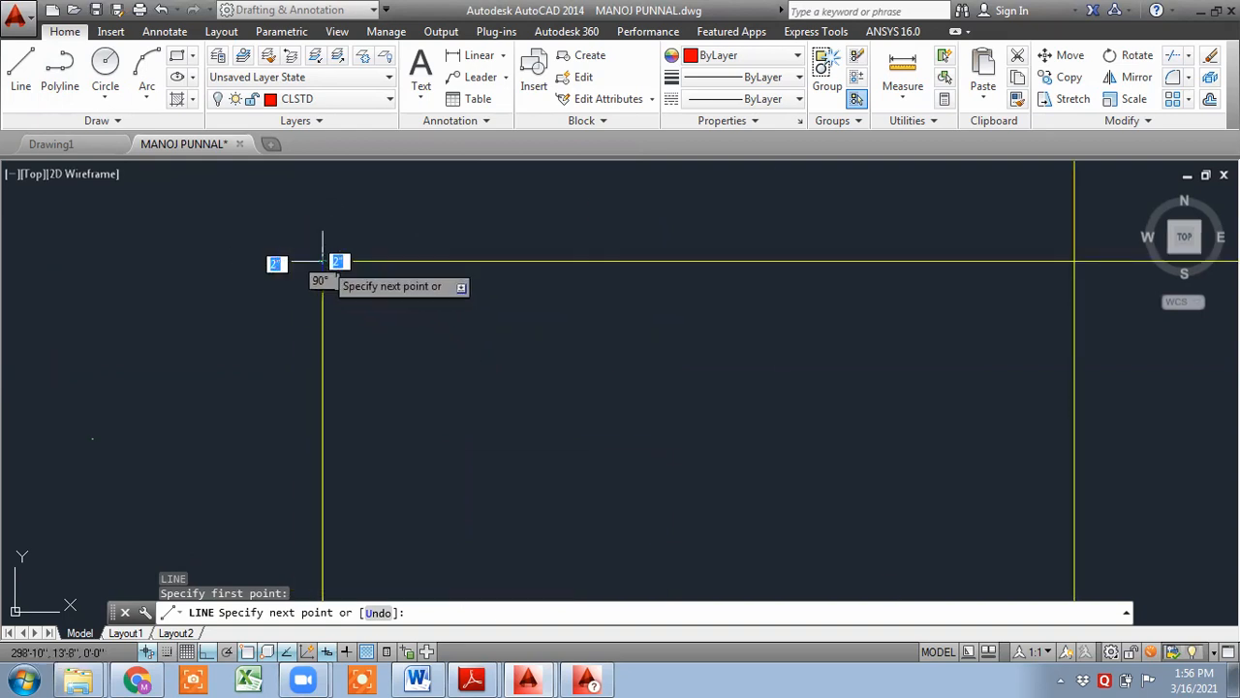
middle_click_drag(799, 285, 373, 254)
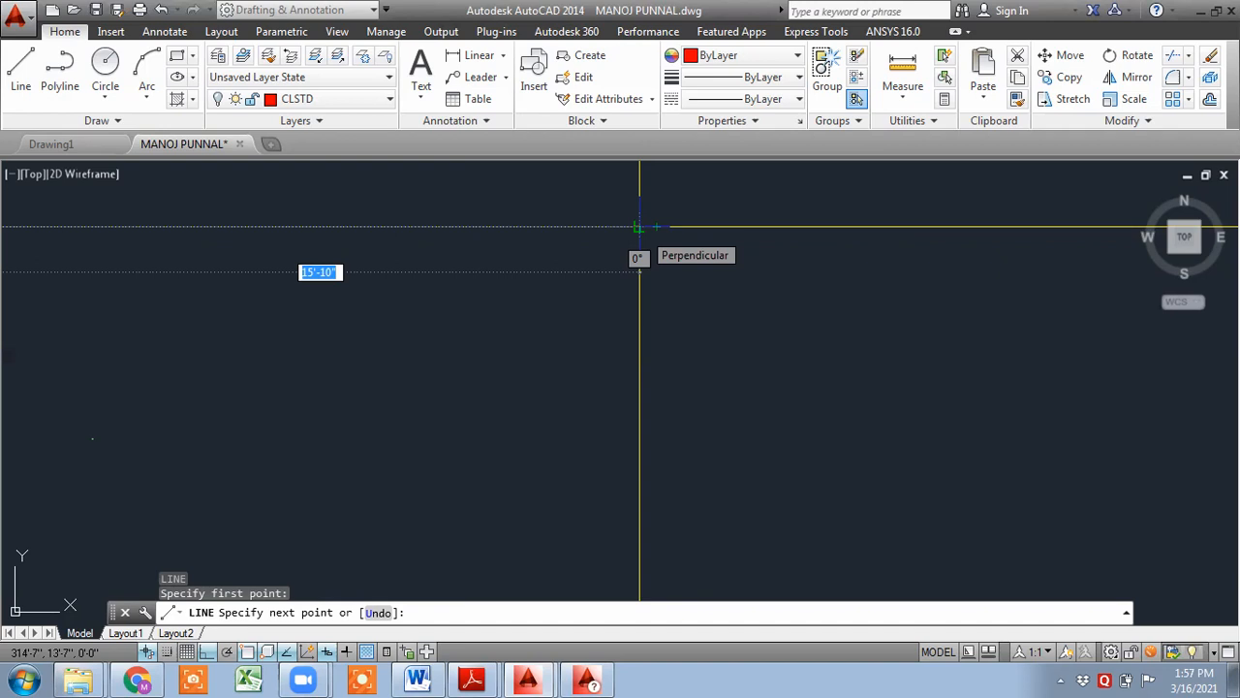
left_click(639, 228)
middle_click_drag(759, 302, 138, 343)
scroll(263, 338, "down", 2)
middle_click_drag(1060, 343, 614, 311)
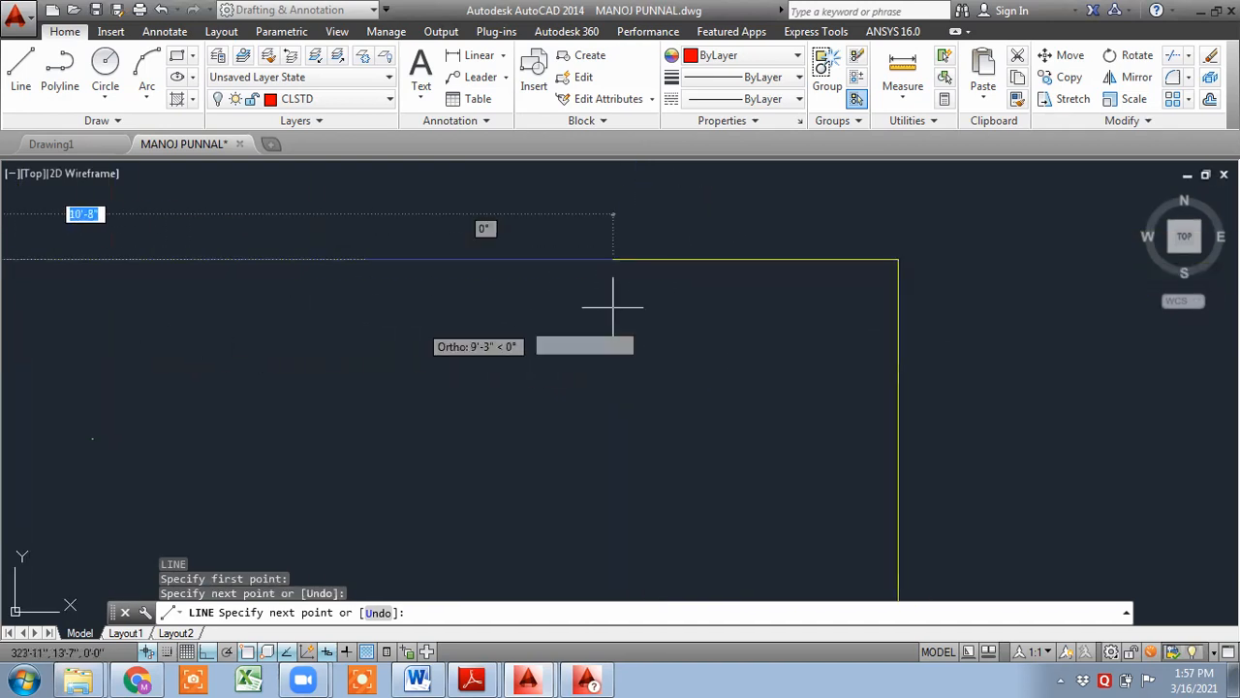
left_click(897, 259)
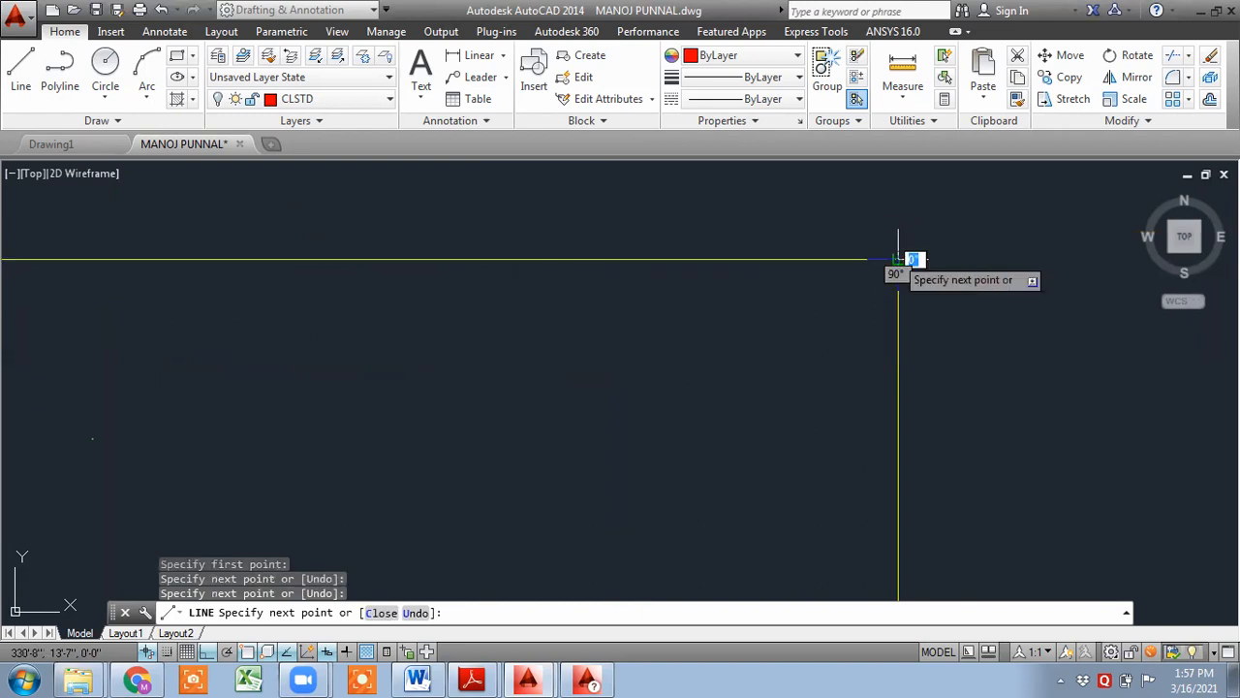
key("Escape")
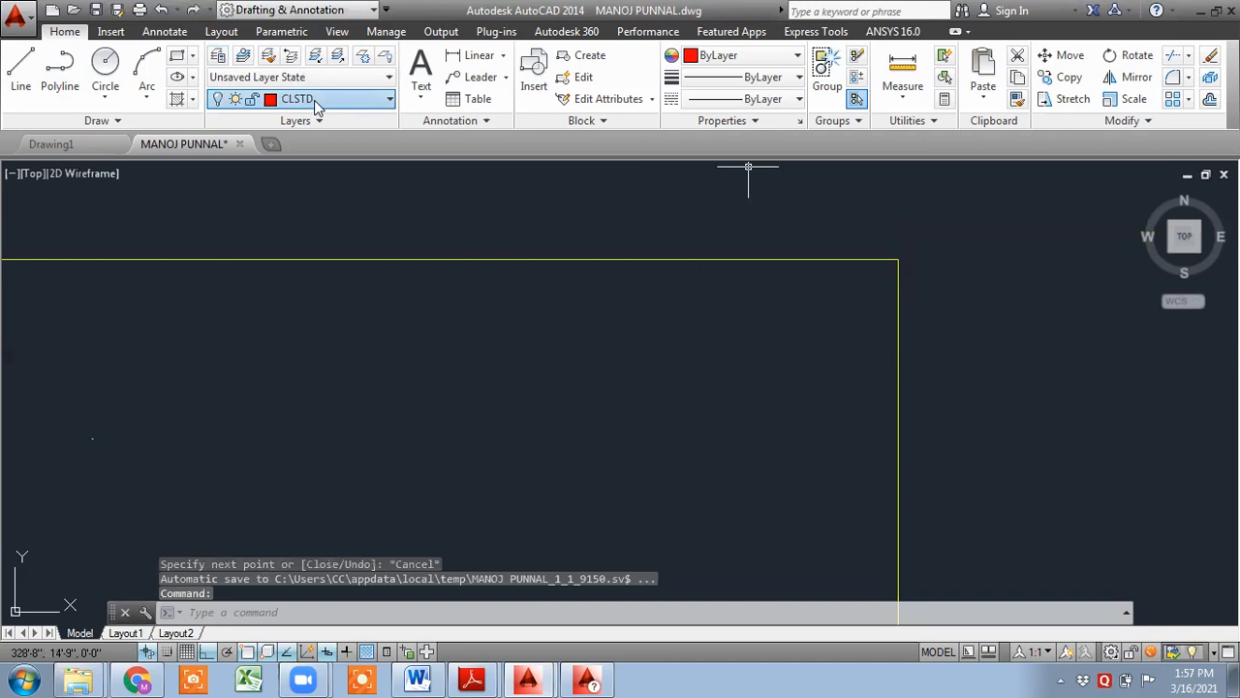
- Turn on the CLSTD layer from the layer list
left_click(330, 98)
left_click(219, 317)
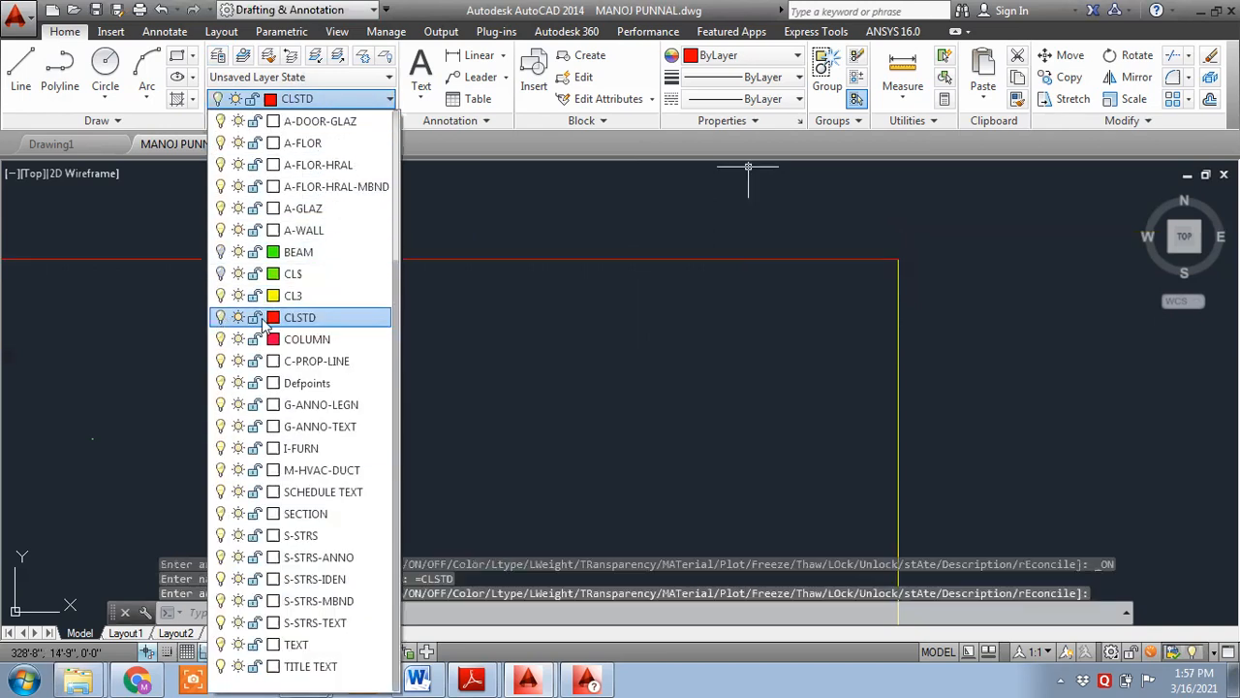
scroll(805, 317, "down", 3)
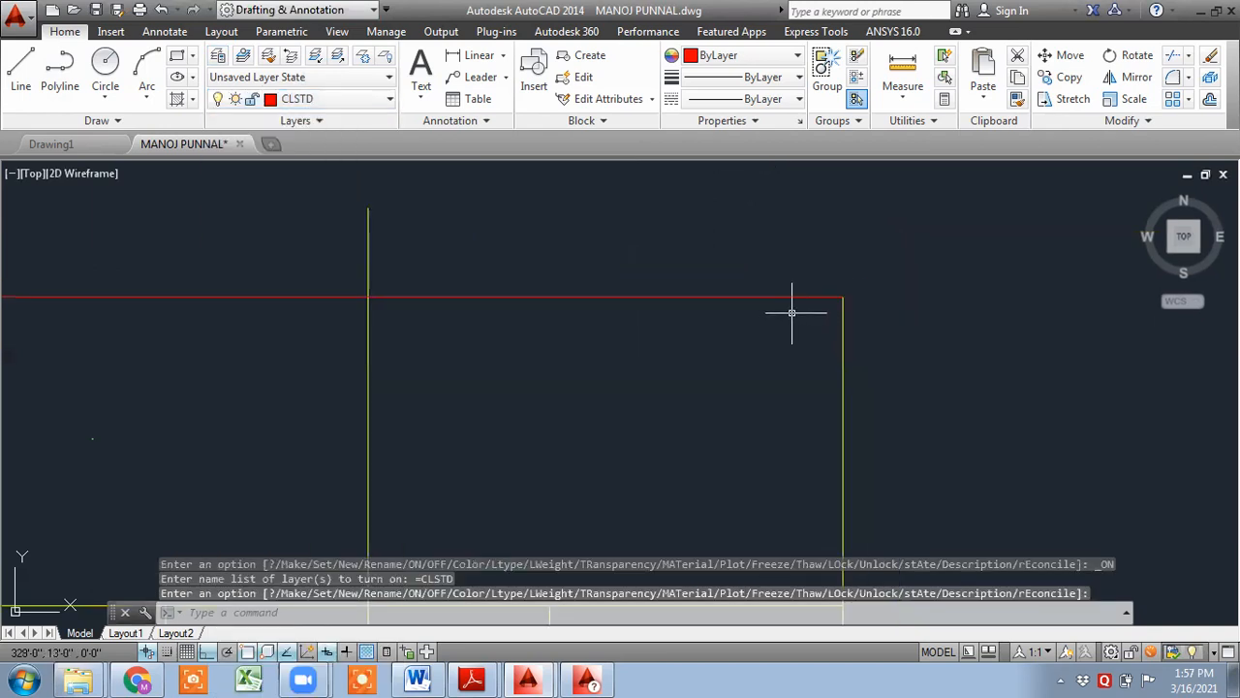
scroll(780, 307, "down", 3)
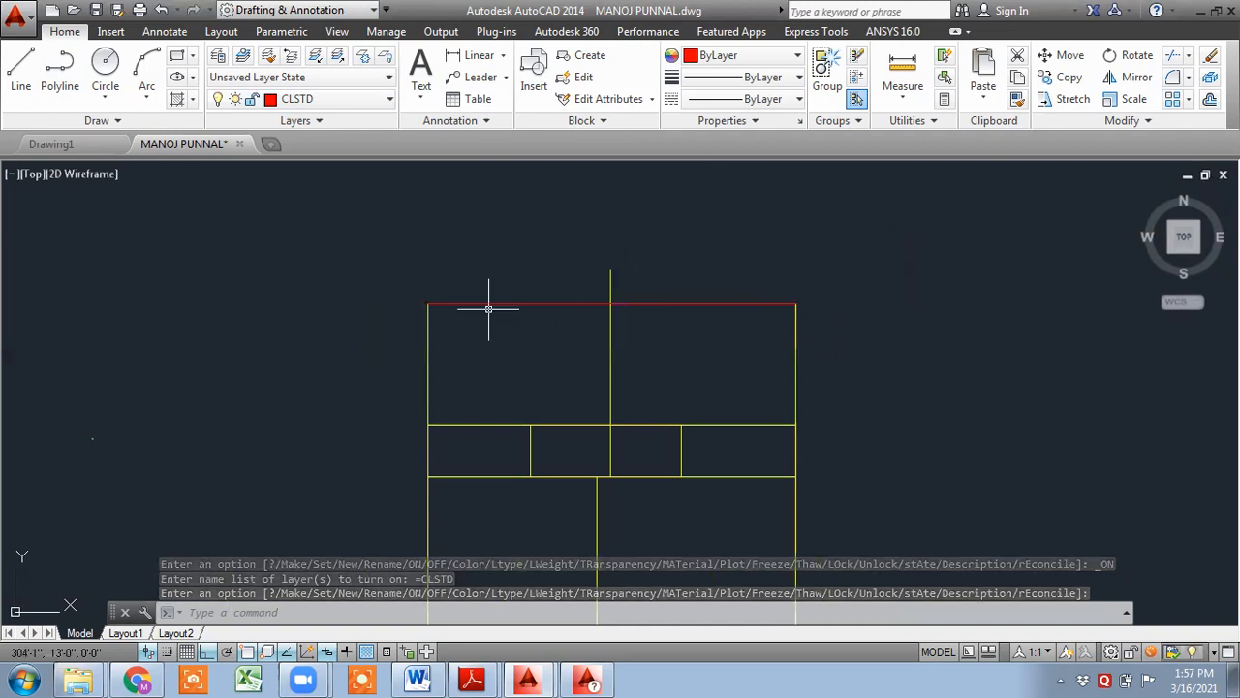
- Trace the beam outline's right, bottom and left edges with one continuous line, closing at the top-left corner
key("l")
key("Return")
scroll(747, 313, "up", 4)
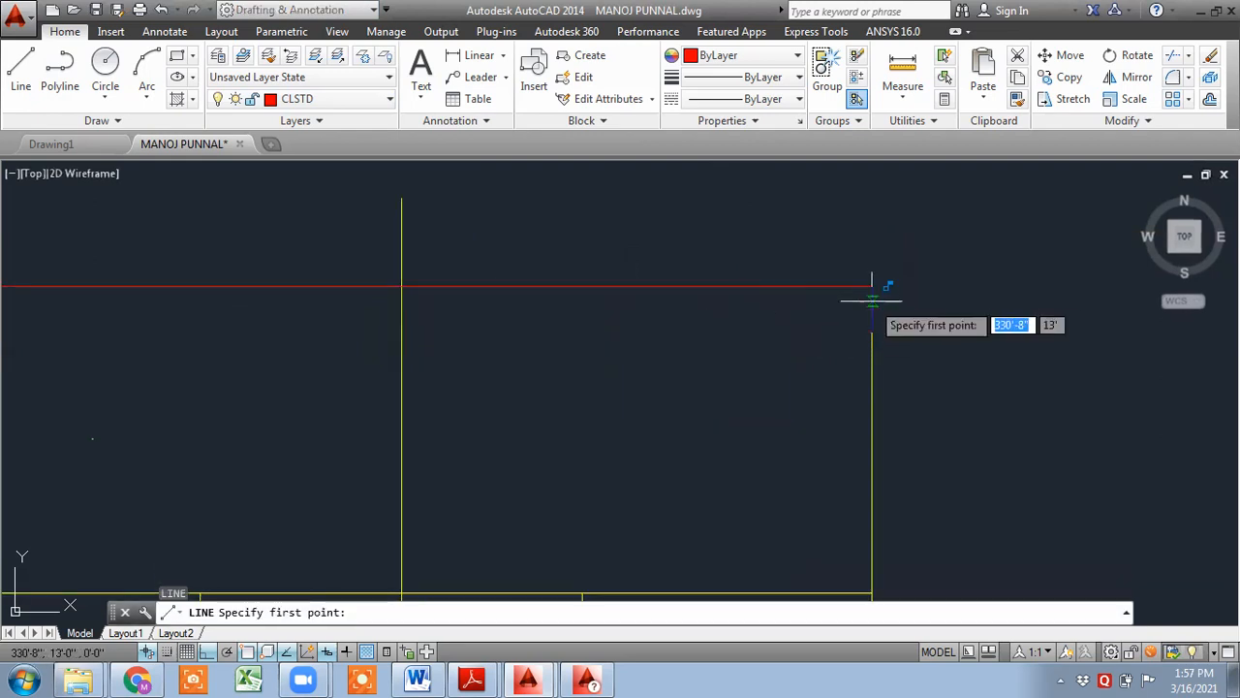
left_click(872, 287)
middle_click_drag(875, 355, 834, 225)
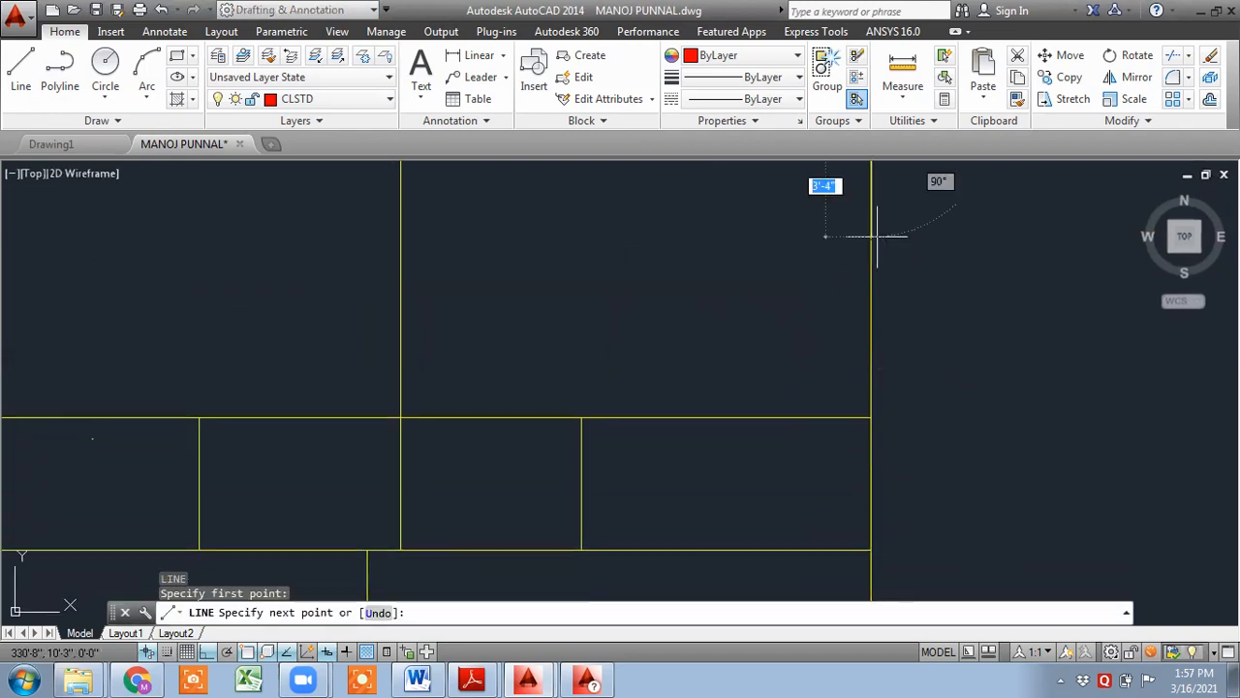
left_click(872, 419)
middle_click_drag(872, 514, 875, 403)
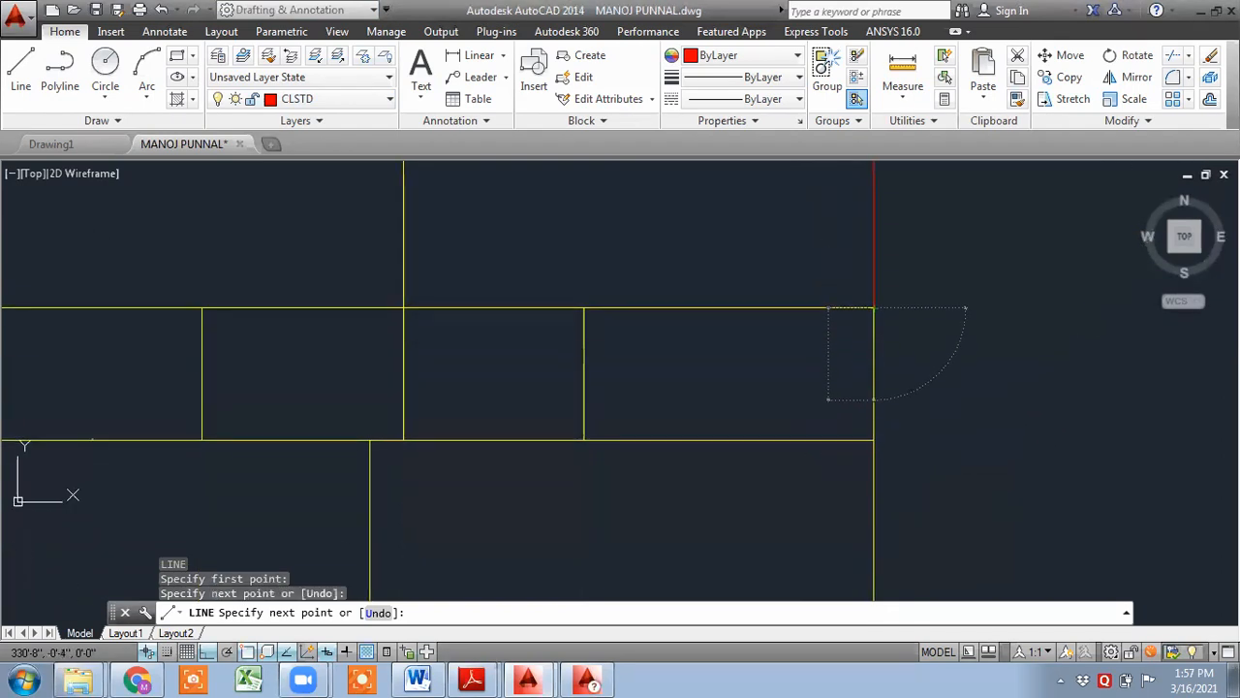
left_click(874, 440)
mouse_move(874, 545)
middle_mouse_down()
mouse_move(880, 324)
mouse_move(897, 291)
middle_mouse_up()
middle_click_drag(926, 550, 929, 387)
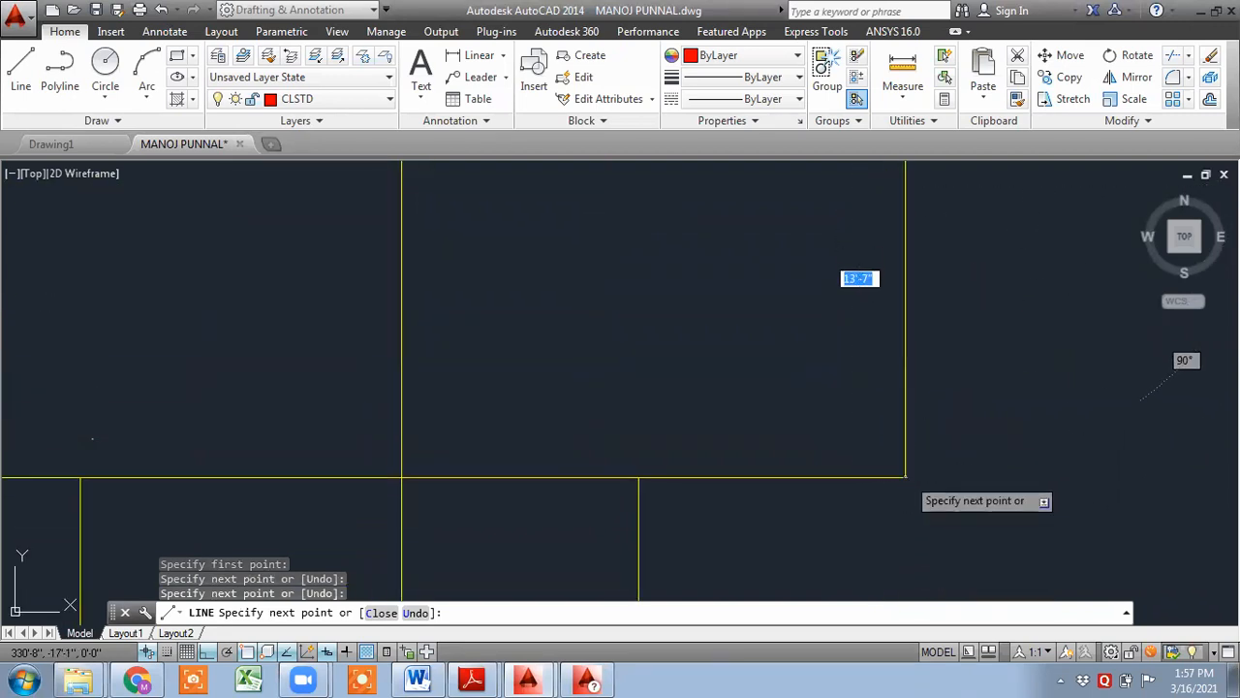
left_click(906, 477)
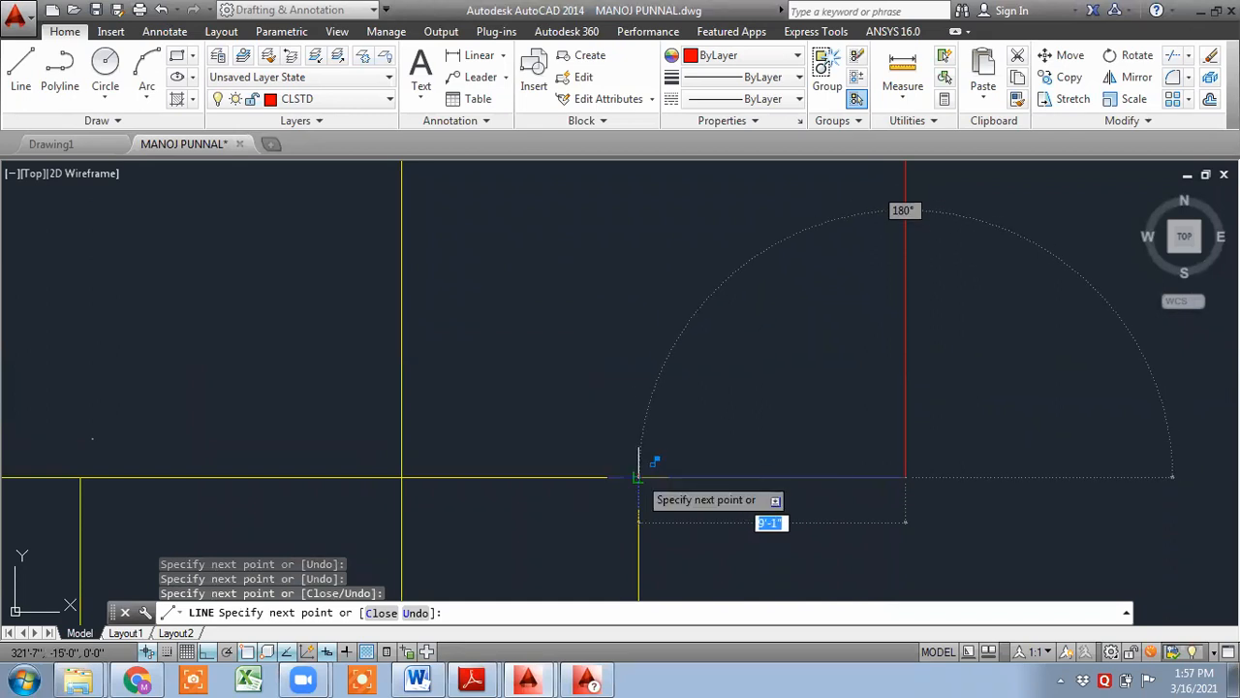
left_click(638, 474)
middle_click_drag(655, 475, 688, 182)
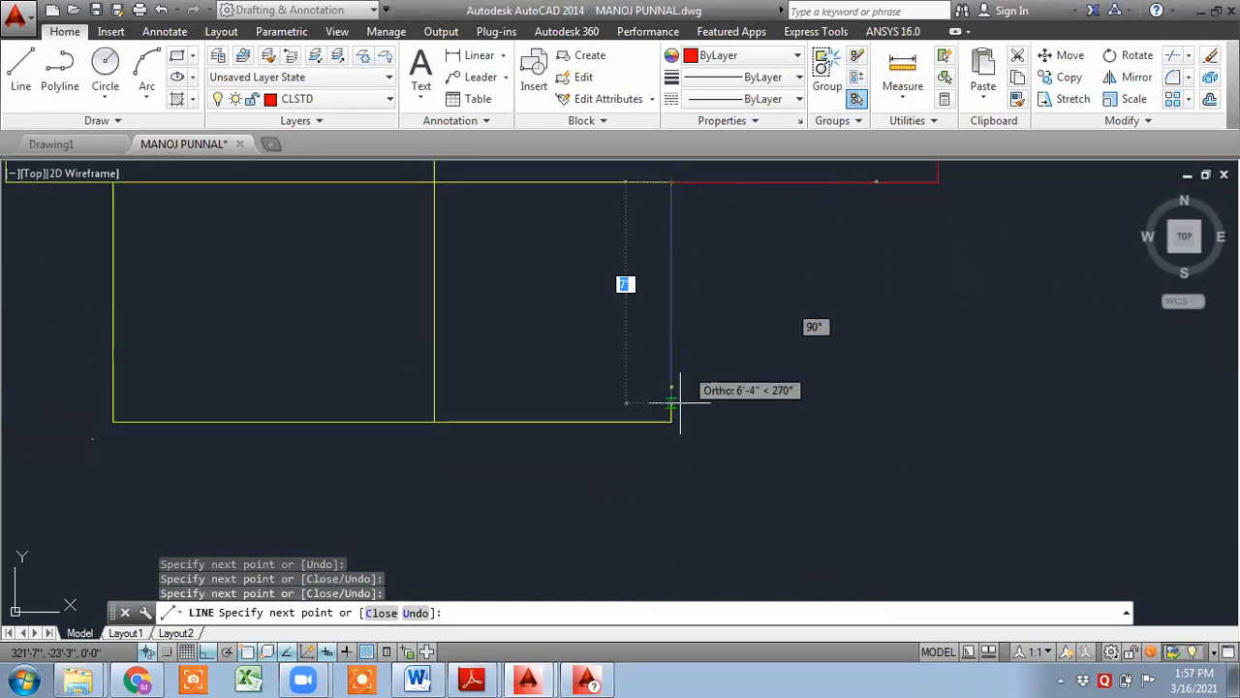
left_click(671, 422)
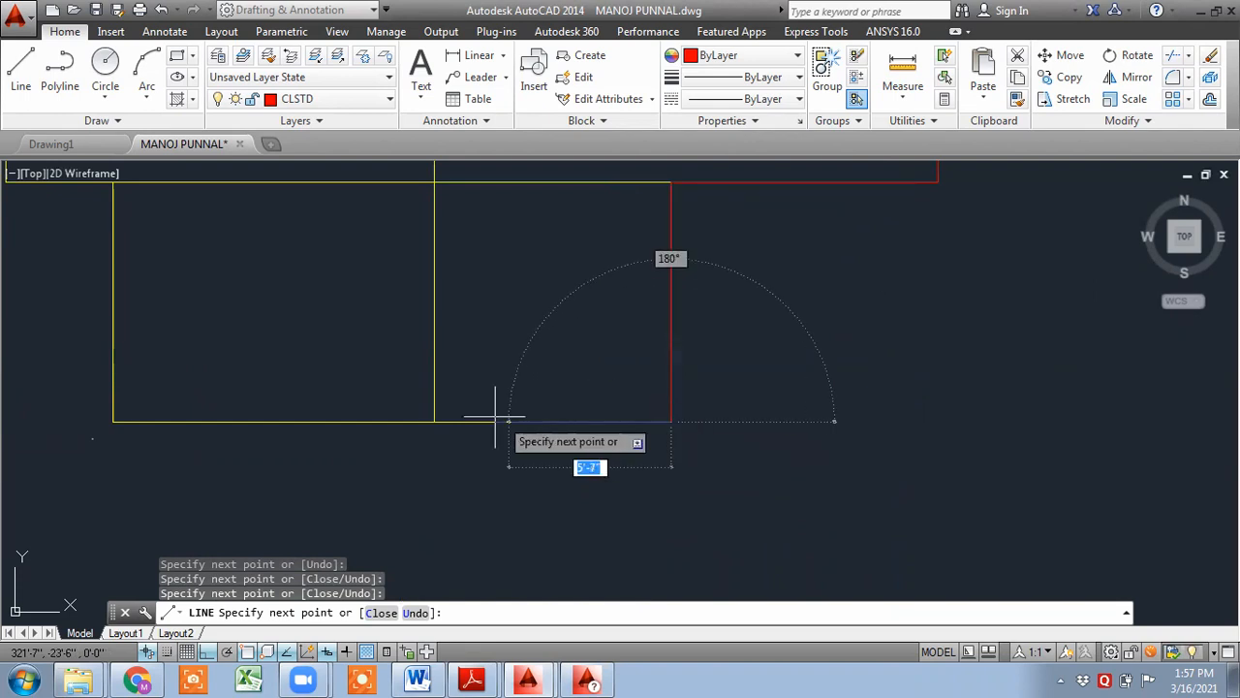
left_click(435, 421)
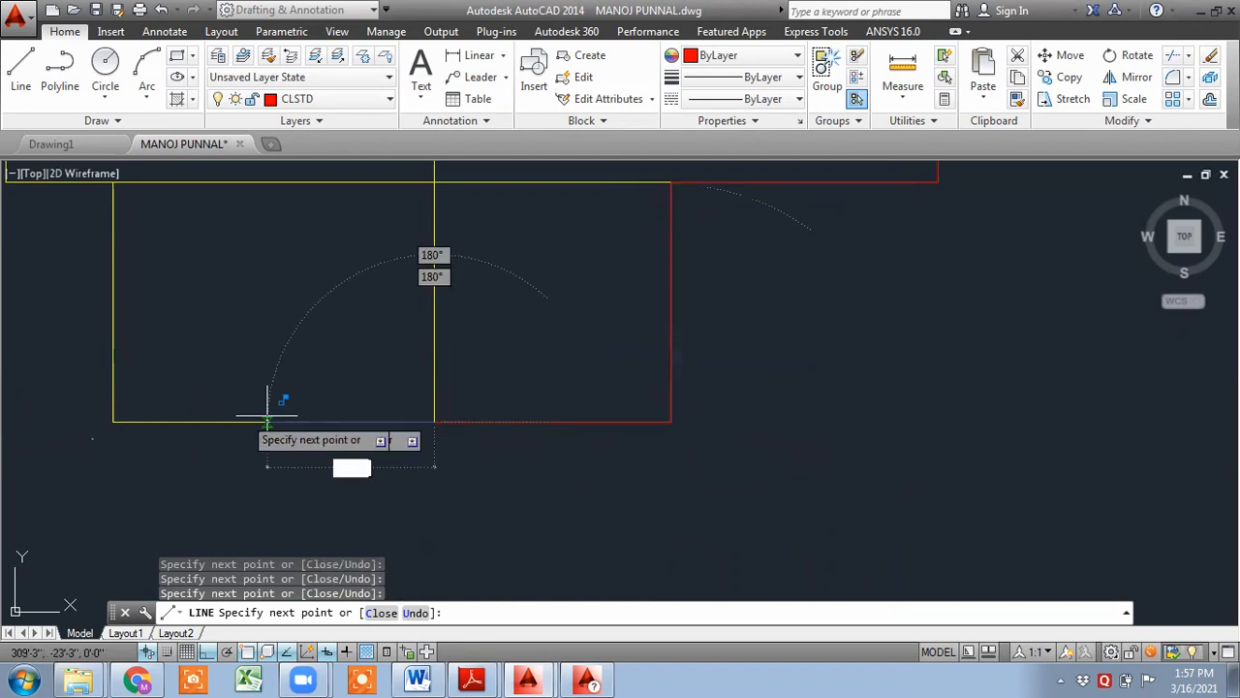
left_click(112, 421)
middle_click_drag(117, 263, 120, 396)
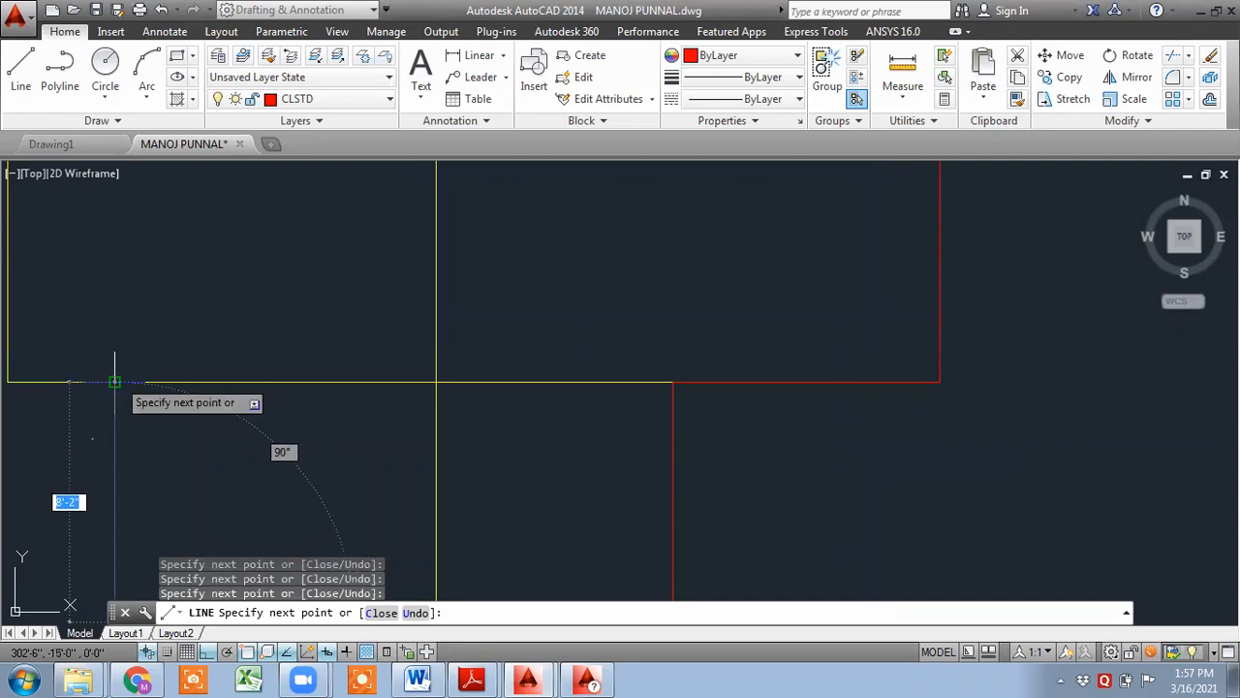
middle_click_drag(107, 381, 464, 381)
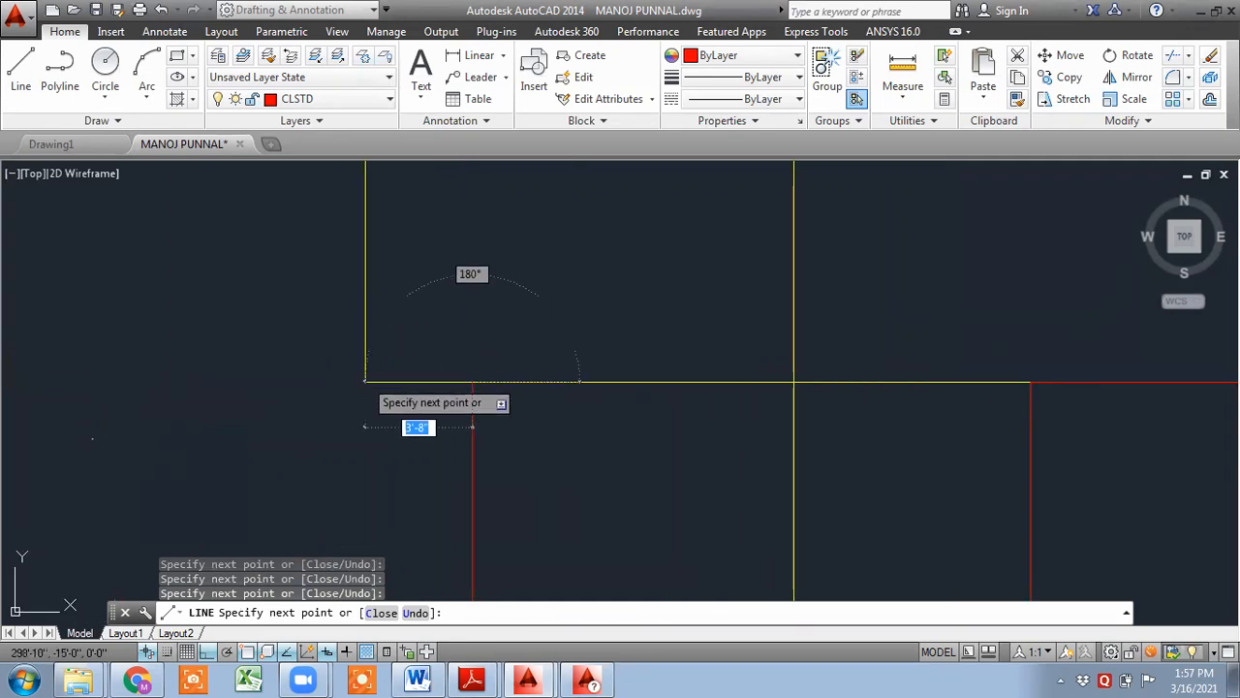
middle_click_drag(401, 268, 405, 515)
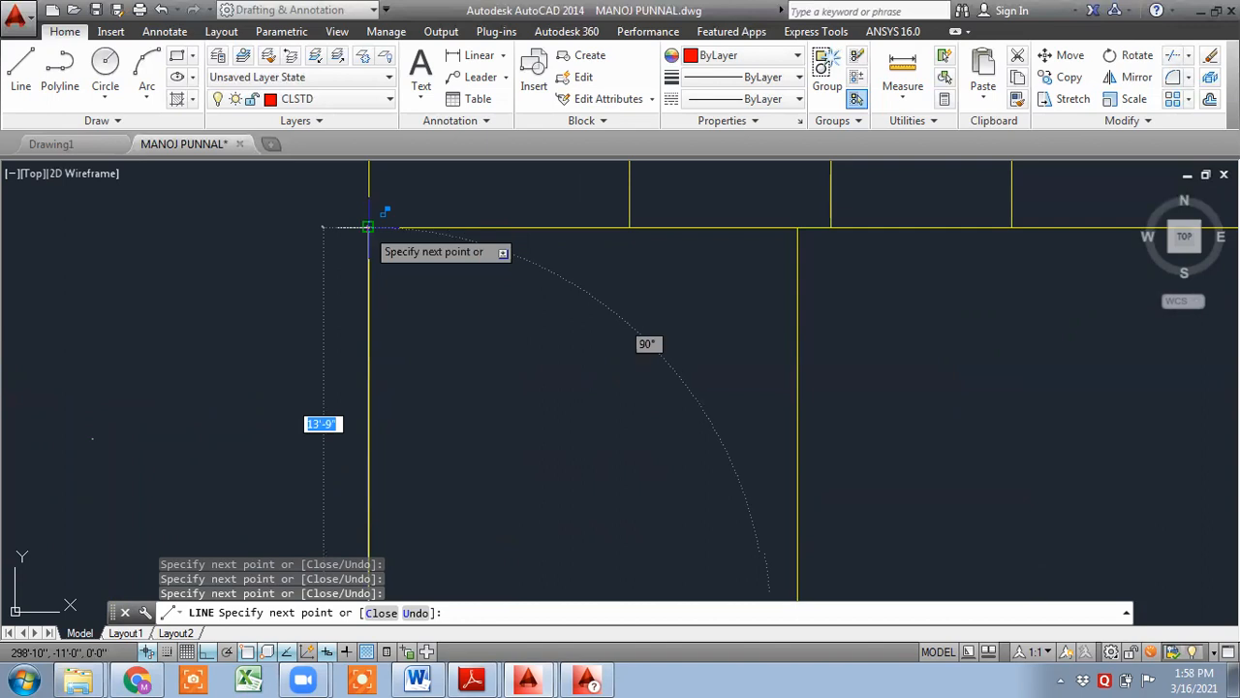
middle_click_drag(366, 225, 366, 459)
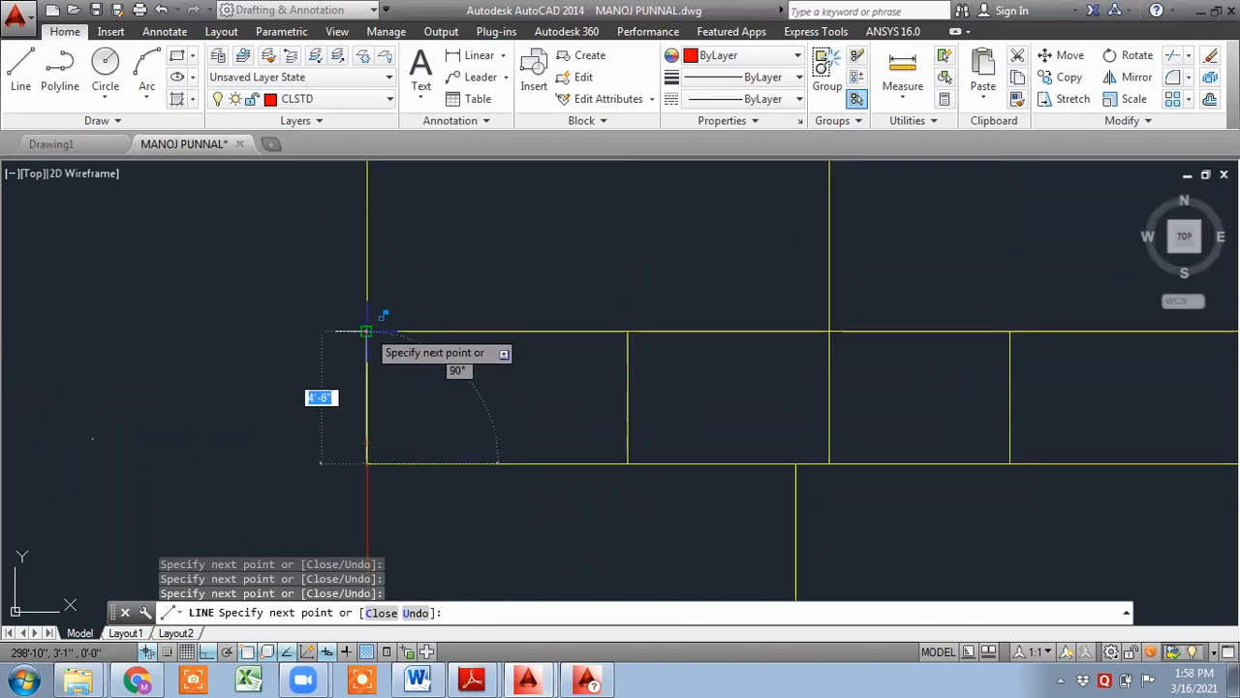
middle_click_drag(388, 249, 387, 517)
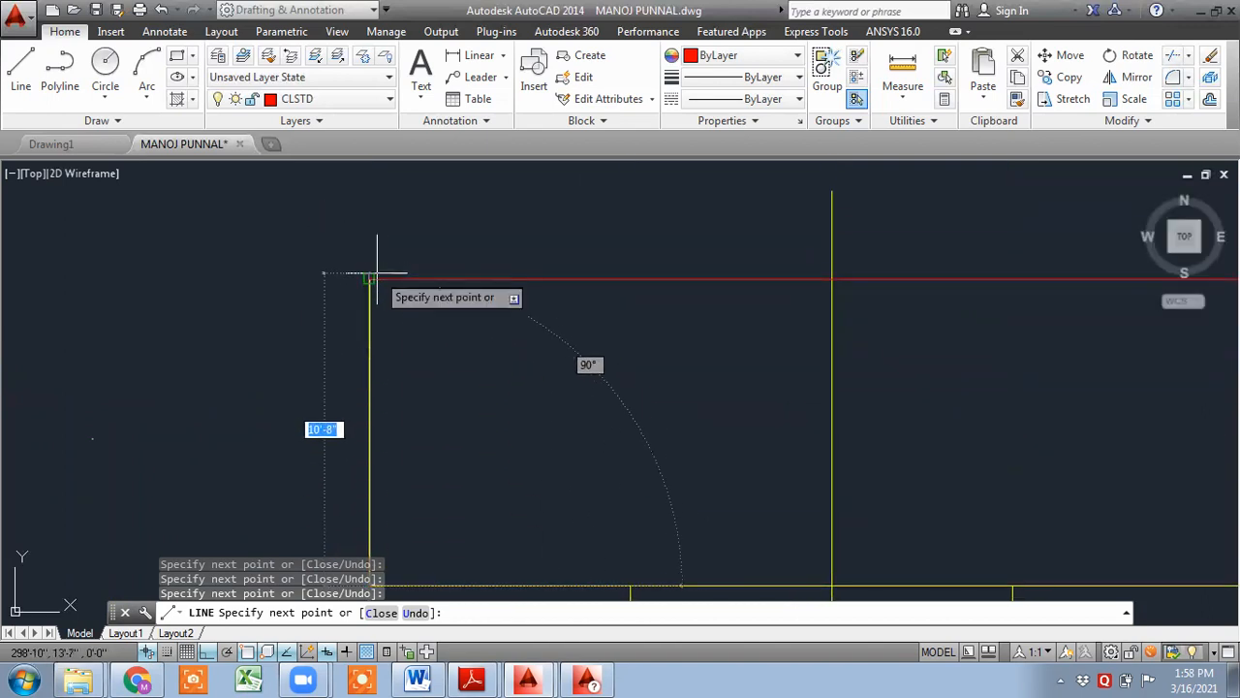
left_click(376, 274)
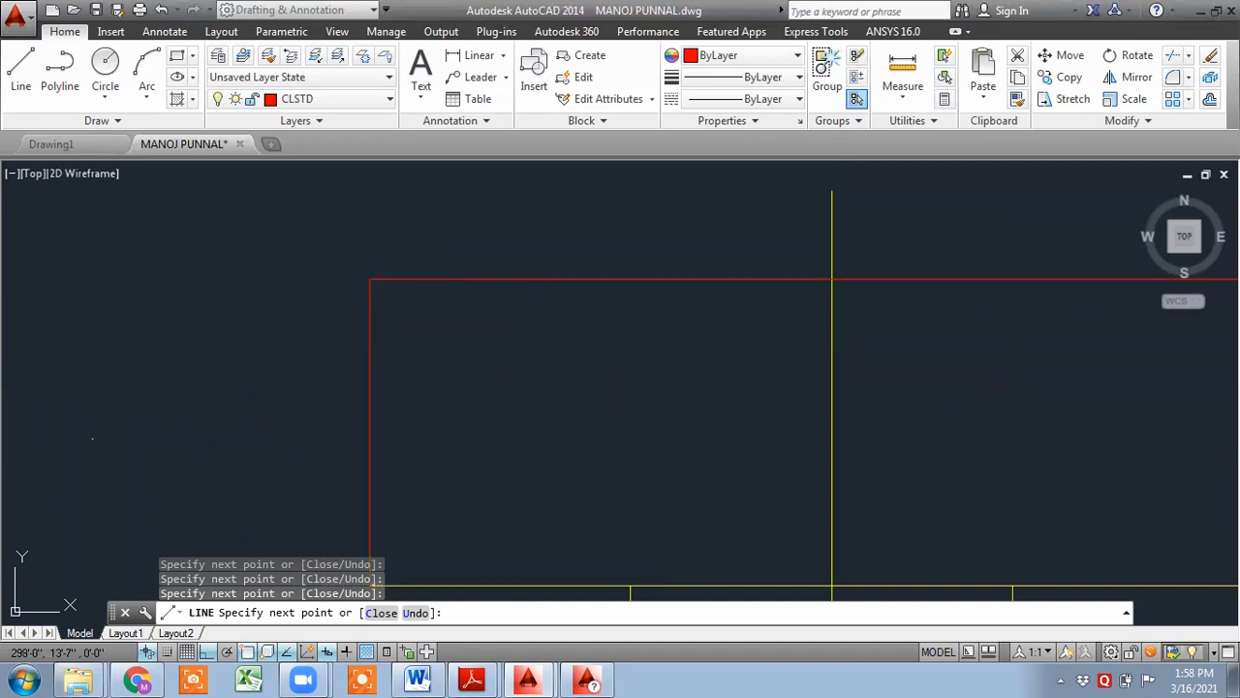
key("Escape")
- Draw a line along an interior horizontal beam edge, then undo it
scroll(451, 335, "down", 2)
mouse_move(510, 396)
middle_mouse_down()
mouse_move(211, 347)
mouse_move(248, 436)
middle_mouse_up()
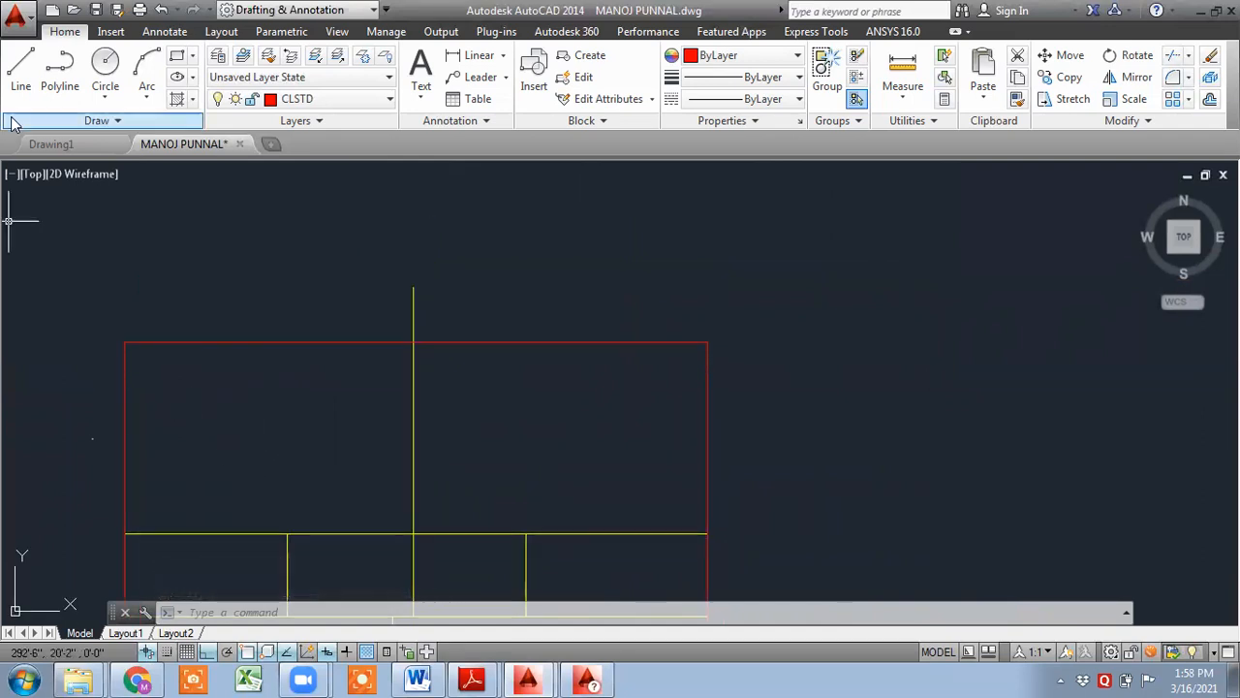
left_click(27, 81)
middle_click_drag(252, 460, 298, 272)
middle_click_drag(275, 421, 323, 365)
scroll(205, 289, "up", 4)
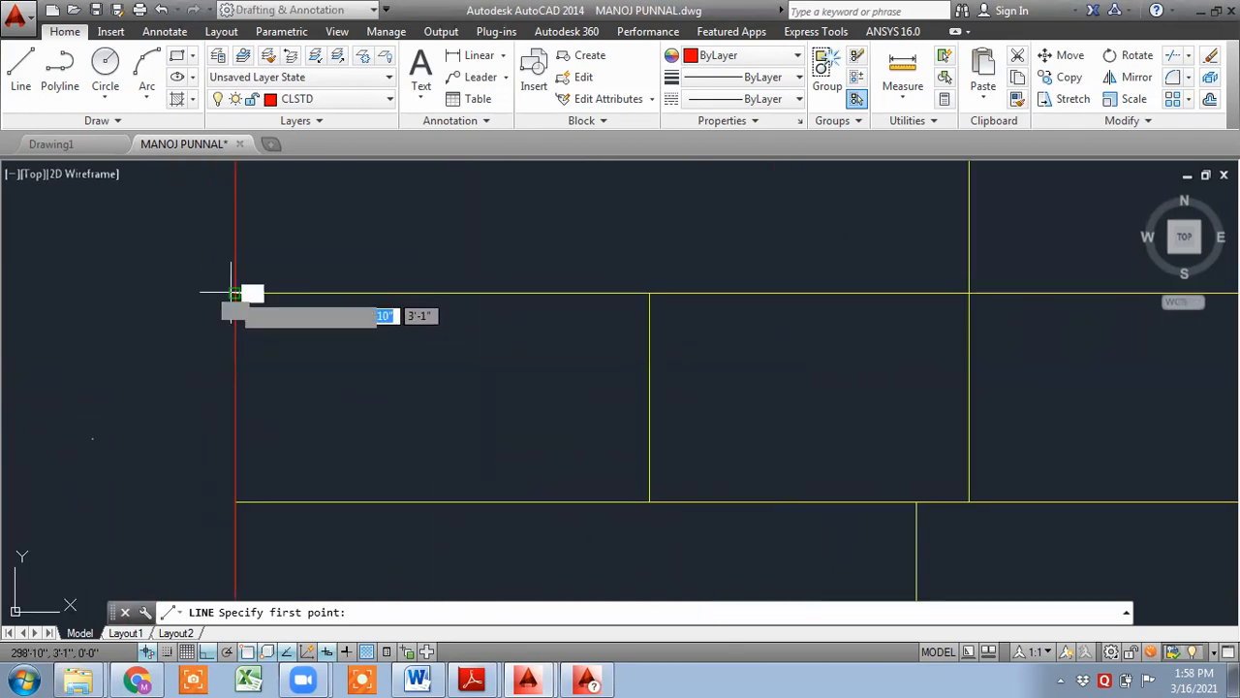
left_click(239, 290)
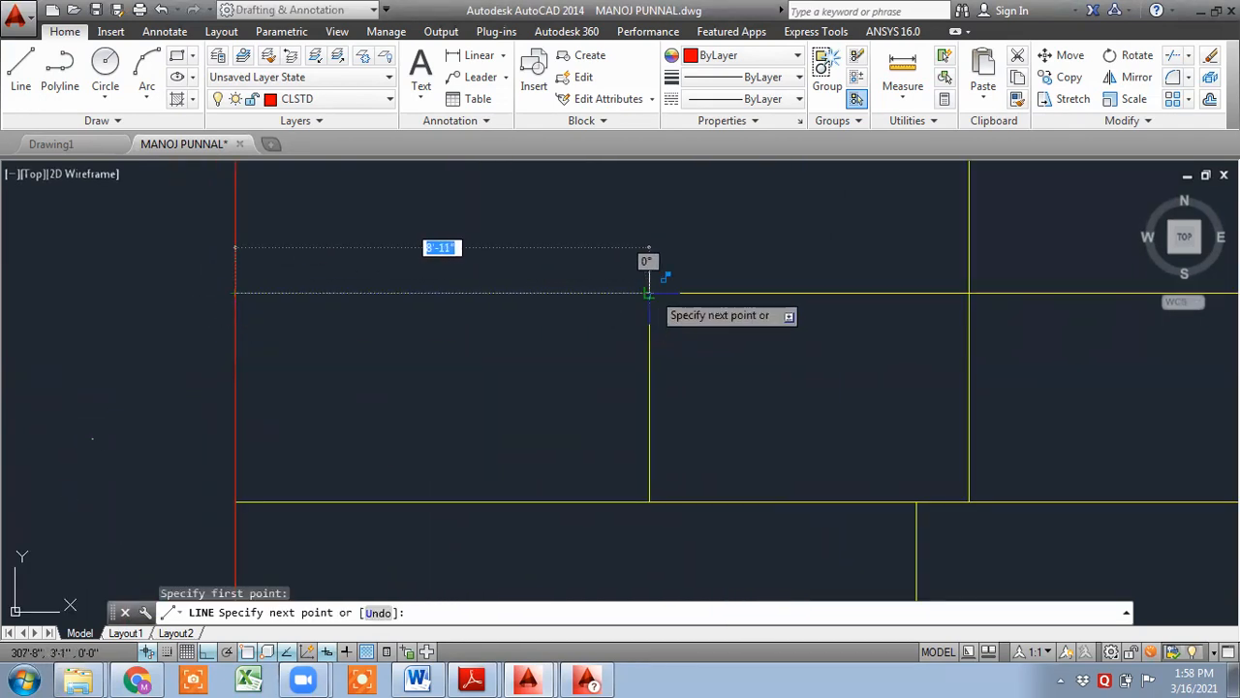
left_click(649, 291)
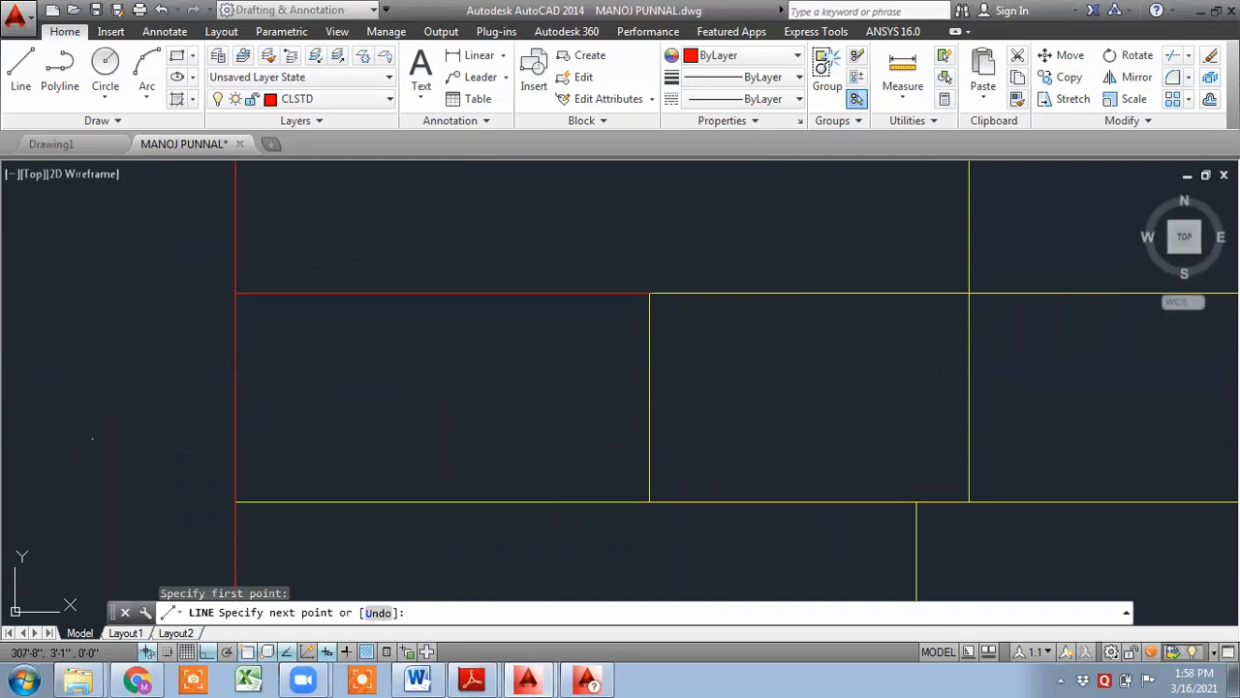
left_click(969, 291)
middle_click_drag(965, 291, 463, 294)
middle_click_drag(753, 294, 378, 295)
left_click(836, 295)
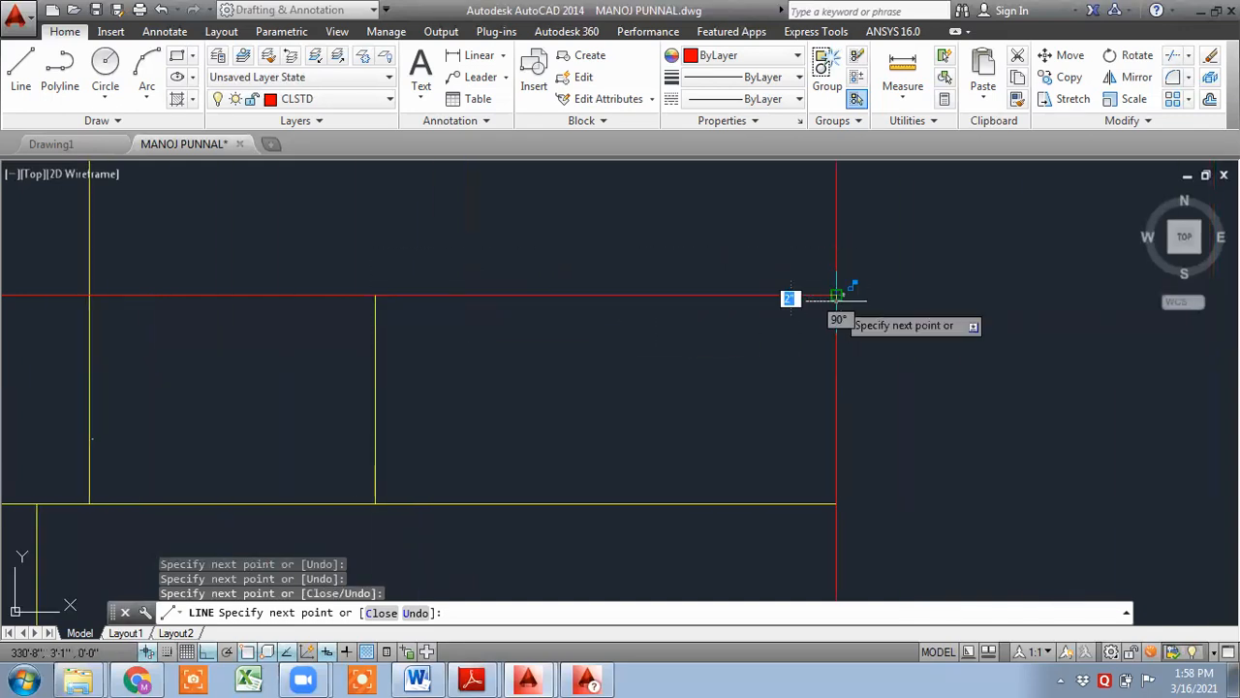
left_click(836, 295)
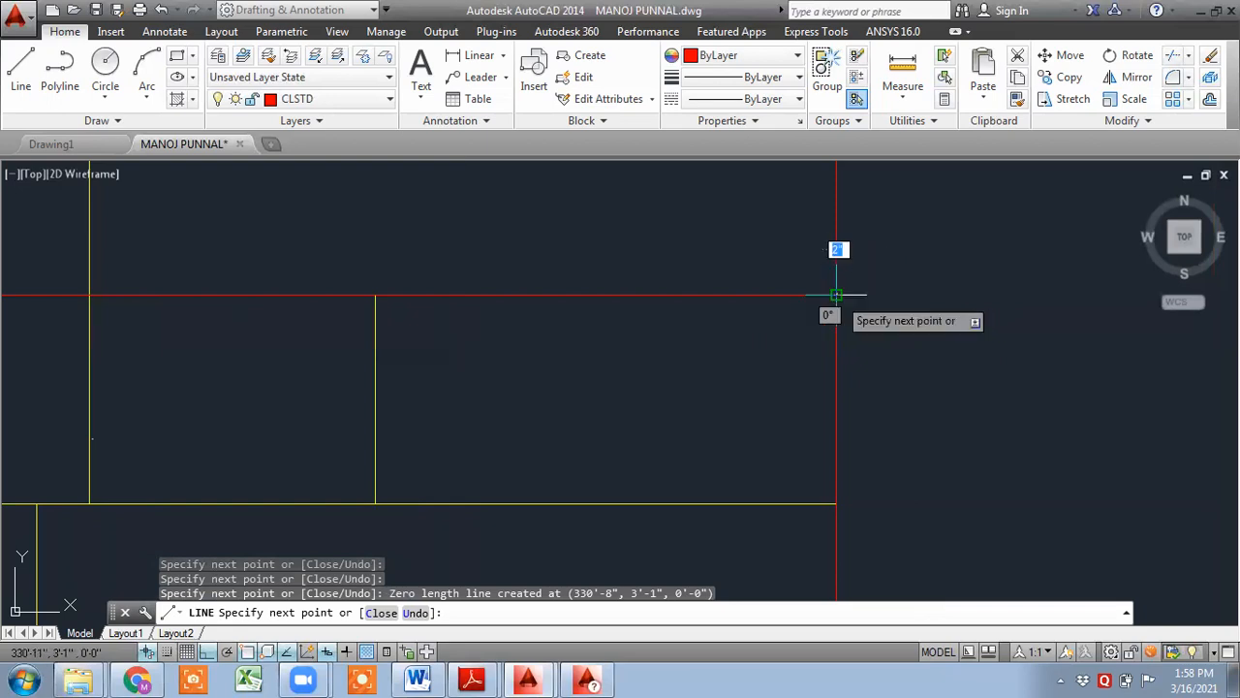
right_click(939, 377)
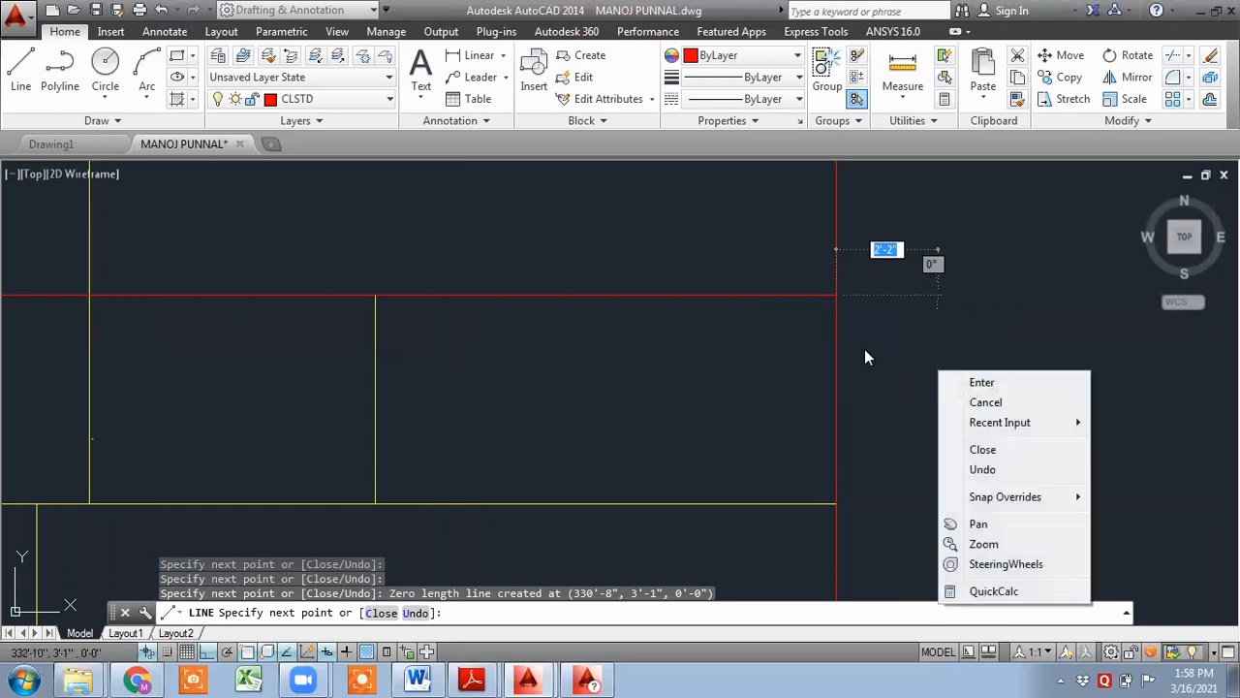
key("Escape")
key("Escape")
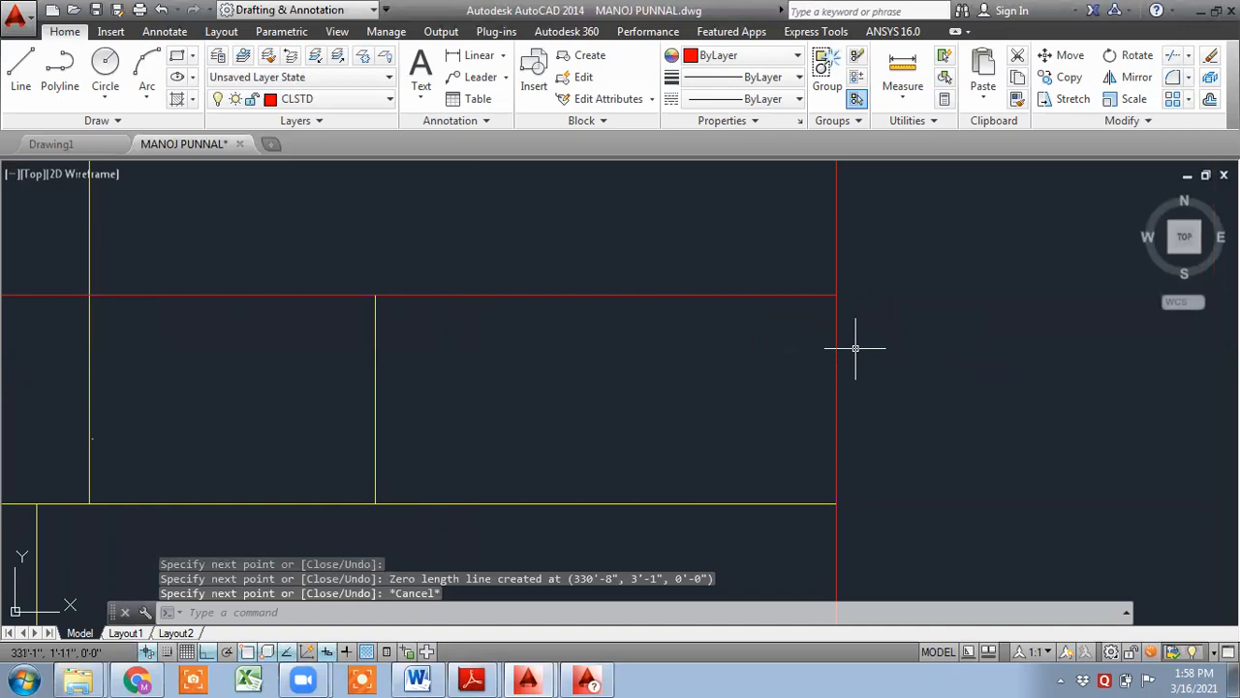
key("ctrl+z")
- Redraw the interior horizontal beam edge as a line snapped through each beam intersection
middle_click_drag(637, 423, 764, 263)
left_click(24, 95)
scroll(305, 395, "up", 2)
scroll(266, 383, "up", 2)
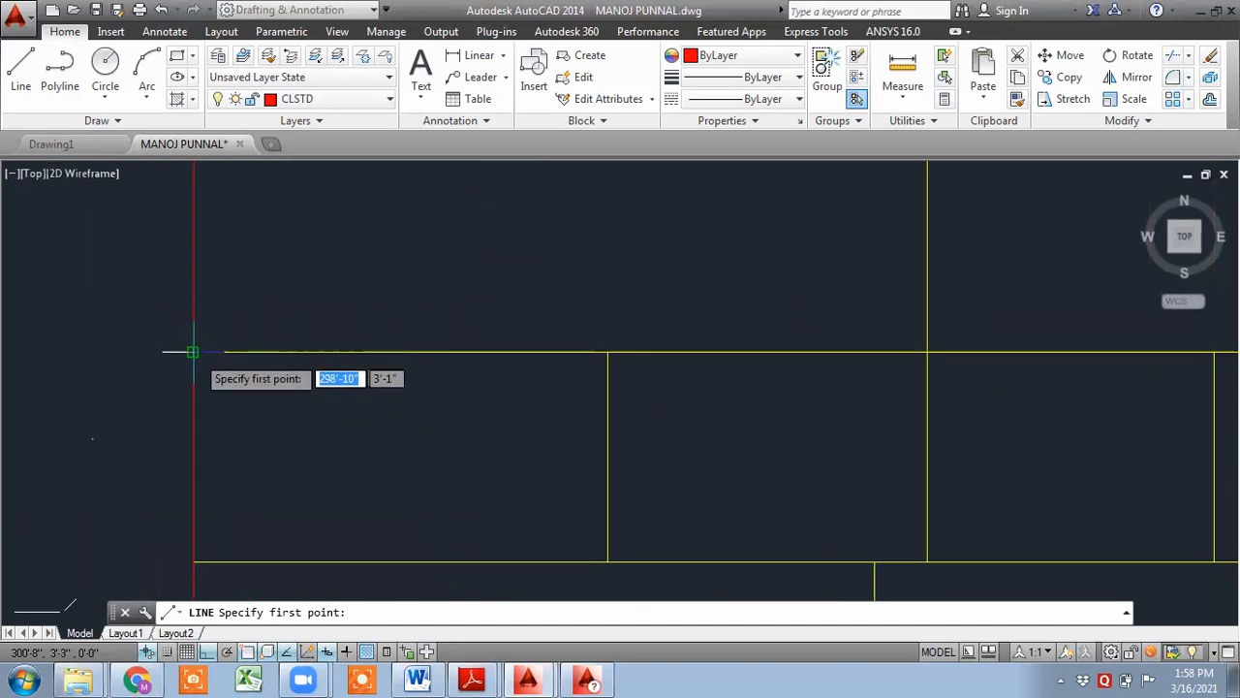
left_click(194, 351)
left_click(607, 352)
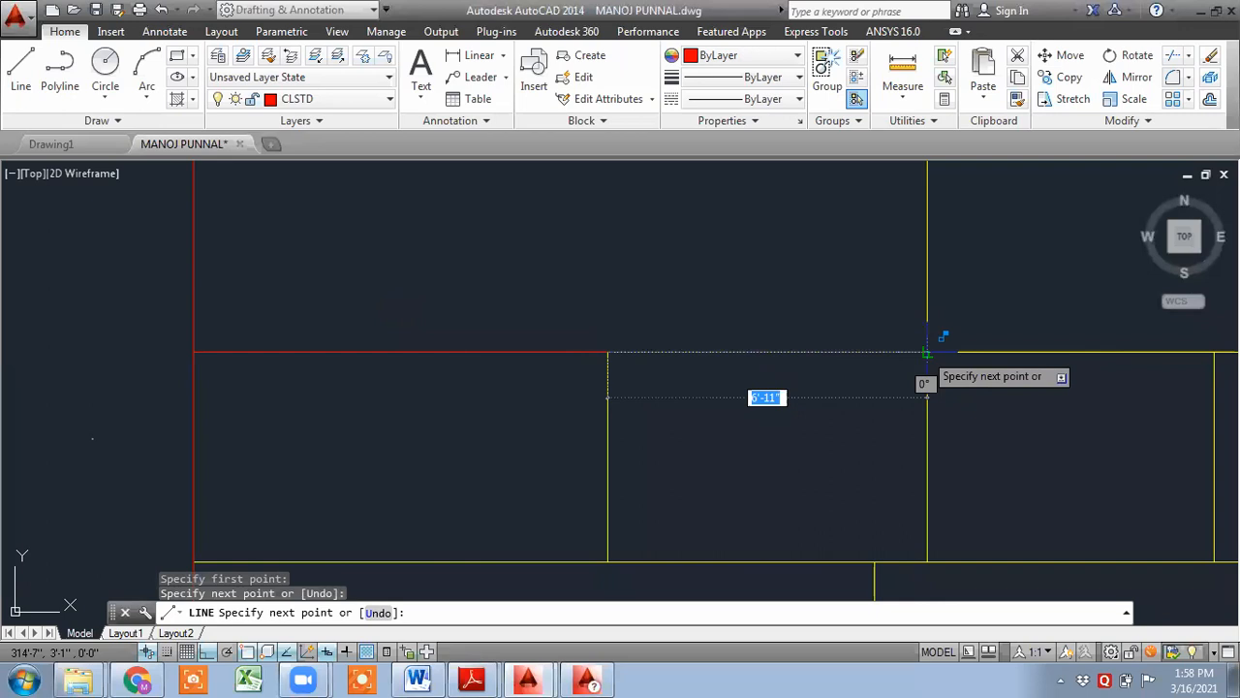
left_click(927, 353)
middle_click_drag(927, 352, 587, 365)
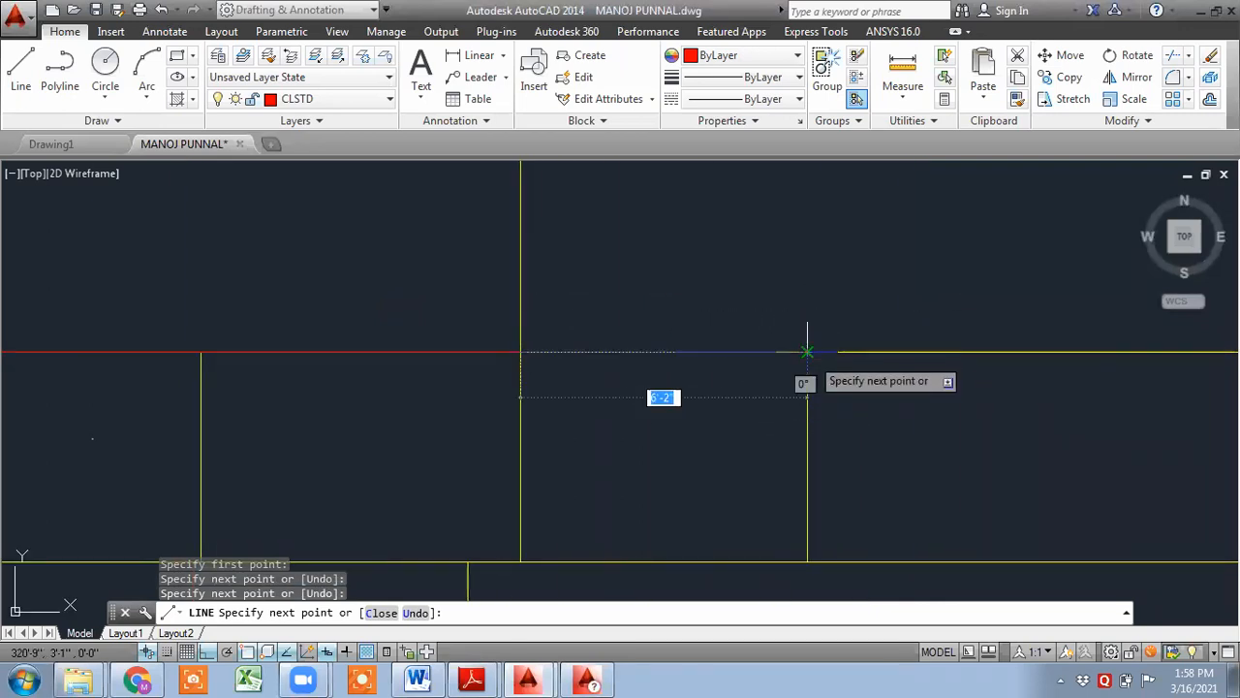
left_click(809, 352)
middle_click_drag(924, 362, 472, 358)
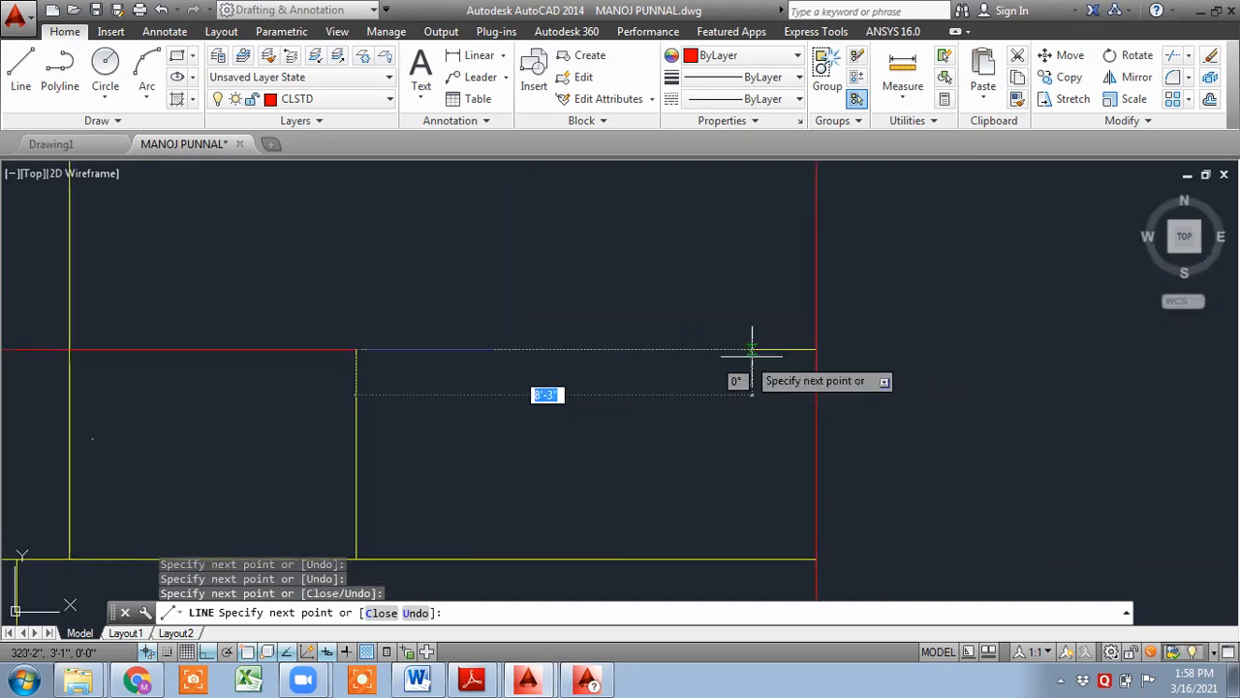
left_click(817, 349)
right_click(640, 450)
key("Escape")
- Trace another interior horizontal beam edge with one line snapped through each beam intersection to the outline's right edge
key("Return")
middle_click_drag(715, 484, 1036, 409)
scroll(364, 333, "down", 2)
middle_click_drag(208, 361, 442, 346)
key("Return")
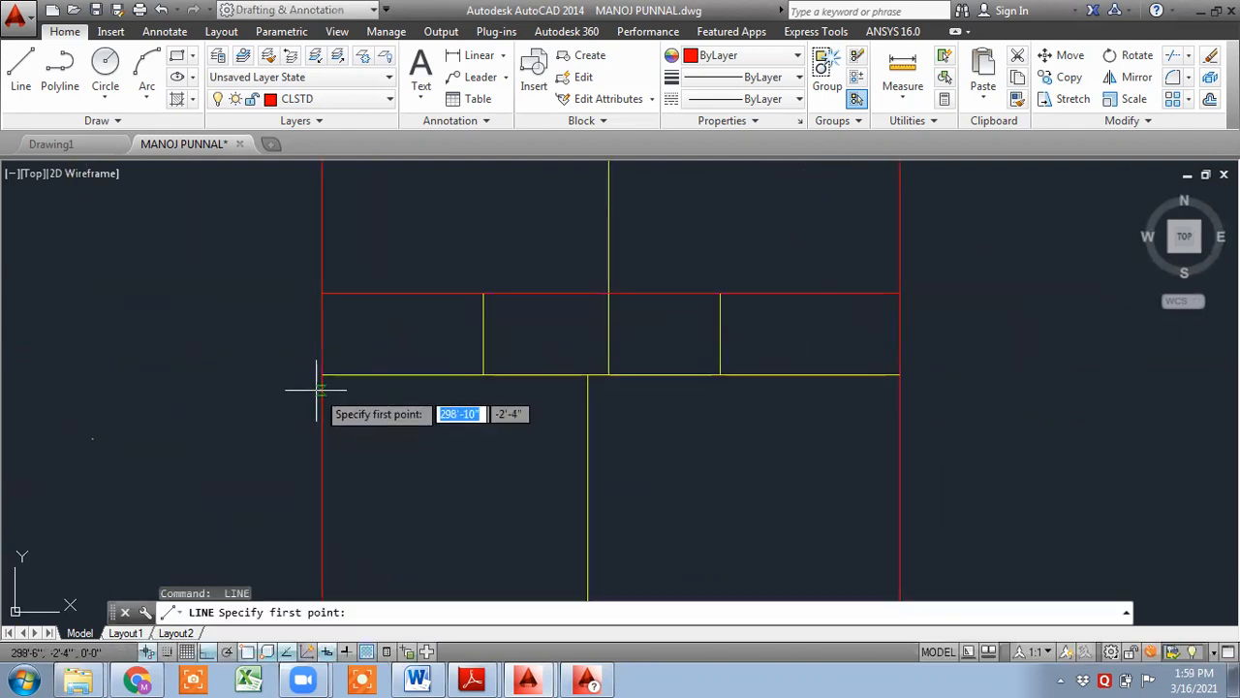
left_click(322, 375)
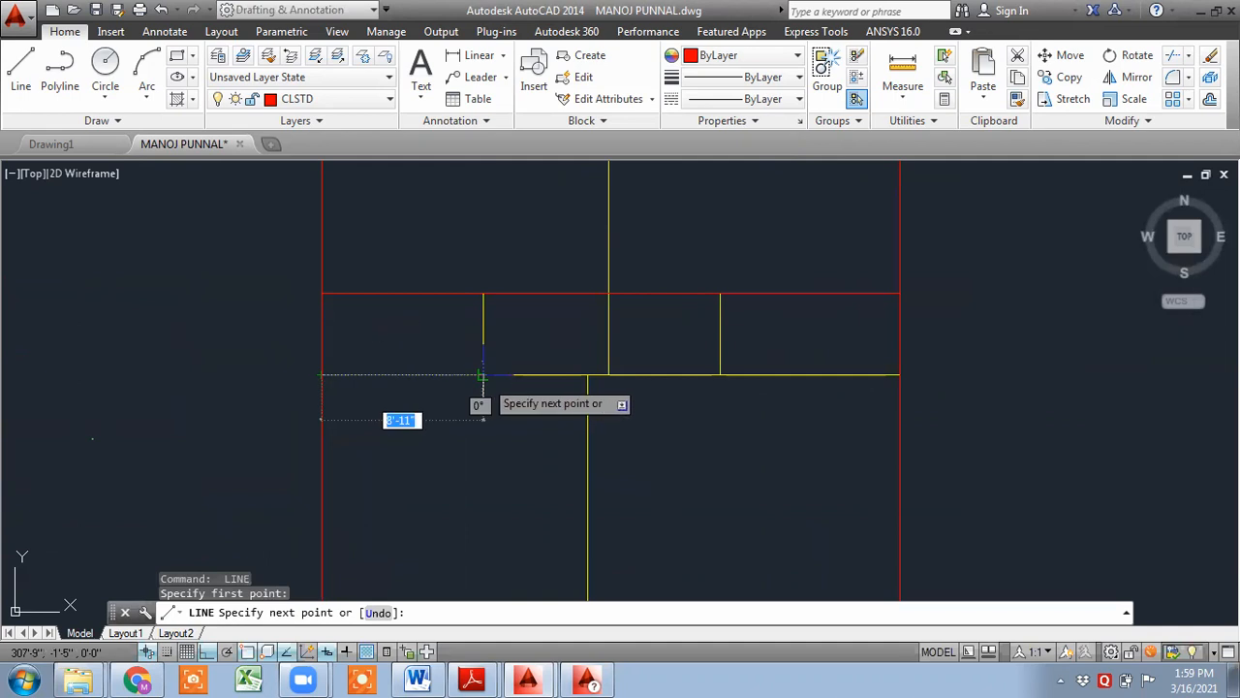
left_click(484, 375)
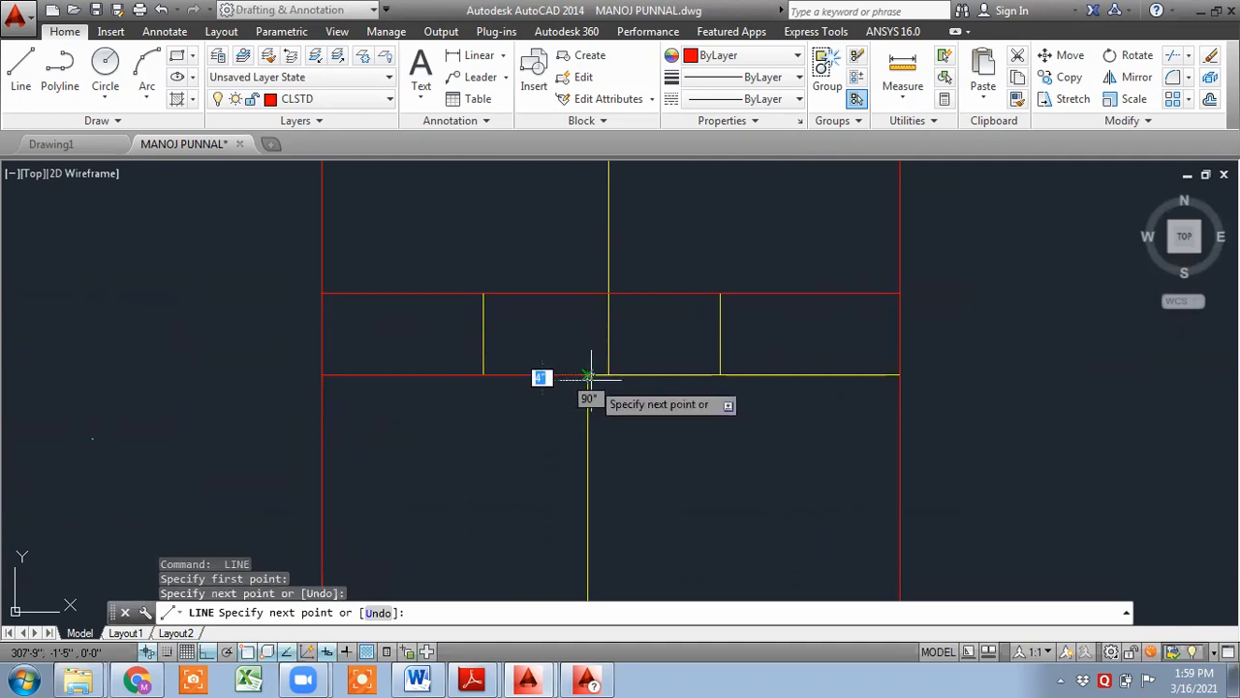
left_click(588, 375)
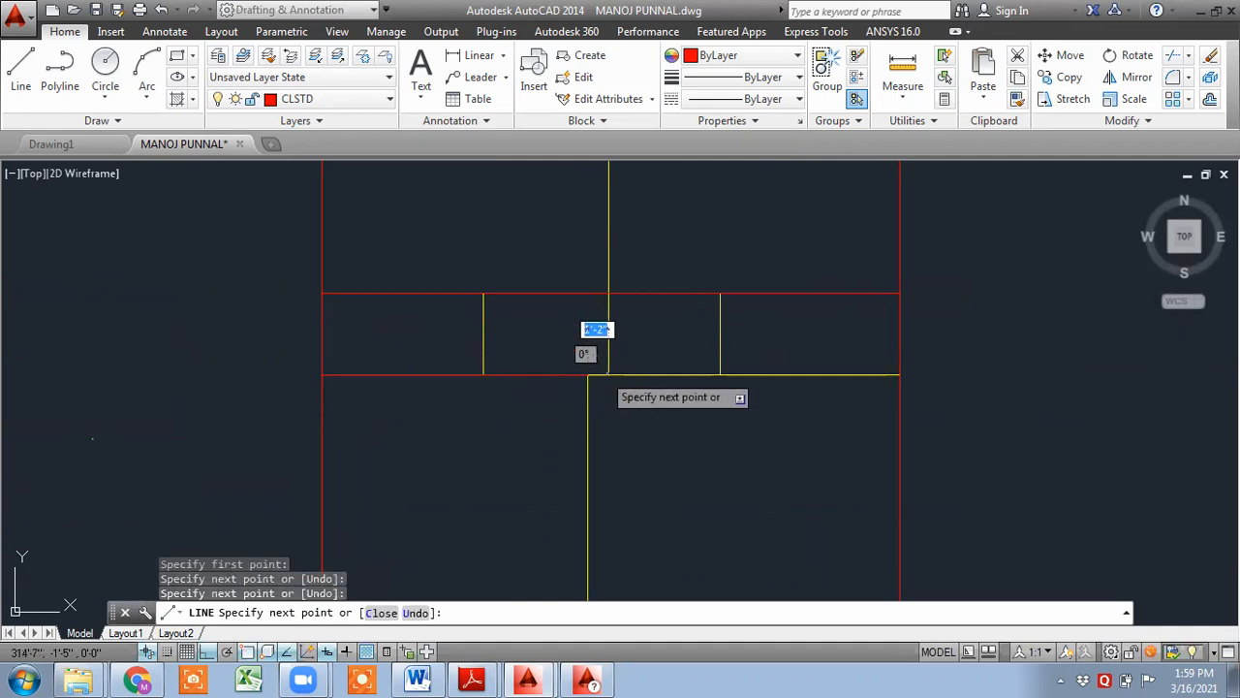
left_click(609, 375)
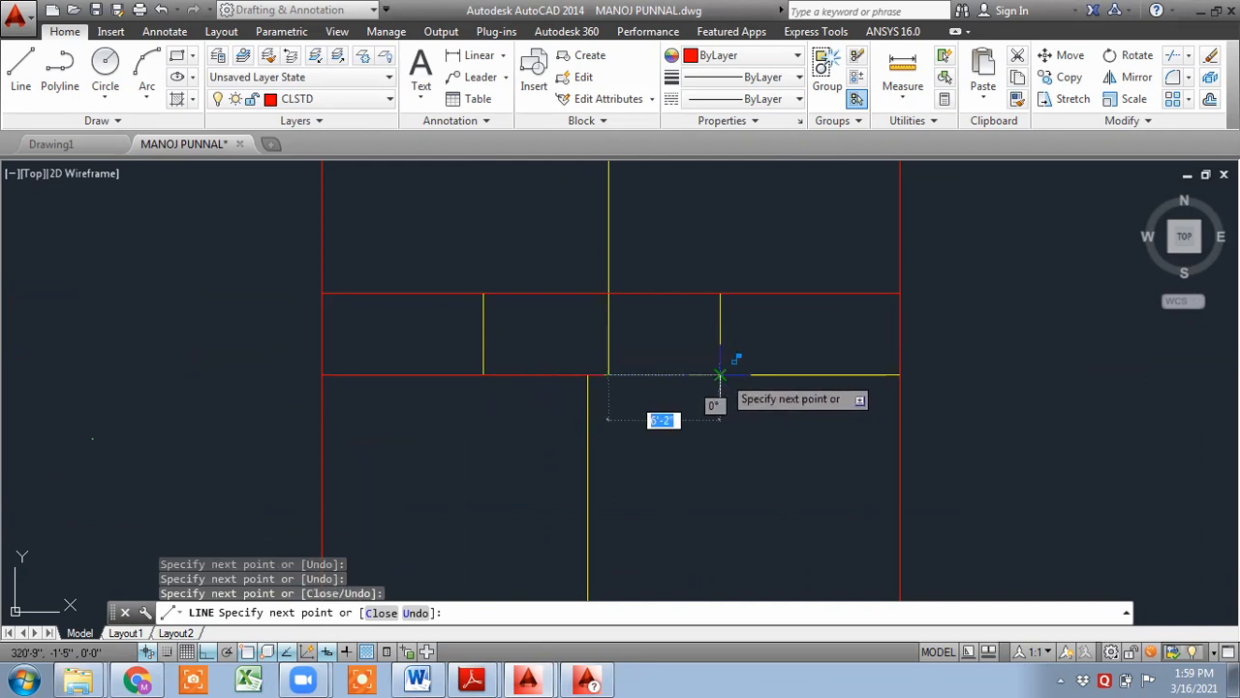
scroll(720, 375, "up", 5)
left_click(720, 375)
scroll(858, 386, "down", 2)
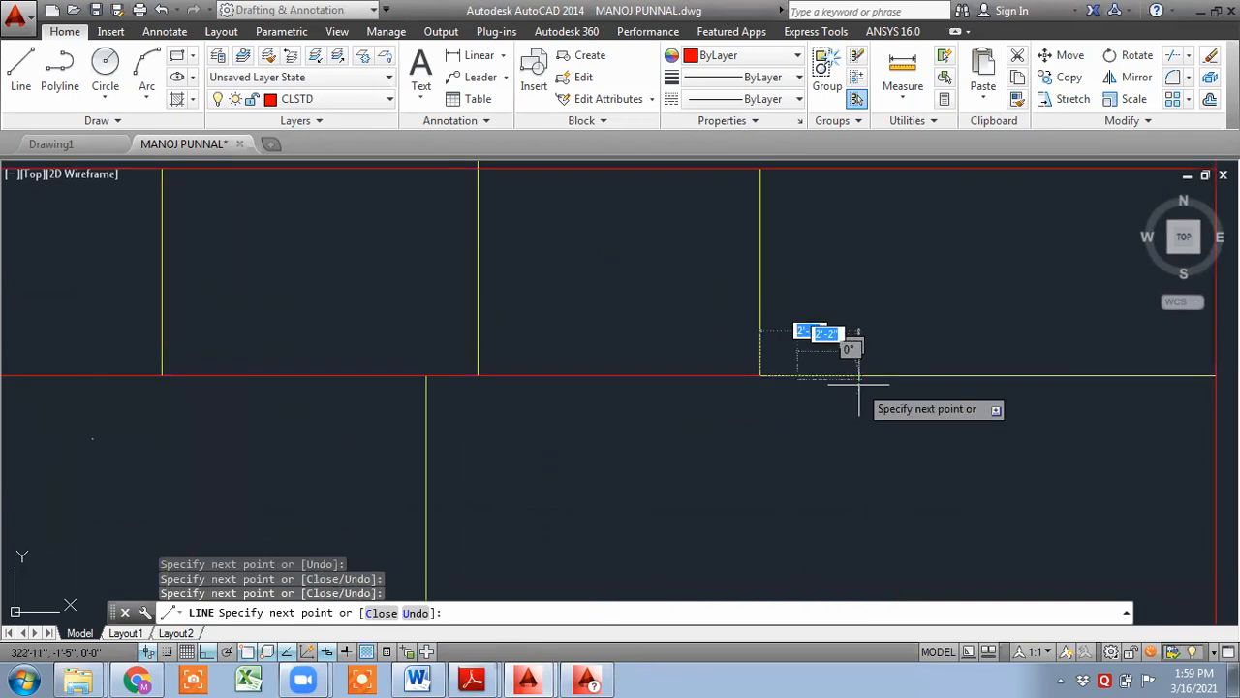
scroll(859, 385, "down", 2)
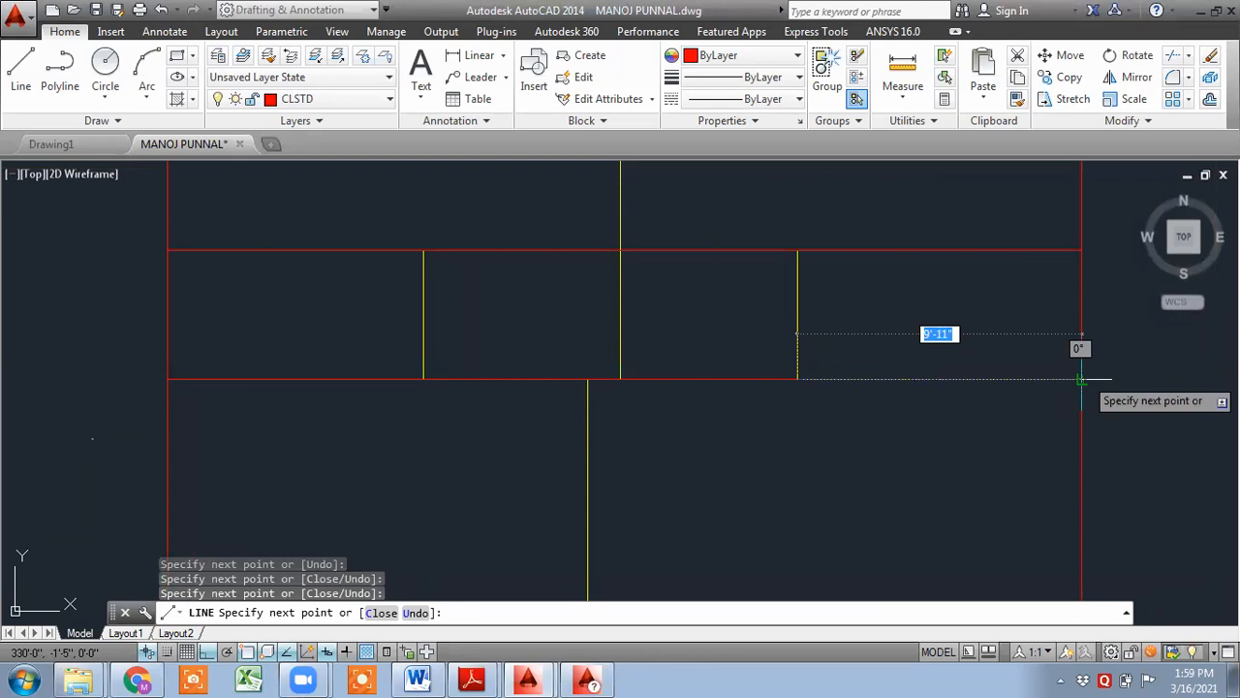
left_click(1081, 379)
key("Return")
- Draw a horizontal line along the lower bay's top edge, through the central intersection to the right edge
middle_click_drag(845, 395, 894, 262)
scroll(894, 262, "down", 2)
middle_click_drag(816, 421, 820, 259)
scroll(534, 360, "up", 2)
key("l")
key("Return")
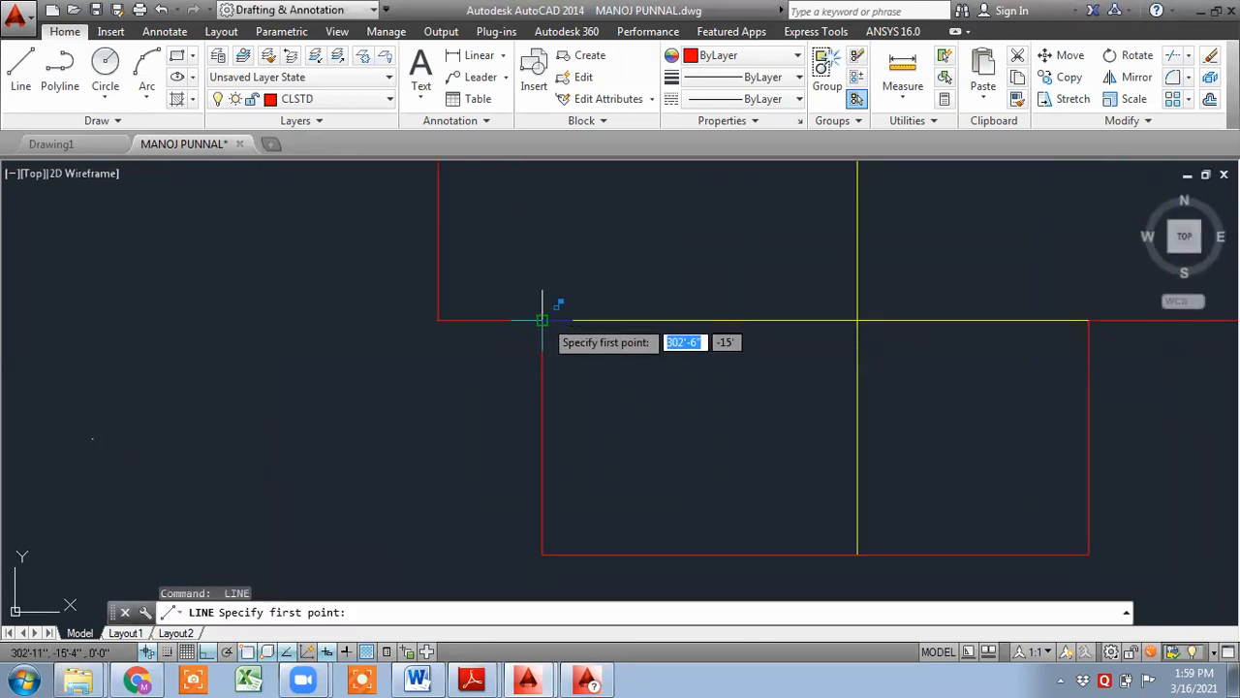
left_click(542, 320)
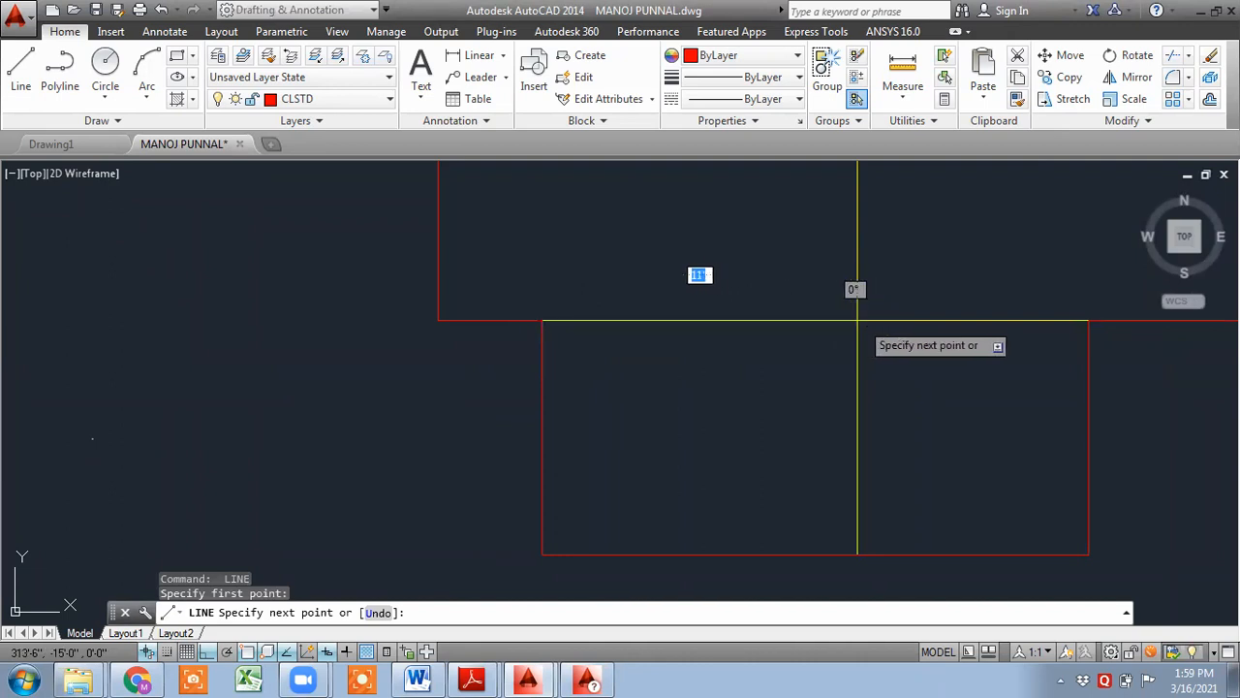
left_click(857, 320)
left_click(1089, 320)
key("Return")
key("Return")
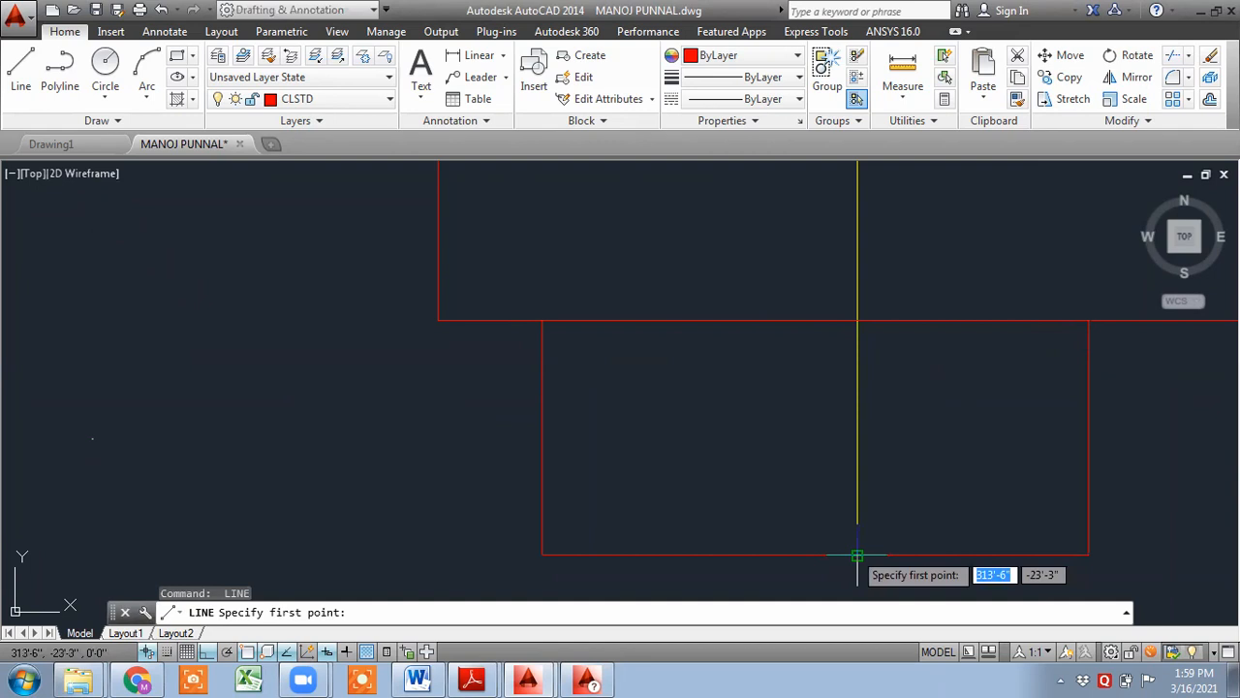
- Draw a vertical line up the central beam from the outline's bottom edge to the upper beam edge
left_click(857, 554)
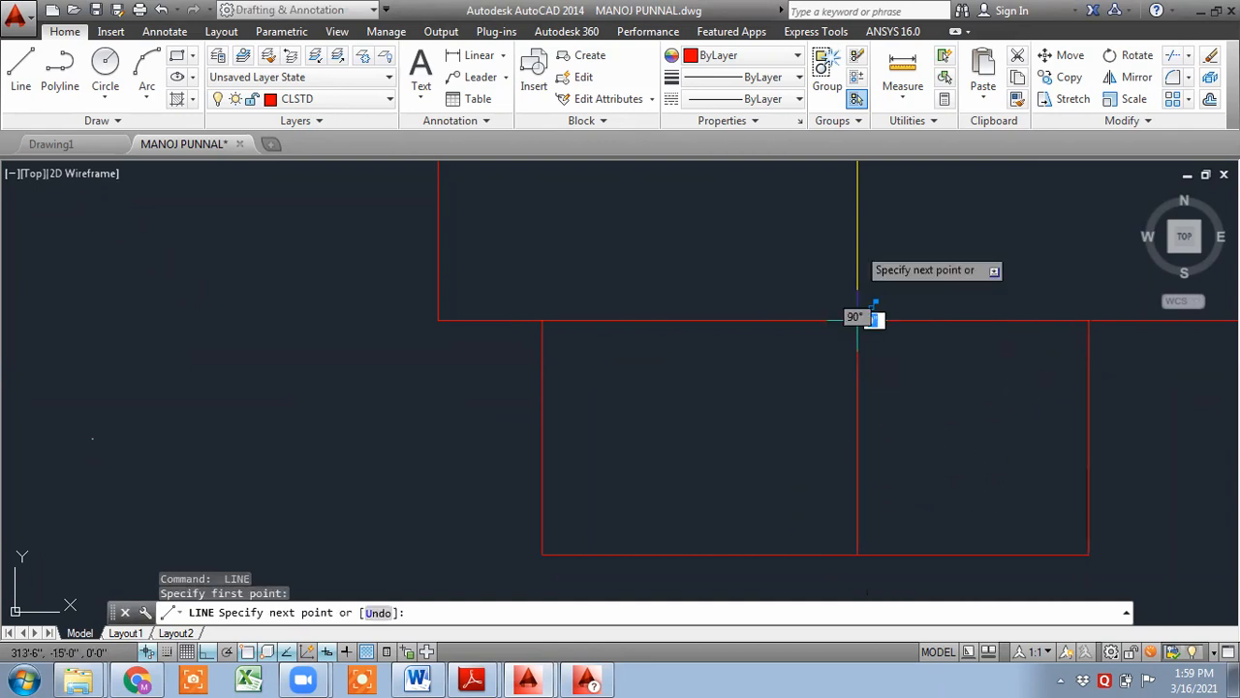
middle_click_drag(858, 320, 848, 577)
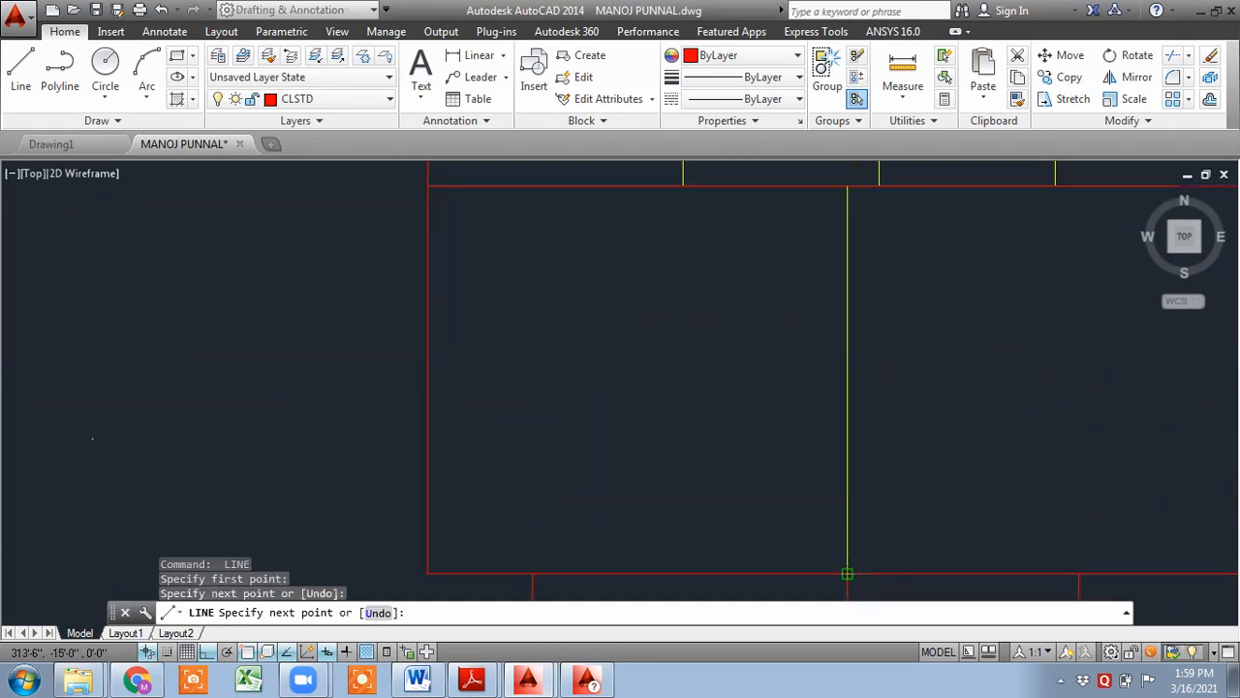
left_click(844, 191)
key("Return")
- Draw a short vertical line along the left interior beam of the middle strip
scroll(775, 244, "down", 3)
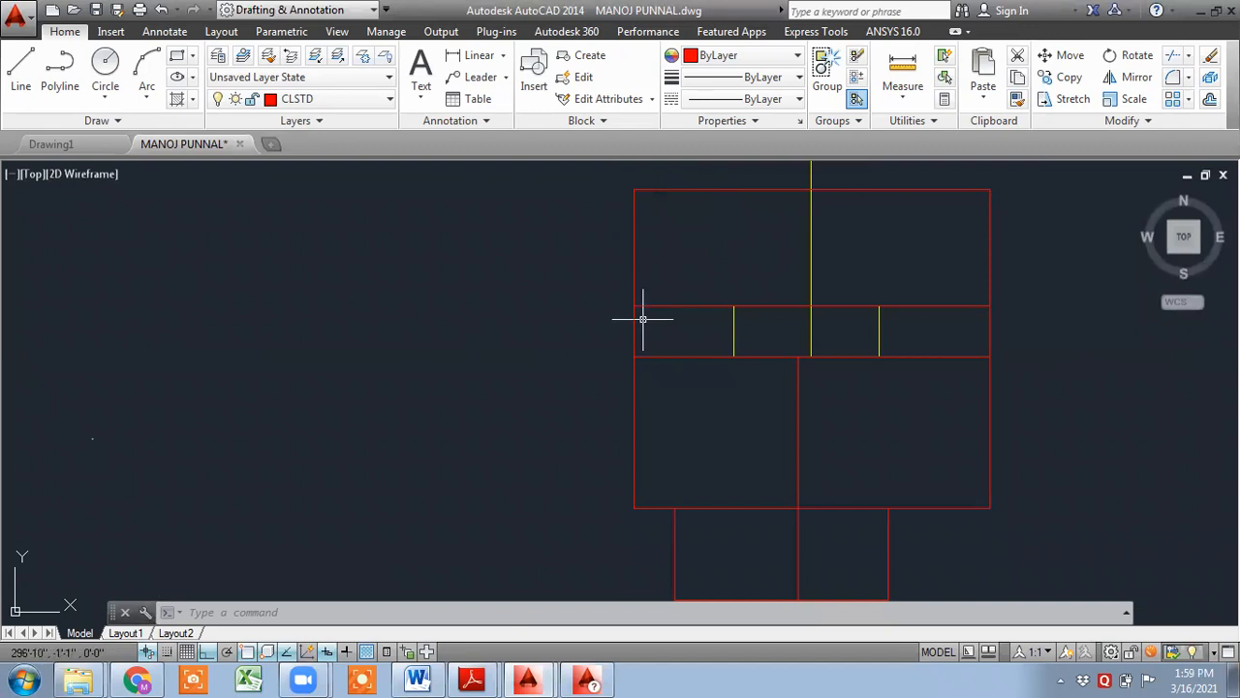
type("l")
key("Return")
scroll(678, 369, "up", 4)
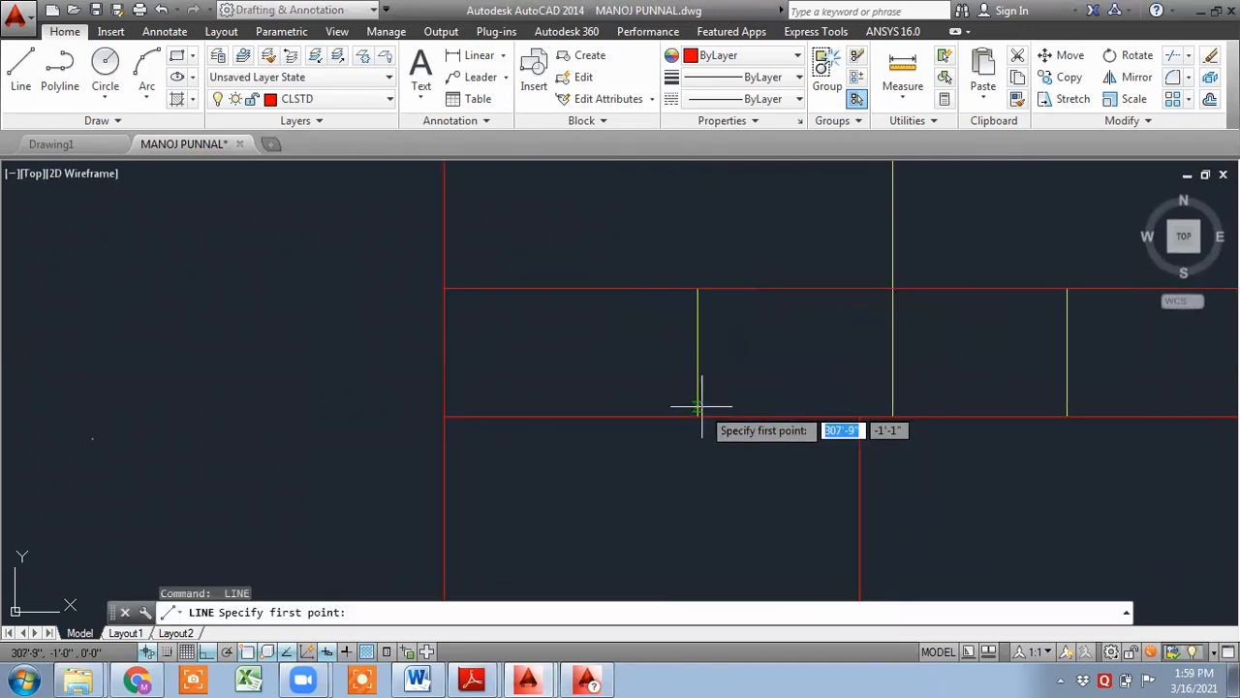
left_click(698, 417)
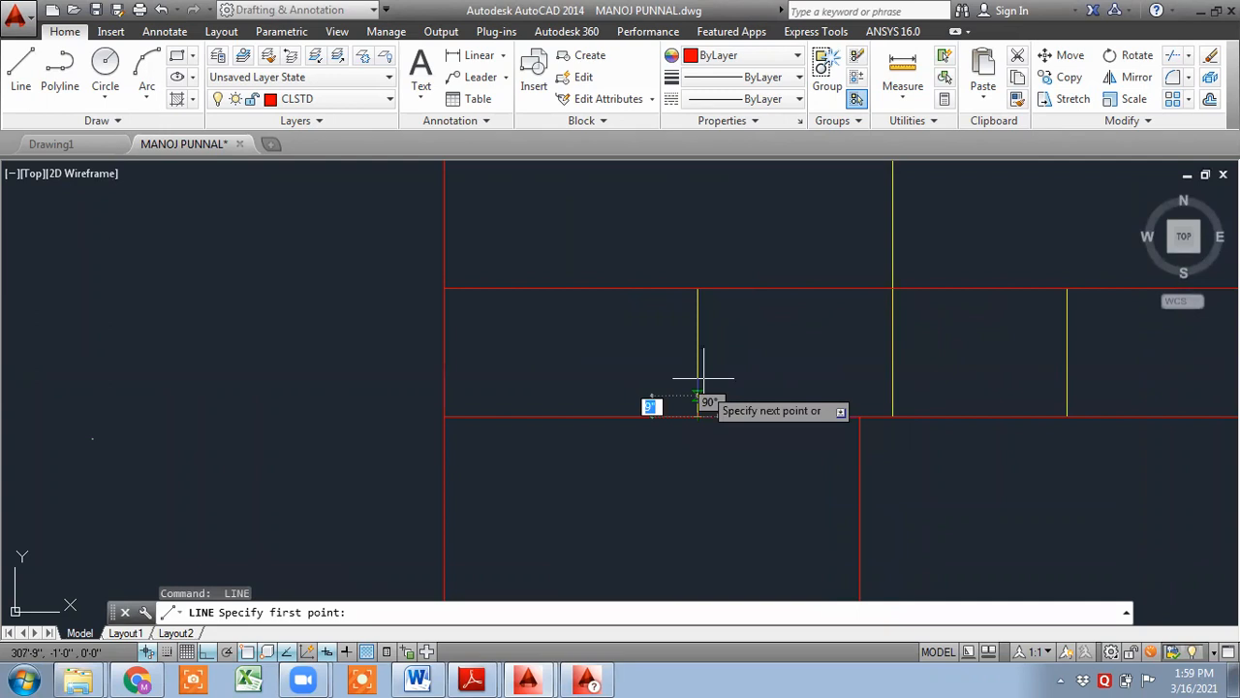
left_click(698, 289)
key("Return")
key("Return")
- Draw a vertical line up the middle beam from the middle strip's lower edge to the outline's top edge
left_click(893, 417)
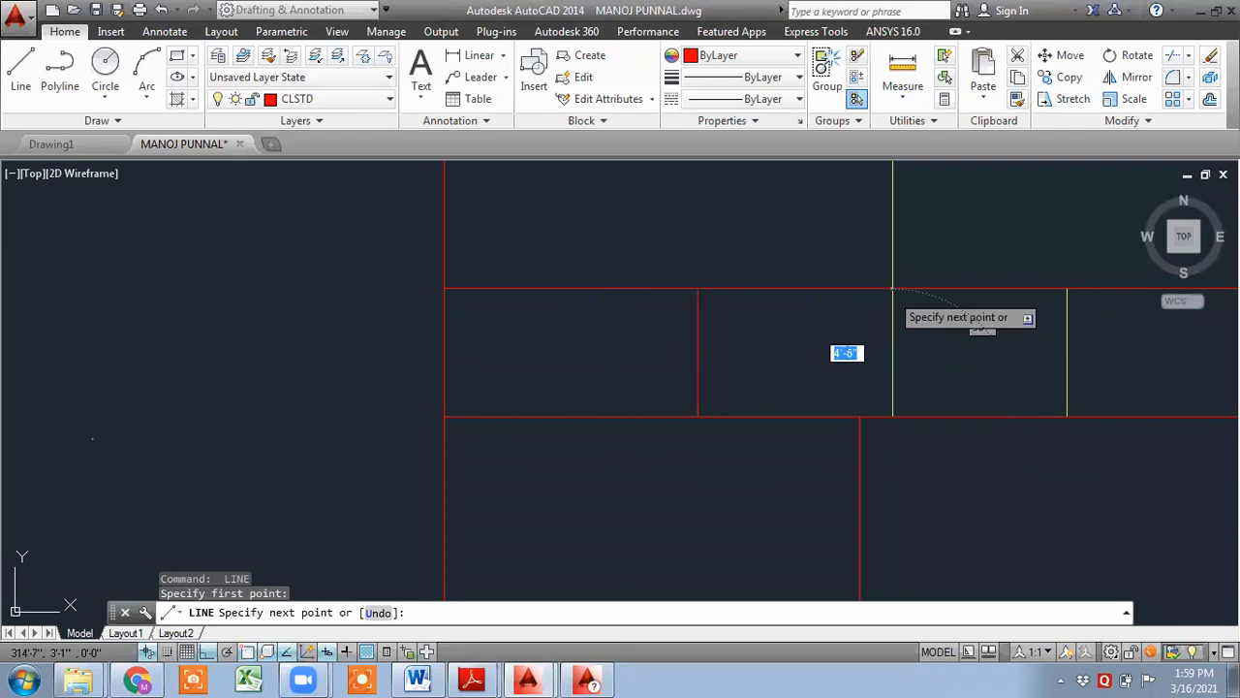
scroll(890, 286, "up", 4)
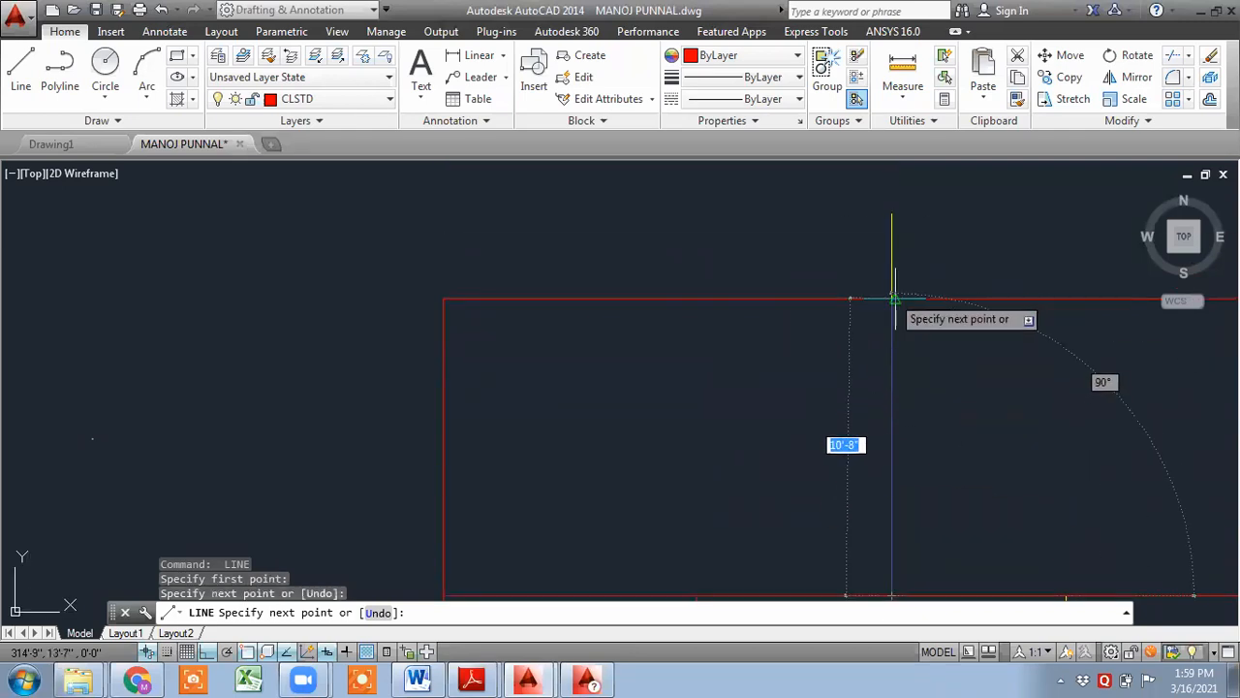
scroll(897, 290, "up", 6)
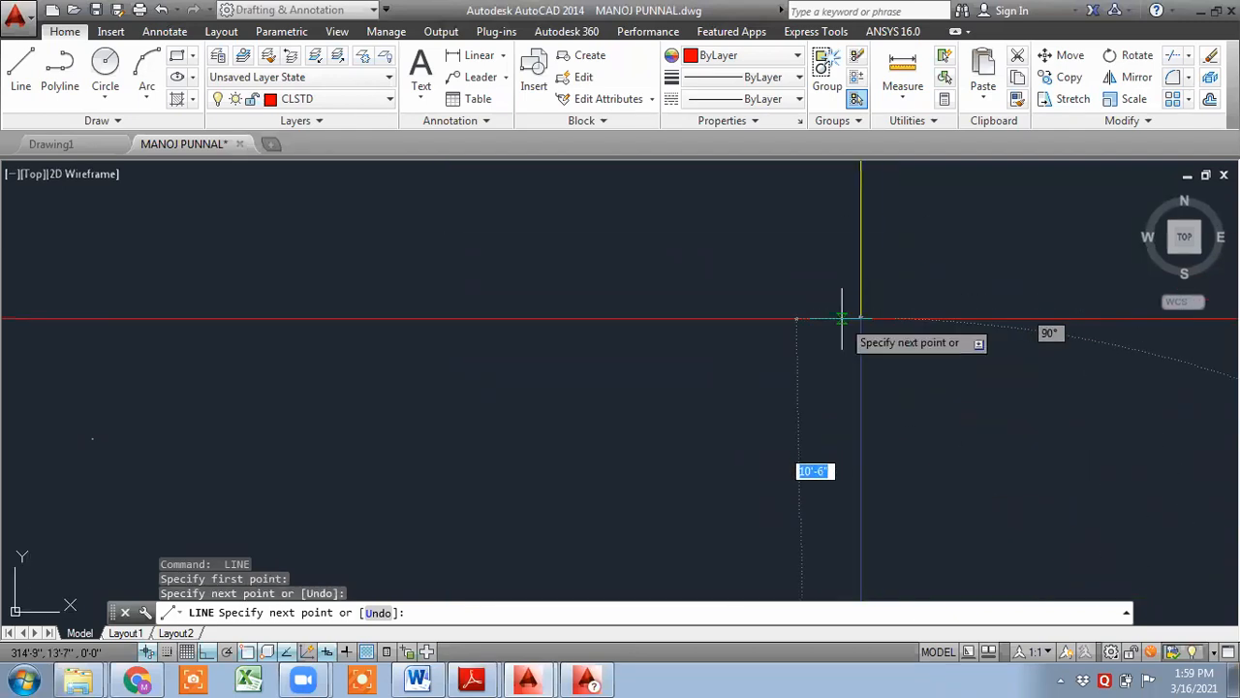
left_click(862, 318)
middle_click_drag(851, 206, 833, 489)
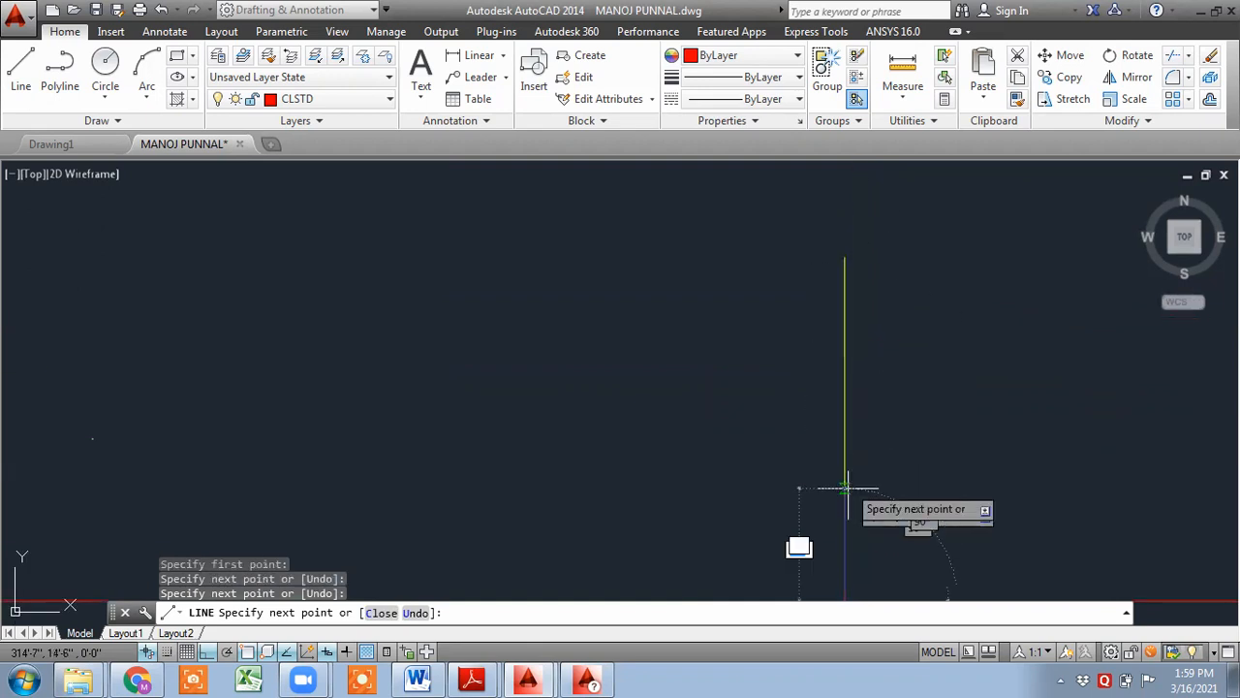
left_click(845, 257)
key("Return")
scroll(878, 302, "down", 10)
mouse_move(925, 469)
middle_mouse_down()
mouse_move(613, 235)
mouse_move(631, 410)
middle_mouse_up()
scroll(620, 243, "up", 3)
key("Return")
left_click(611, 314)
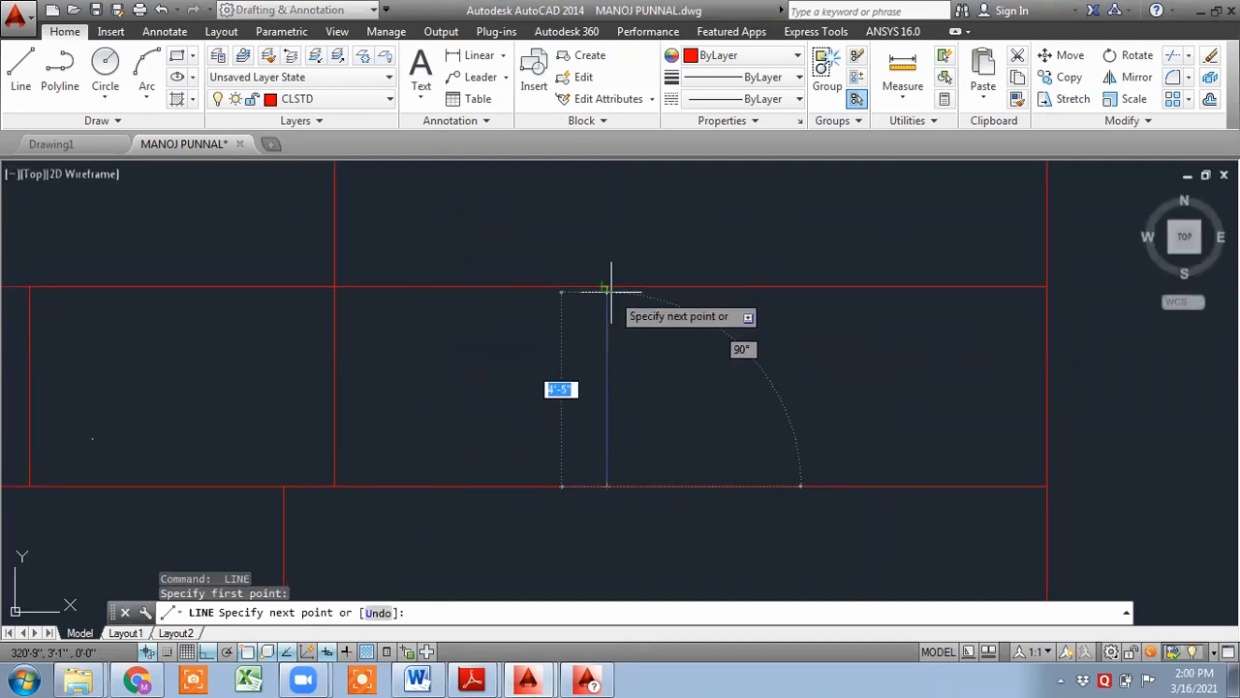
scroll(602, 287, "up", 2)
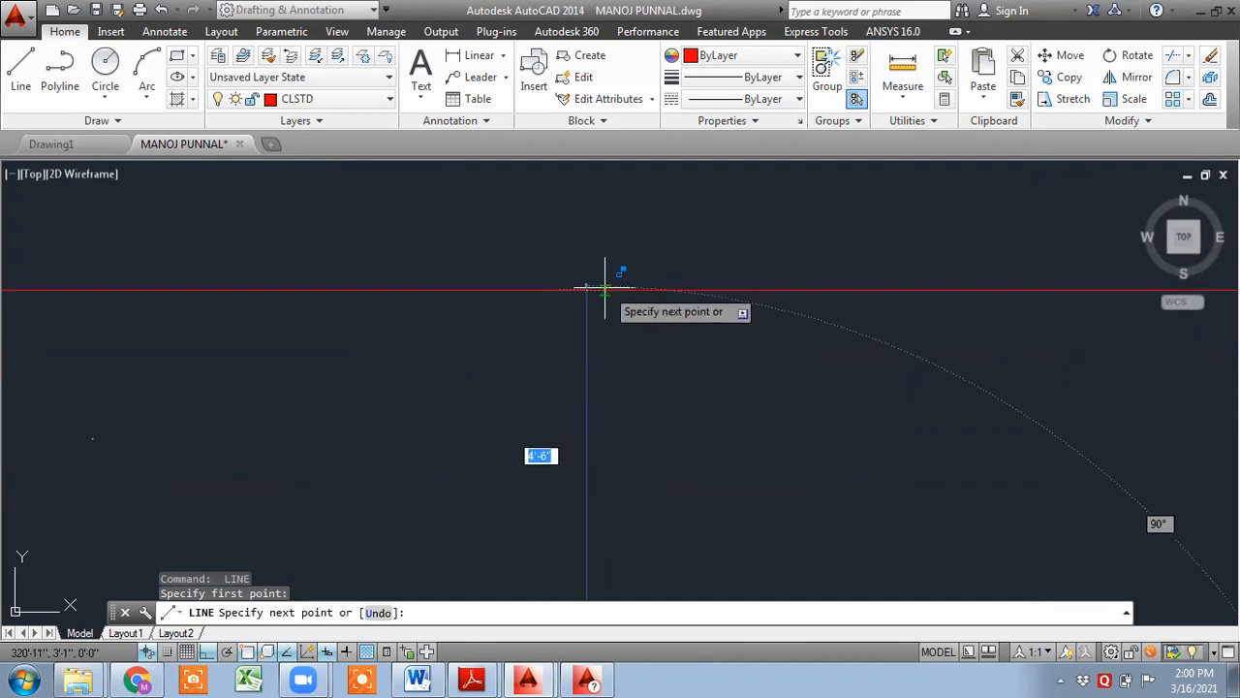
left_click(586, 289)
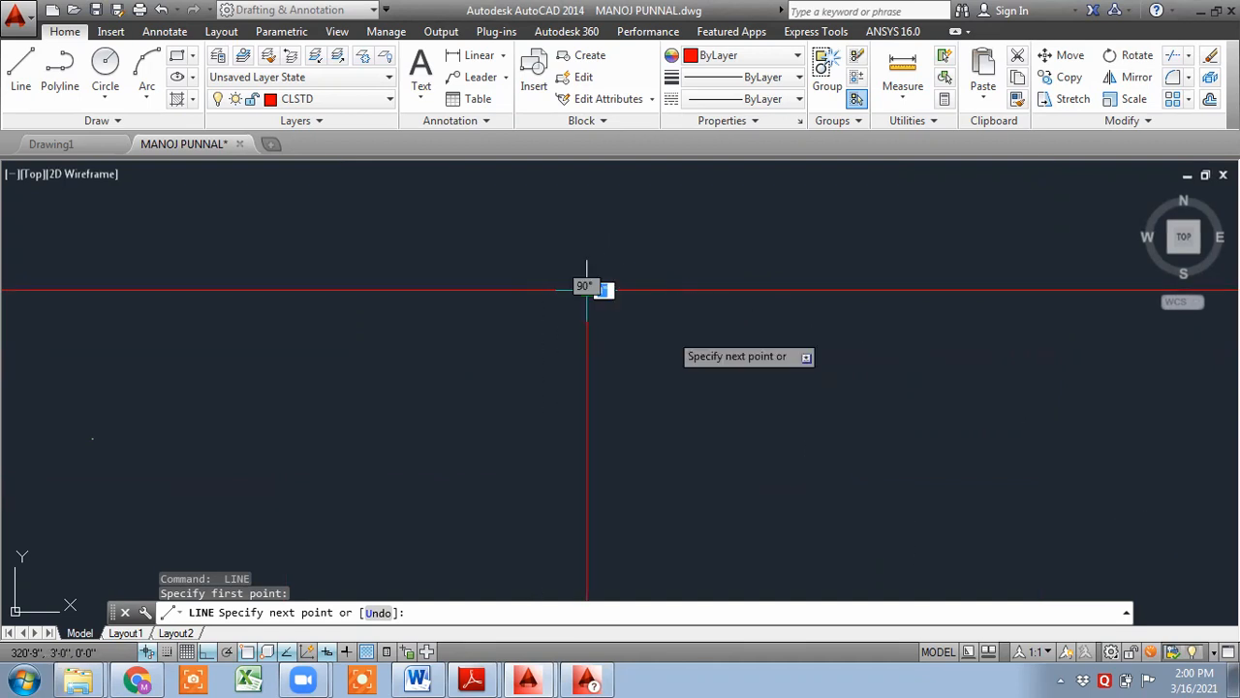
key("Escape")
- Select every line on layer CL3 with Select Similar and delete them
scroll(665, 330, "down", 5)
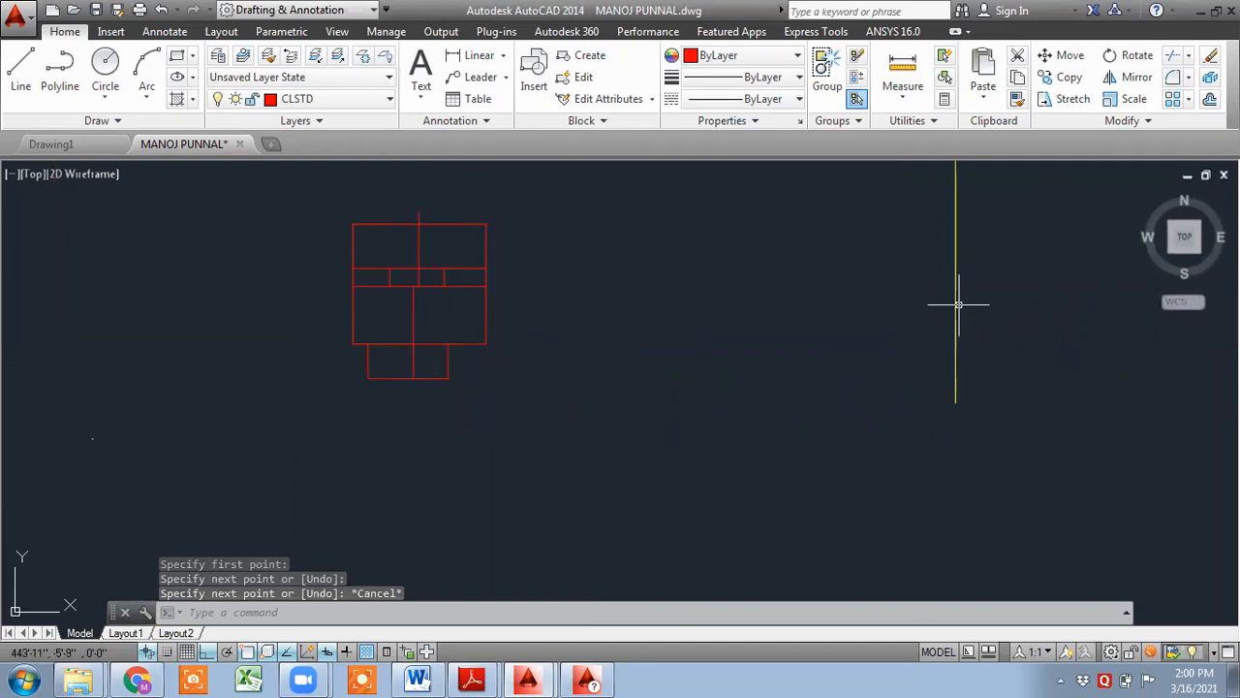
left_click(954, 300)
right_click(954, 300)
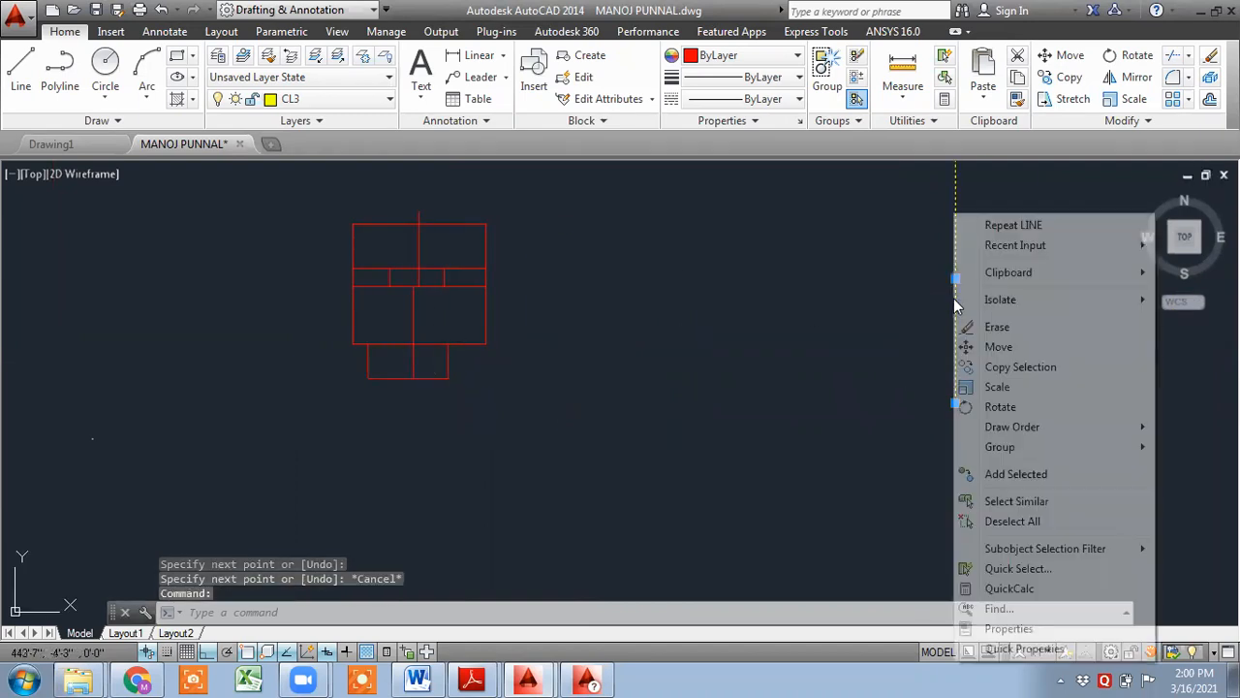
left_click(1064, 502)
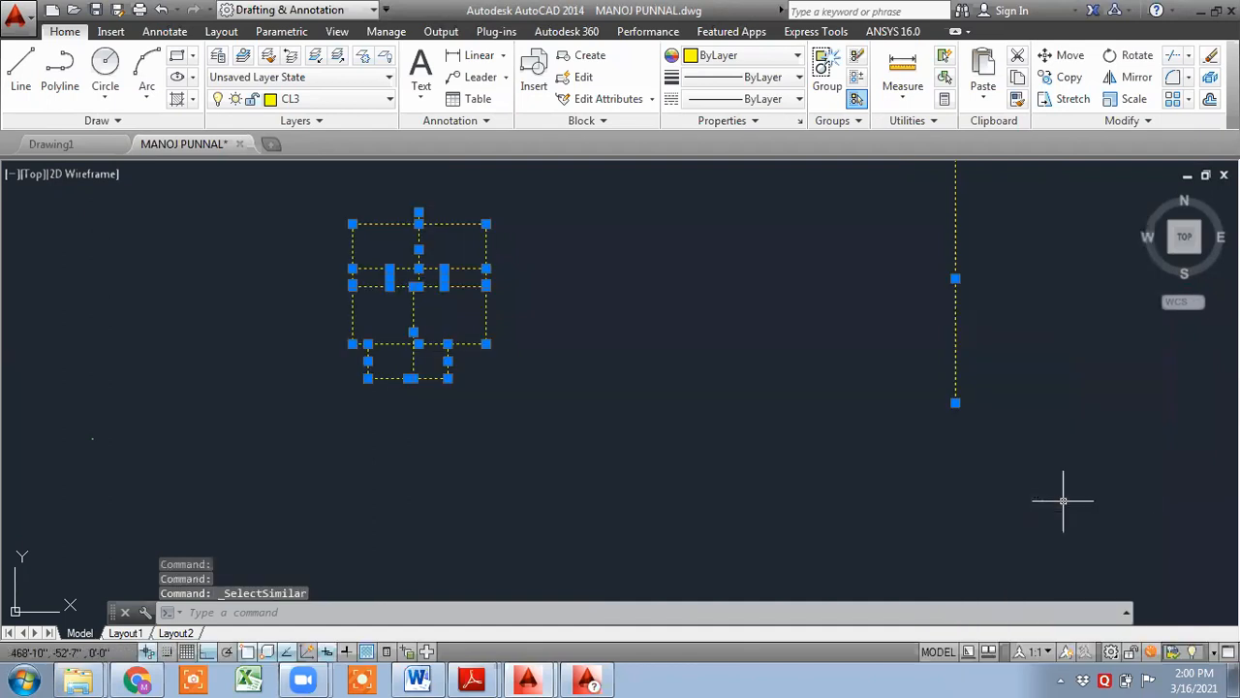
key("Delete")
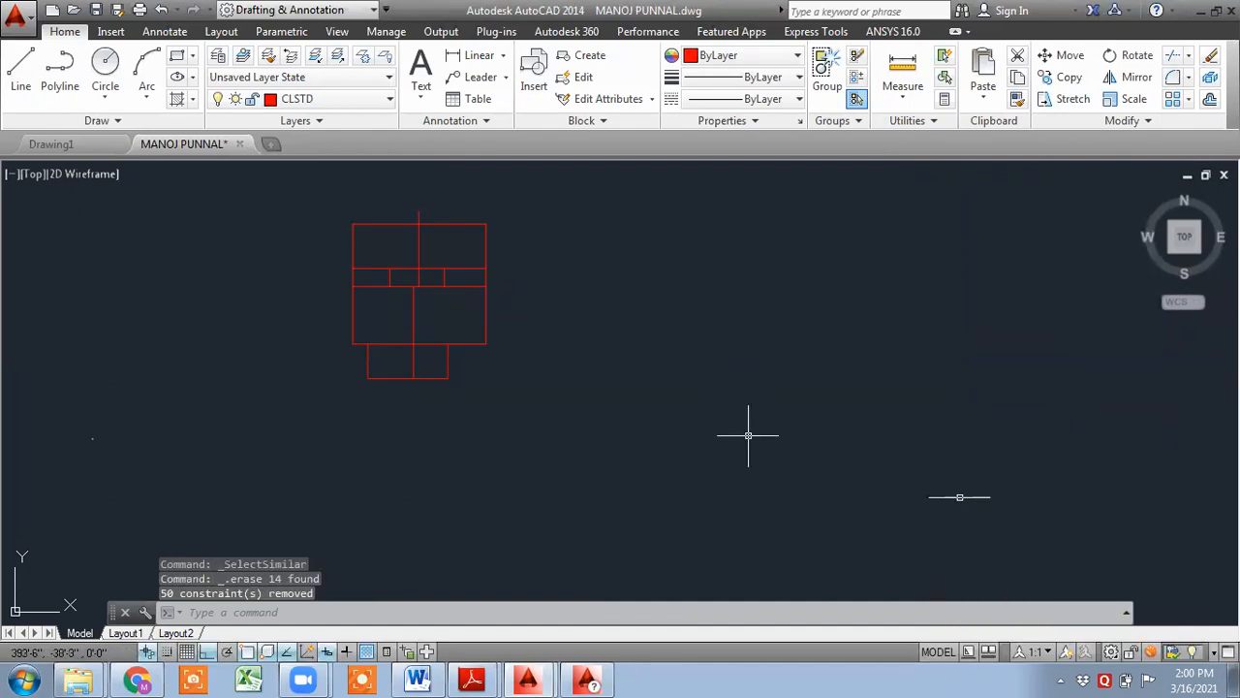
- Select the lines along the outline's top edge to inspect them, then clear the selection
middle_click_drag(670, 344, 744, 513)
scroll(406, 379, "up", 8)
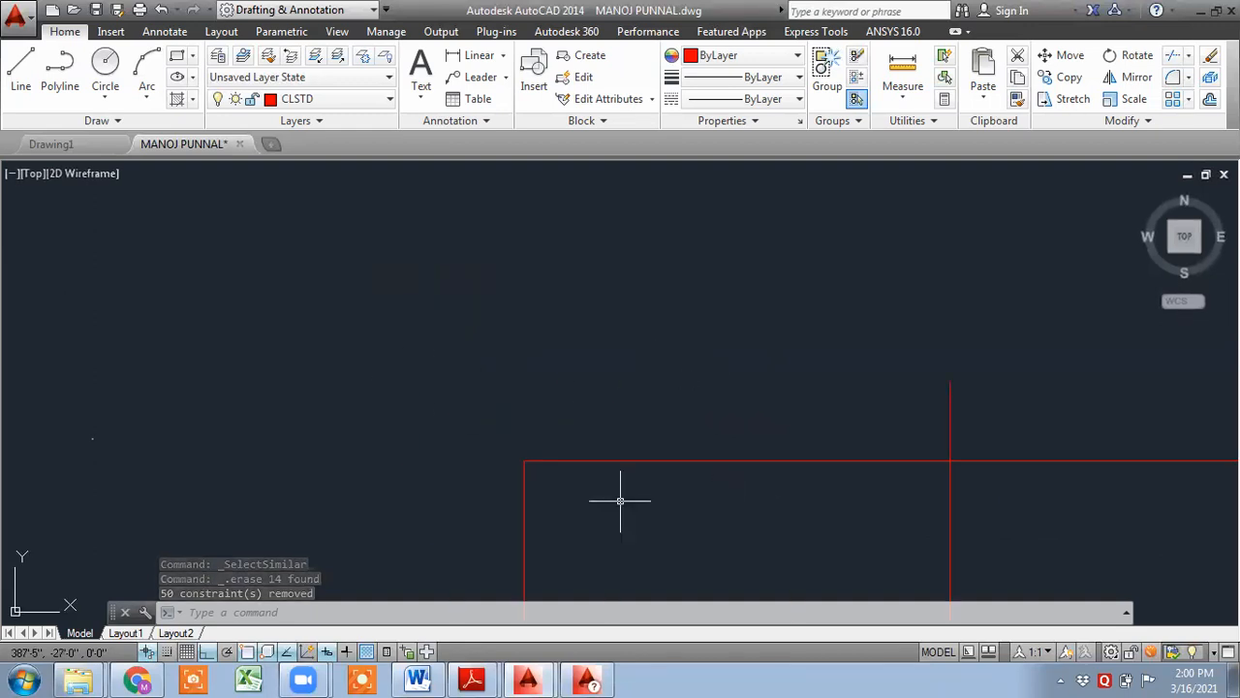
left_click(621, 501)
left_click(590, 416)
middle_click_drag(849, 510, 503, 263)
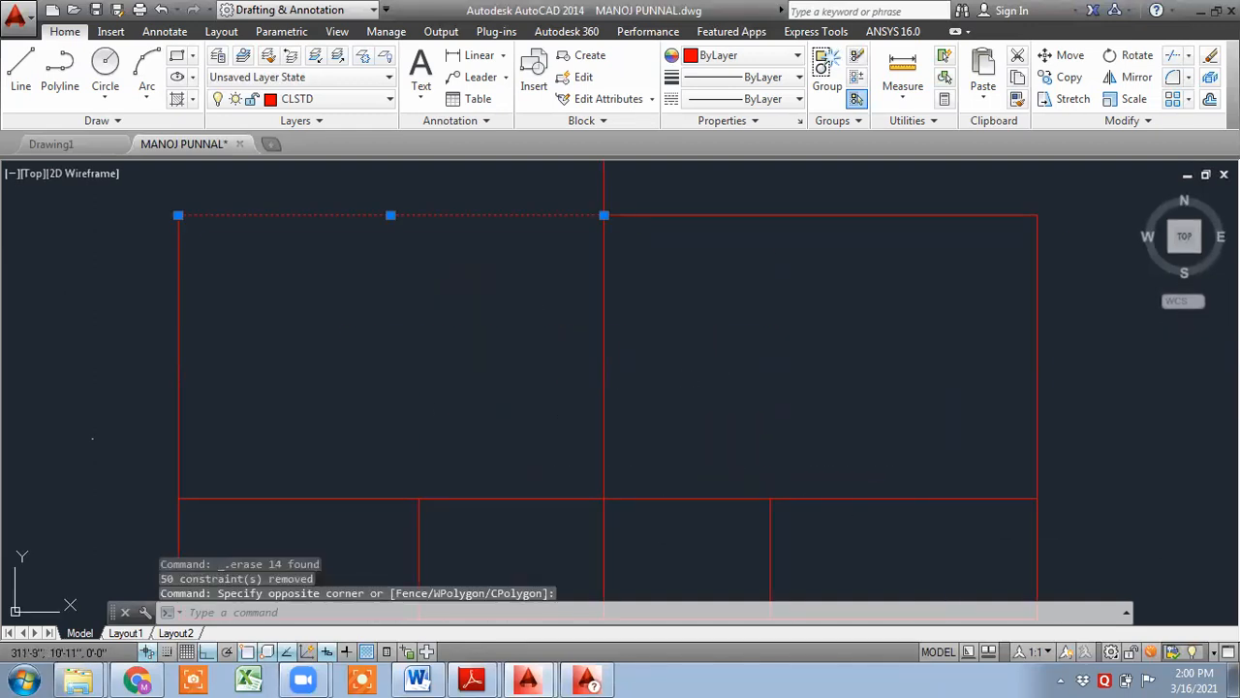
left_click(678, 378)
left_click(526, 287)
left_click(845, 312)
left_click(673, 182)
left_click(689, 219)
left_click(704, 297)
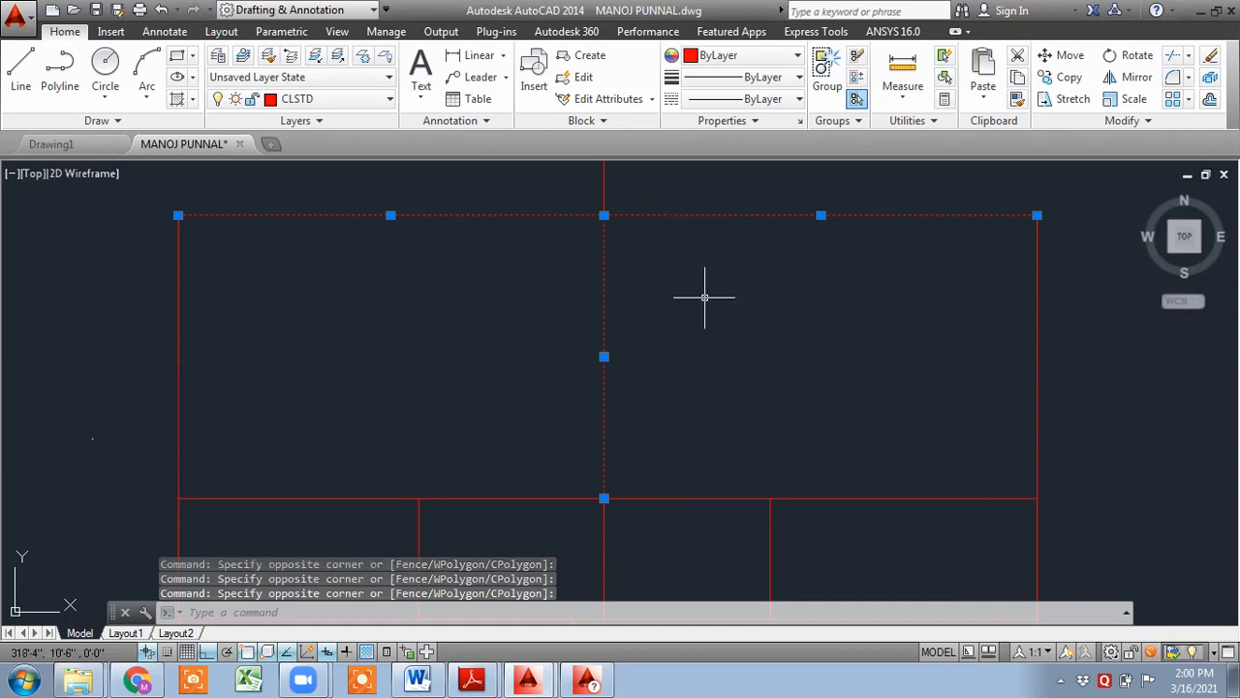
key("Escape")
- Select the lines along the interior horizontal beam edge to inspect them, then clear the selection
scroll(674, 438, "up", 2)
middle_click_drag(680, 477, 714, 290)
scroll(714, 345, "down", 4)
scroll(641, 426, "up", 6)
left_click(841, 451)
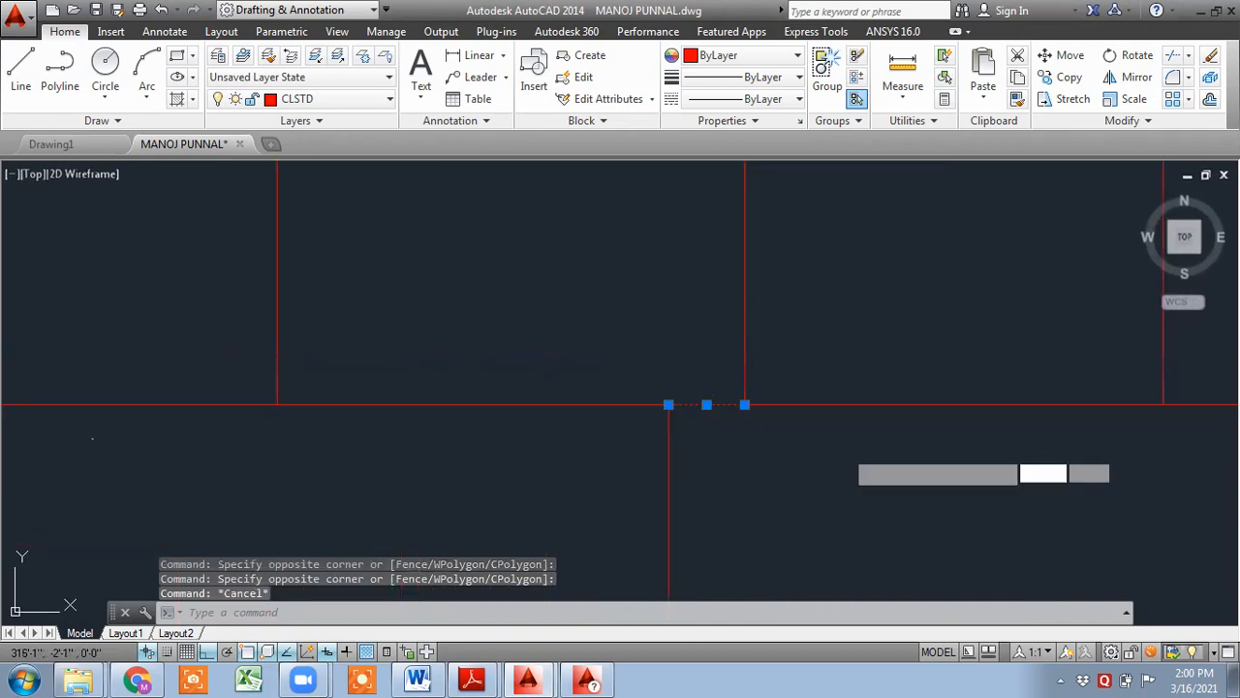
left_click(937, 369)
left_click(639, 408)
left_click(689, 436)
left_click(928, 479)
left_click(858, 378)
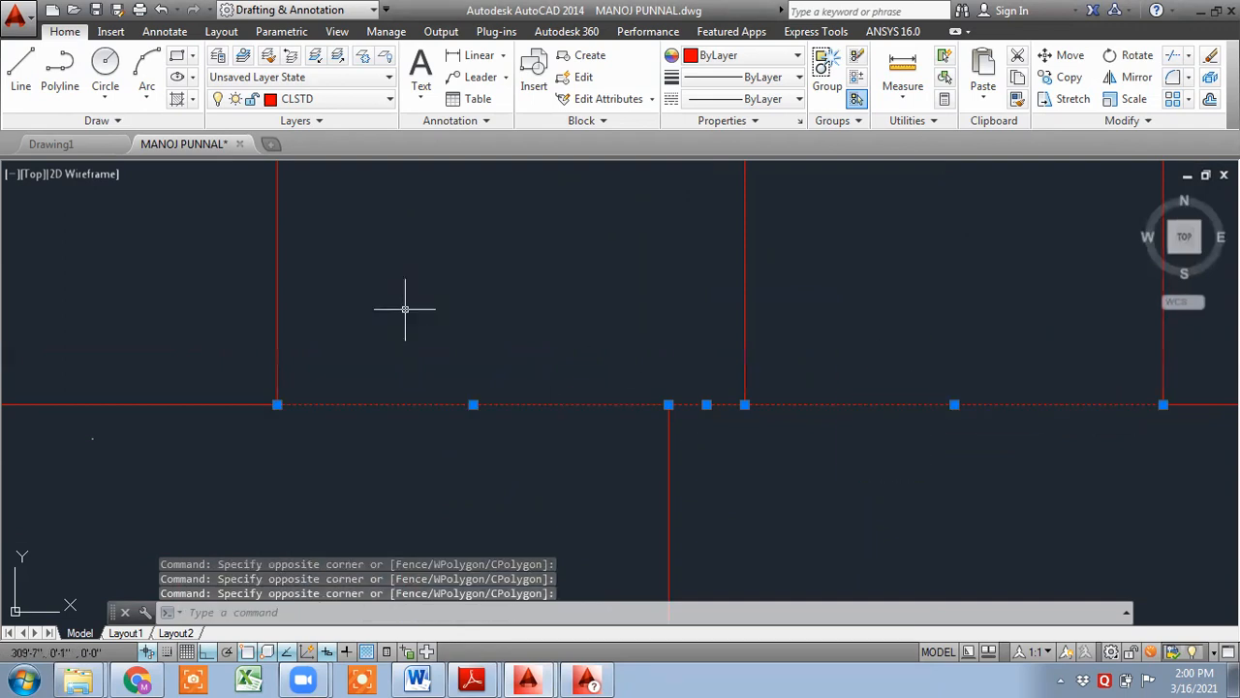
key("Escape")
key("Escape")
- Window-select the whole beam layout and copy it to the clipboard
scroll(719, 334, "down", 6)
left_click(576, 270)
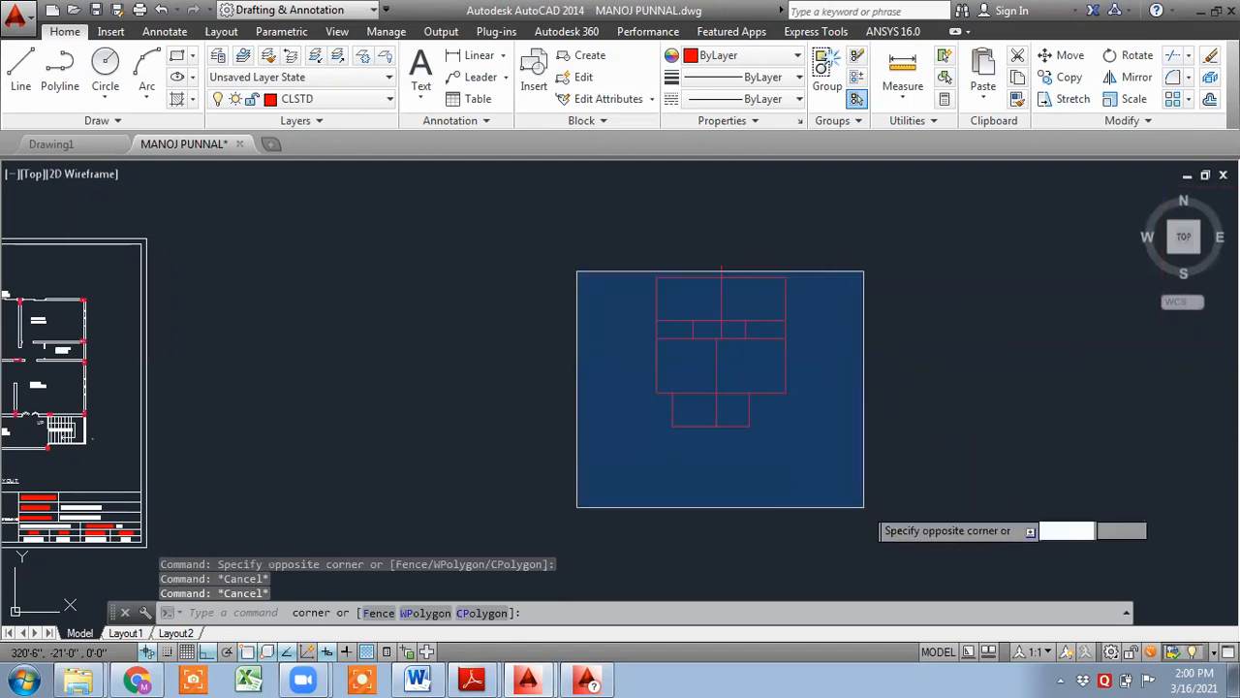
left_click(562, 340)
left_click(541, 258)
left_click(921, 524)
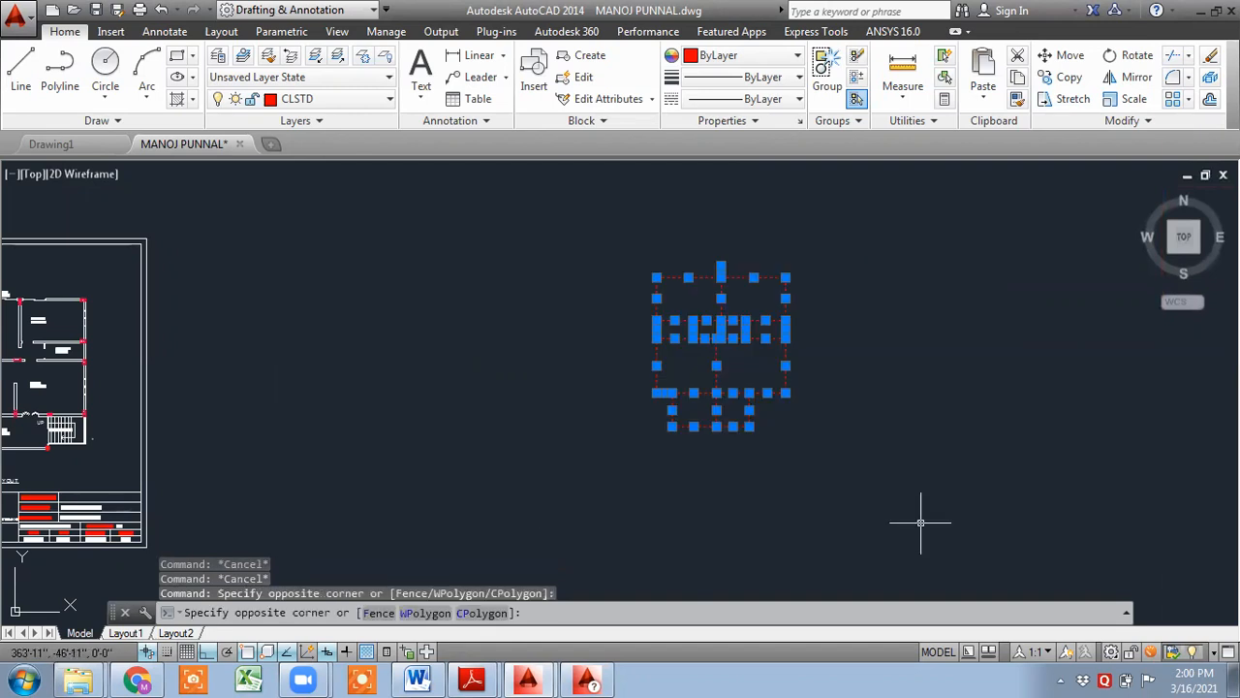
key("ctrl+c")
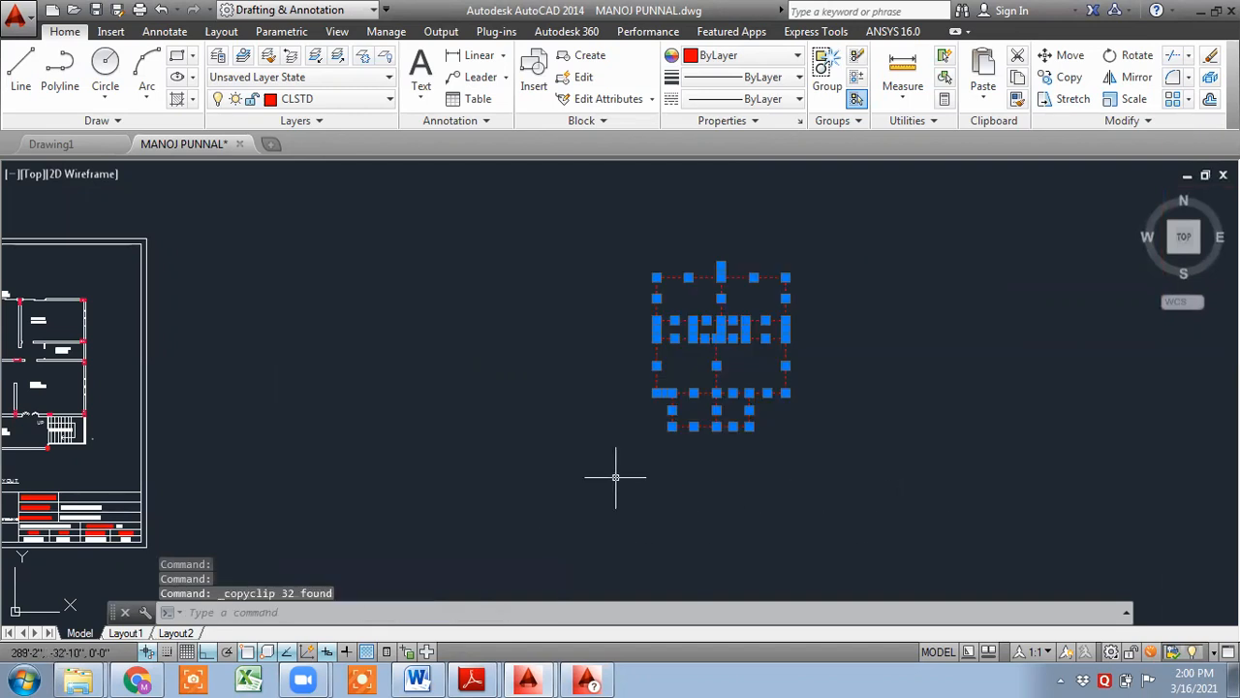
- Create a new drawing from the acad.dwt template and paste the copied beam layout at insertion point 0,0
left_click(273, 145)
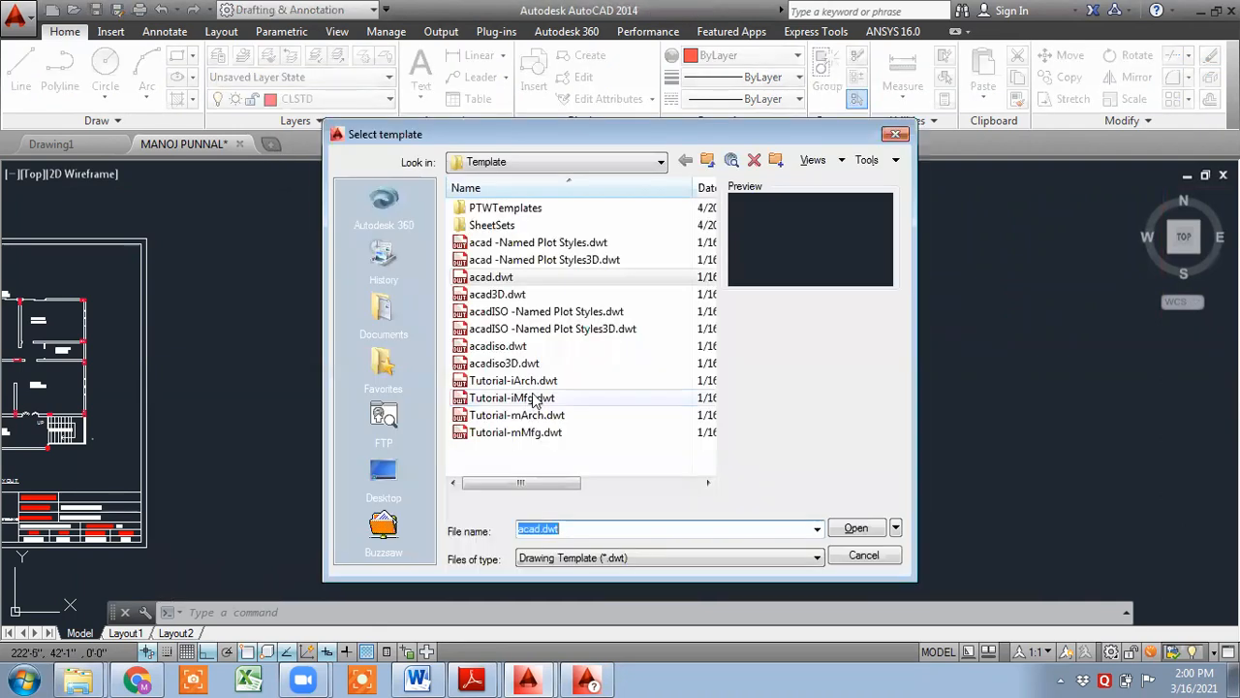
left_click(861, 530)
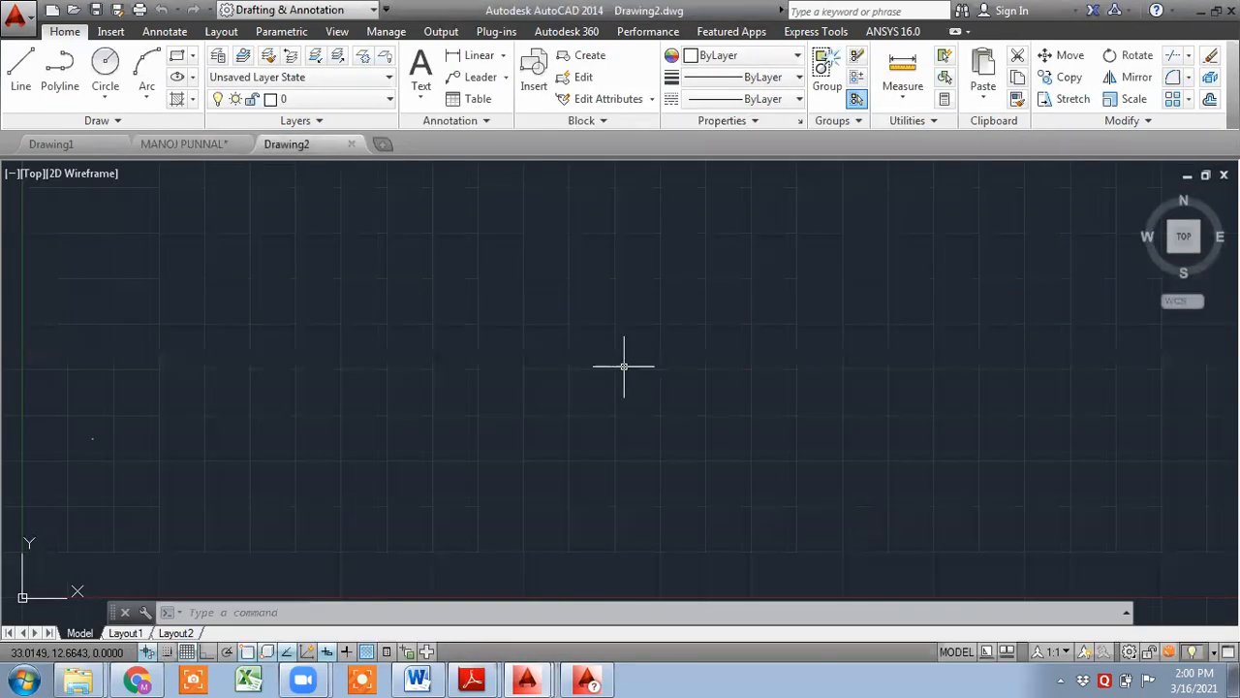
key("ctrl+v")
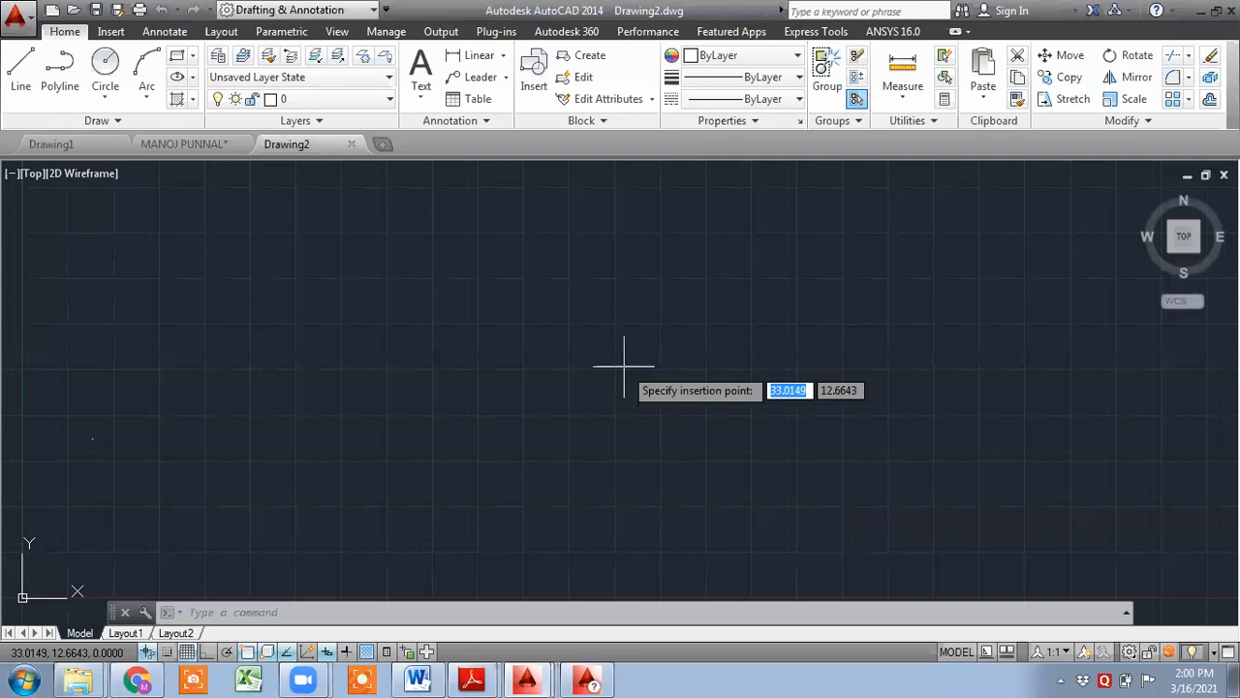
type("0")
key("Tab")
type("0")
key("Tab")
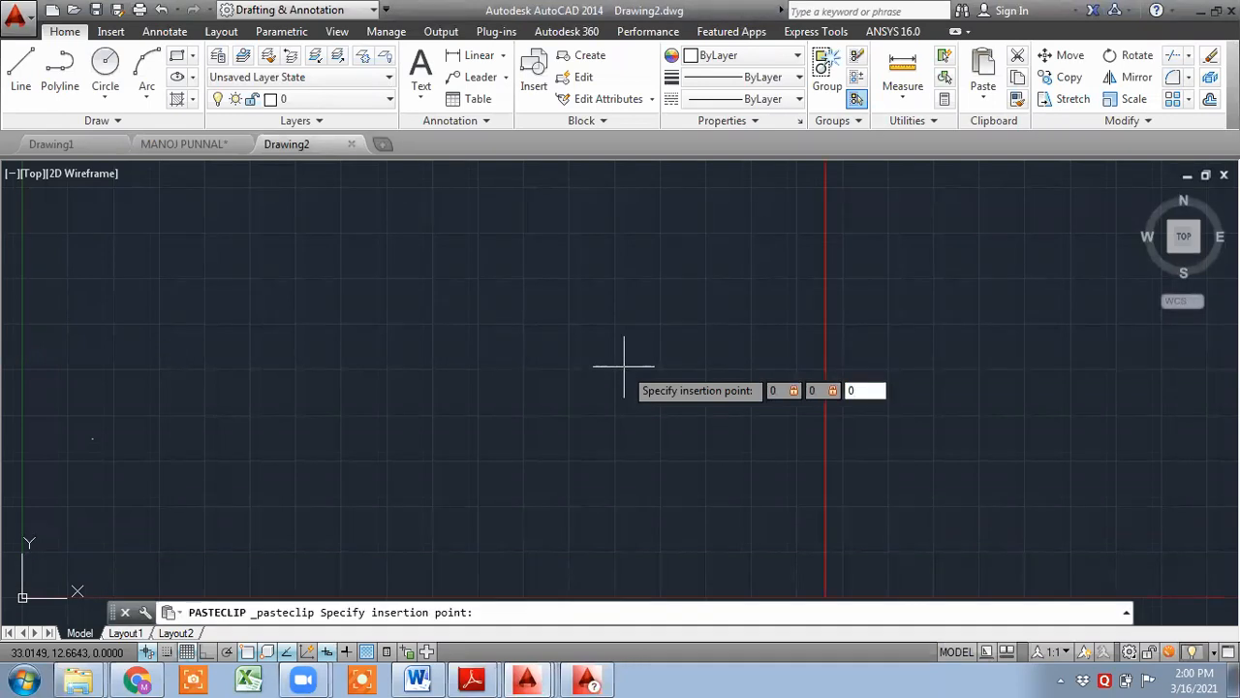
key("Return")
scroll(625, 366, "down", 5)
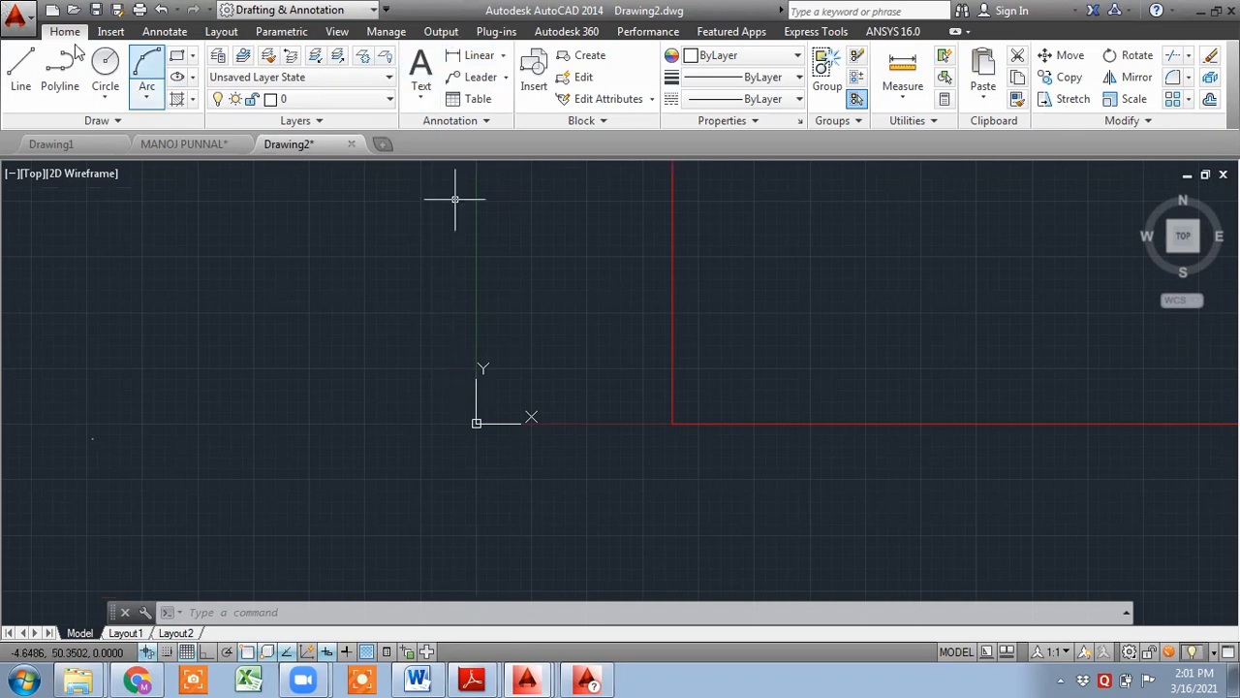
left_click(334, 35)
left_click(124, 99)
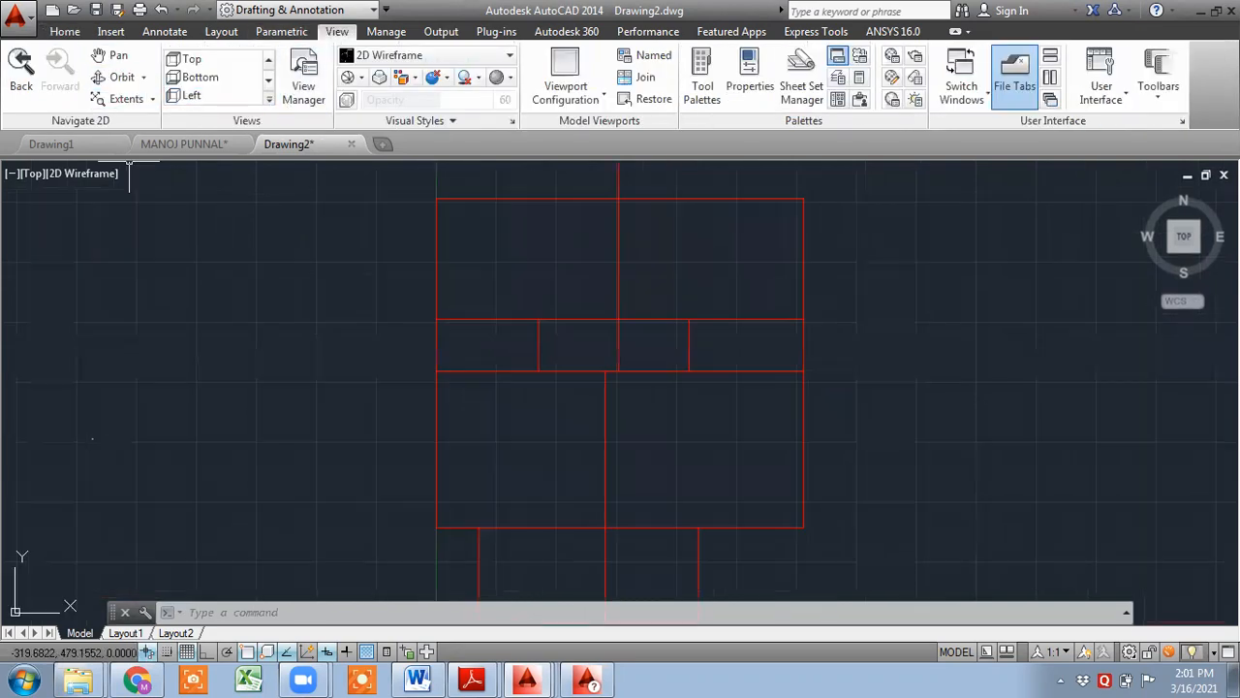
middle_click_drag(630, 241, 523, 373)
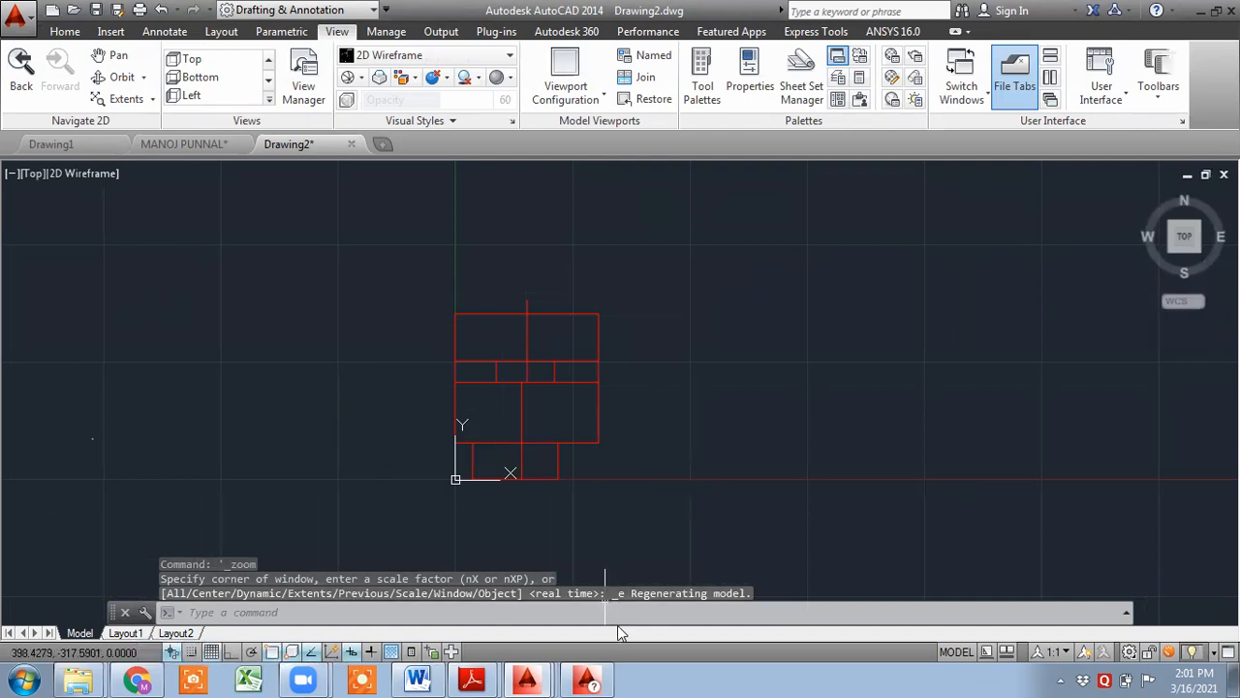
mouse_move(545, 677)
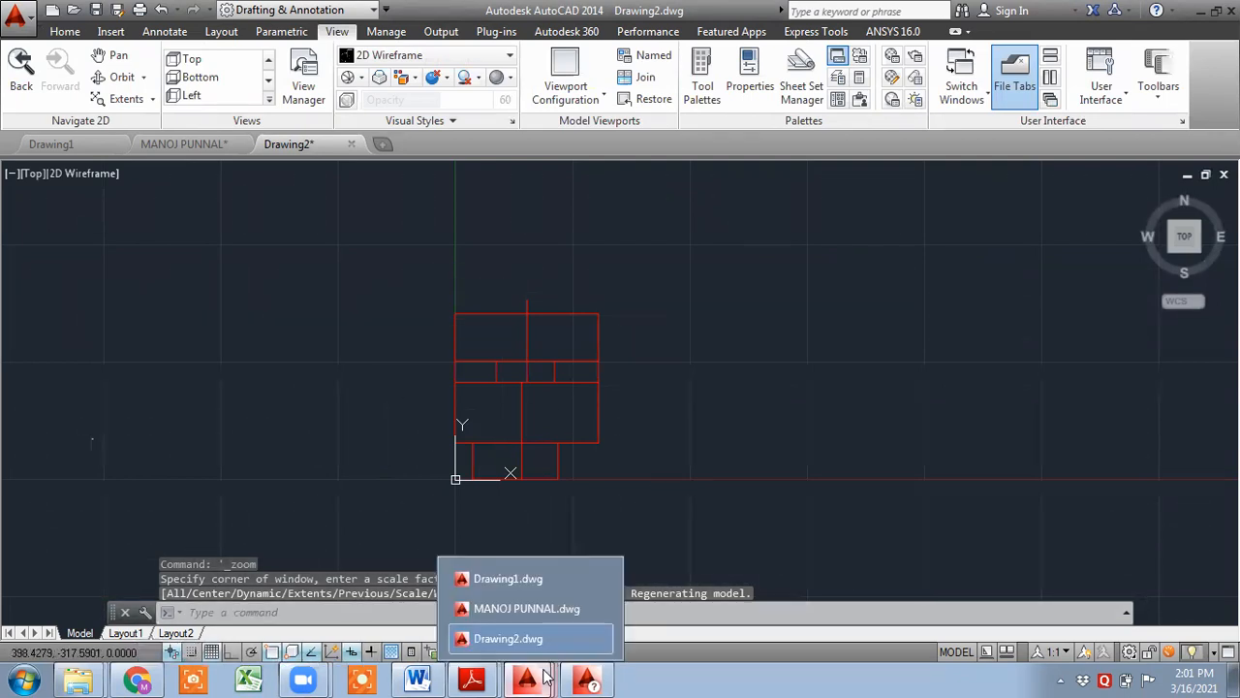
left_click(543, 611)
type("un")
key("Return")
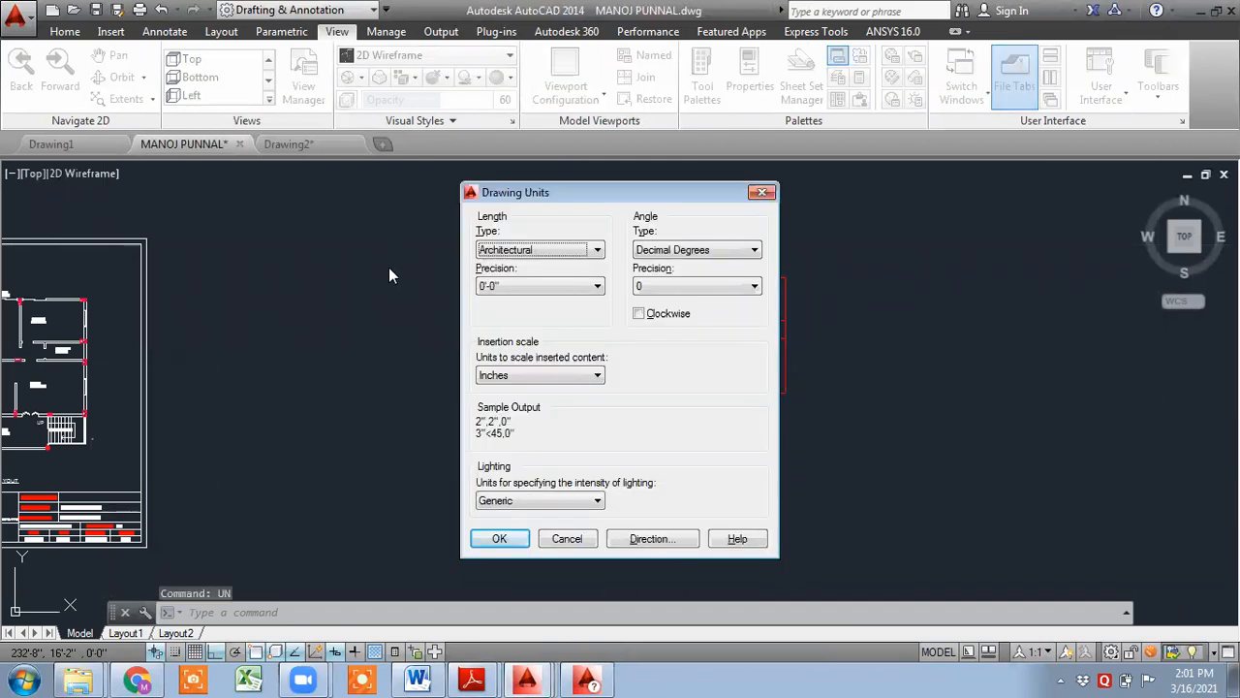
left_click(762, 194)
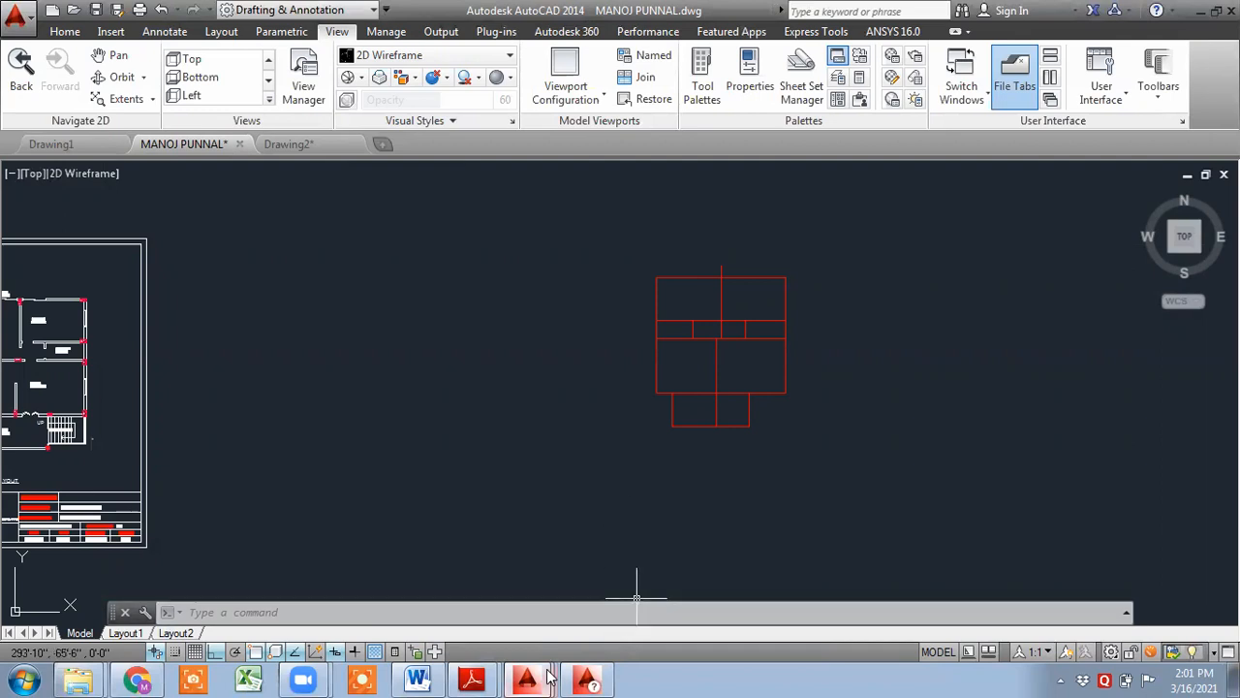
- In Drawing2, set the drawing units to Centimeters, Decimal format, precision 4, answering yes to scaling inserted and existing objects
mouse_move(526, 678)
left_click(523, 578)
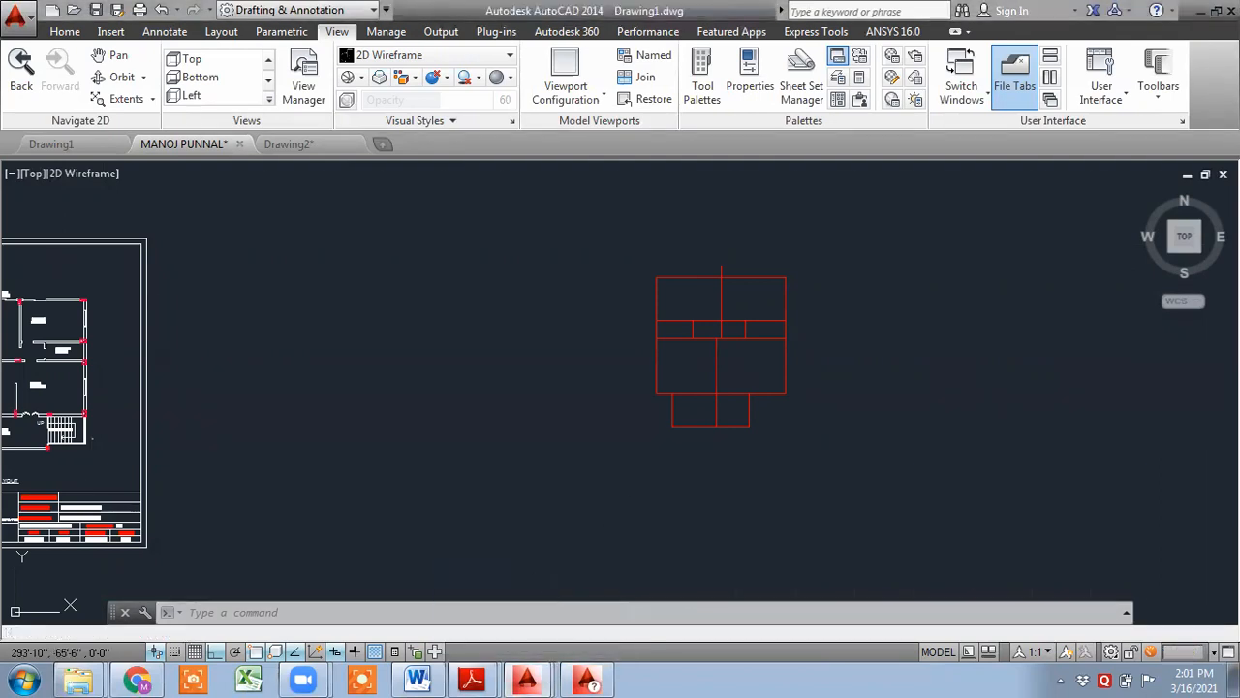
mouse_move(523, 678)
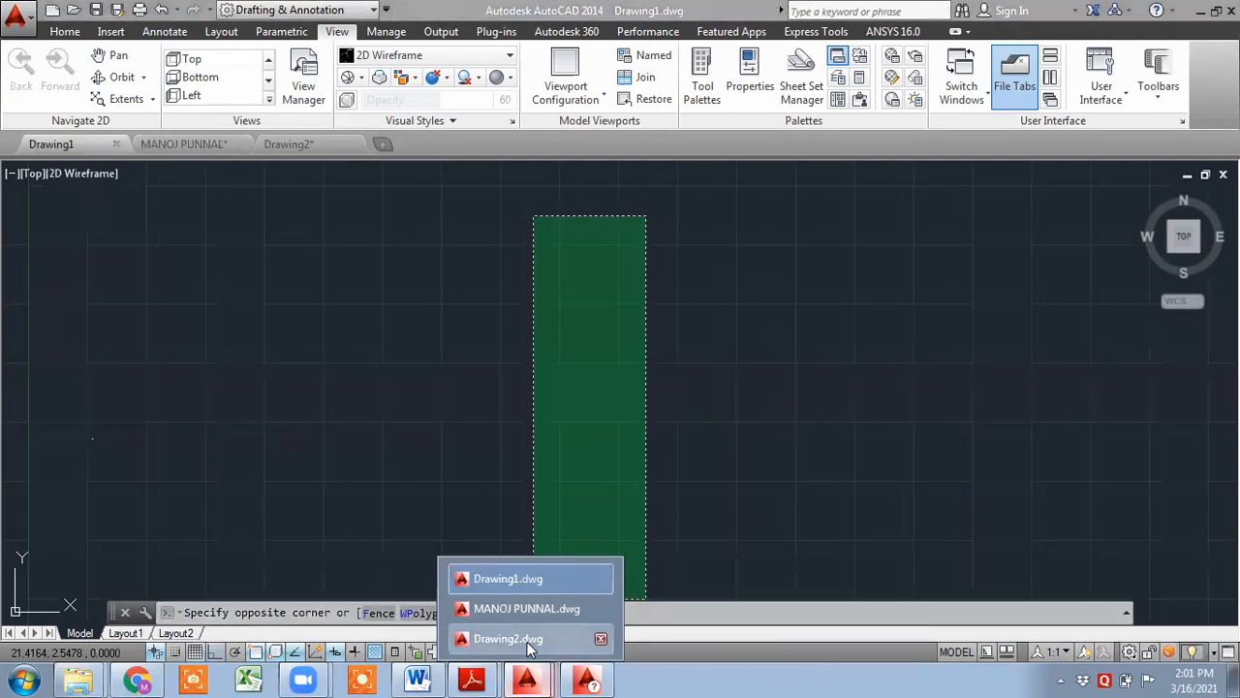
left_click(514, 635)
middle_click(562, 532)
scroll(492, 435, "up", 4)
scroll(498, 443, "down", 2)
middle_click_drag(492, 447, 491, 421)
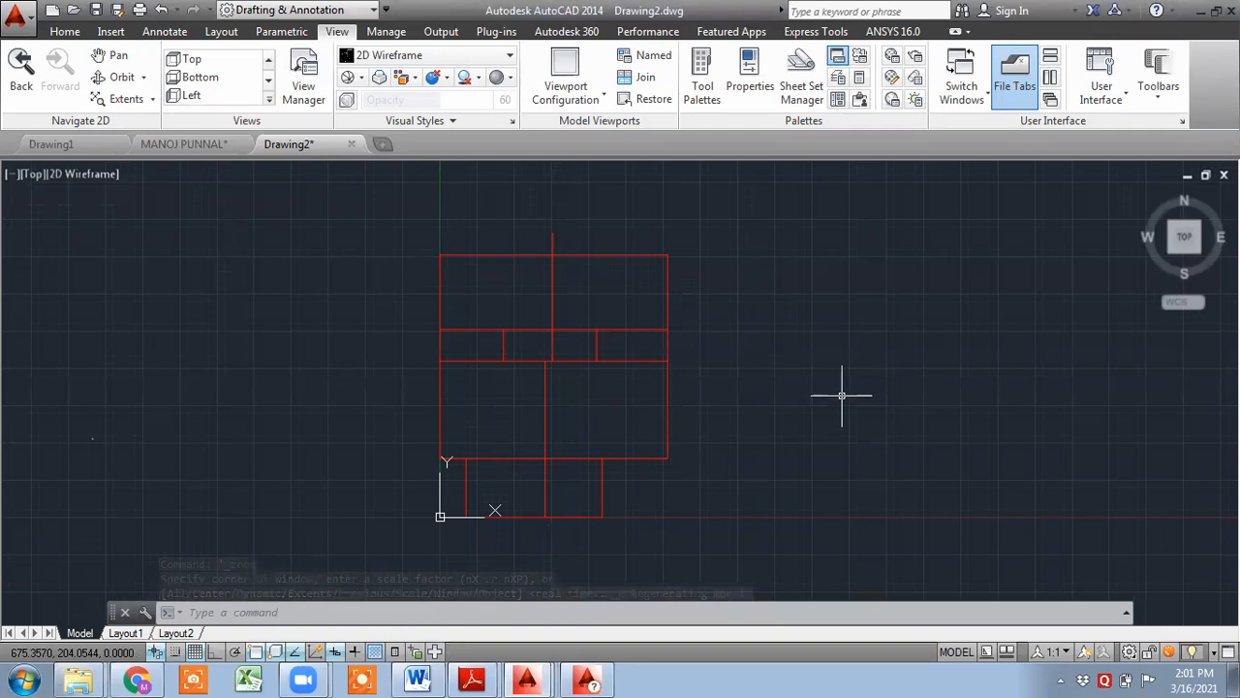
type("-DWGUNITS")
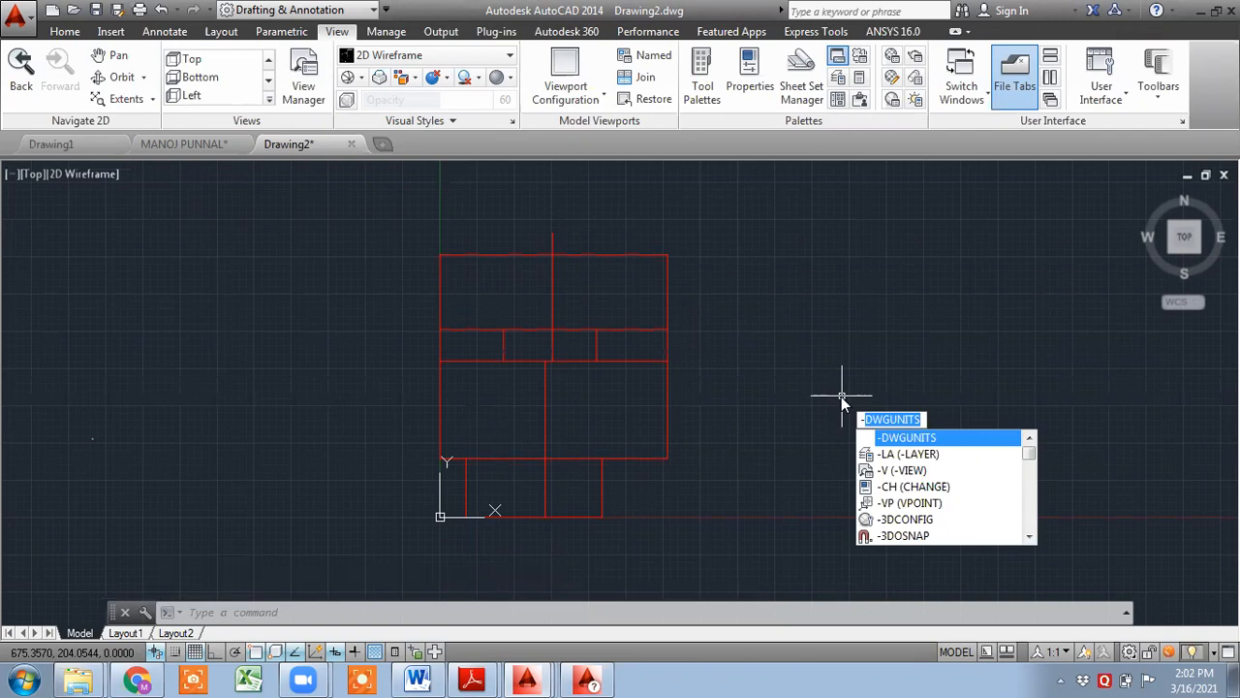
key("Escape")
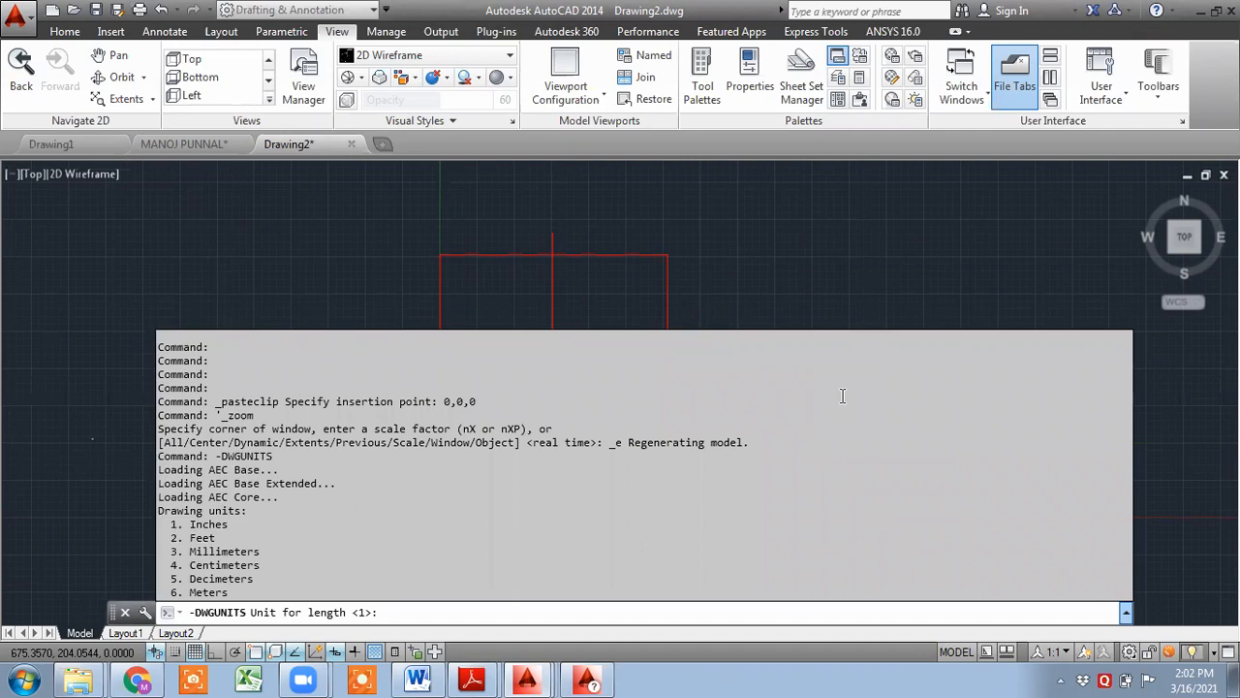
type("4")
key("Return")
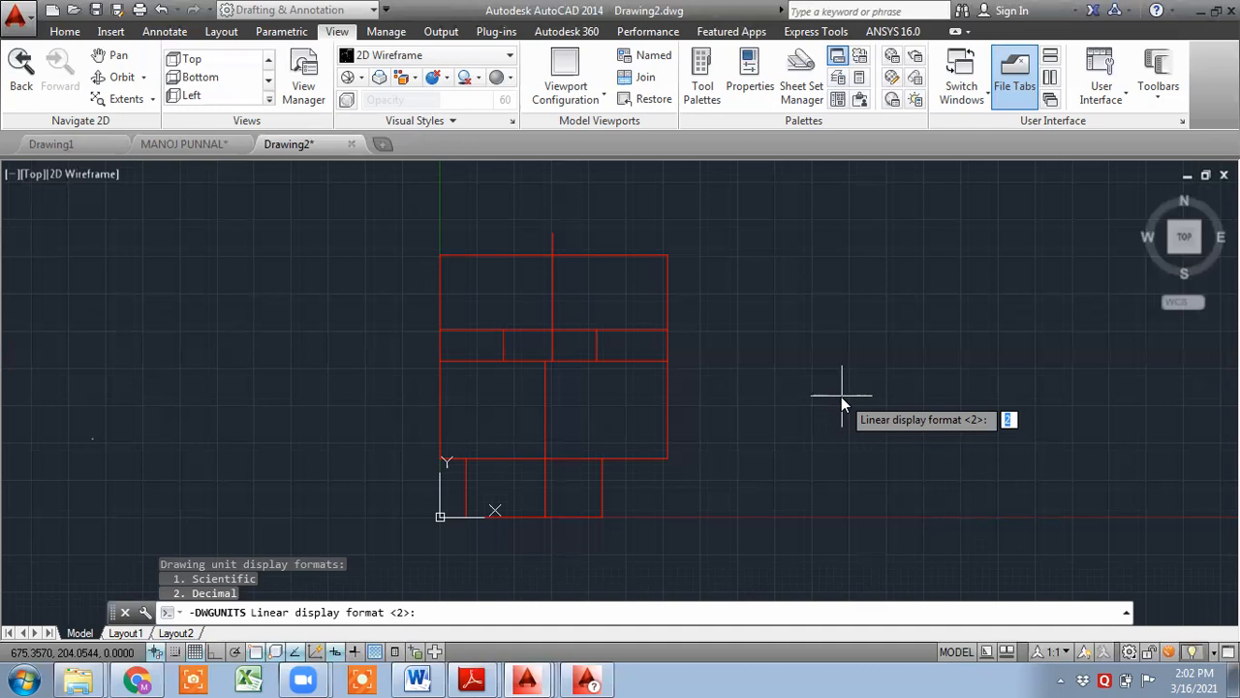
type("2")
key("Return")
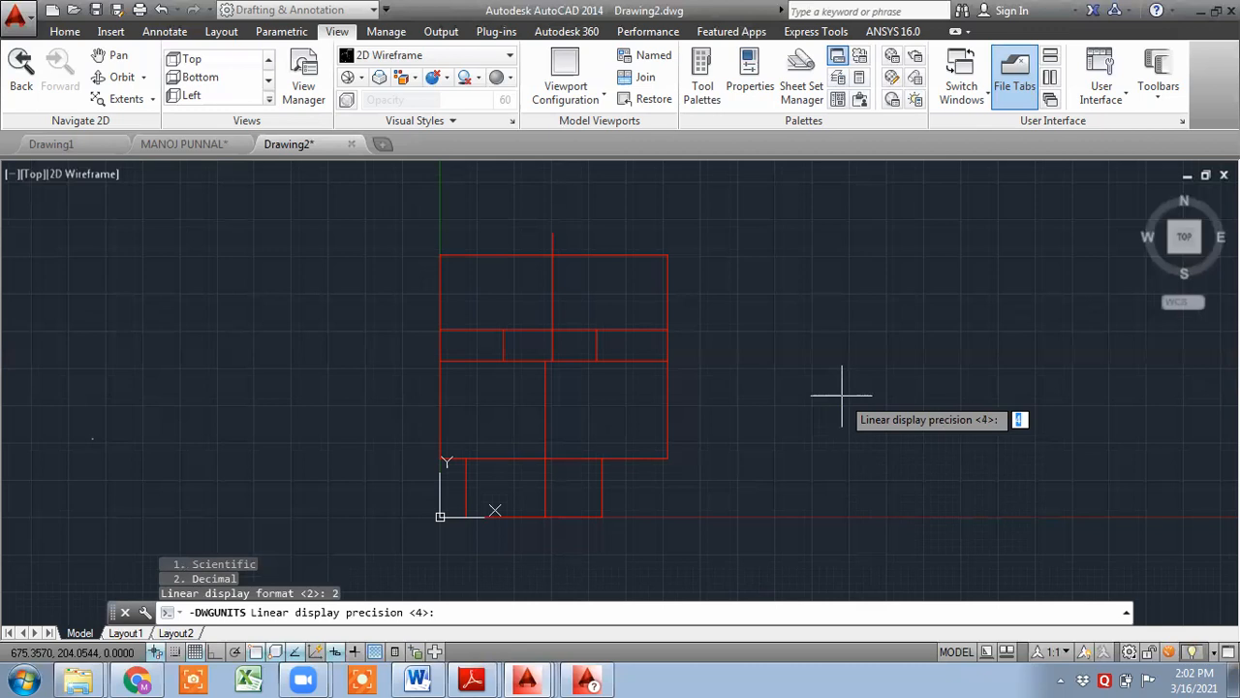
type("4")
key("Return")
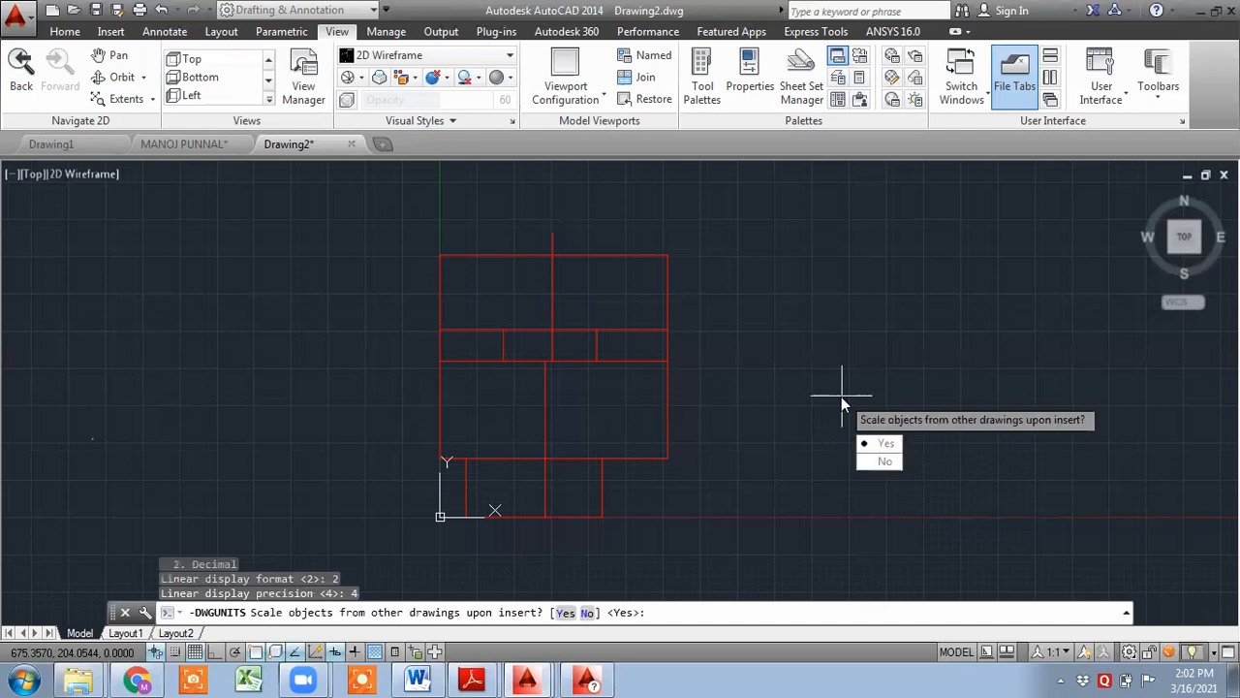
type("y")
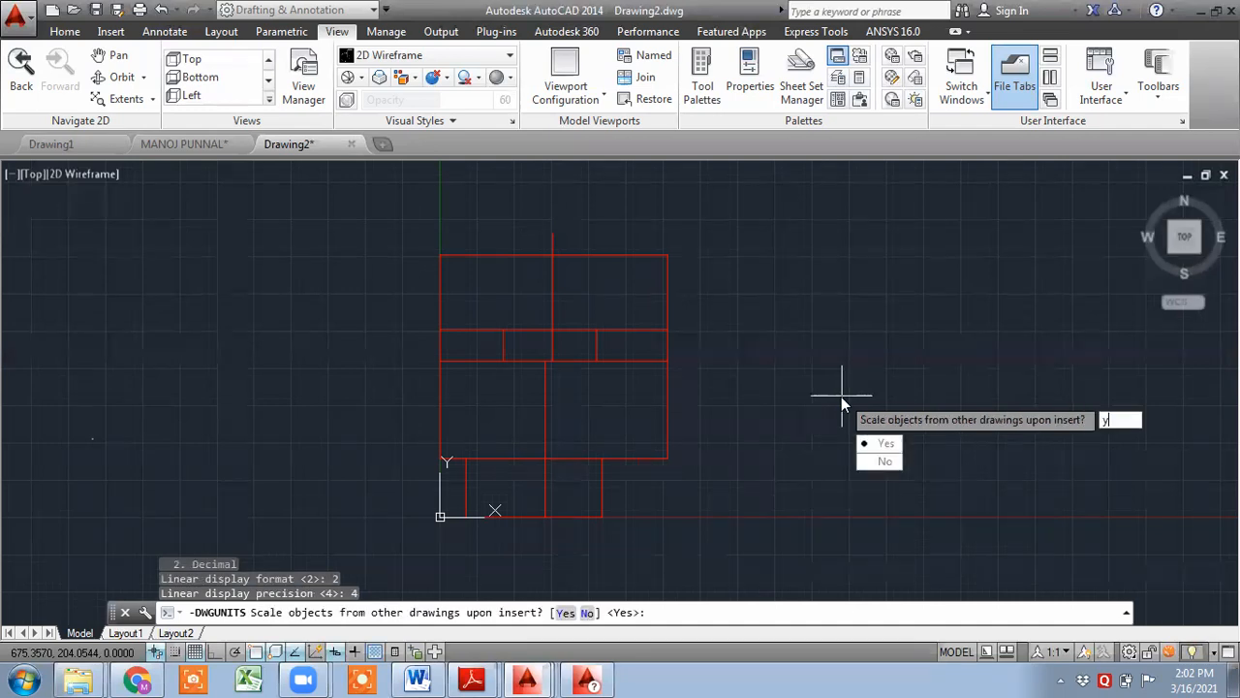
key("Return")
type("y")
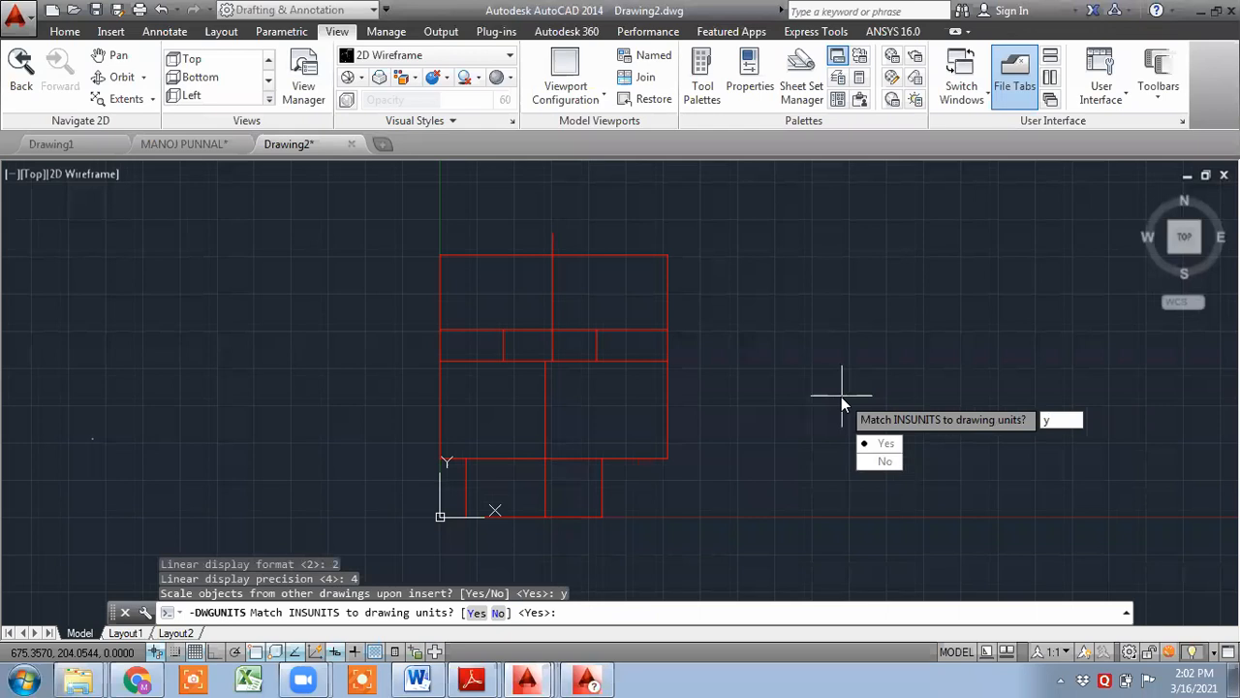
key("Return")
type("y")
key("Return")
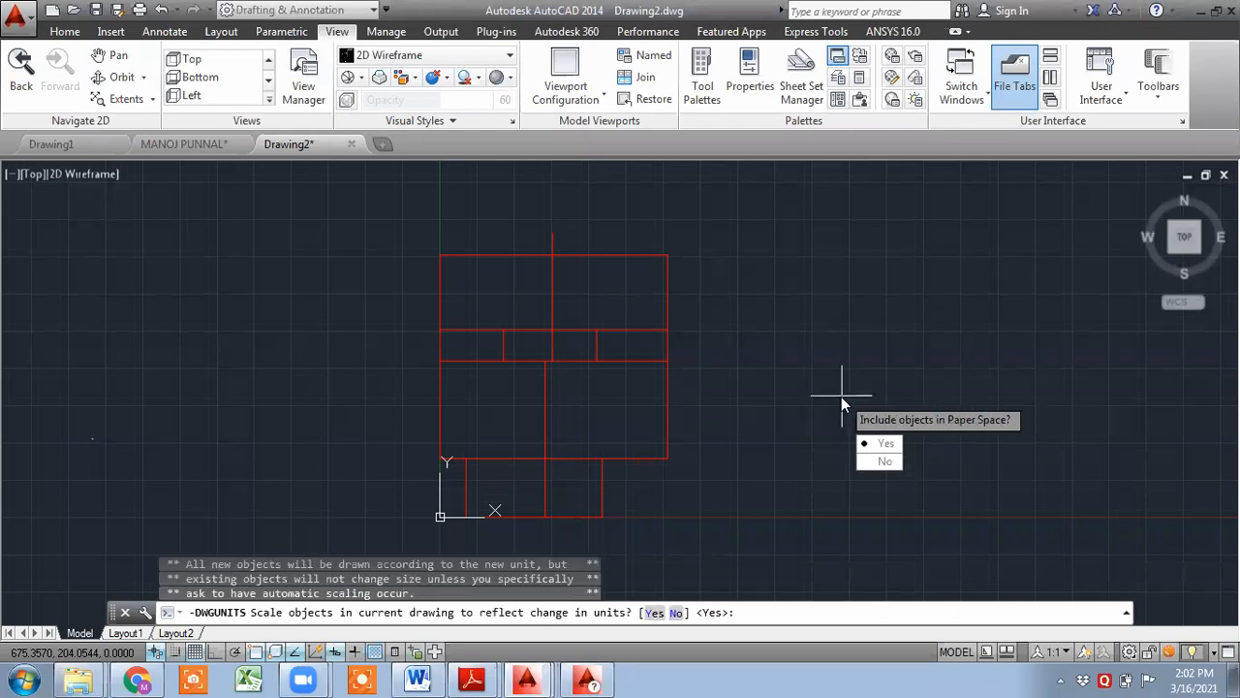
type("y")
key("Return")
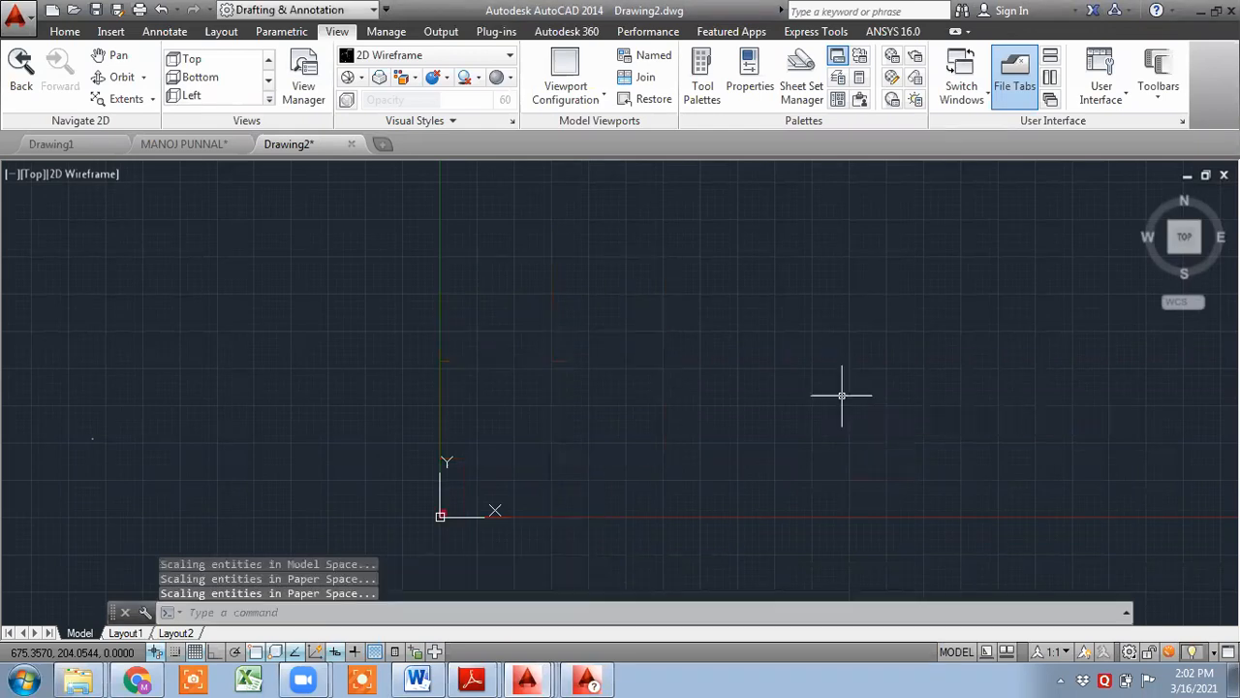
scroll(438, 521, "up", 10)
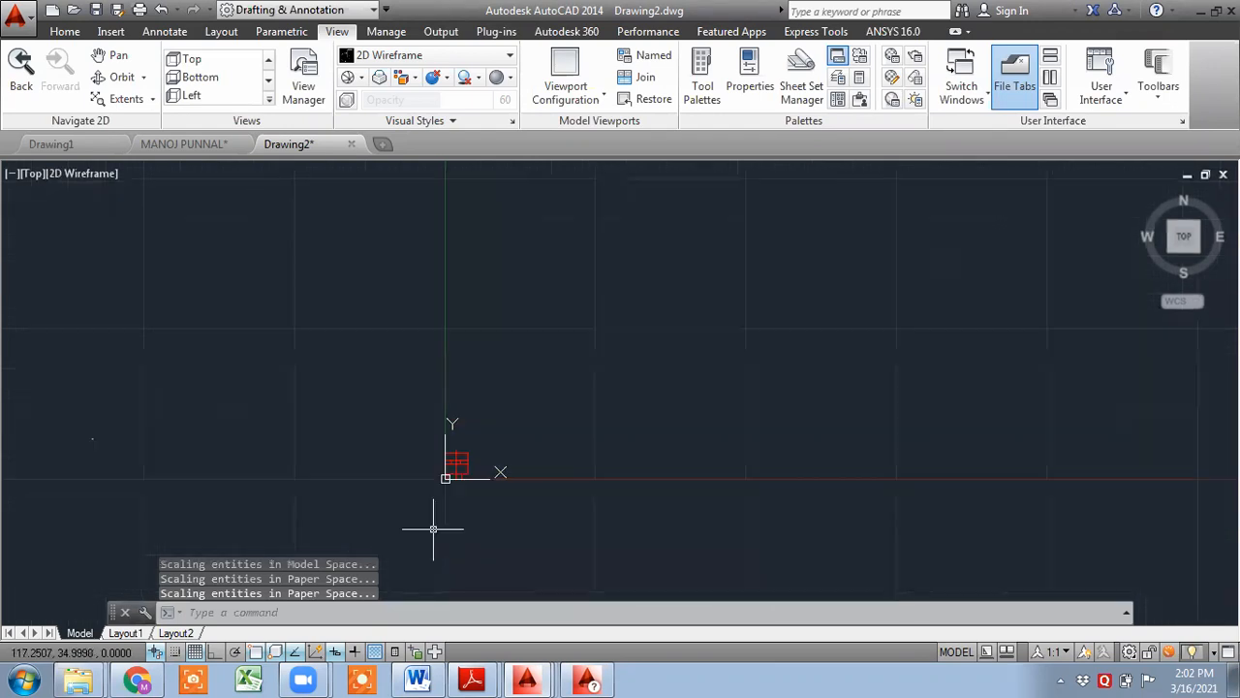
scroll(567, 355, "down", 4)
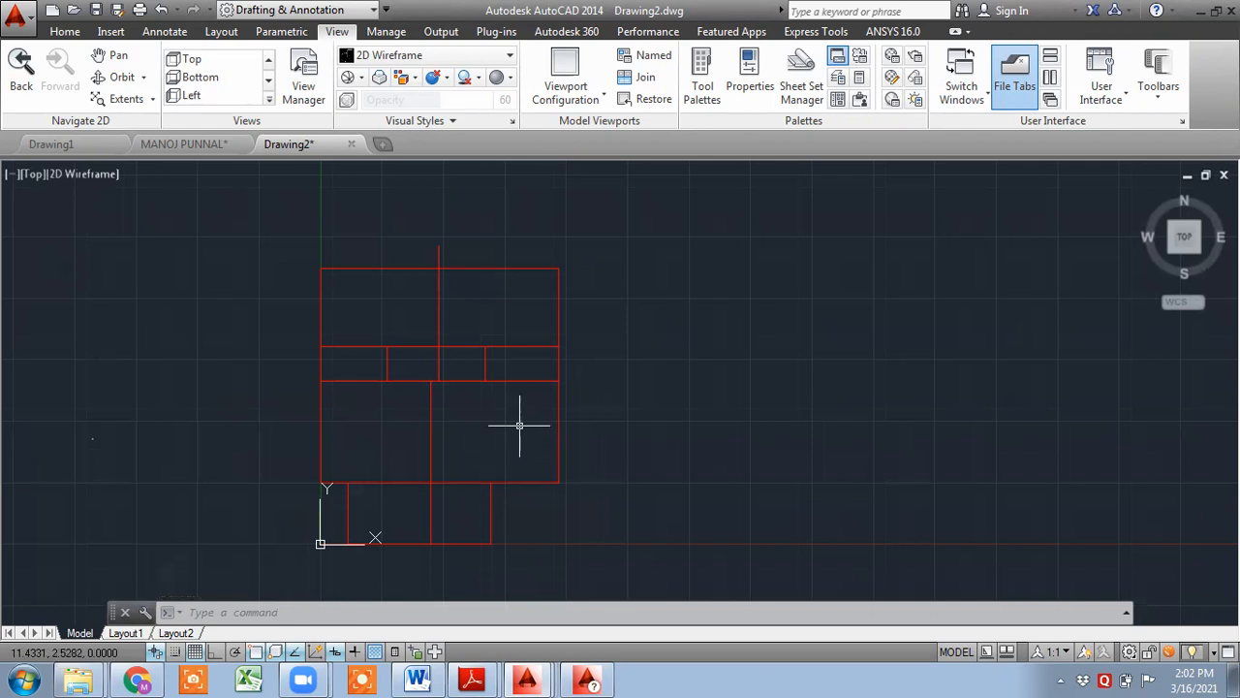
mouse_move(533, 679)
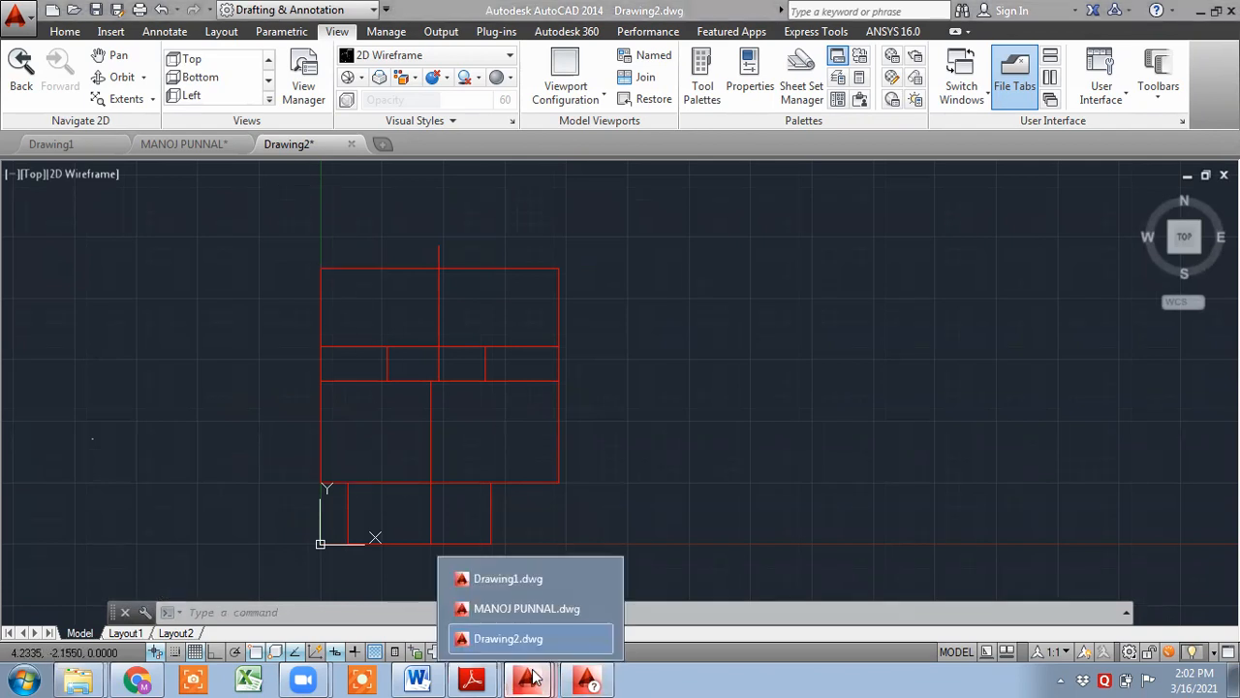
left_click(509, 609)
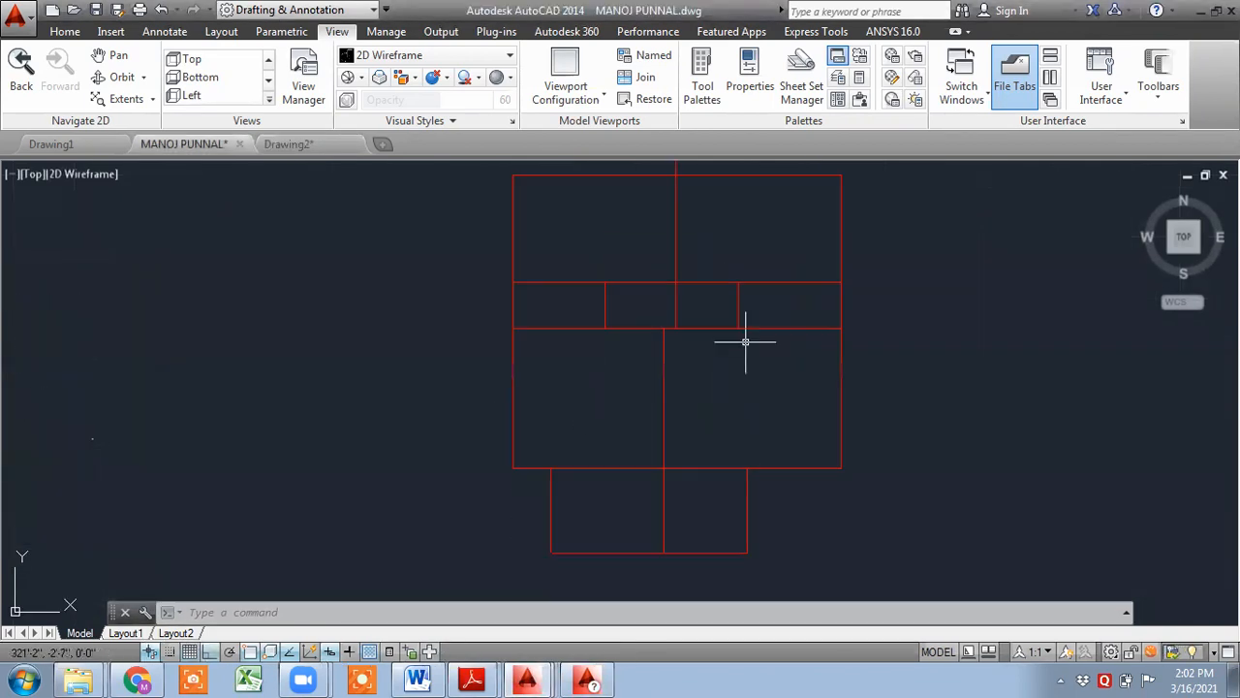
left_click(65, 31)
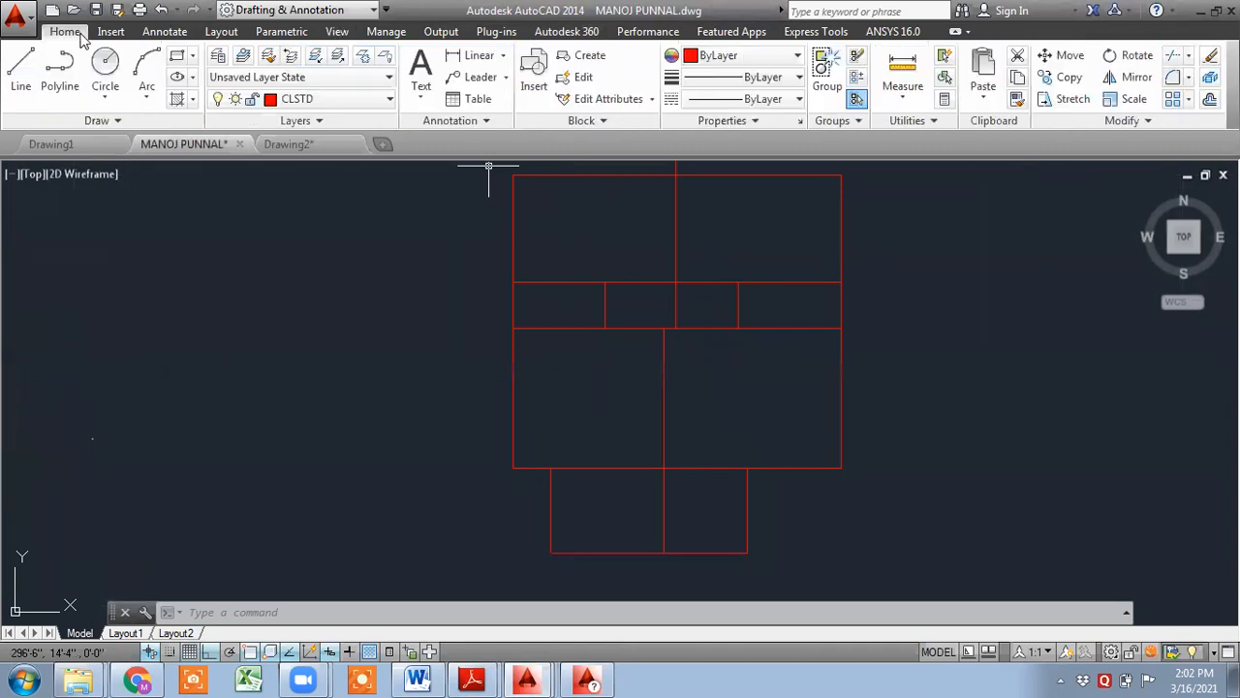
left_click(475, 56)
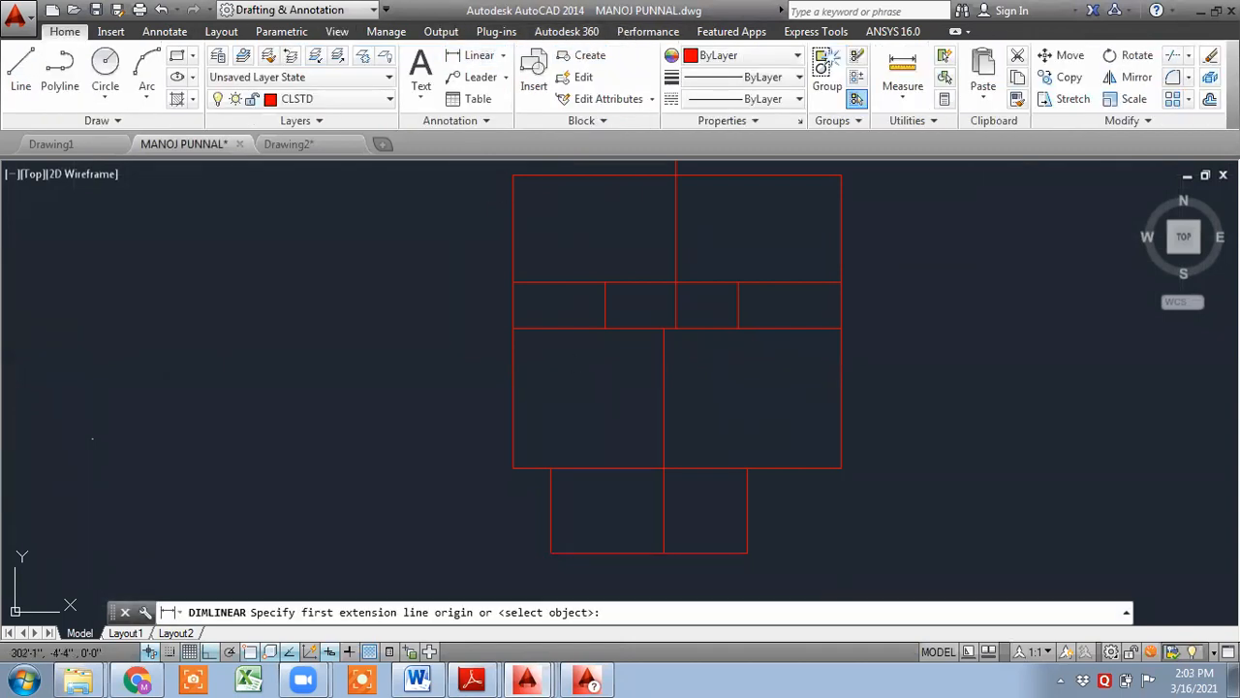
mouse_move(542, 385)
middle_mouse_down()
mouse_move(556, 371)
mouse_move(518, 407)
middle_mouse_up()
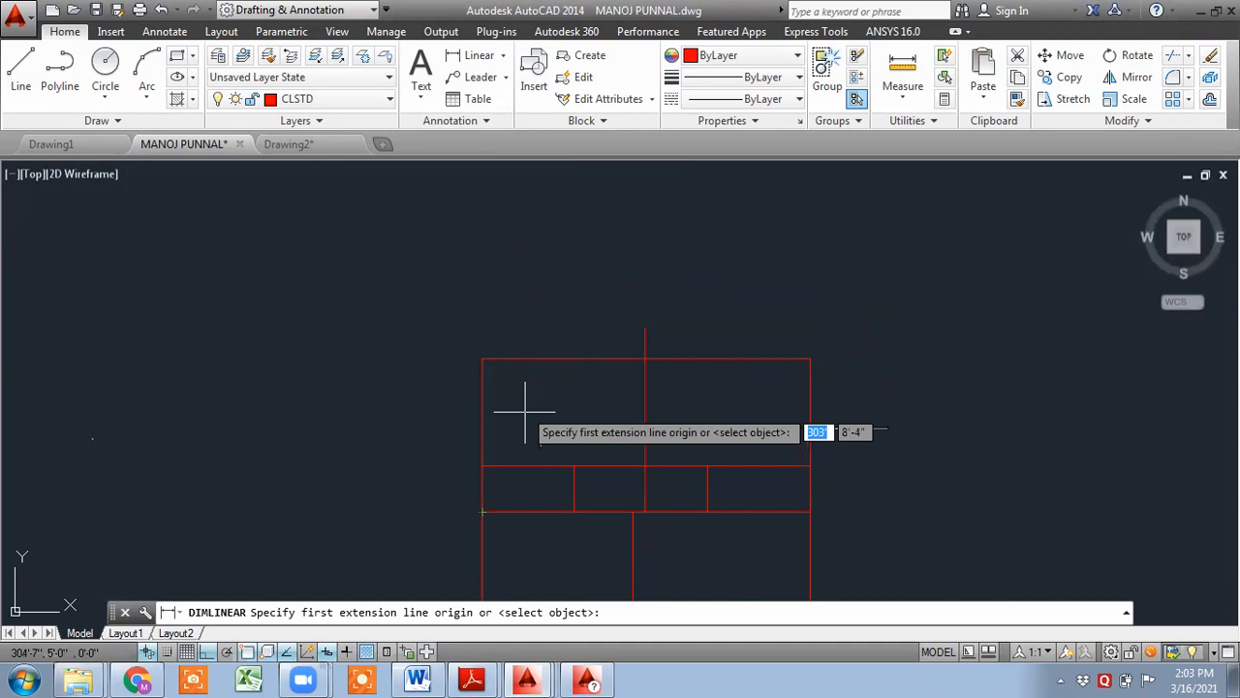
left_click(483, 359)
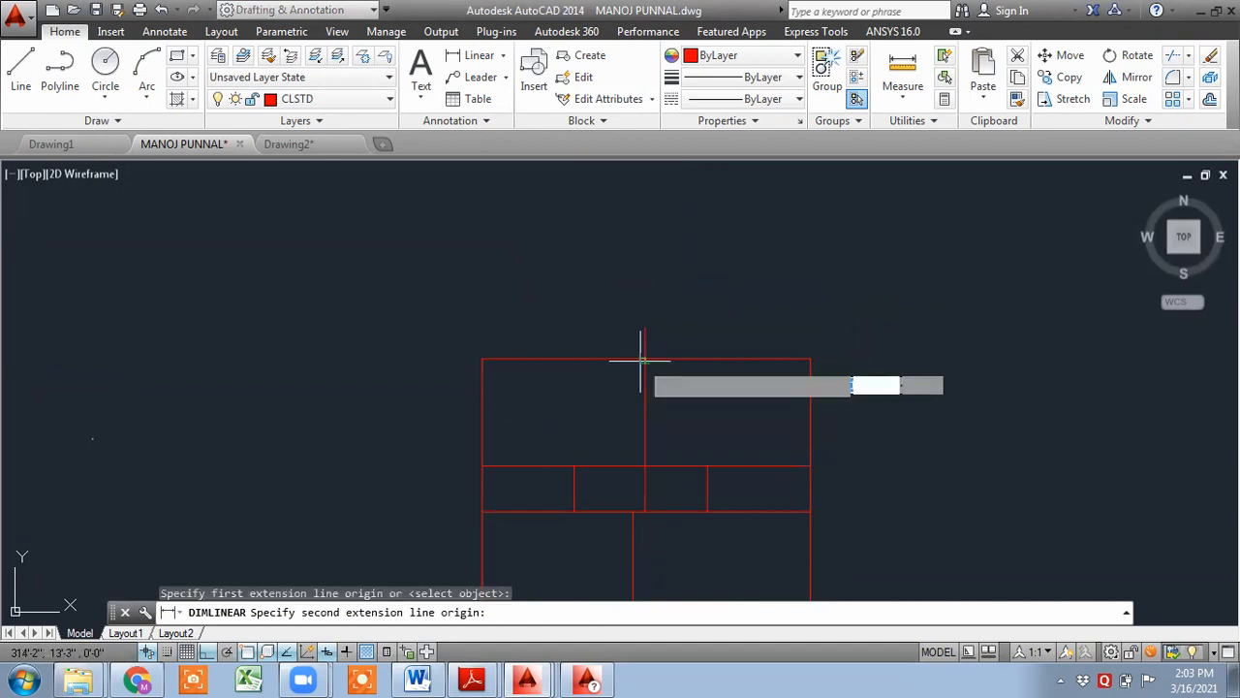
left_click(644, 358)
left_click(570, 278)
scroll(569, 278, "up", 2)
scroll(566, 276, "up", 4)
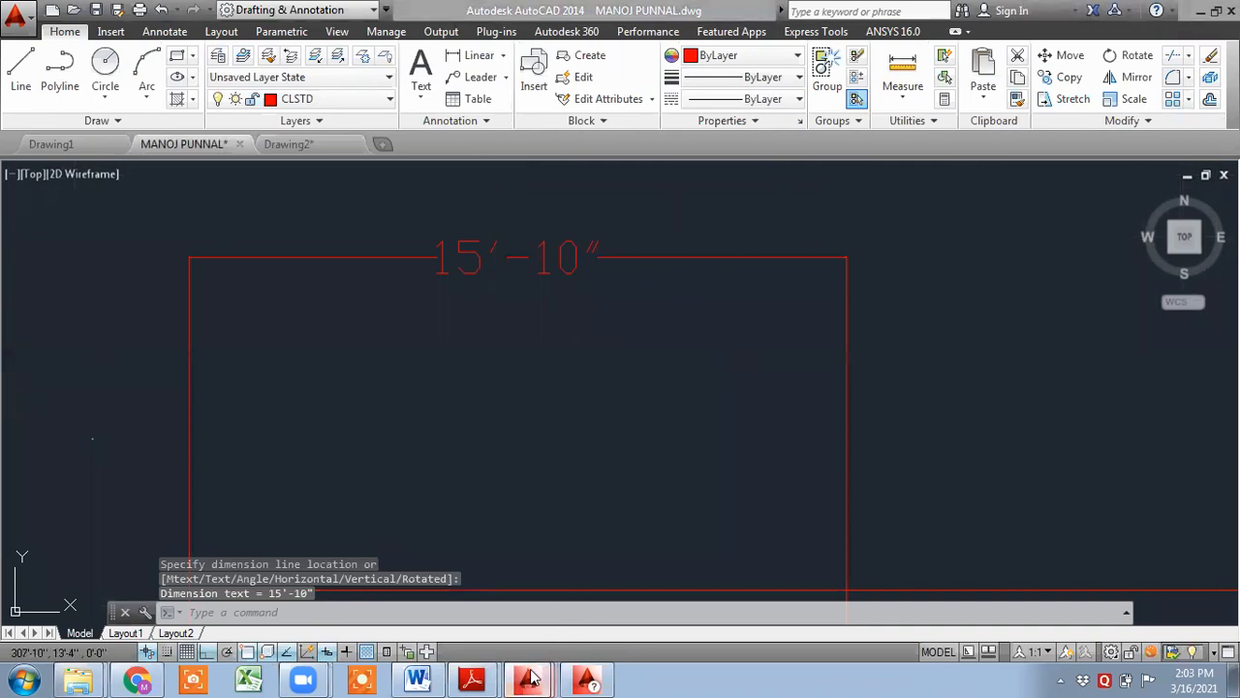
- In Drawing2, add a linear dimension across the same upper-left bay along the top edge
mouse_move(526, 681)
left_click(523, 638)
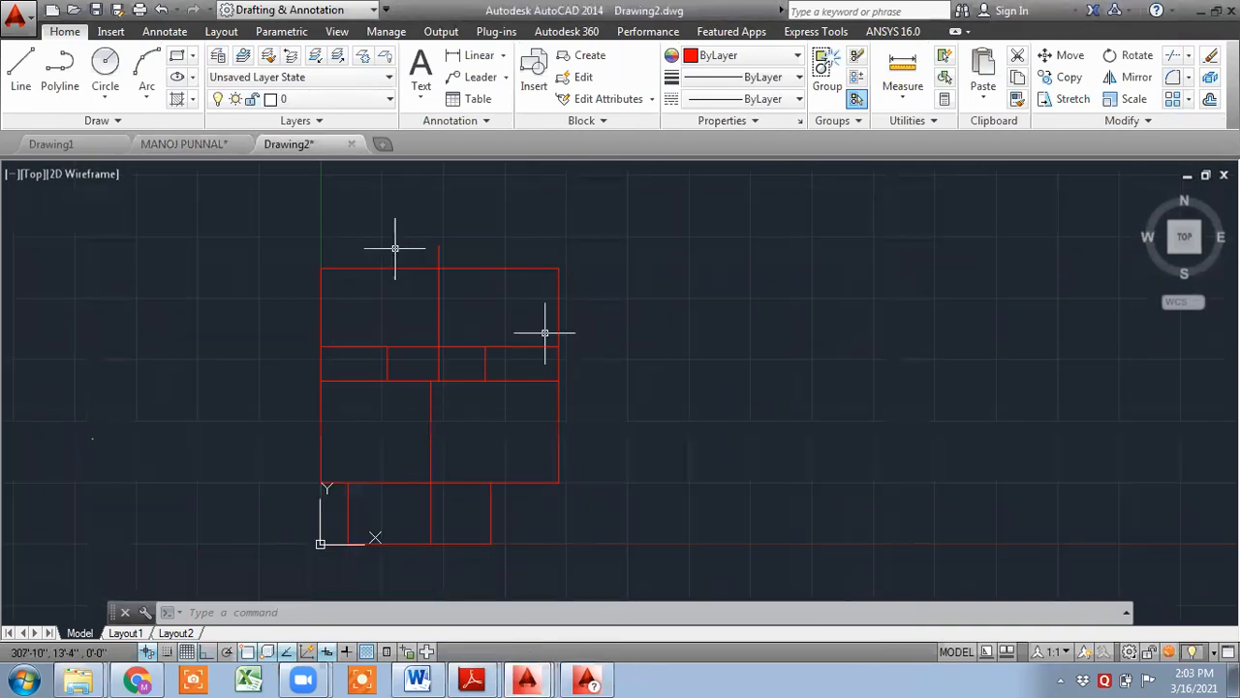
left_click(472, 55)
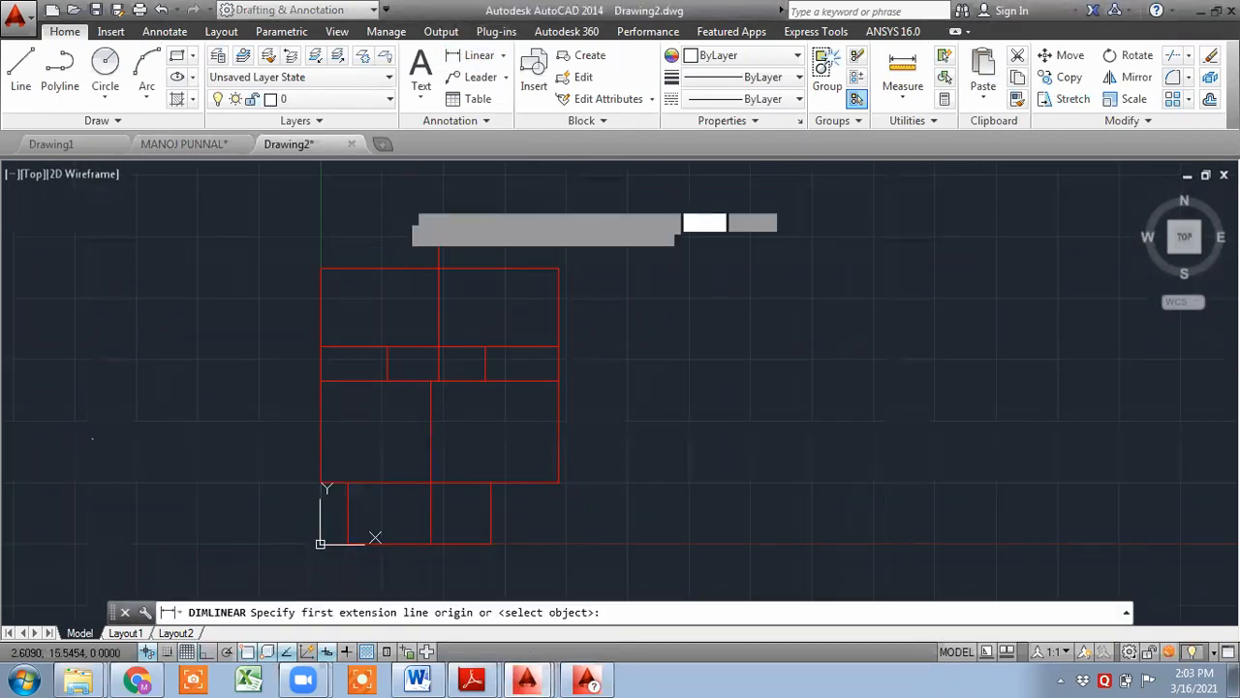
left_click(320, 268)
left_click(438, 269)
left_click(436, 215)
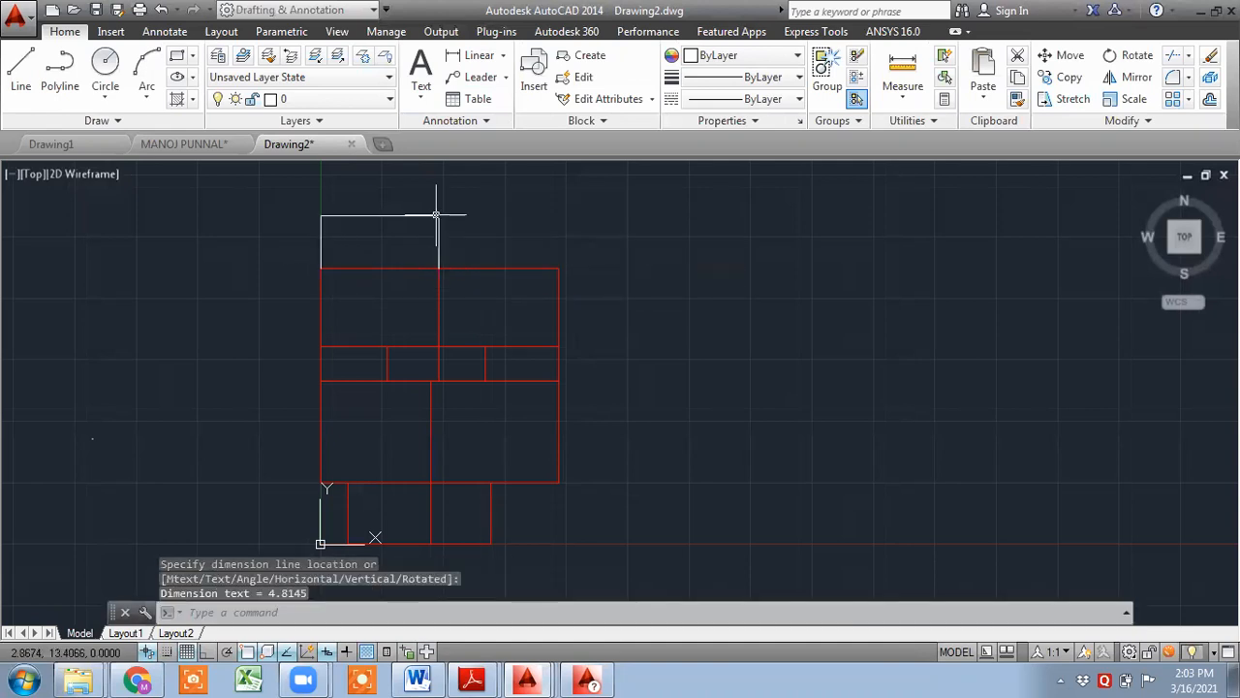
scroll(436, 215, "up", 6)
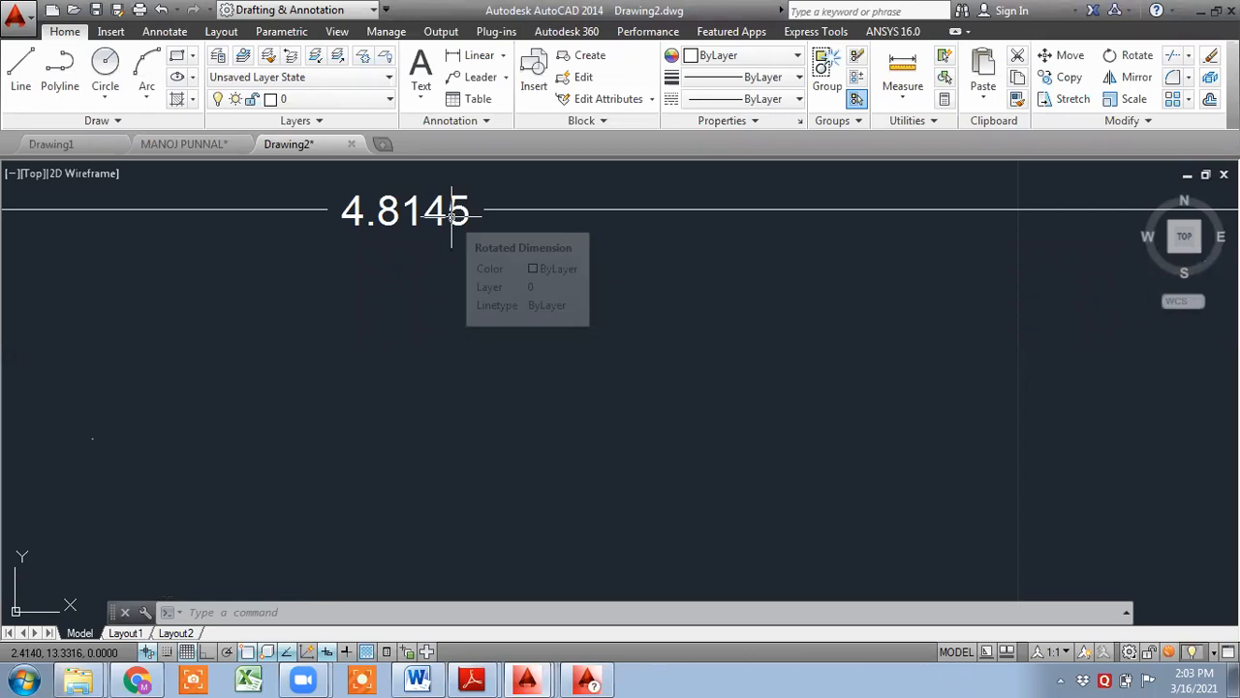
- Delete the linear dimension from the top edge of the outline in Drawing2
scroll(451, 213, "down", 5)
left_click(747, 268)
left_click(403, 208)
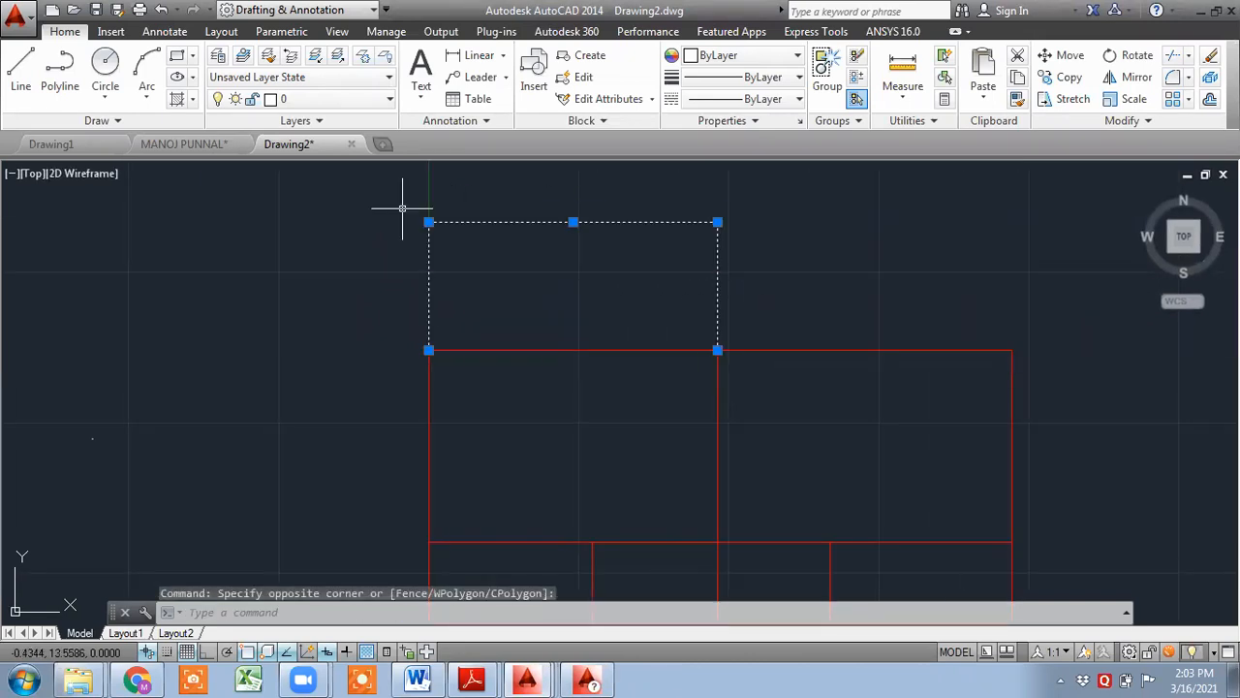
key("Delete")
scroll(404, 202, "down", 6)
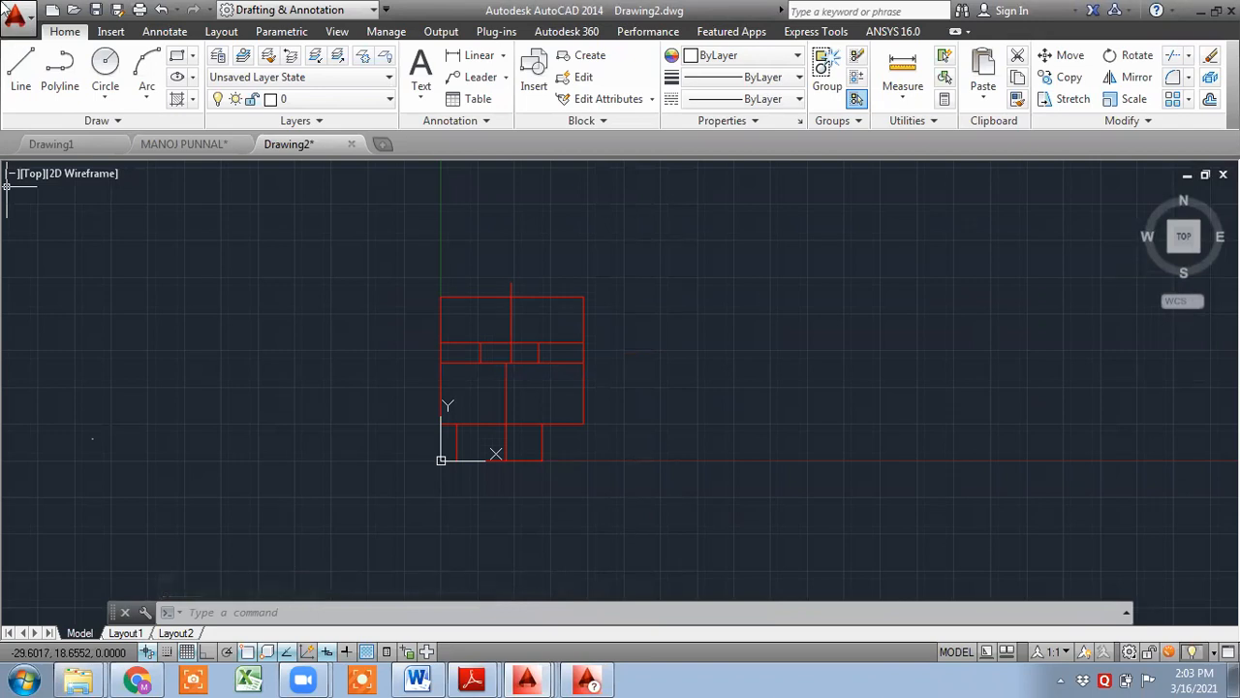
- Save Drawing2 as an AutoCAD 2013 DXF file named Drastd in the ETABS folder
left_click(27, 15)
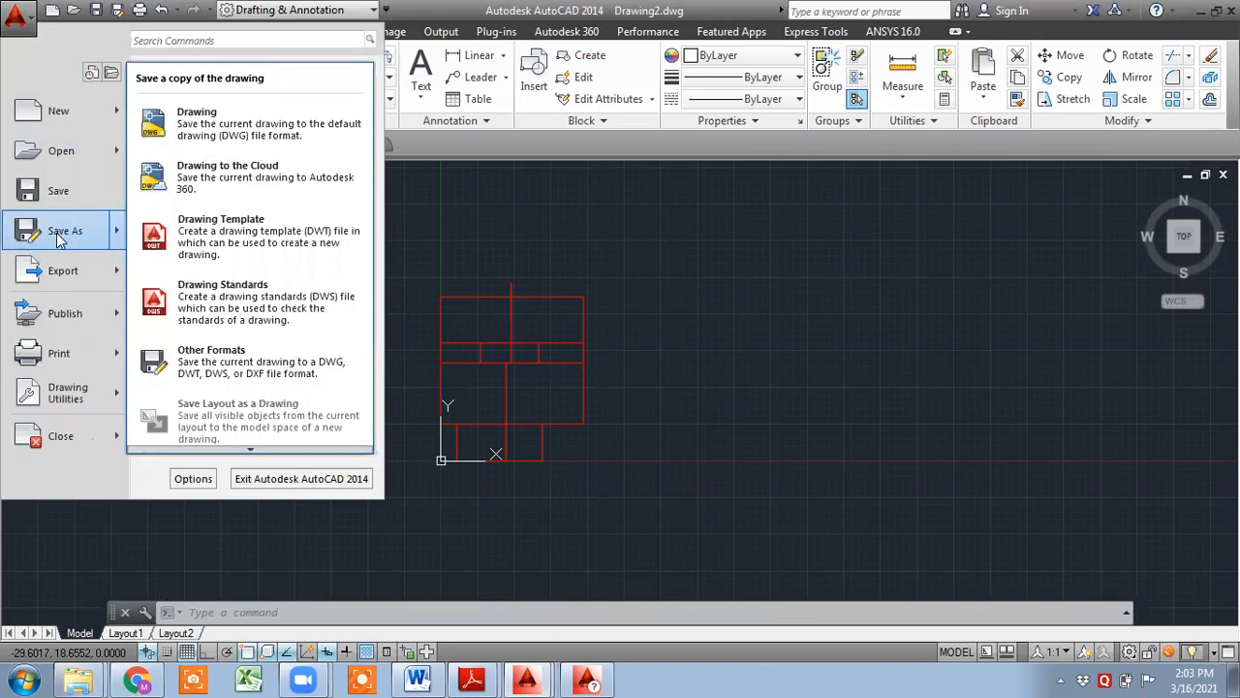
left_click(58, 239)
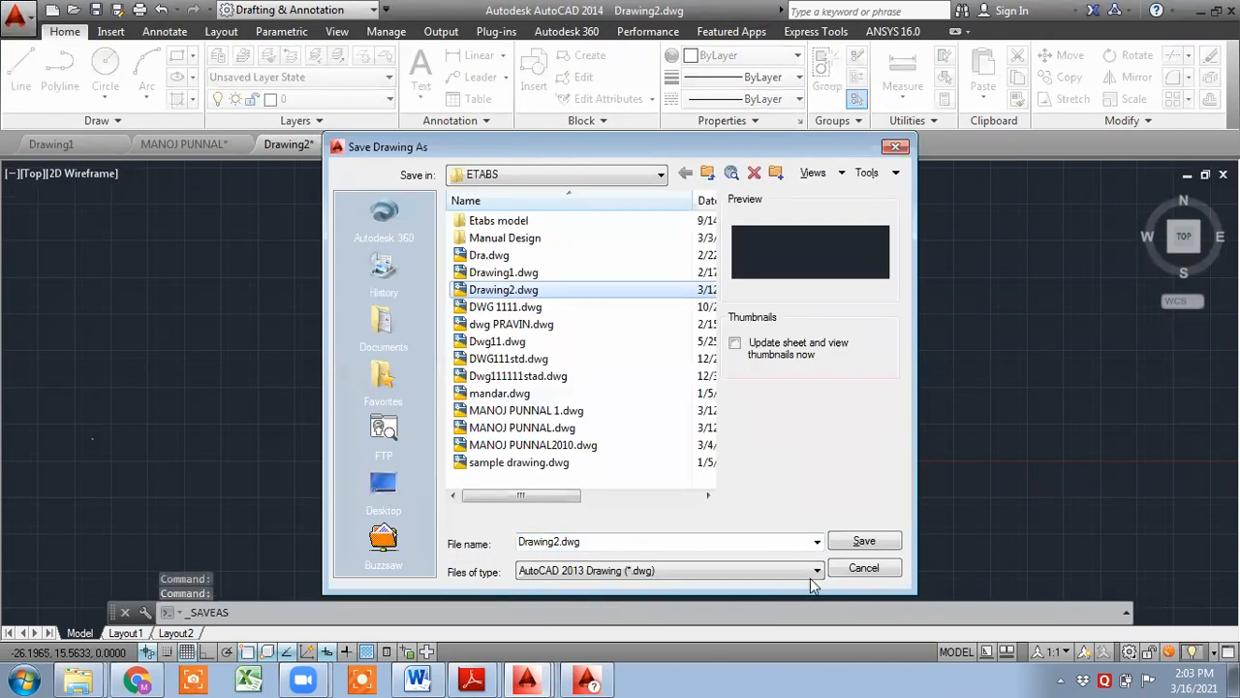
left_click(761, 572)
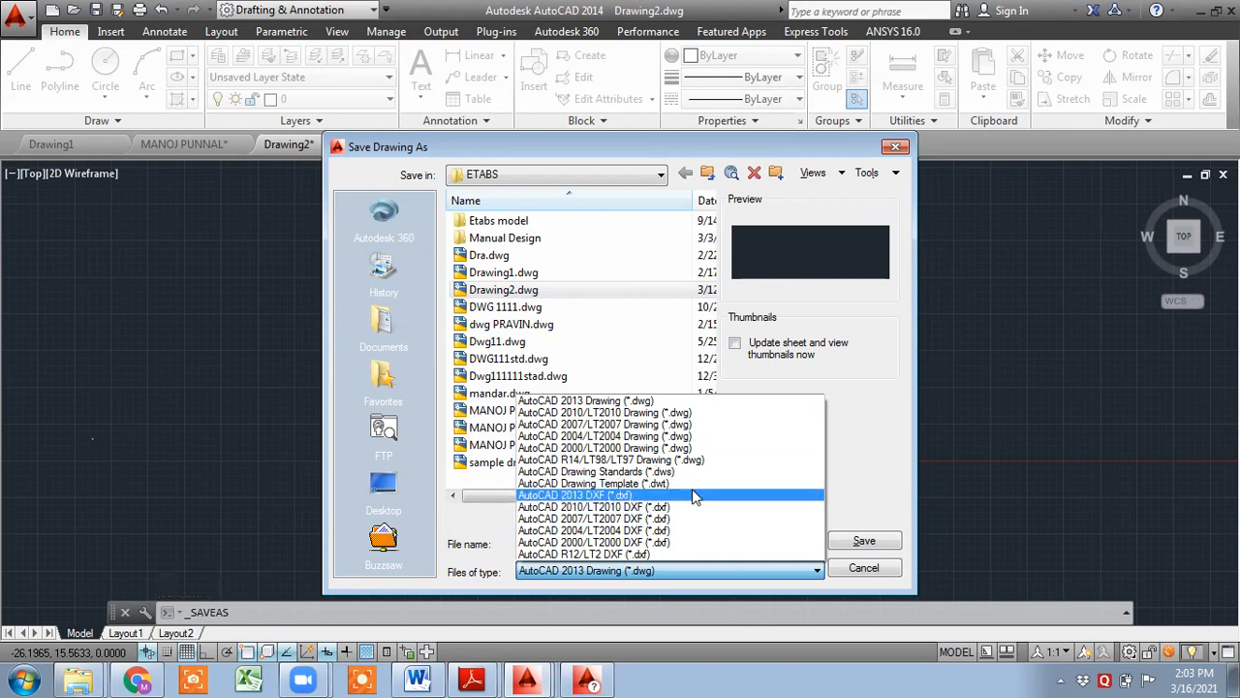
left_click(693, 495)
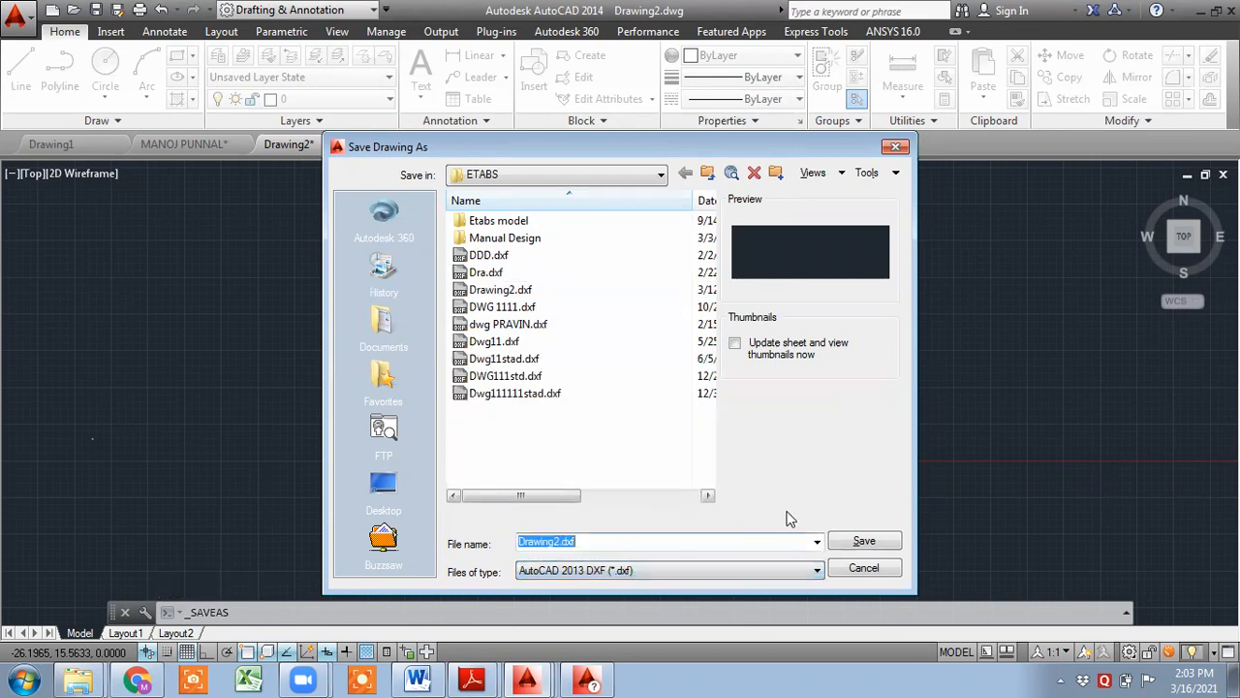
left_click(586, 544)
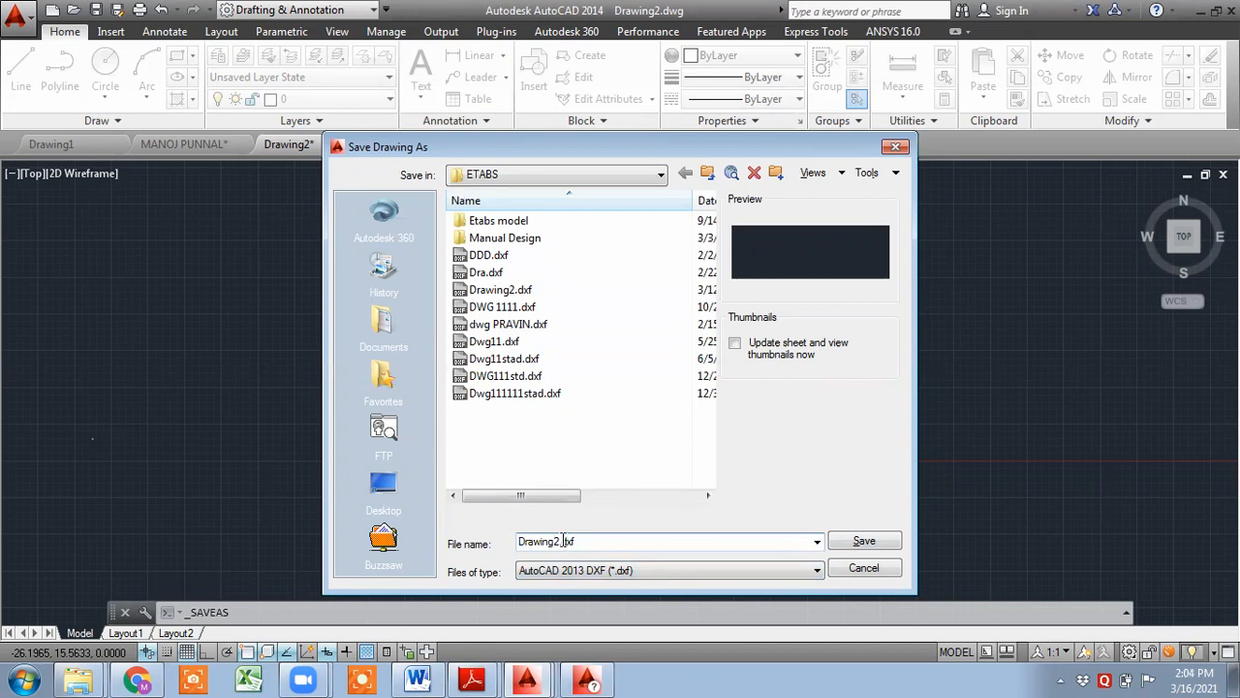
left_click(561, 540)
key("BackSpace")
key("BackSpace")
key("BackSpace")
key("BackSpace")
key("BackSpace")
type("std")
left_click(857, 543)
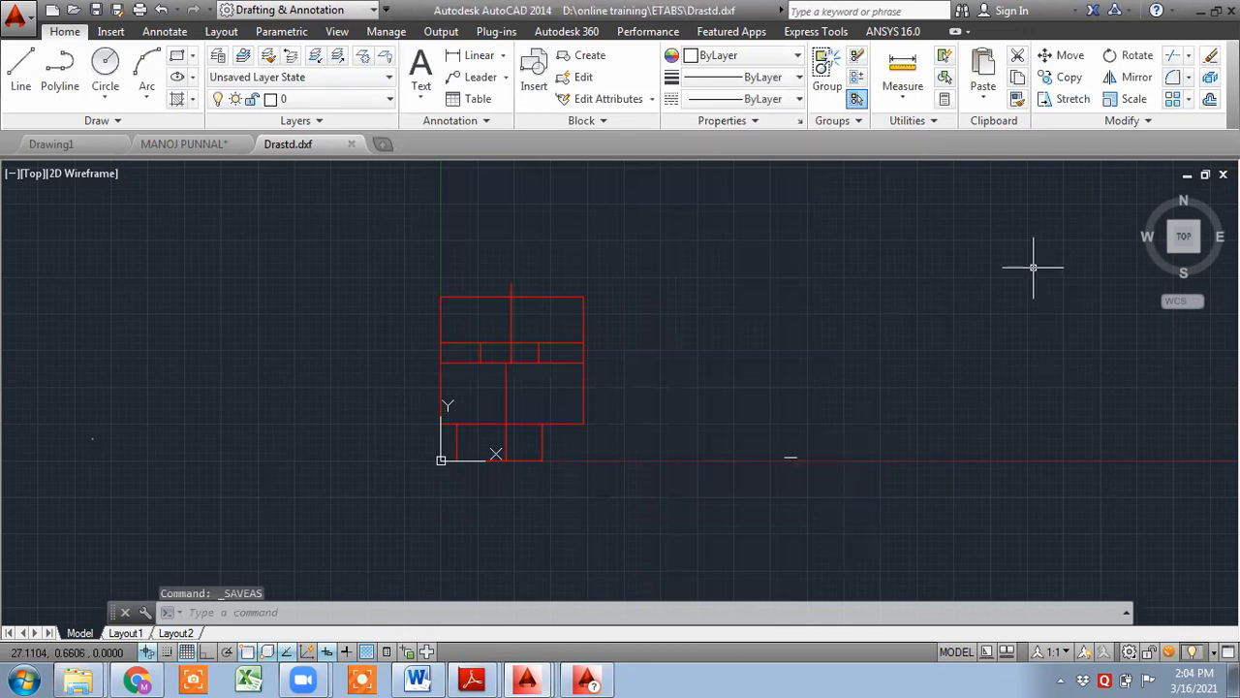
left_click(1226, 10)
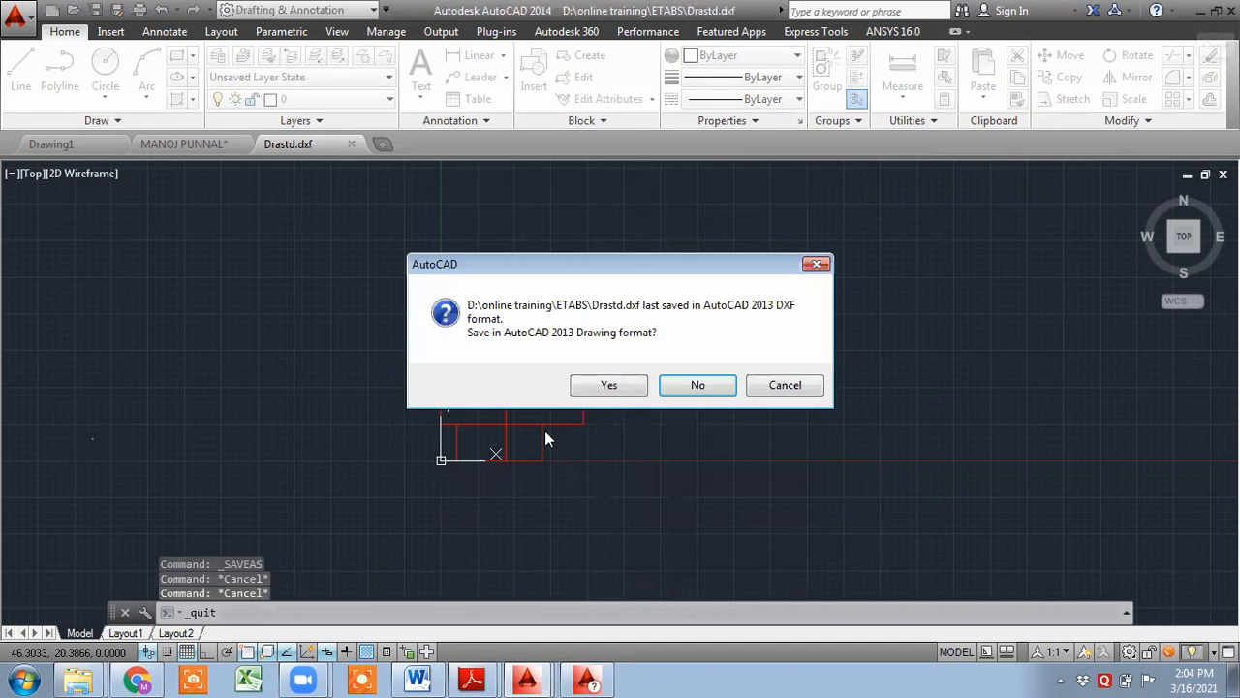
left_click(608, 385)
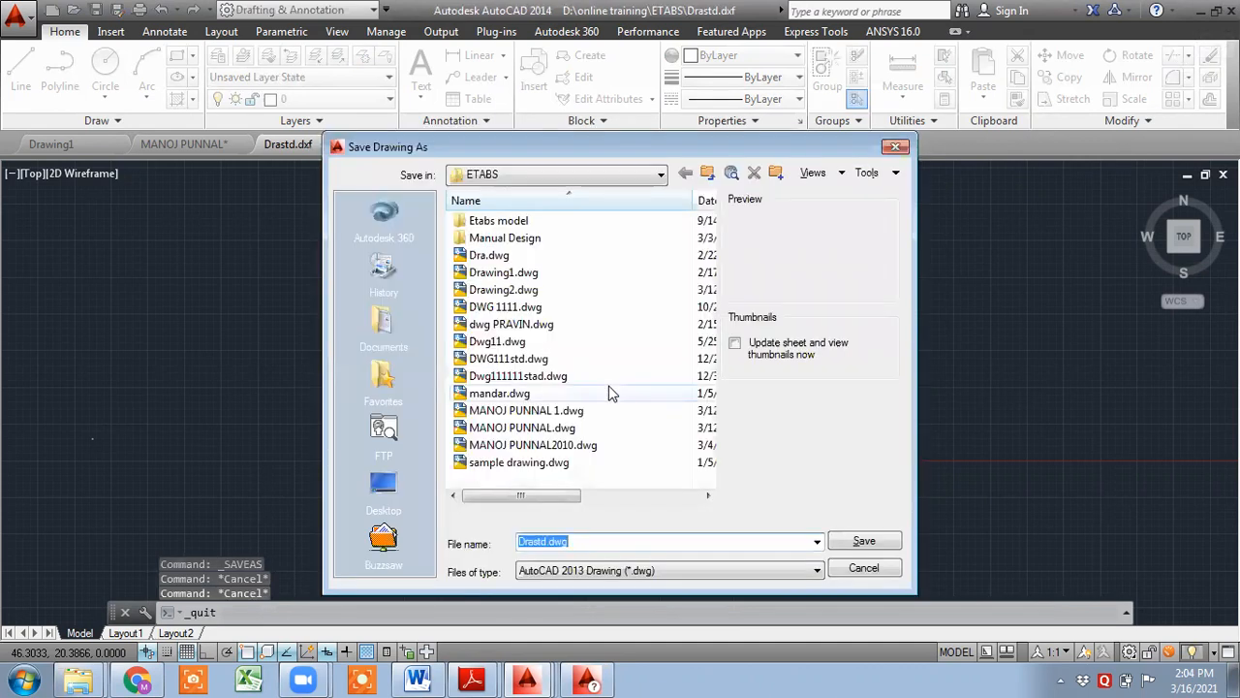
left_click(877, 541)
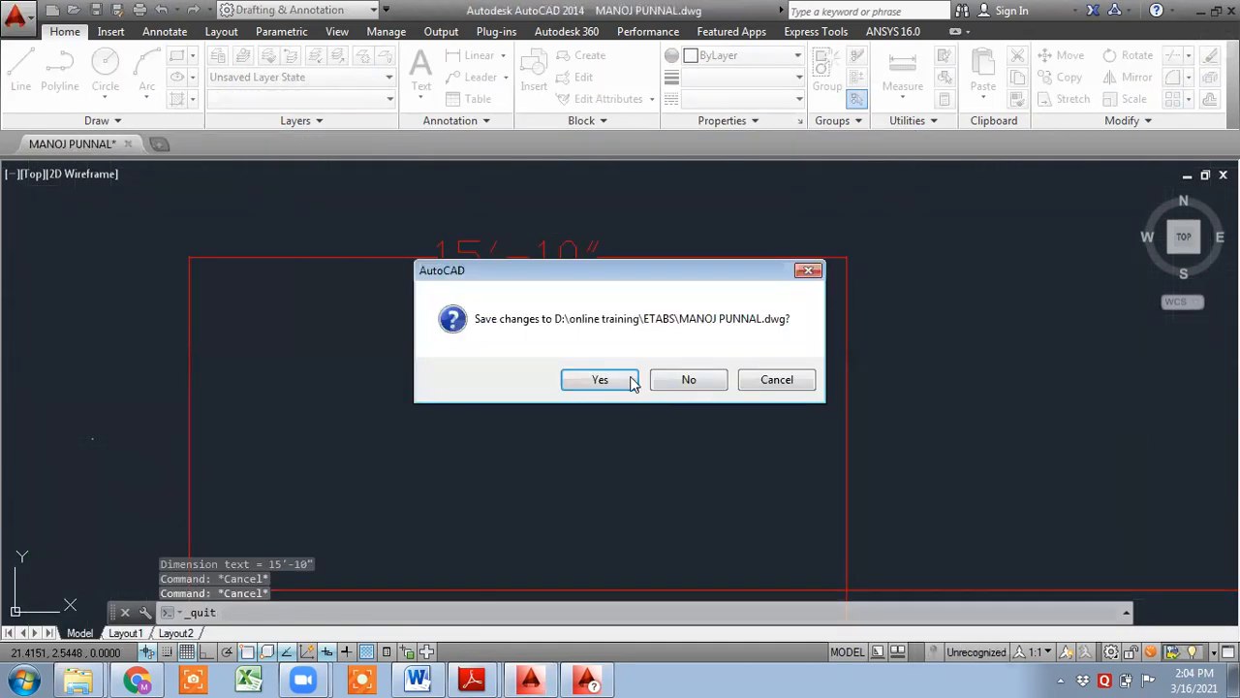
left_click(605, 384)
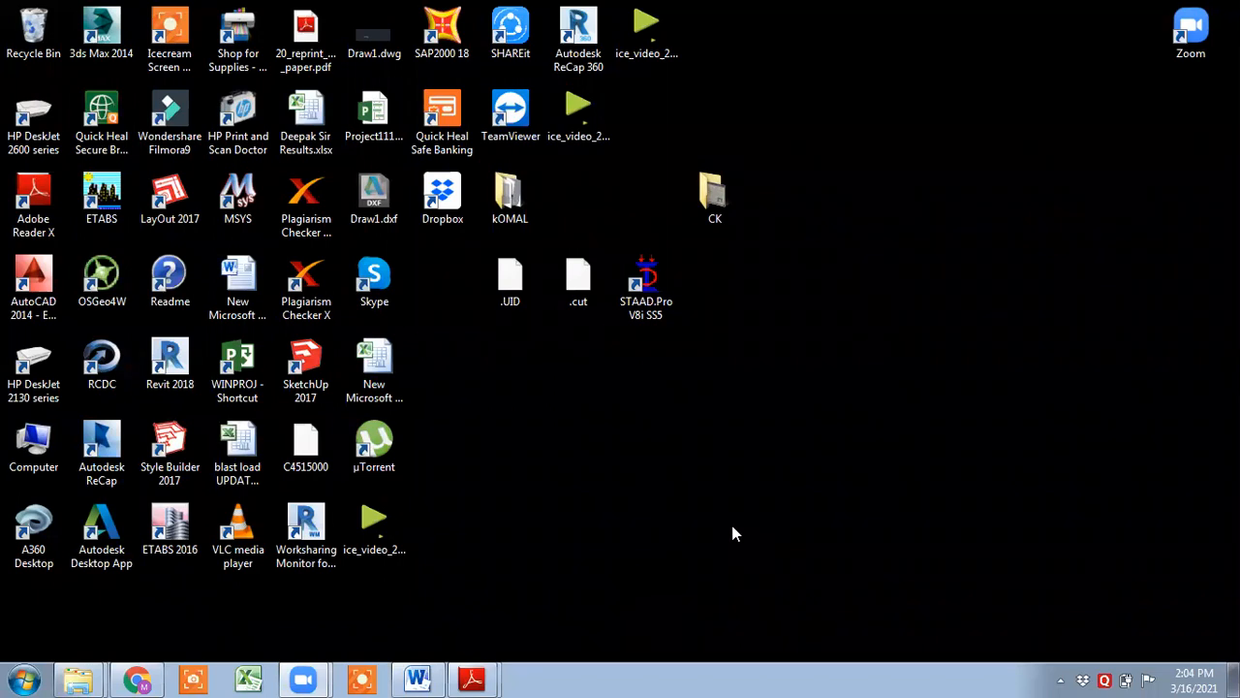
- Launch STAAD.Pro V8i SS5 from the desktop
double_click(666, 280)
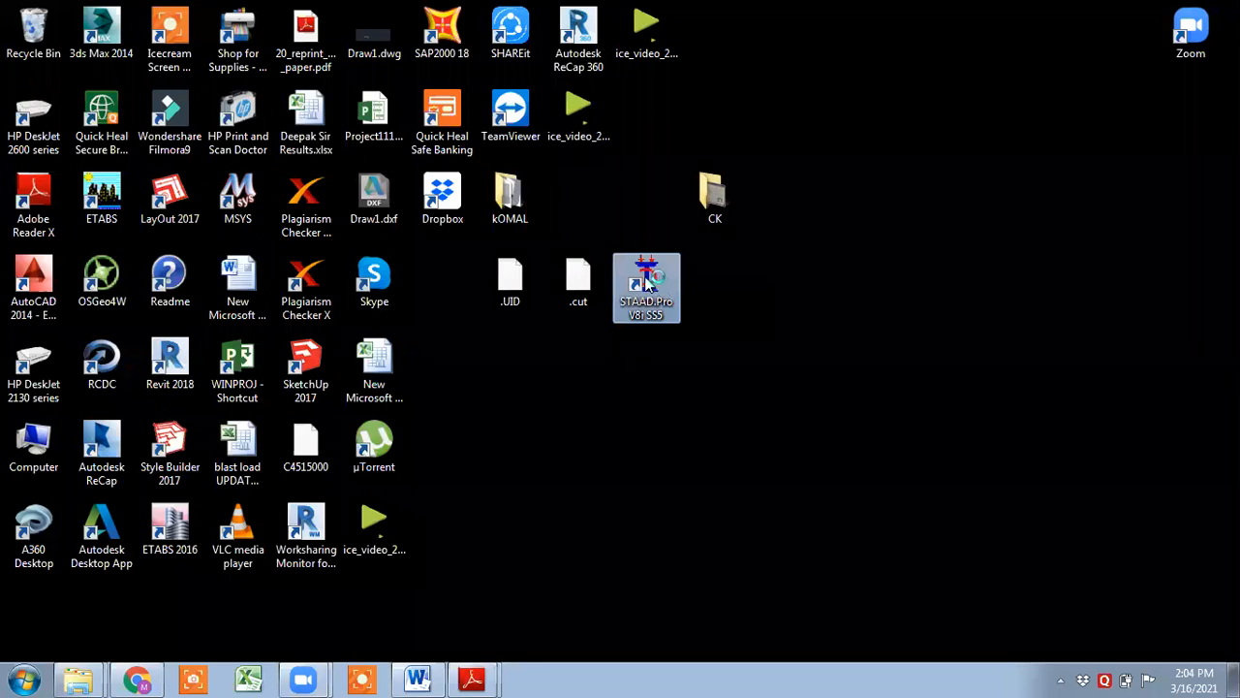
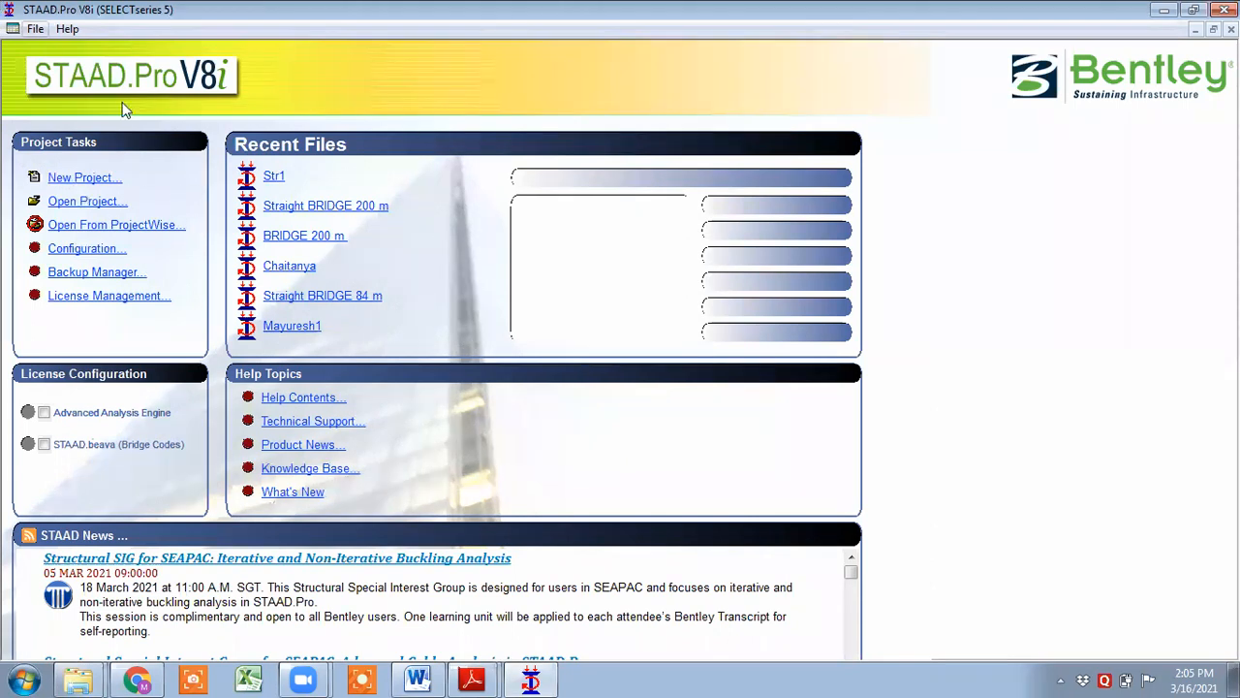
- Create a new Space project in metres and kilonewtons, named with a person's name followed by Std, starting with Add Beam
left_click(94, 181)
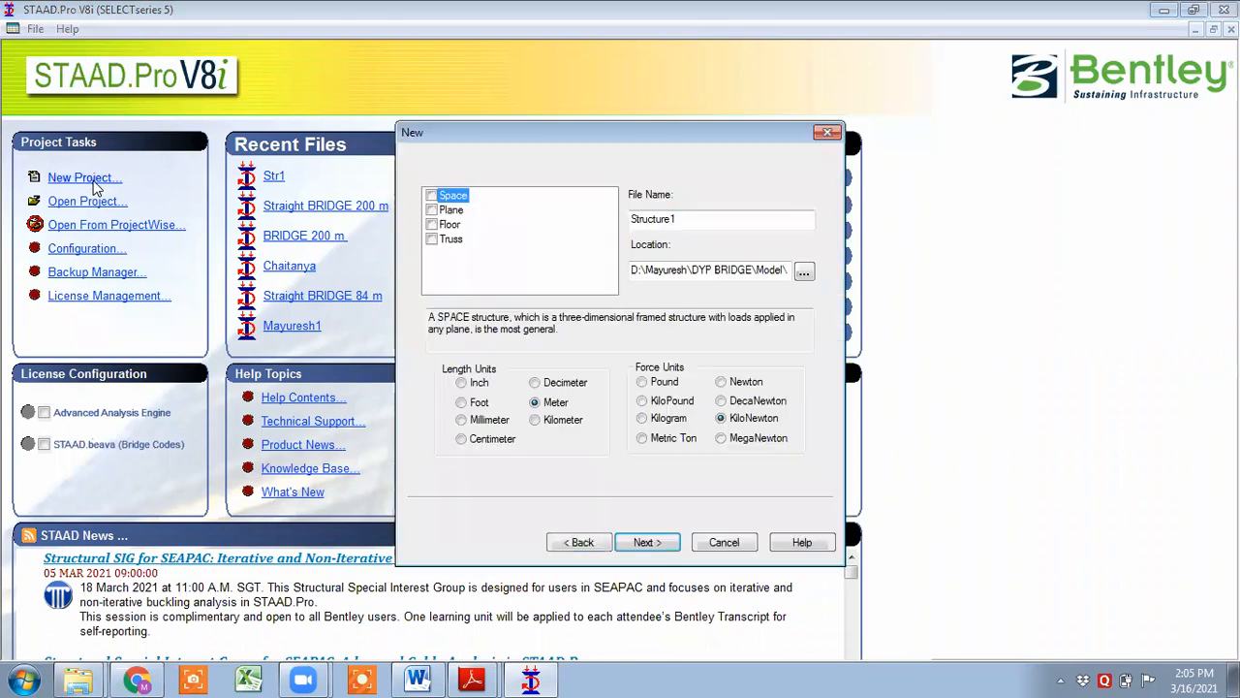
left_click(452, 197)
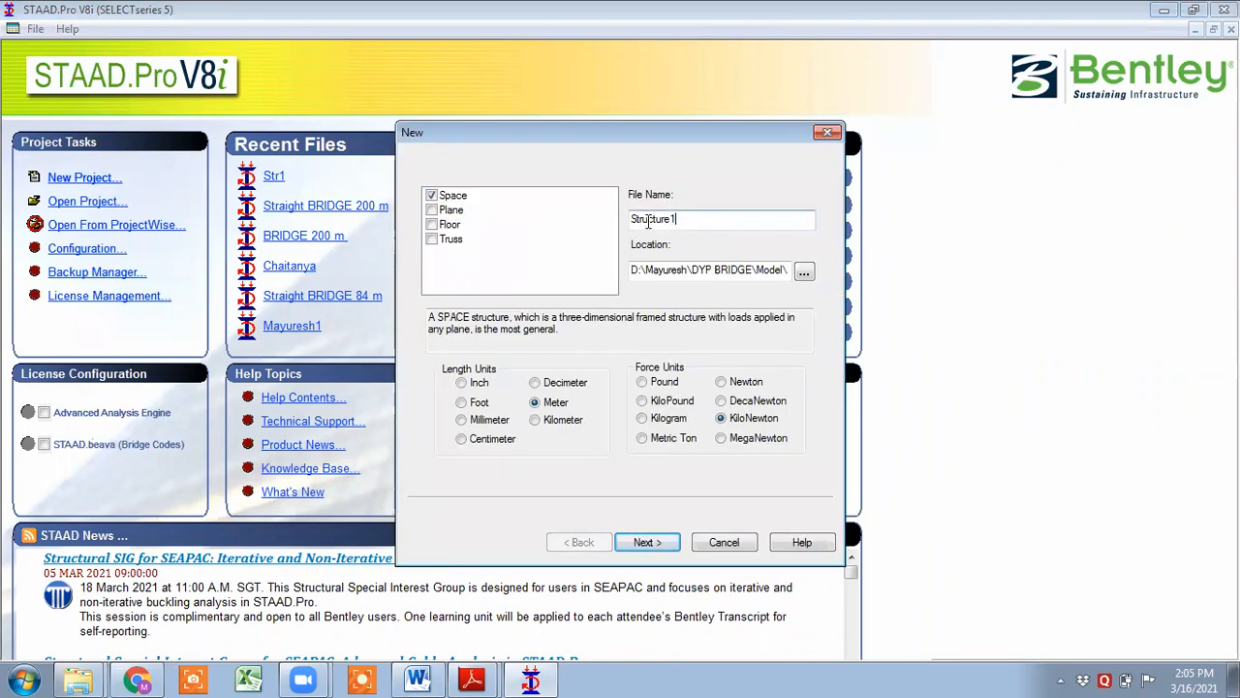
double_click(686, 221)
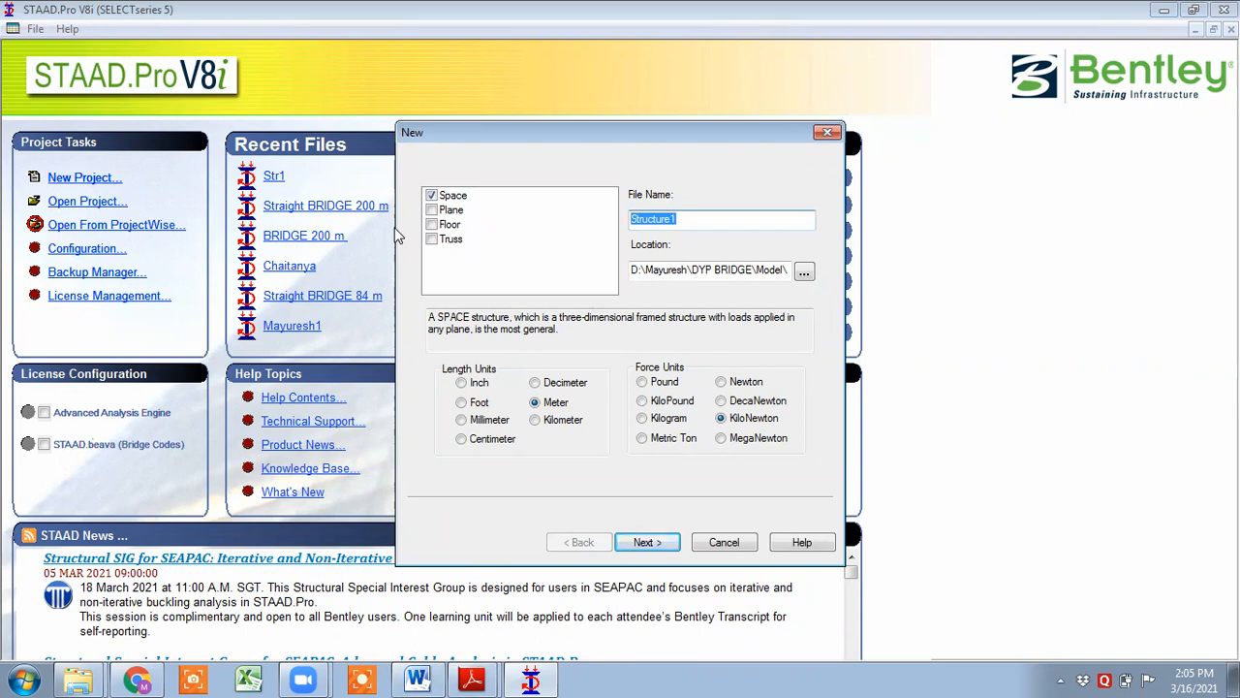
key("BackSpace")
type("Nikhil")
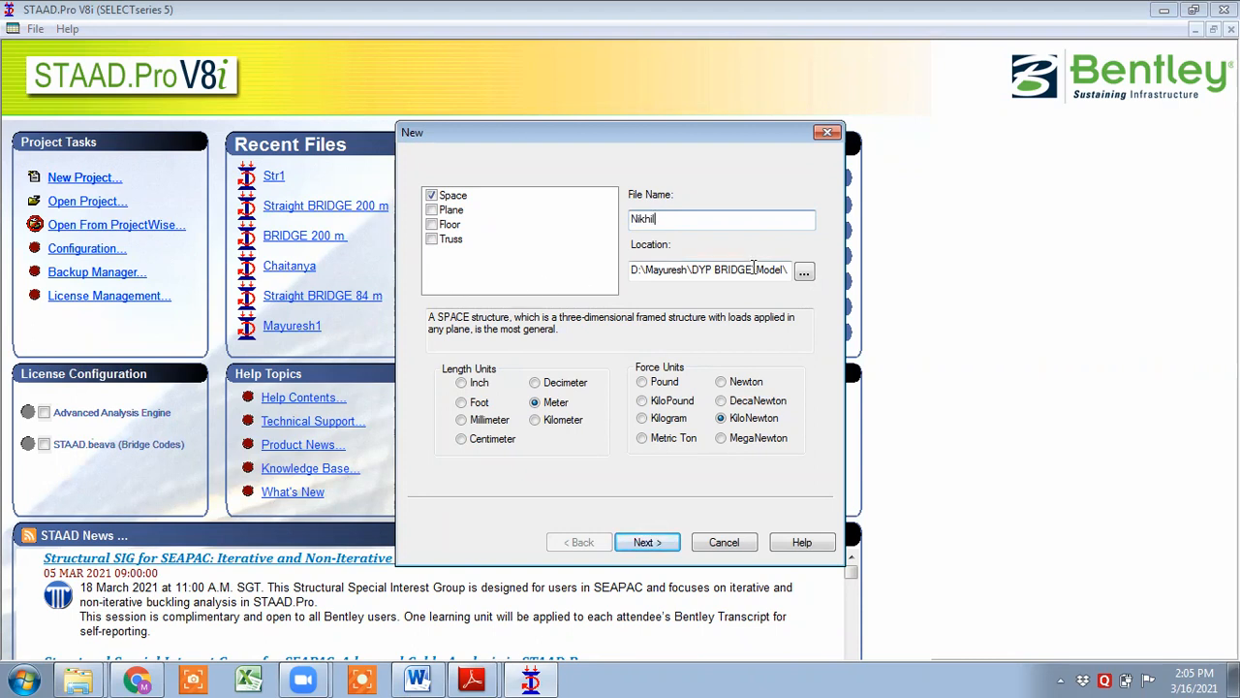
type(" Std")
left_click(645, 543)
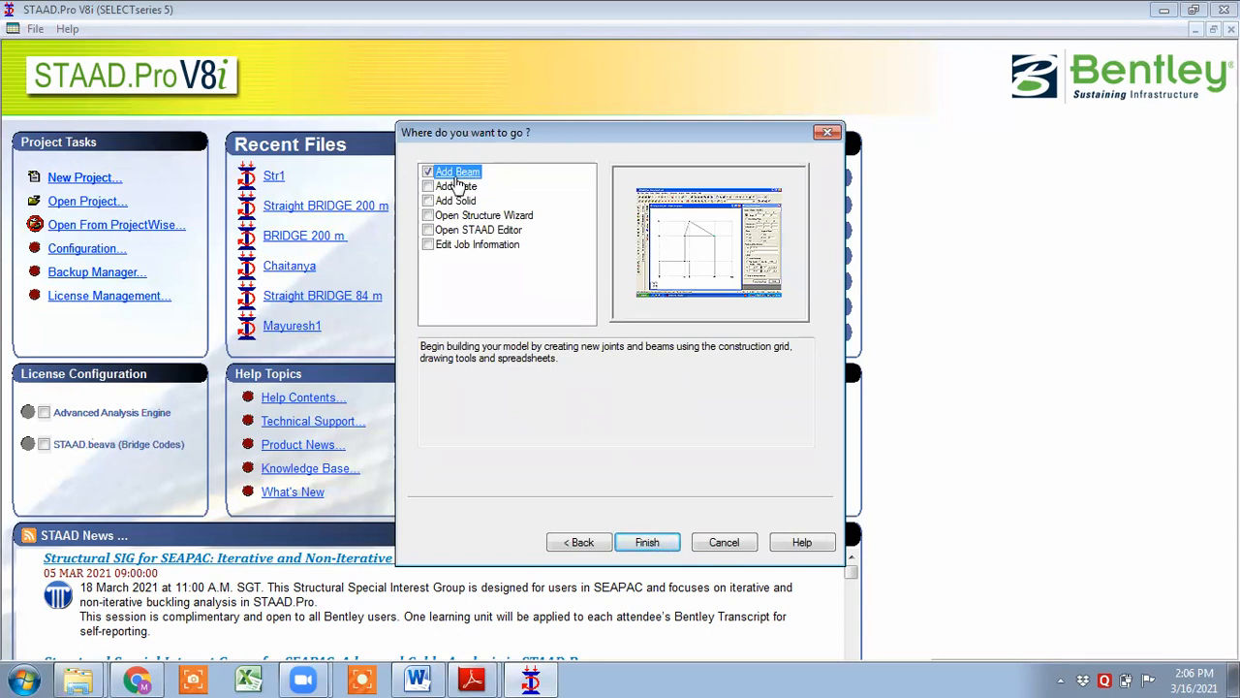
left_click(647, 542)
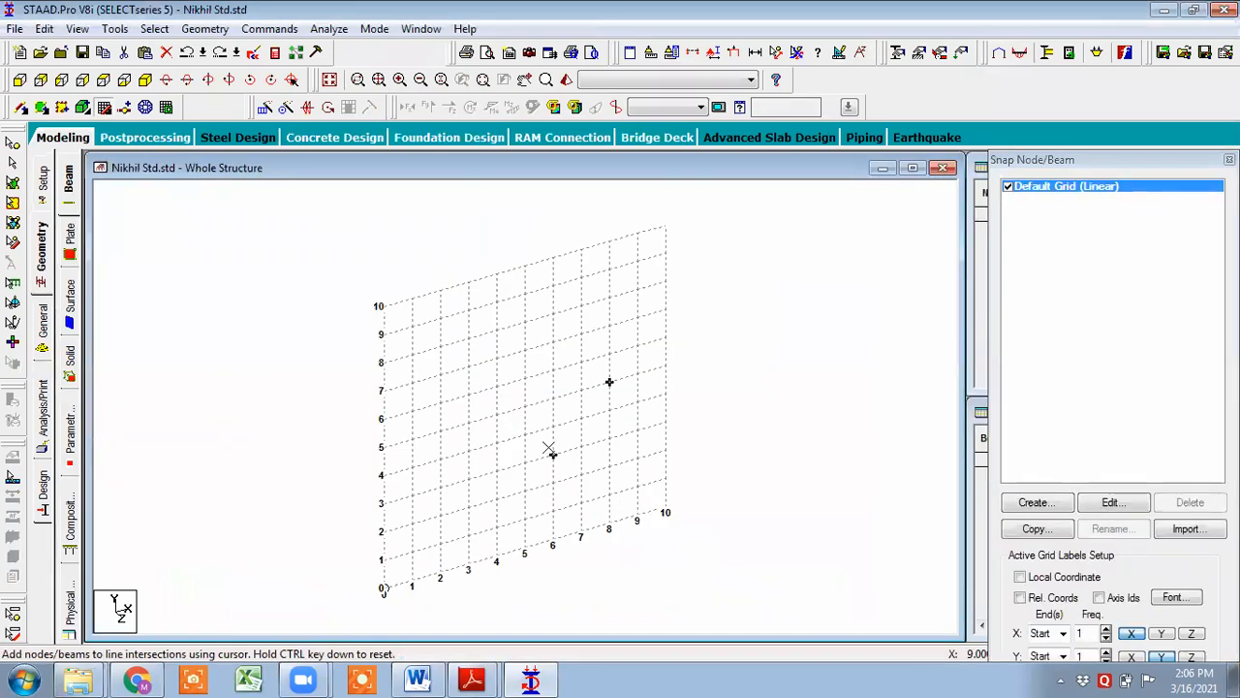
- Close the Snap Node/Beam grid panel
double_click(1122, 161)
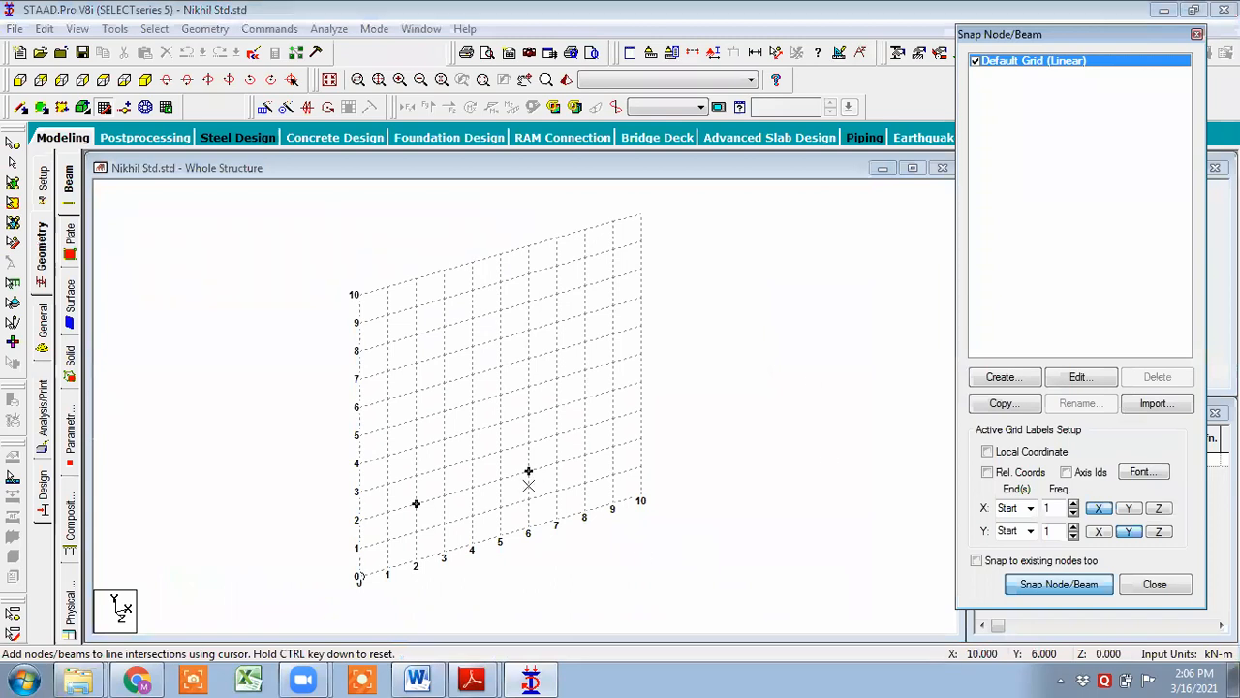
left_click(1198, 35)
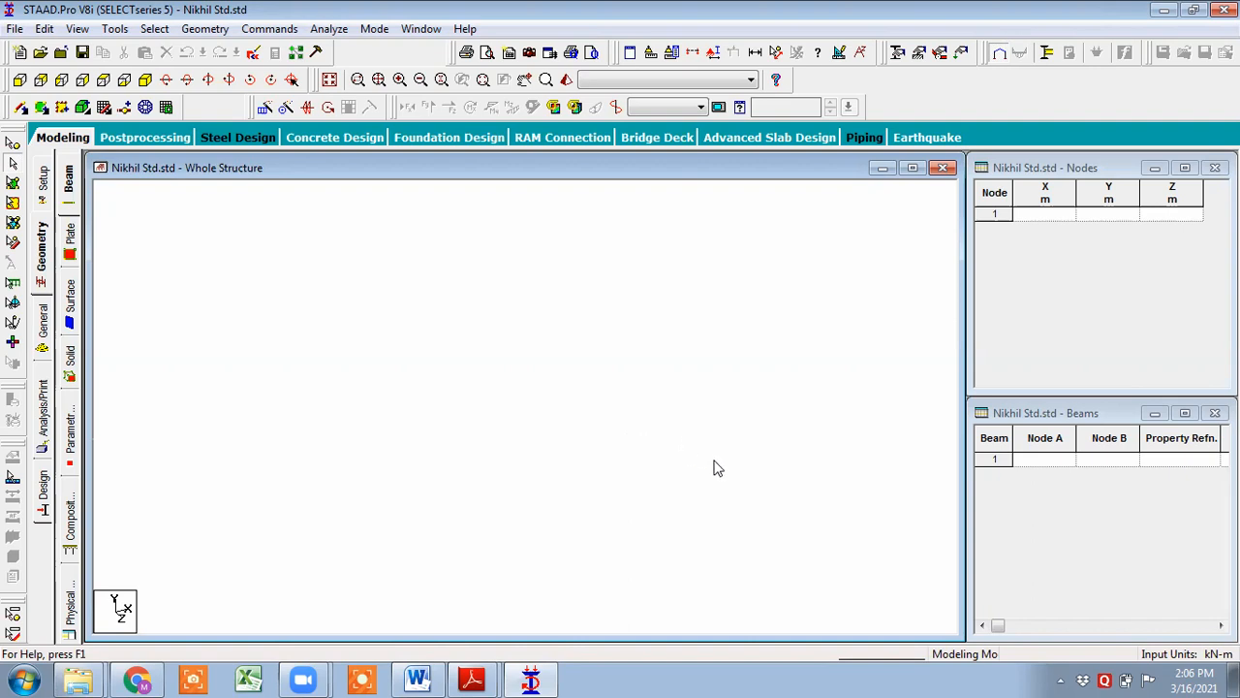
- Import Drastd.dxf as a 3D DXF from the online training > ETABS folder on drive D
left_click(14, 29)
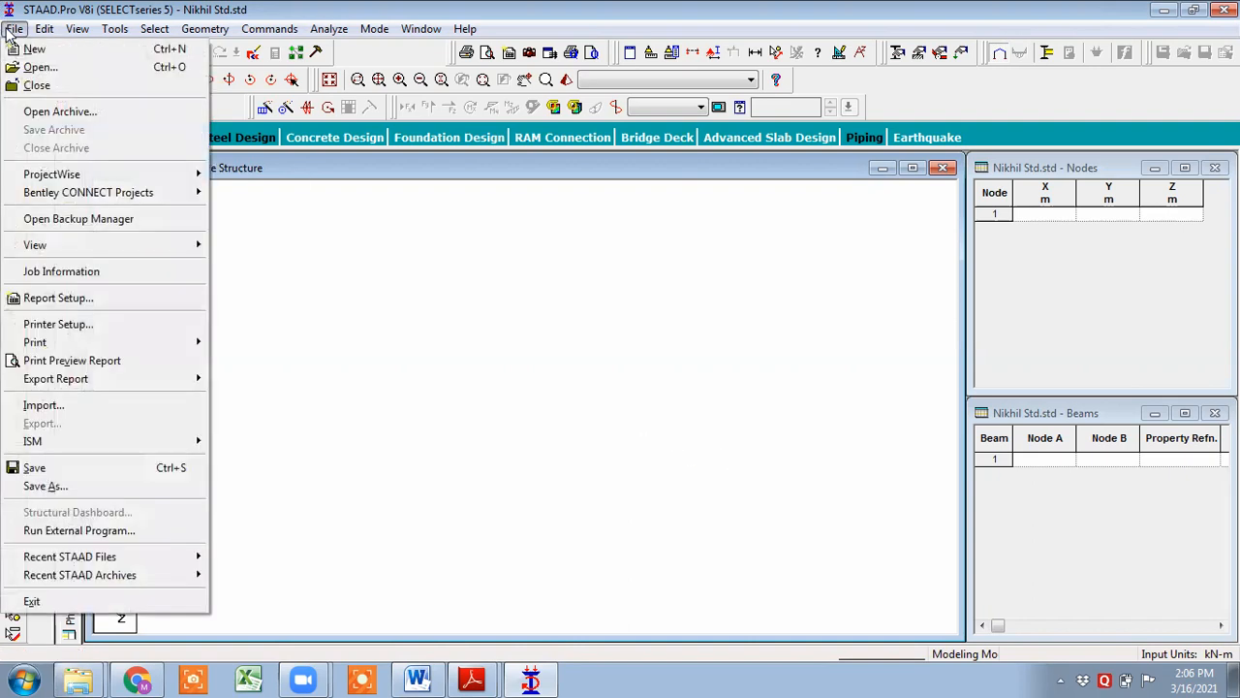
left_click(85, 410)
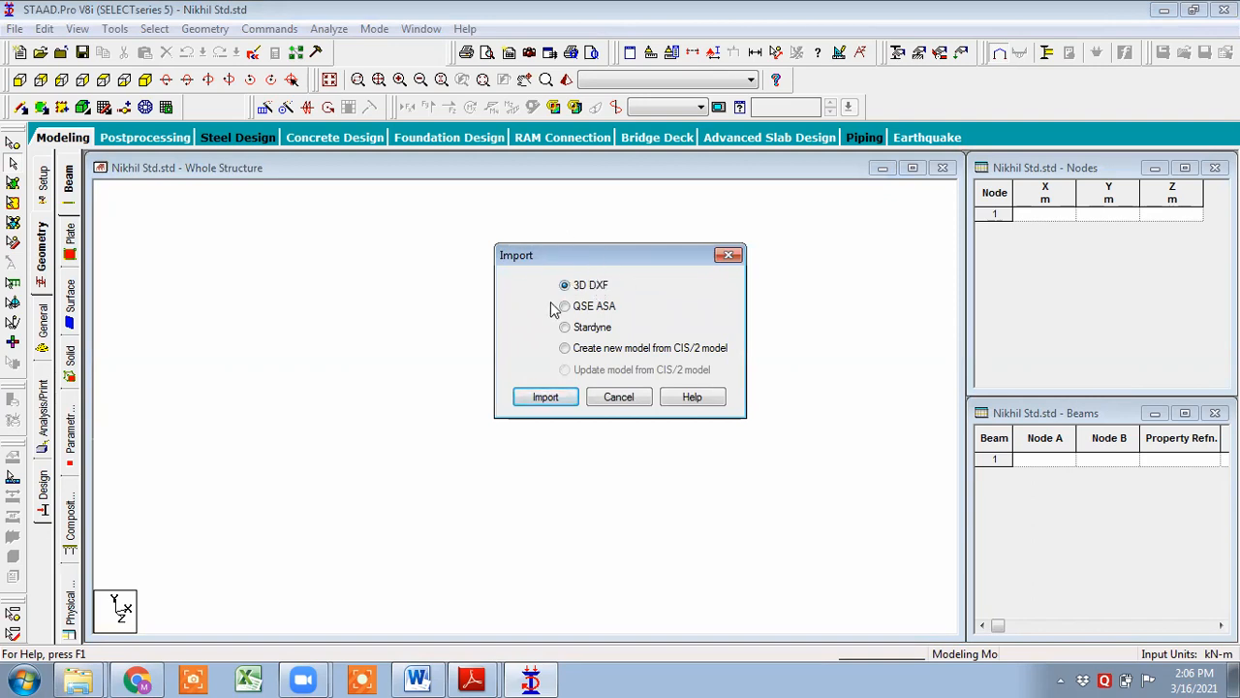
left_click(545, 397)
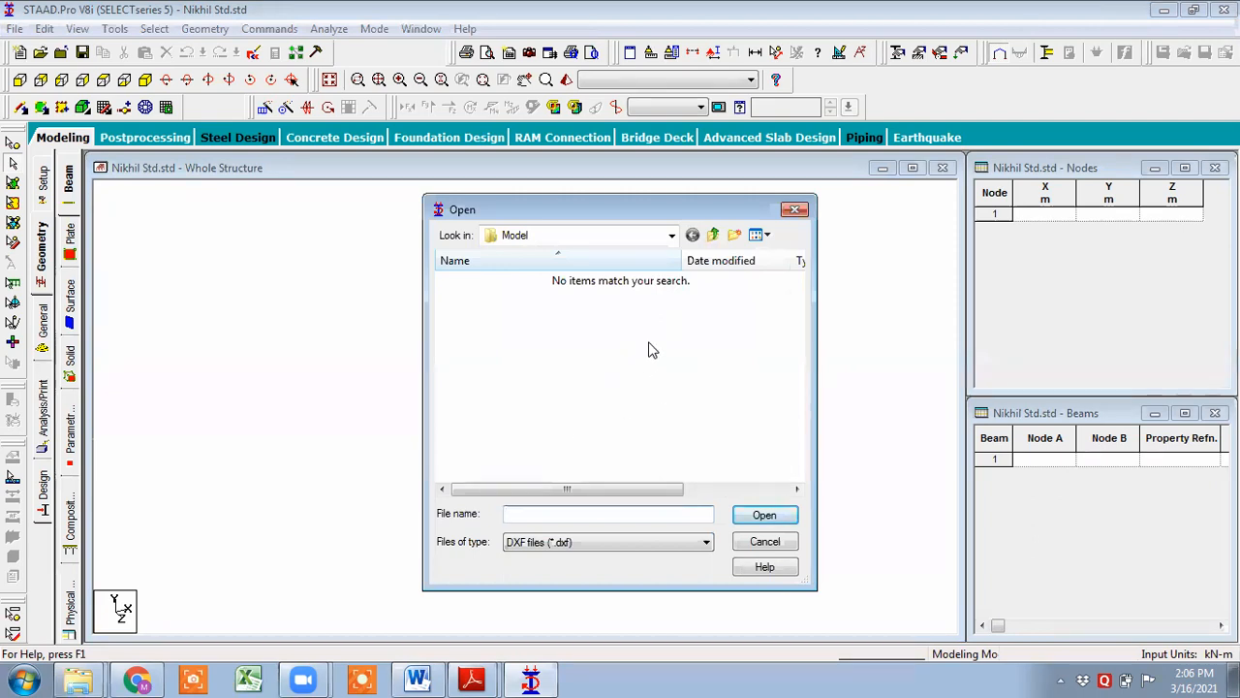
left_click(710, 238)
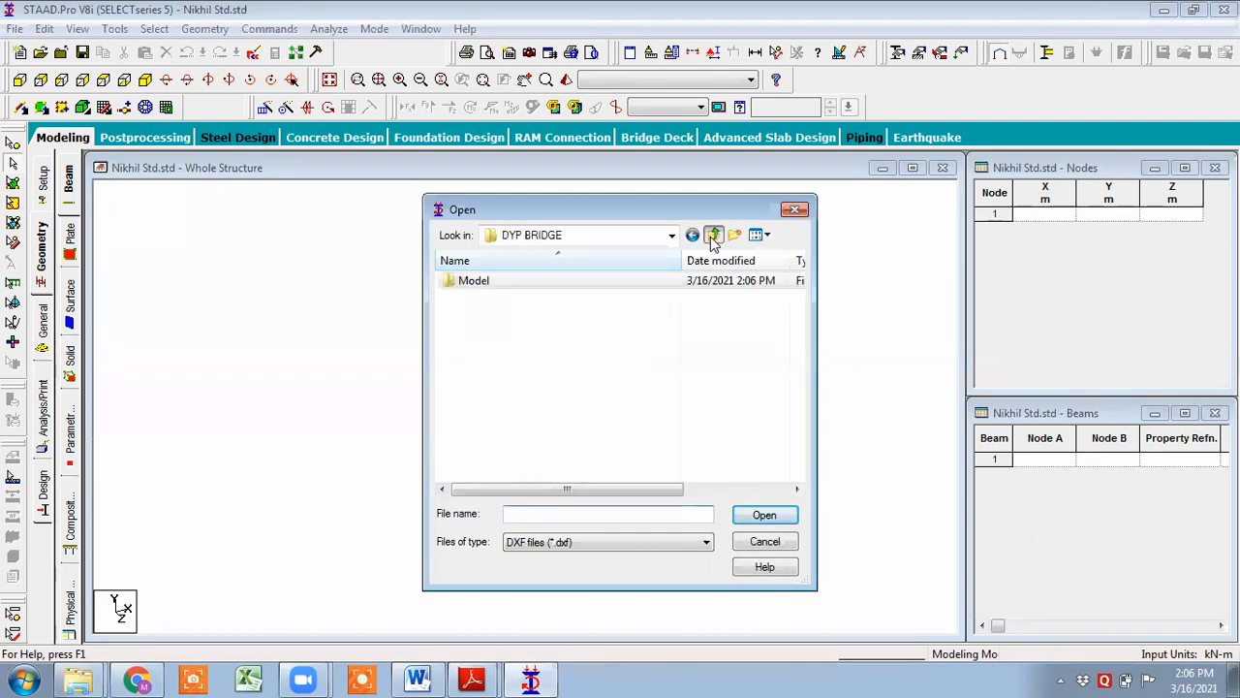
left_click(710, 239)
left_click(713, 235)
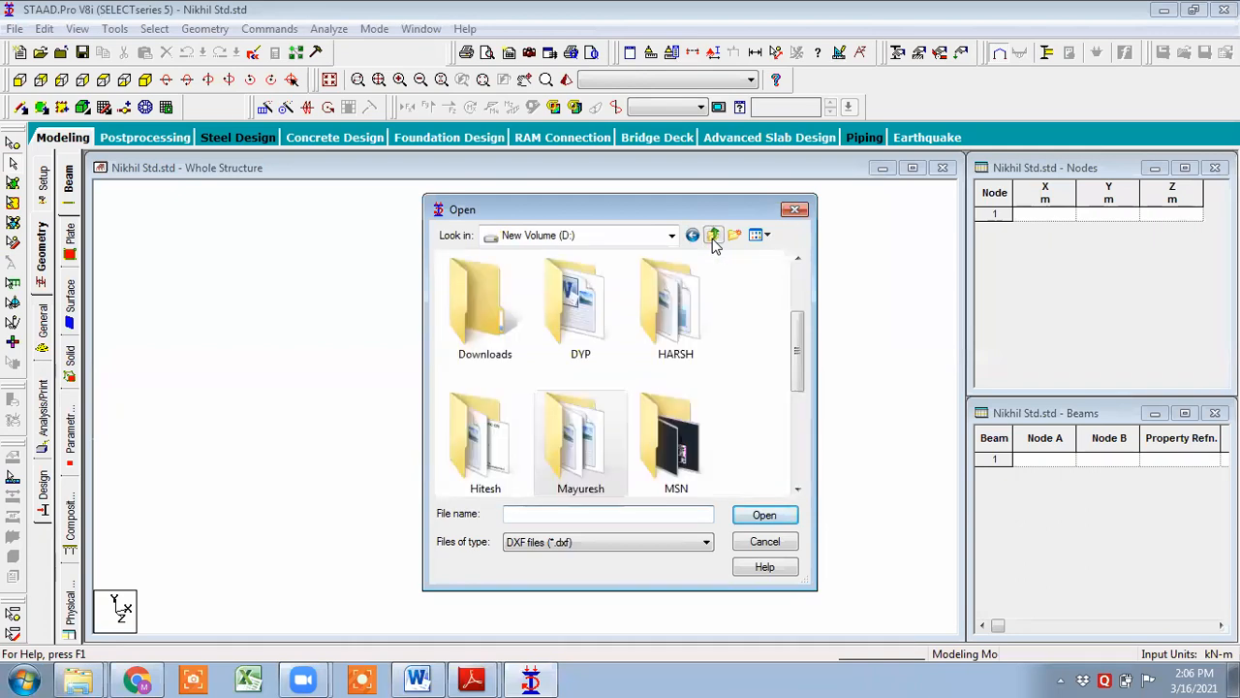
left_click_drag(795, 349, 798, 441)
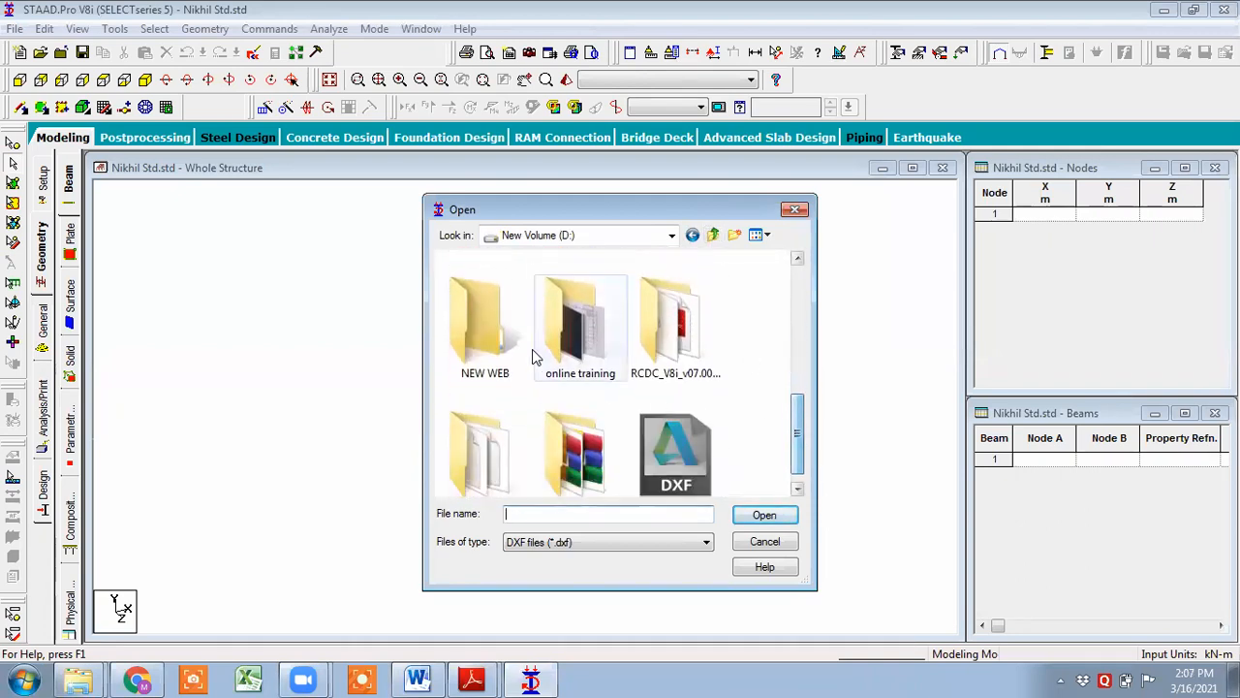
double_click(569, 350)
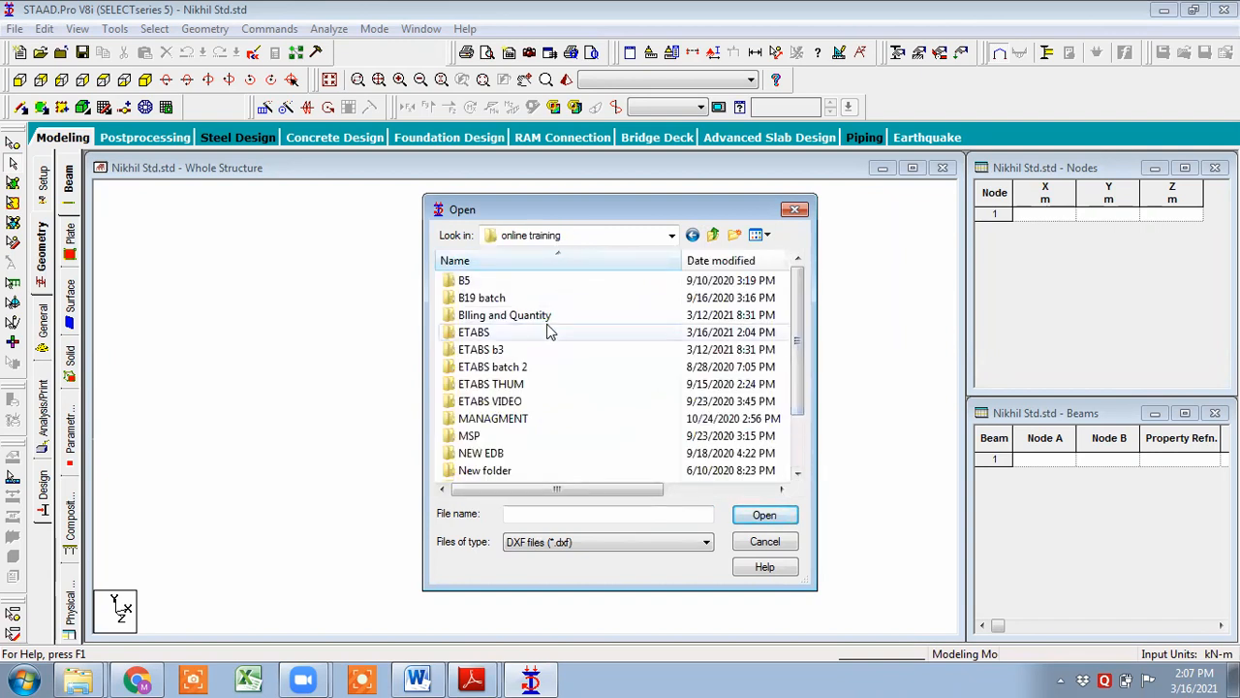
double_click(553, 331)
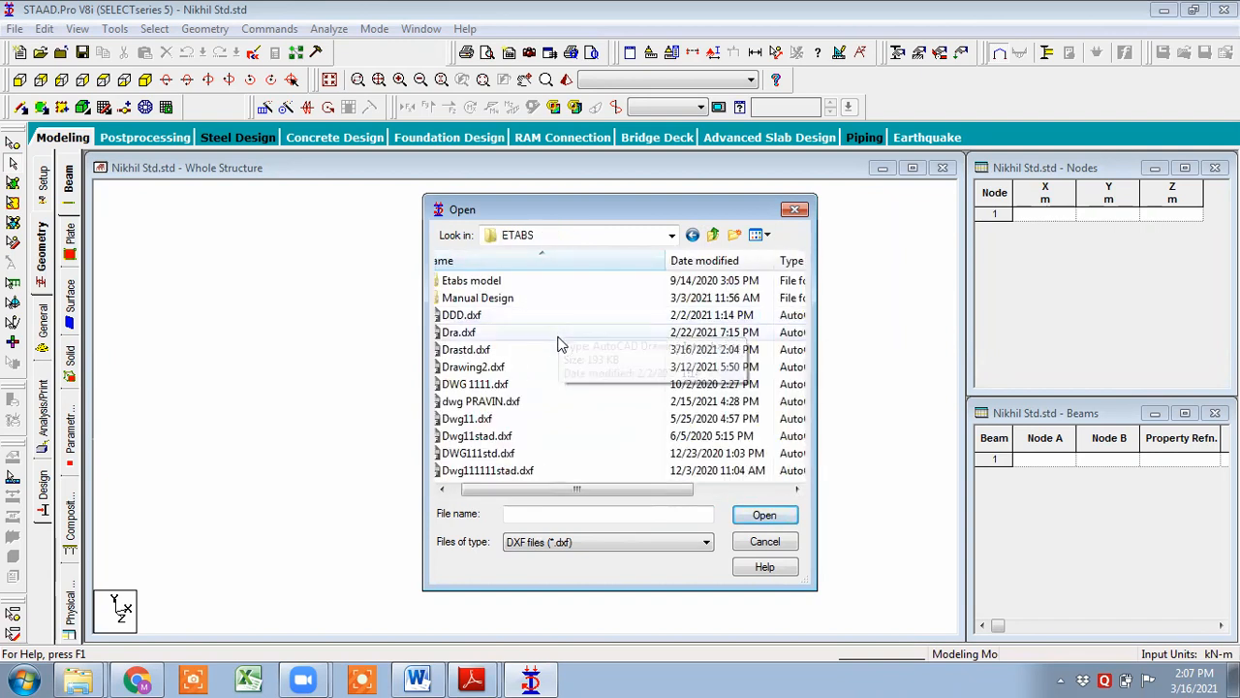
left_click(562, 348)
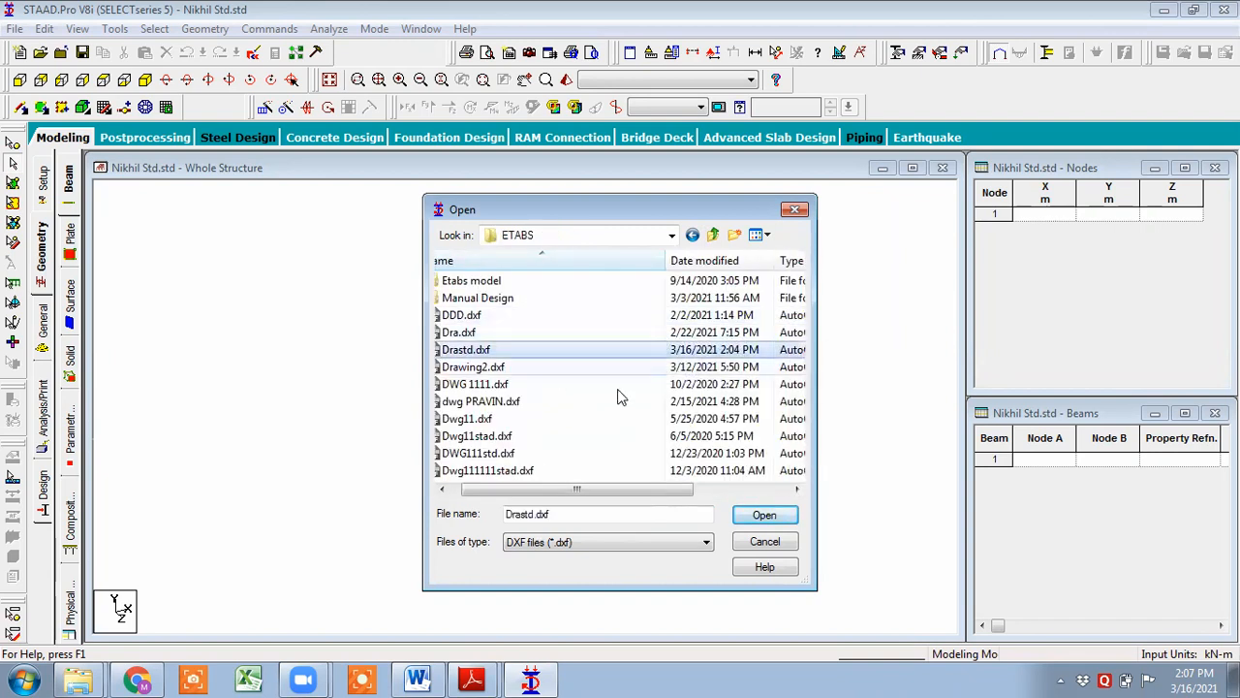
left_click(775, 515)
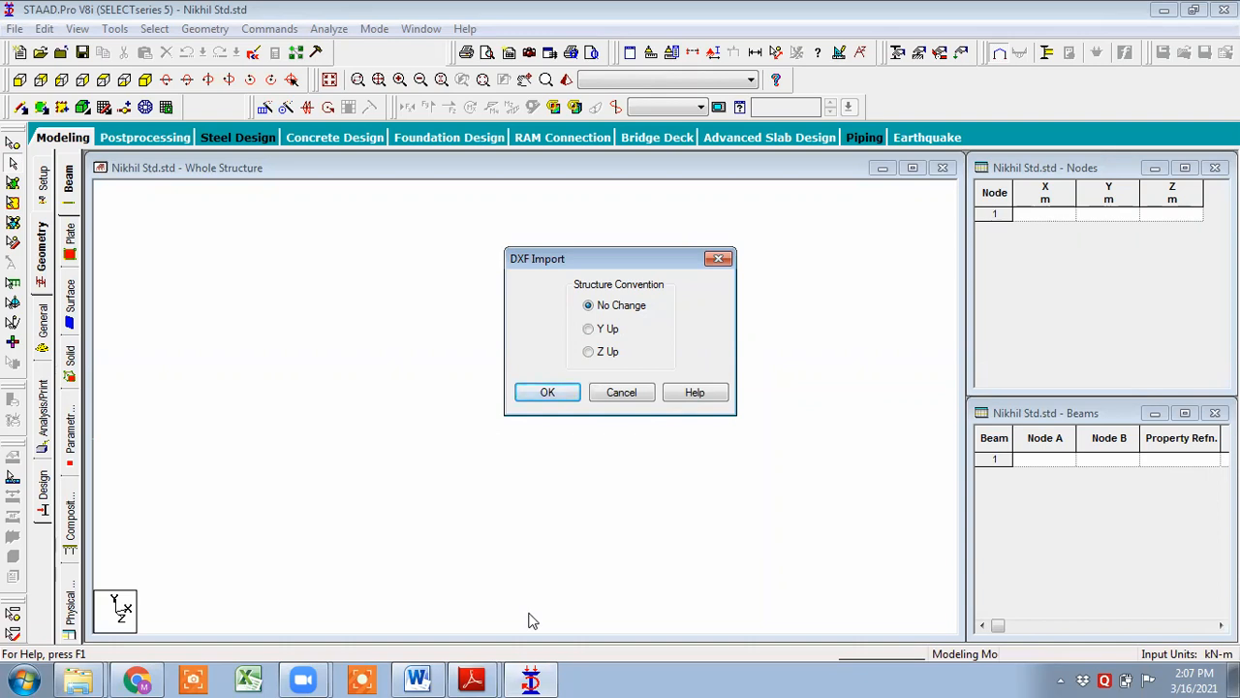
- Set the DXF structure convention to Y Up and accept Meter and KiloNewton input units
left_click(590, 330)
left_click(554, 396)
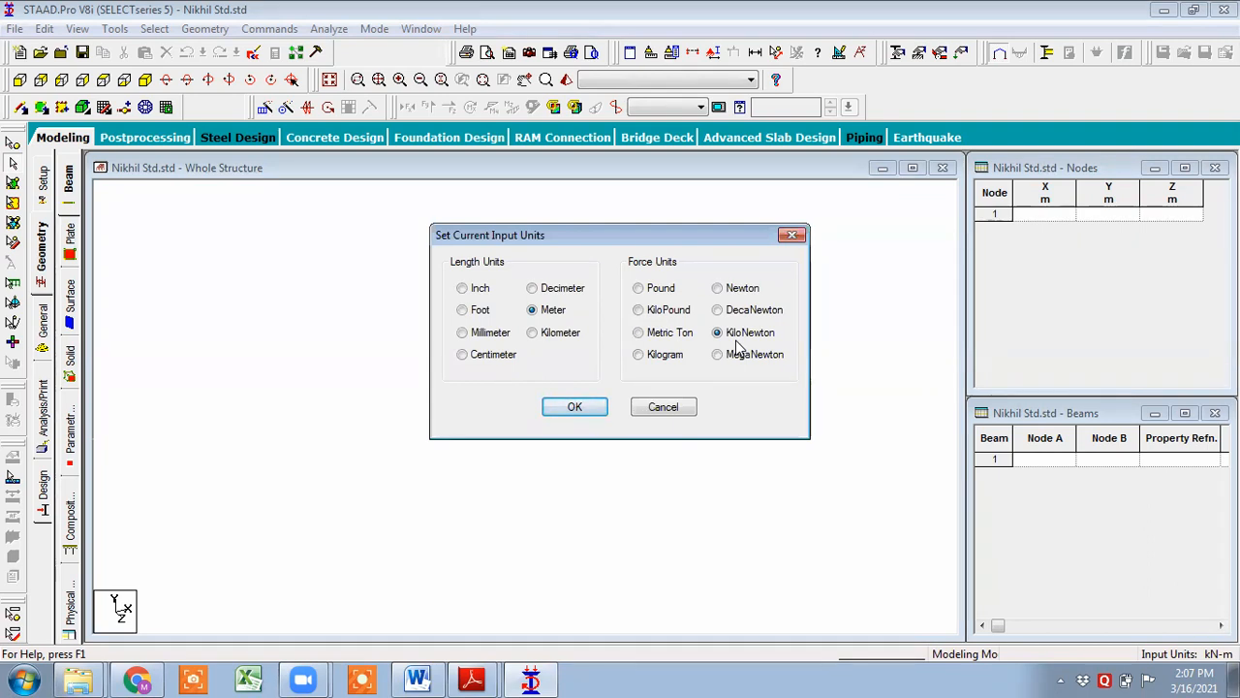
left_click(586, 407)
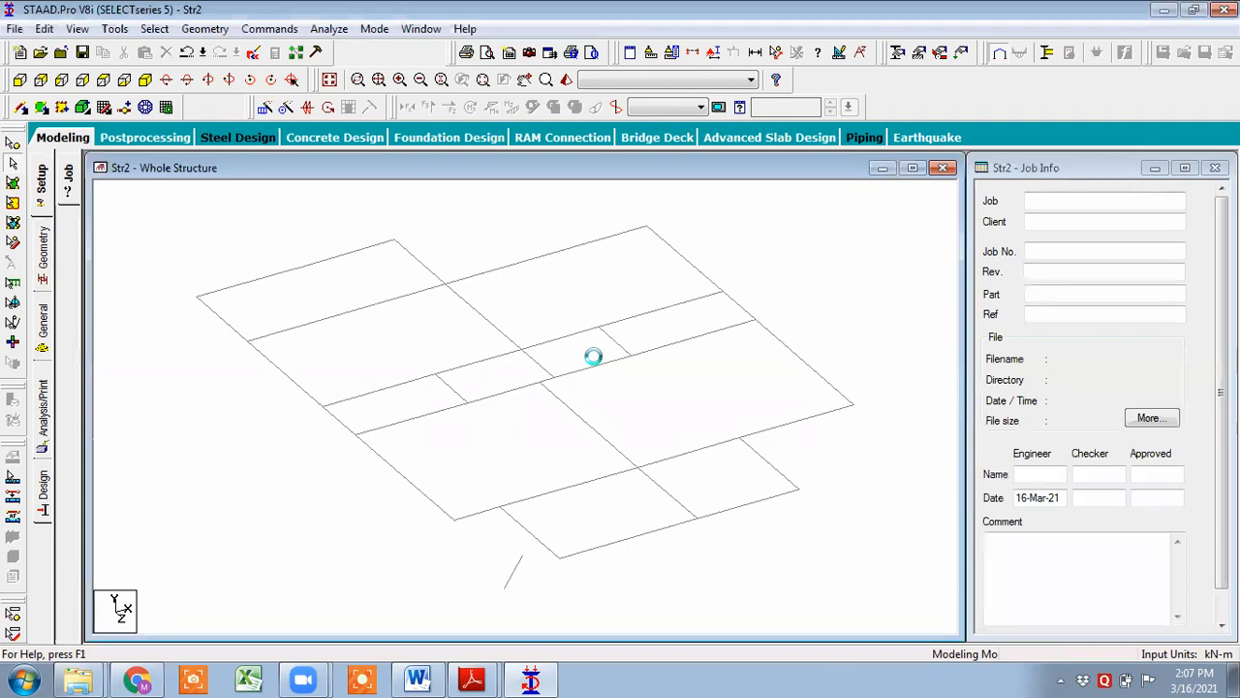
- Delete the stray beam lying below the imported plan
left_click(513, 572)
key("Delete")
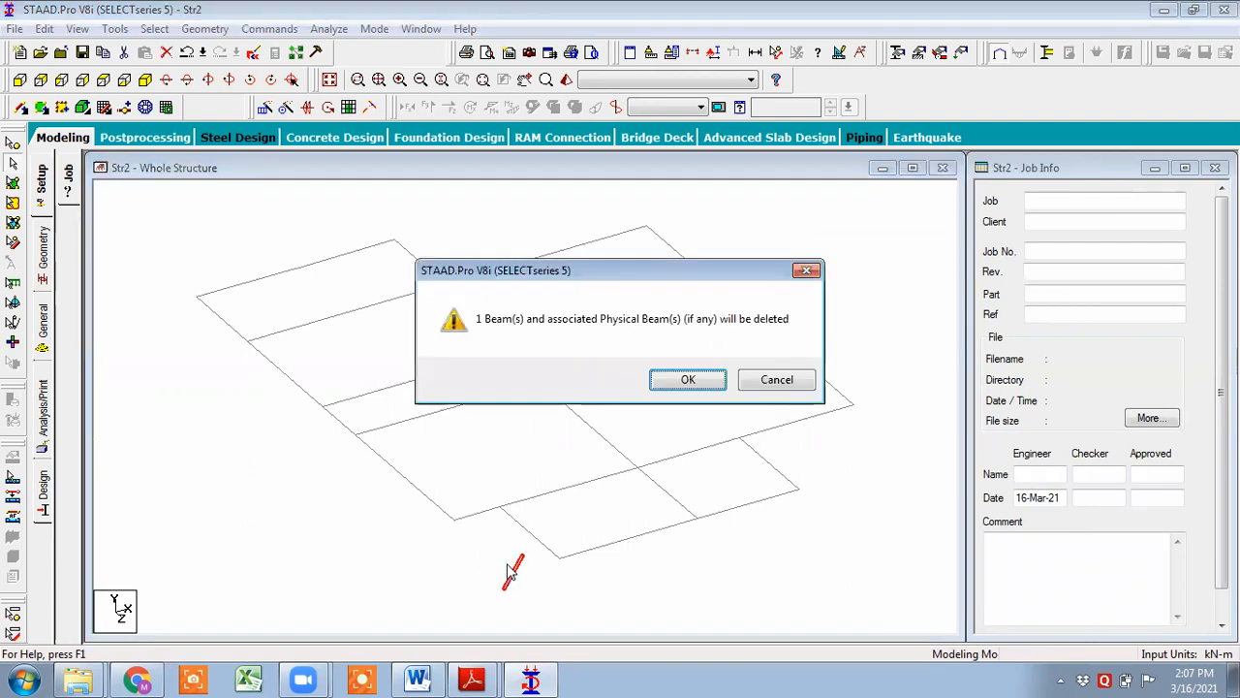
left_click(669, 379)
left_click(664, 379)
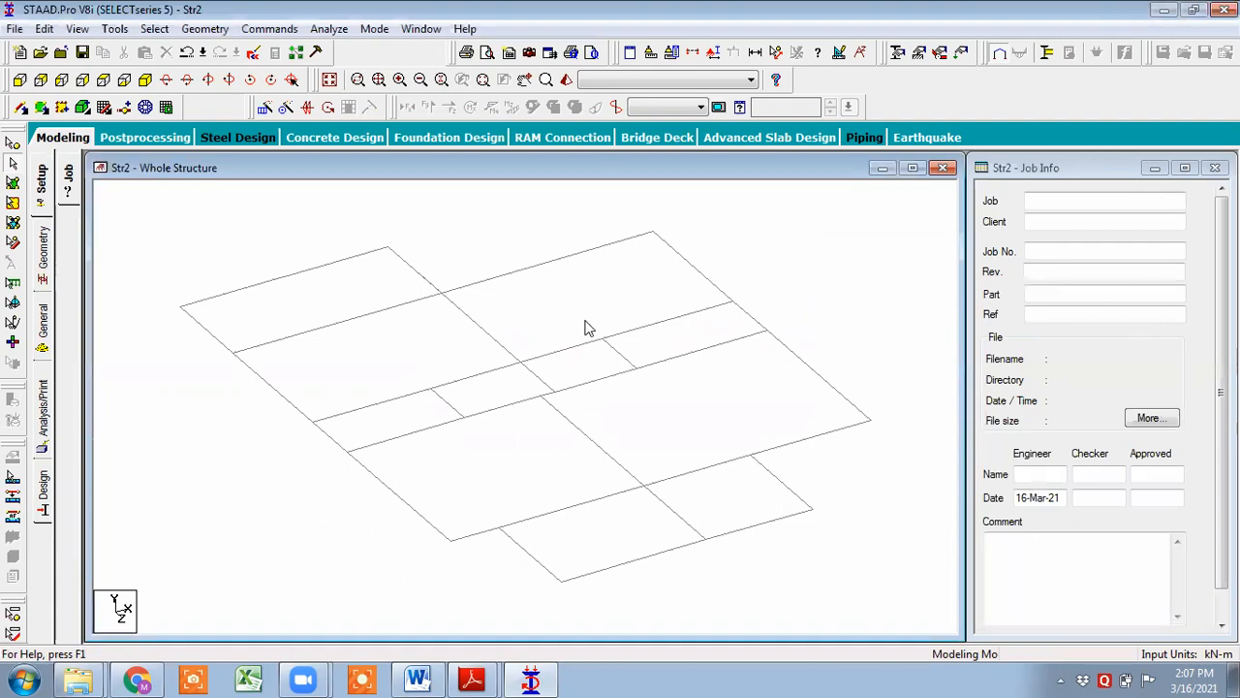
- Delete the four beams forming the extra rectangle above the plan's top edge in plan view
left_click(84, 81)
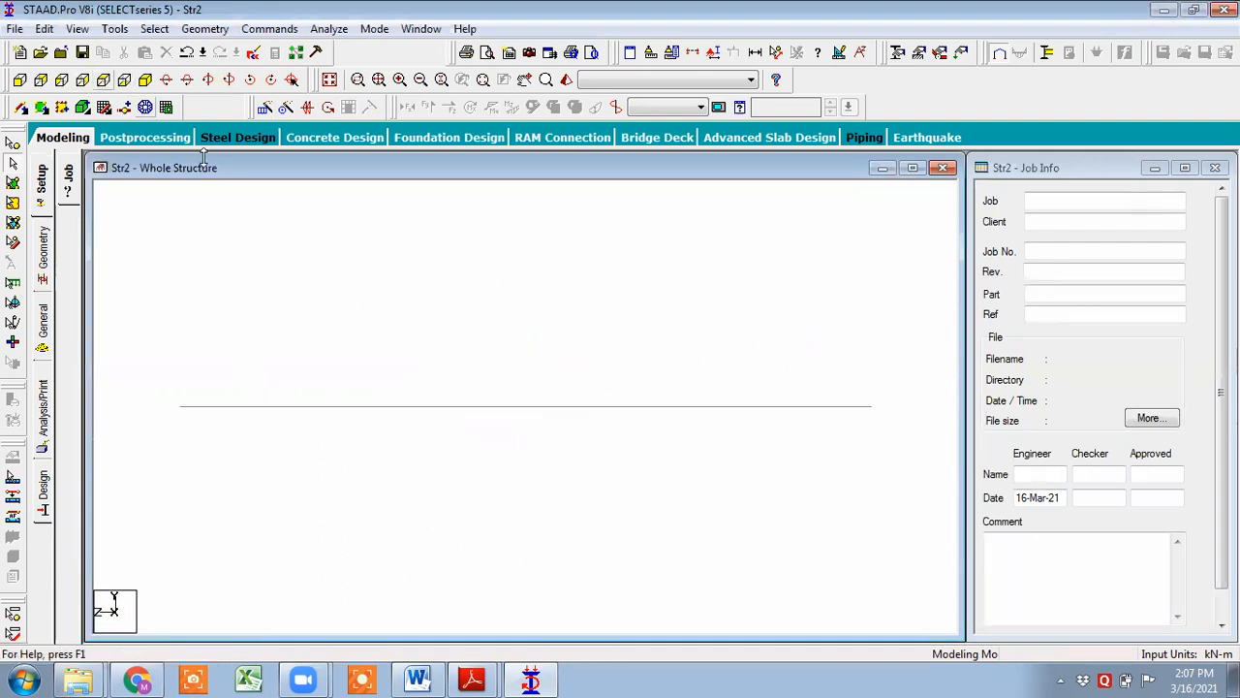
left_click(103, 80)
left_click_drag(352, 210, 615, 274)
key("Delete")
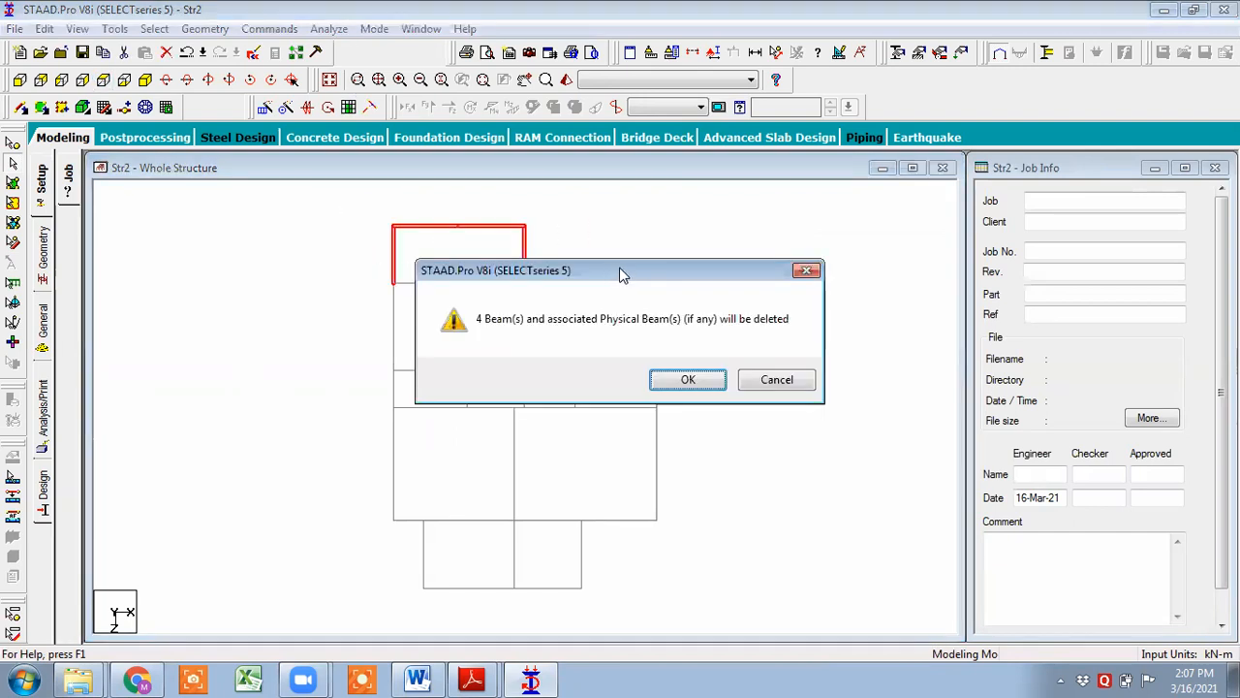
left_click(687, 380)
left_click(684, 379)
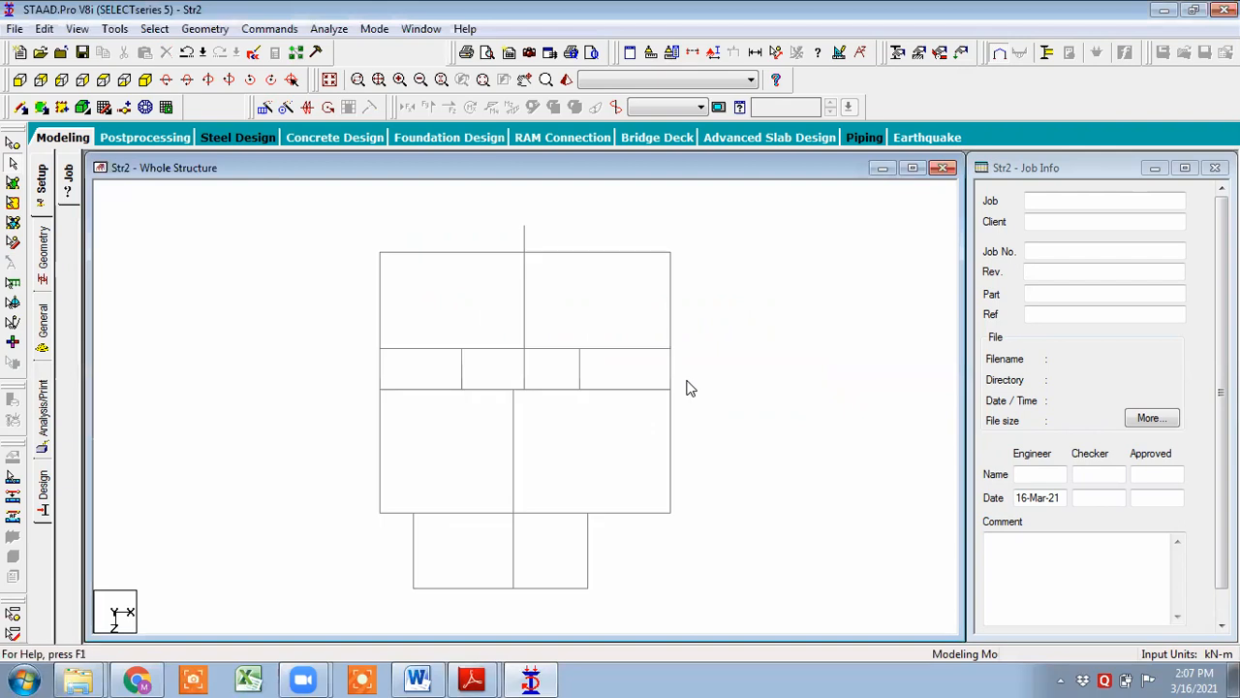
- Examine the individual beams of the imported plan one by one
middle_click_drag(533, 299, 501, 388)
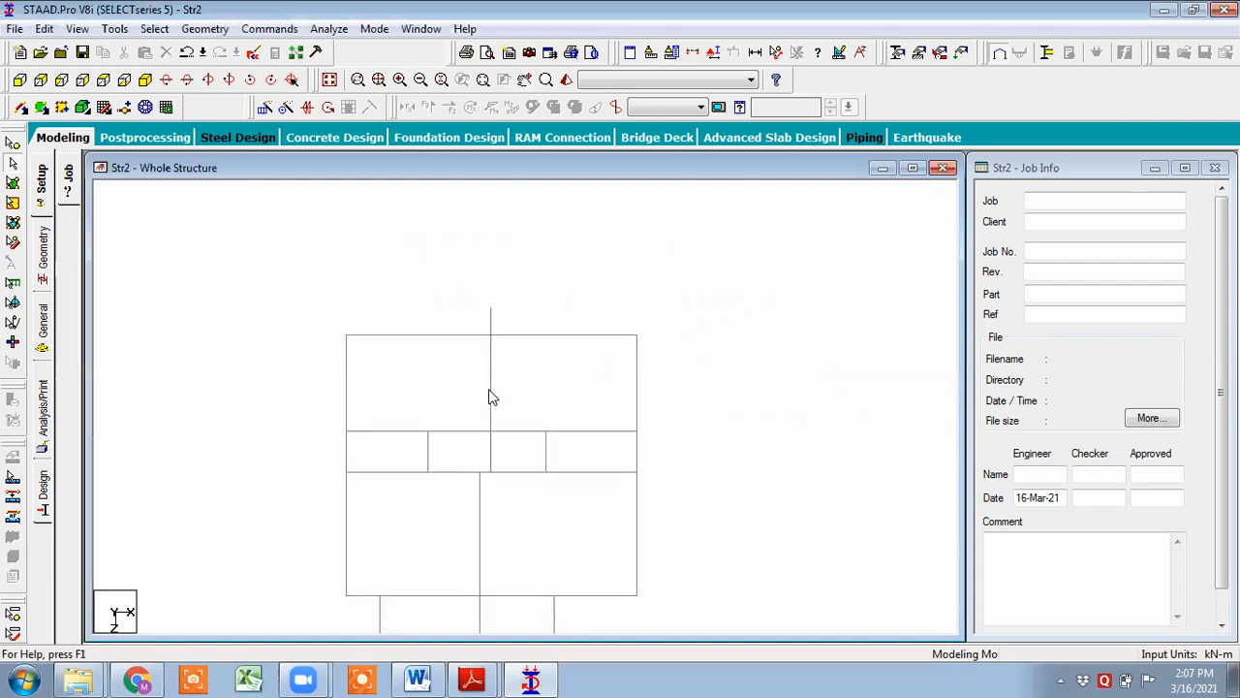
middle_click_drag(526, 349, 658, 214)
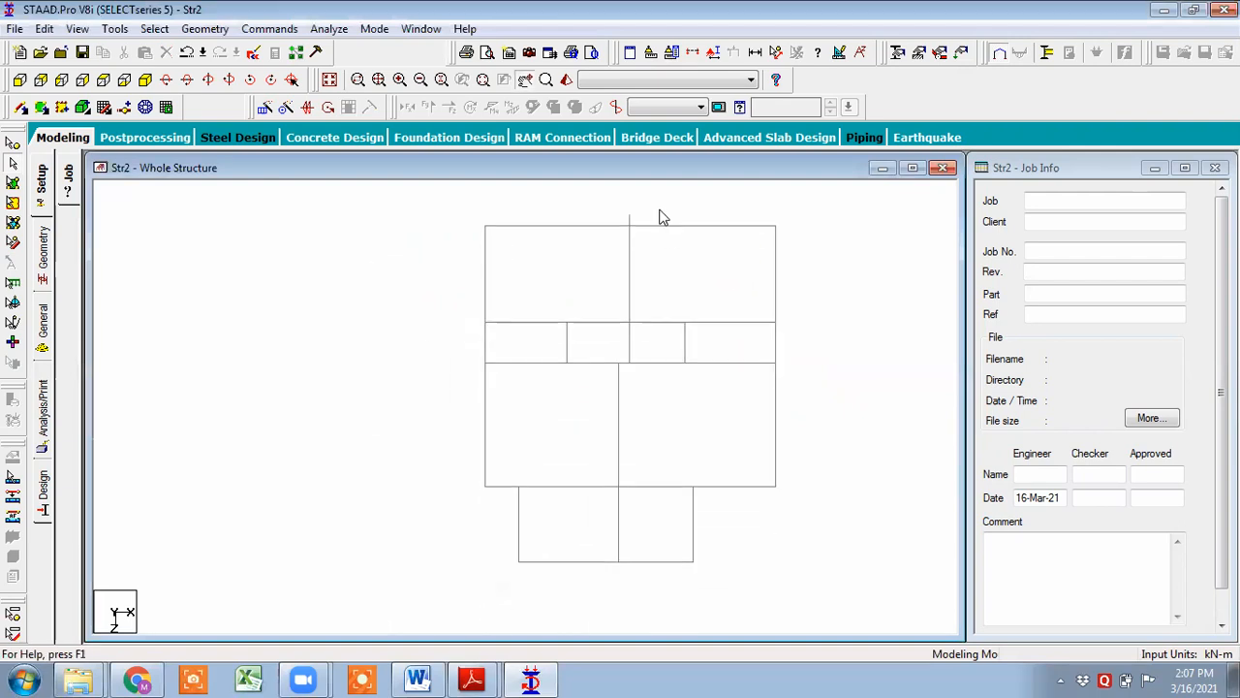
middle_click_drag(654, 308, 440, 346)
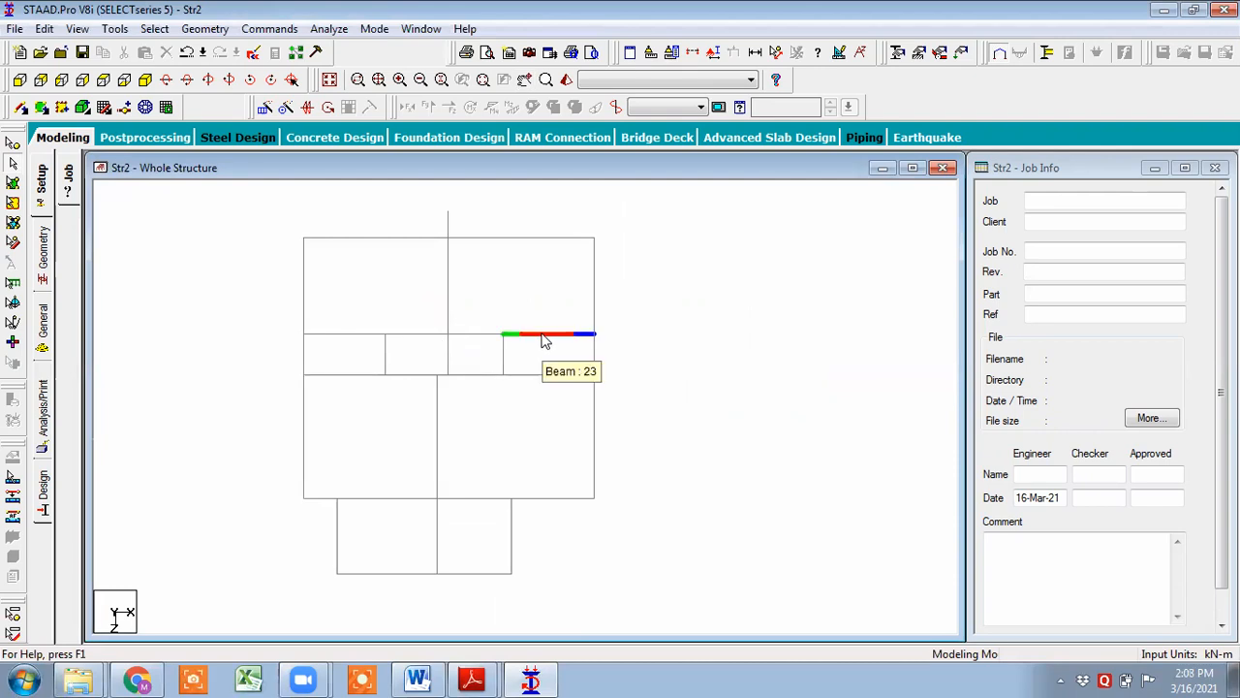
scroll(396, 241, "up", 1)
left_click(402, 232)
left_click(509, 232)
left_click(452, 289)
left_click(471, 332)
left_click(426, 332)
left_click(407, 374)
left_click(339, 374)
left_click(328, 331)
left_click(302, 330)
left_click(300, 351)
left_click(300, 319)
left_click(297, 413)
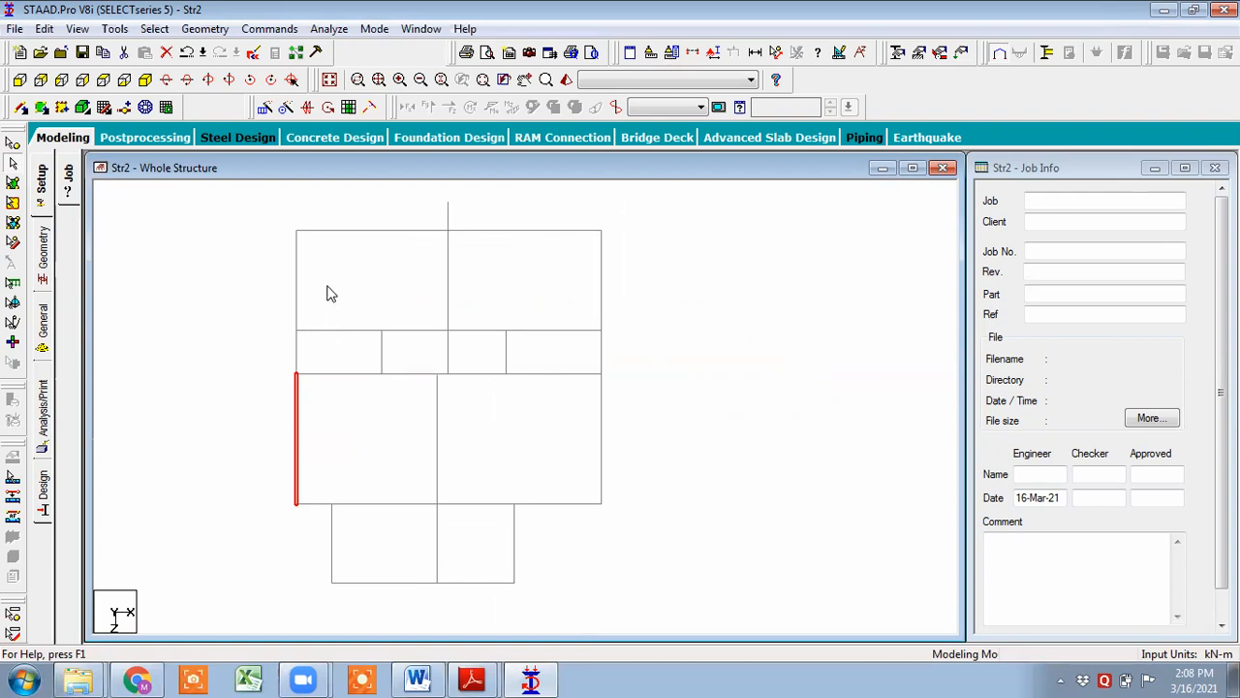
scroll(355, 415, "up", 2)
left_click(358, 414)
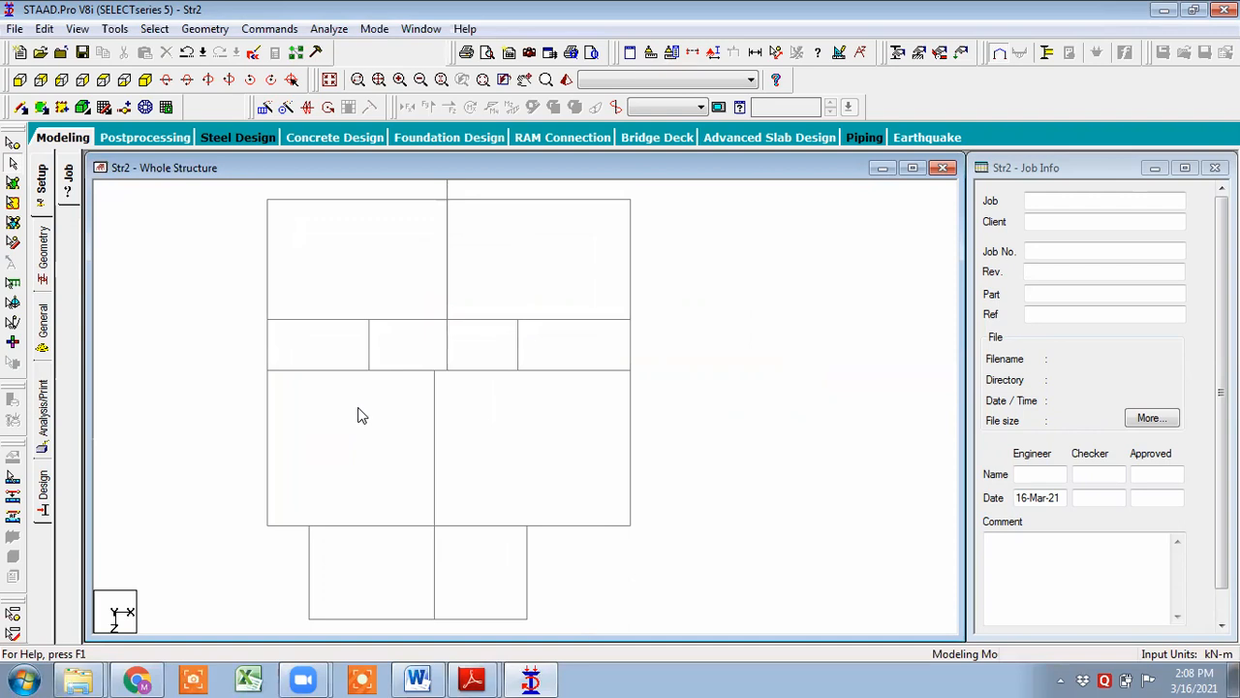
scroll(421, 406, "down", 3)
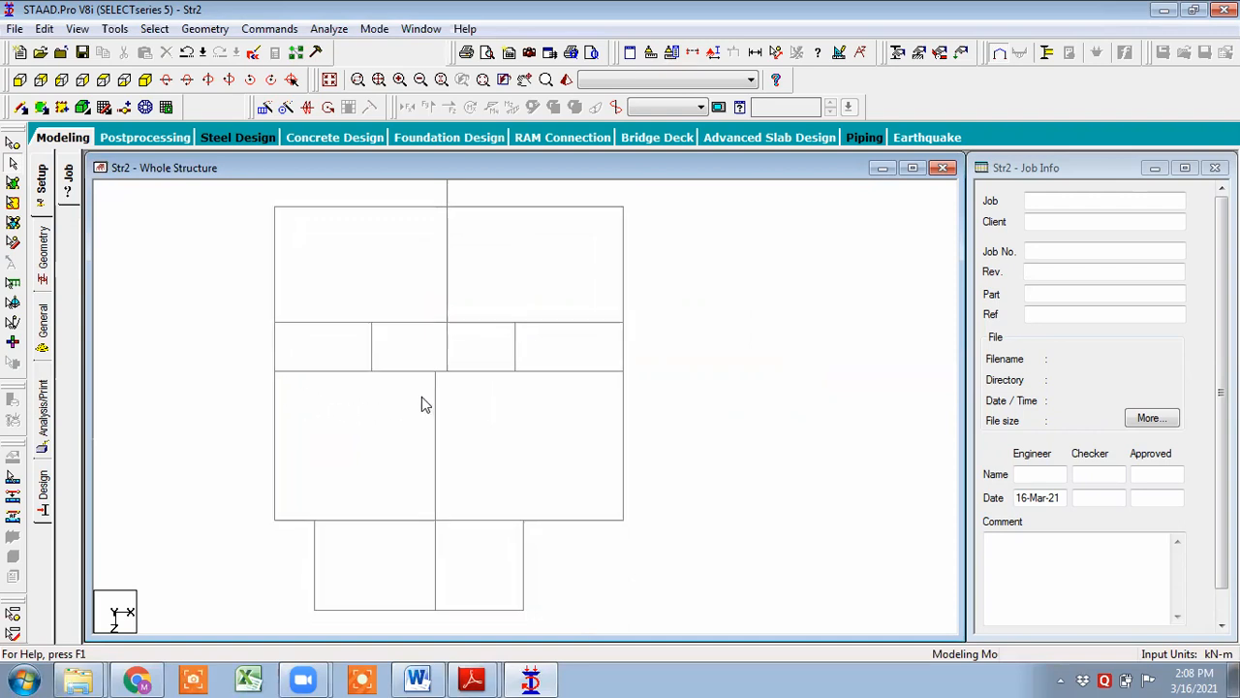
- Examine the plan's beams in the isometric view
left_click(146, 82)
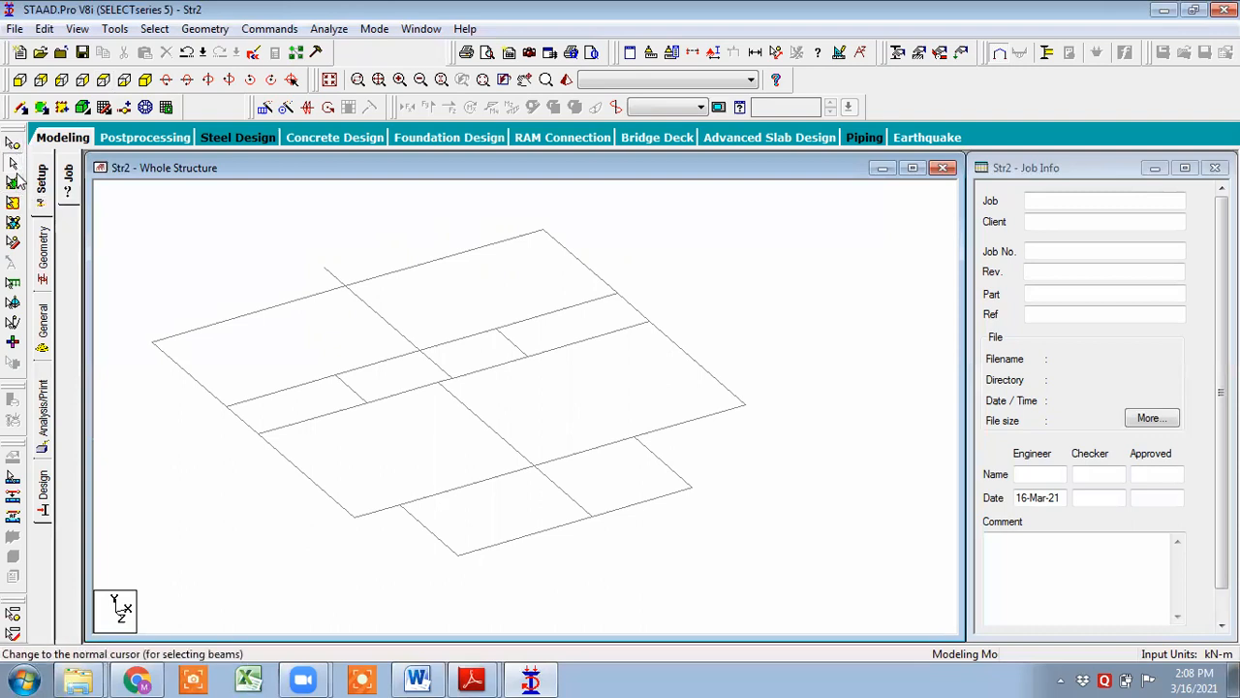
left_click(237, 317)
left_click(417, 267)
left_click(375, 311)
left_click(341, 273)
left_click(315, 296)
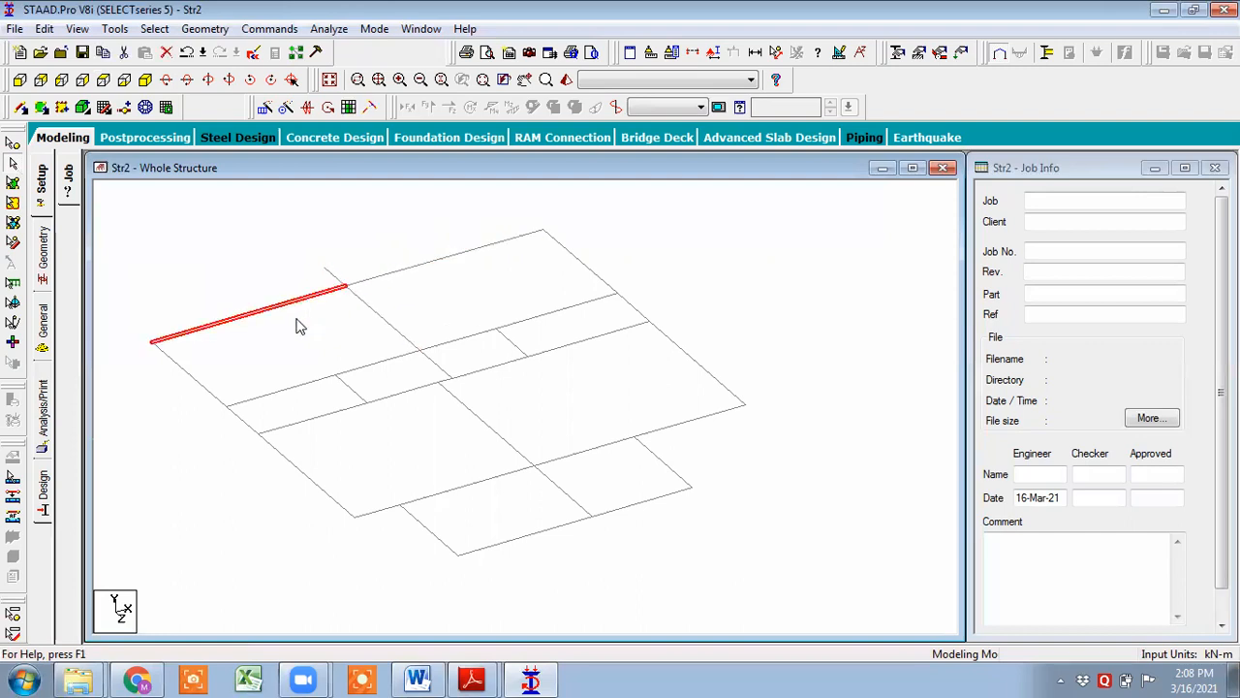
- Inspect the imported plan's nodes and beams one by one in plan view
left_click(13, 146)
left_click(242, 322)
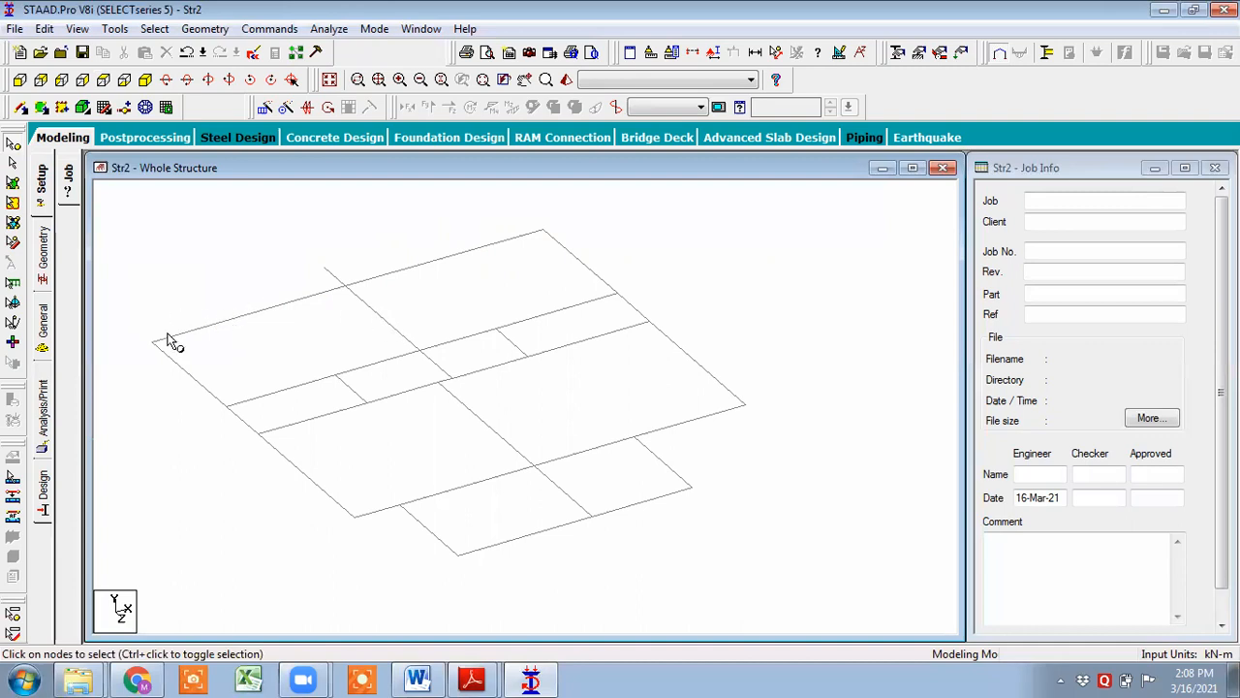
left_click(105, 82)
left_click(319, 254)
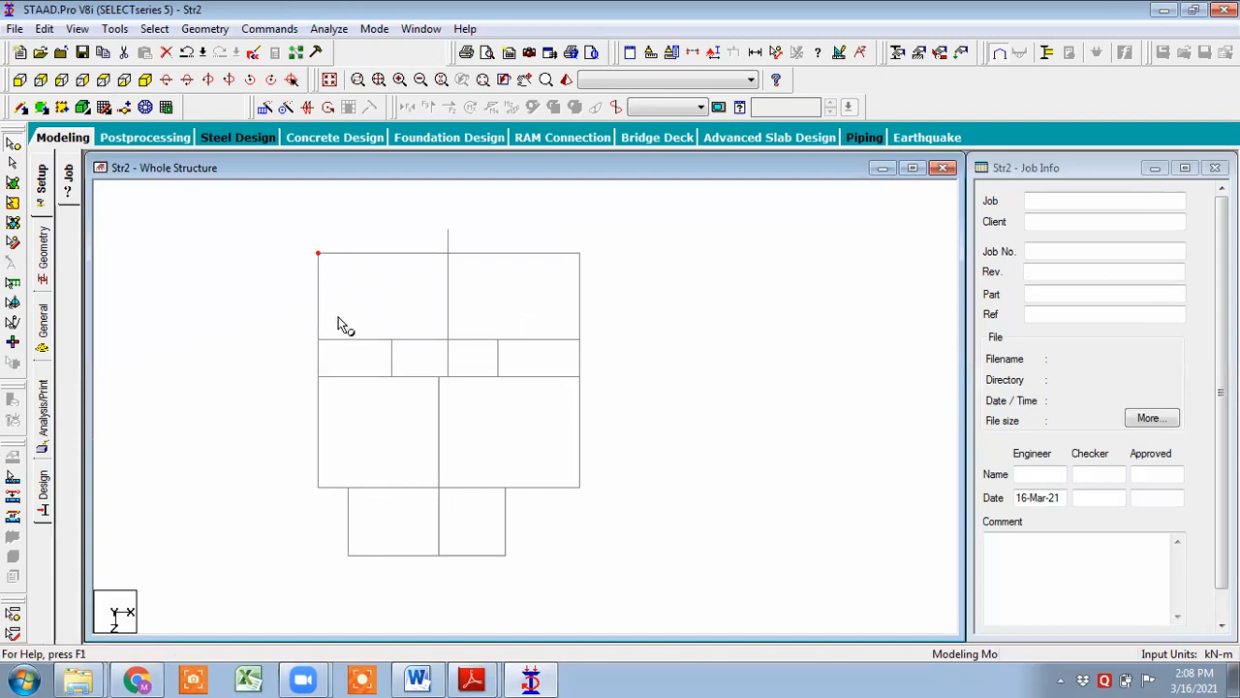
left_click_drag(206, 224, 810, 597)
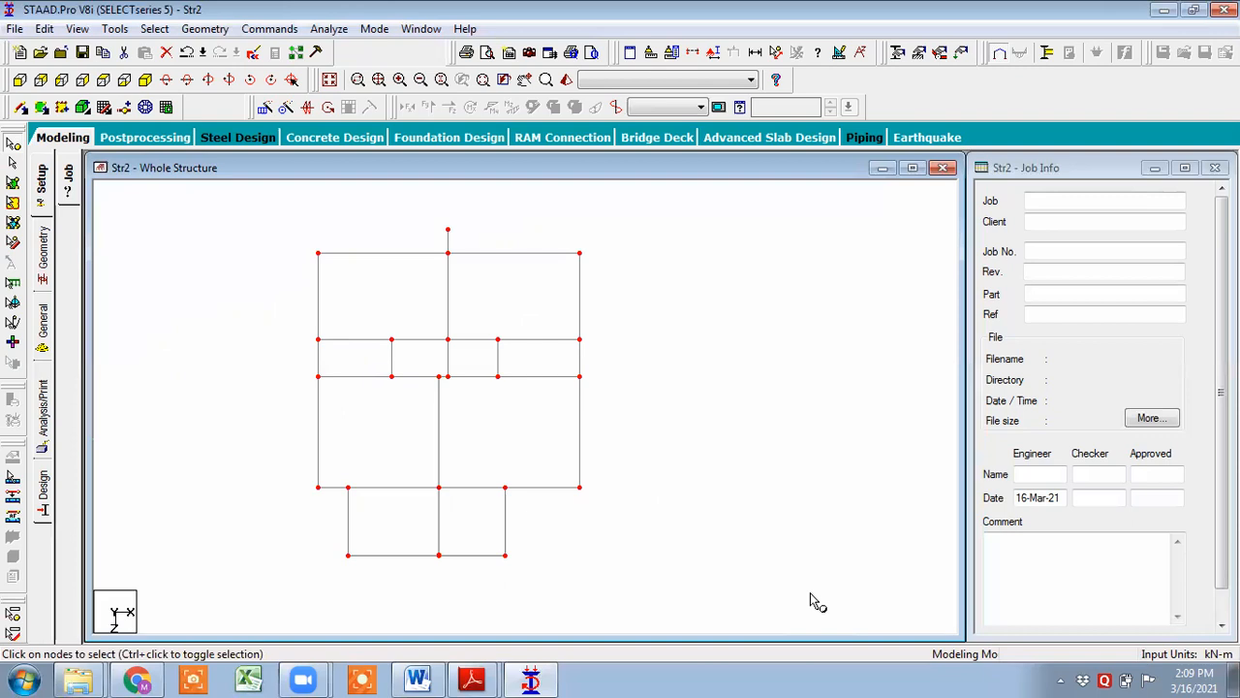
scroll(517, 279, "up", 2)
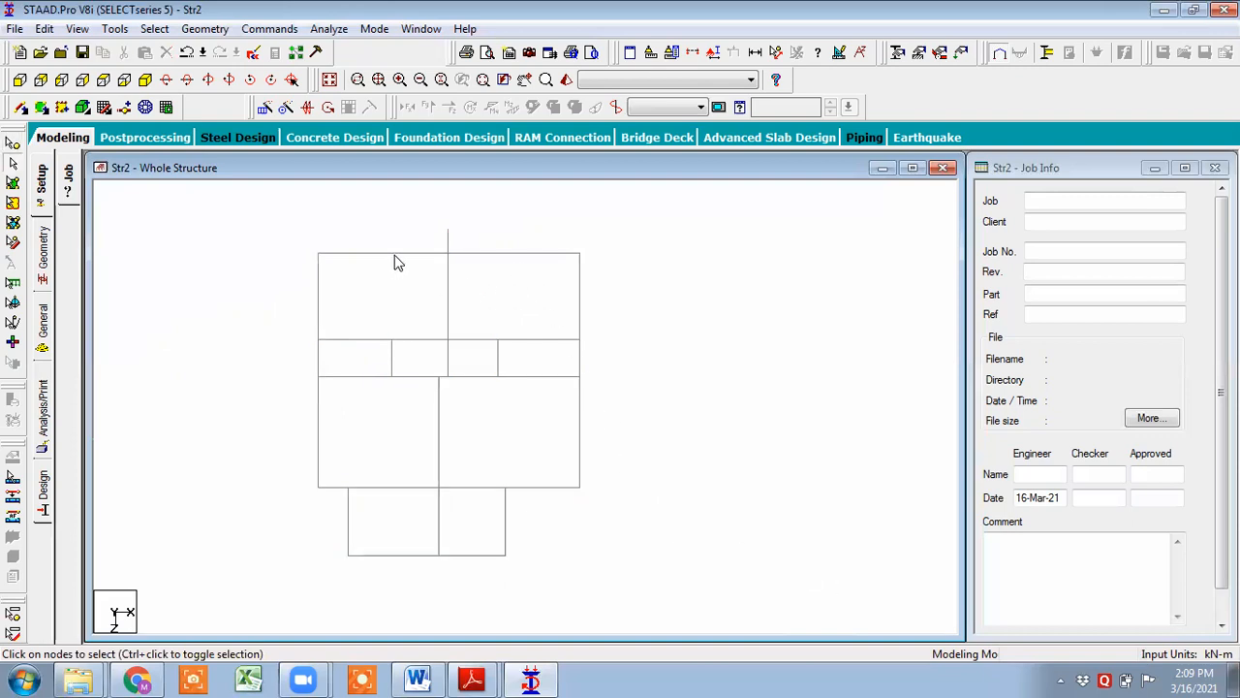
left_click(397, 257)
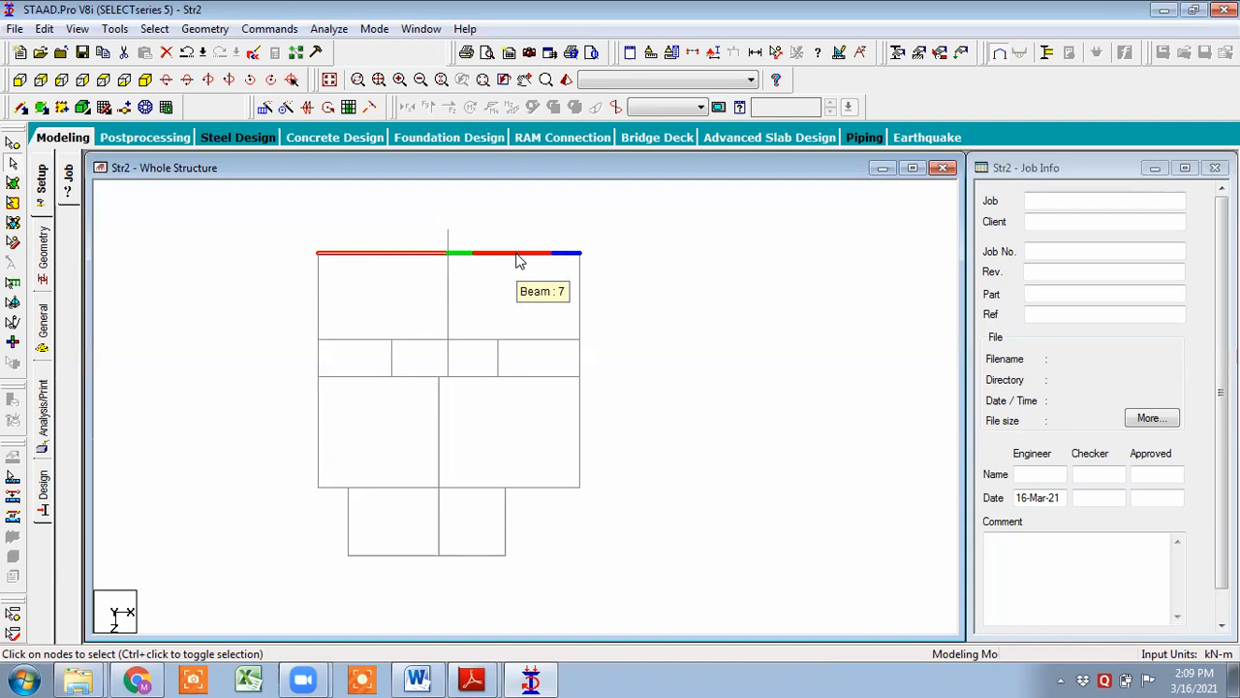
left_click(517, 255, "ctrl")
left_click(591, 231)
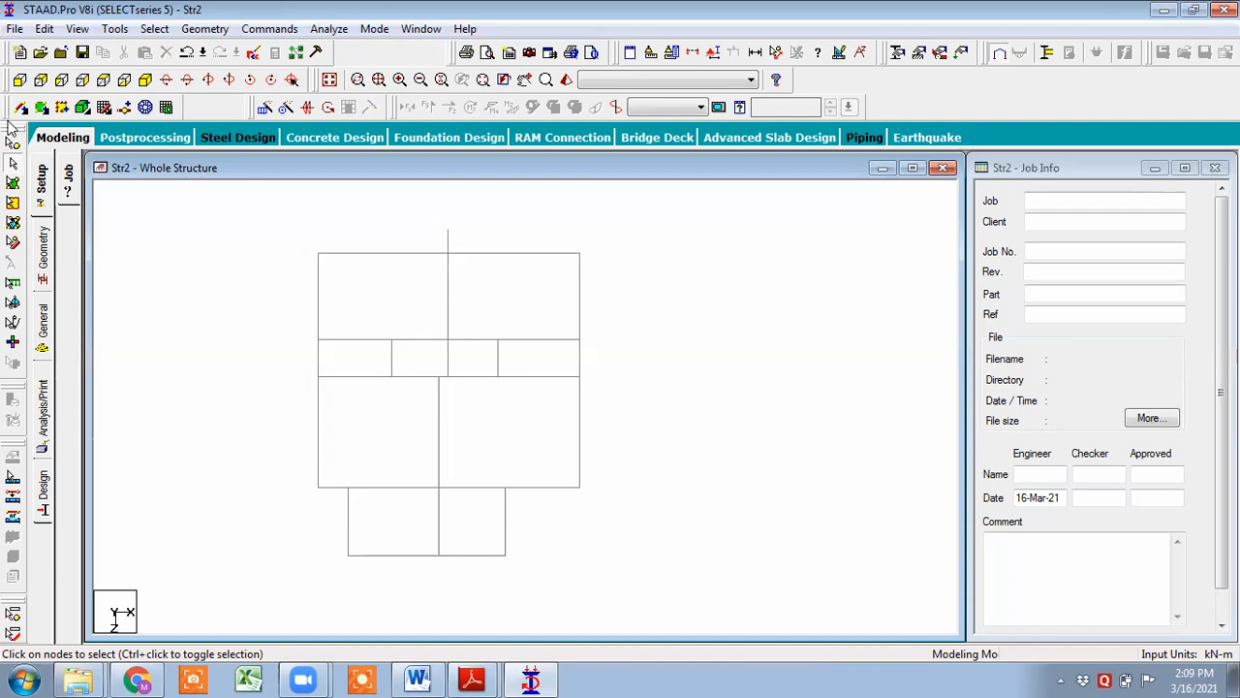
- Select all nodes and beams of the model and delete the whole structure
left_click_drag(302, 234, 359, 273)
left_click_drag(566, 233, 614, 274, "ctrl")
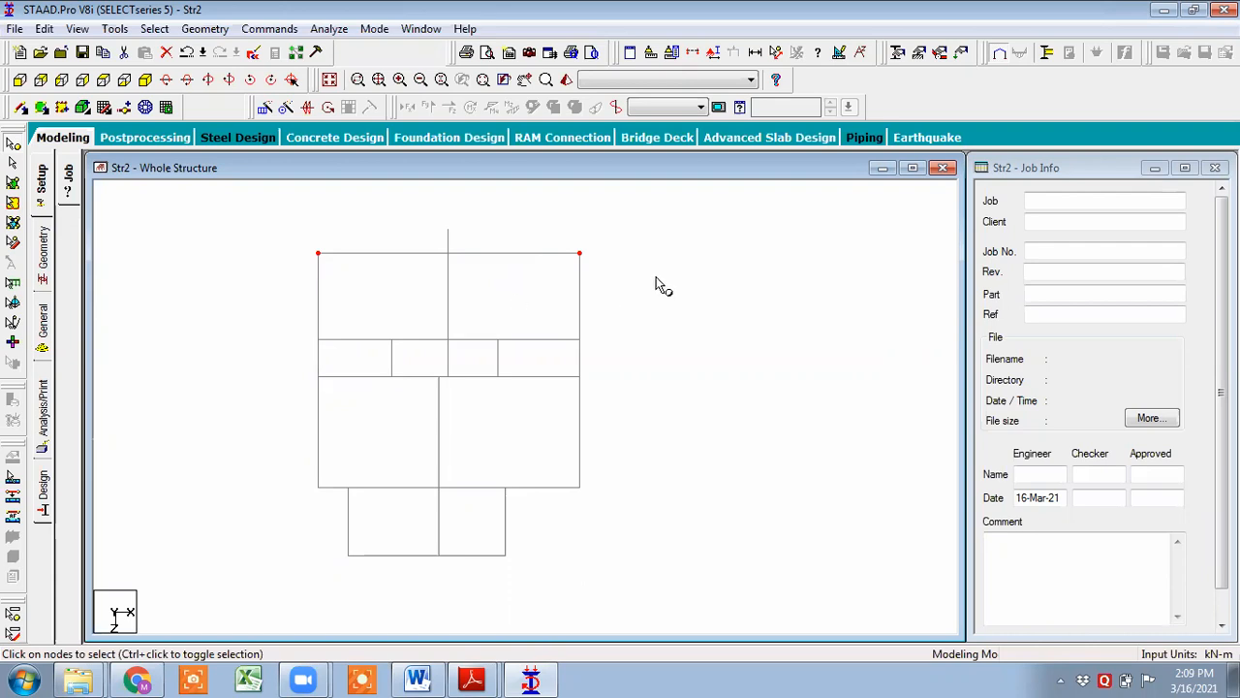
left_click(243, 338)
middle_click_drag(442, 335, 389, 351)
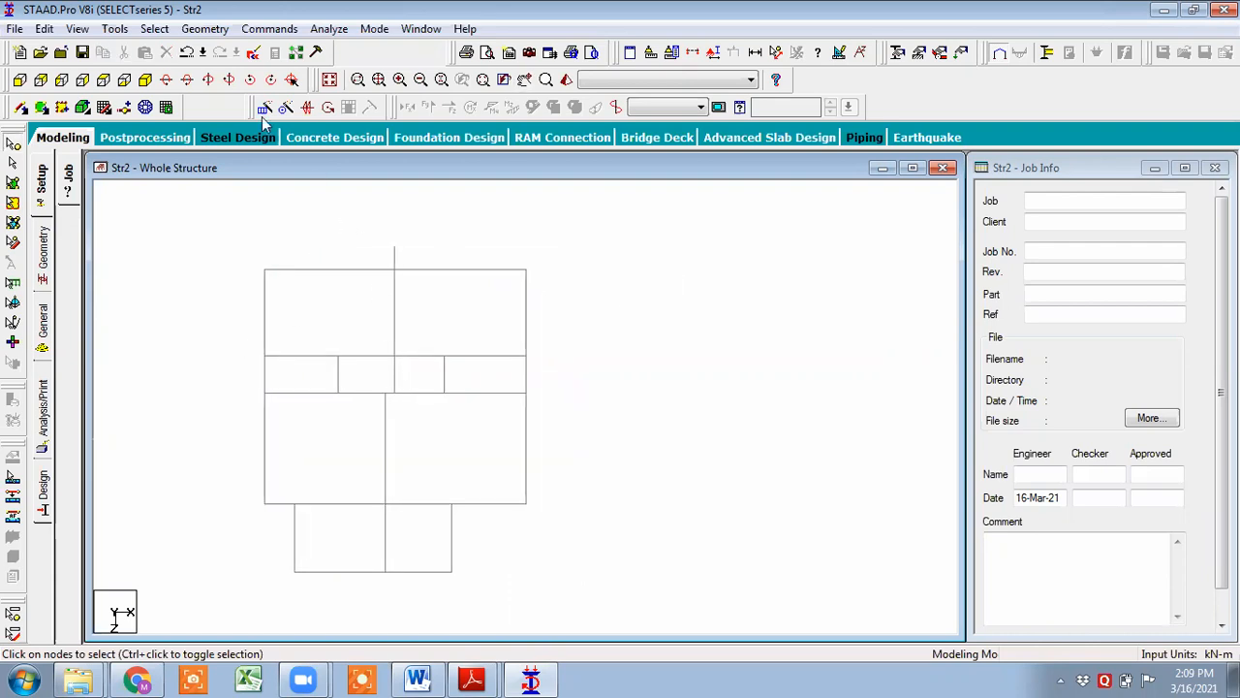
left_click(146, 81)
middle_click_drag(546, 471, 707, 437)
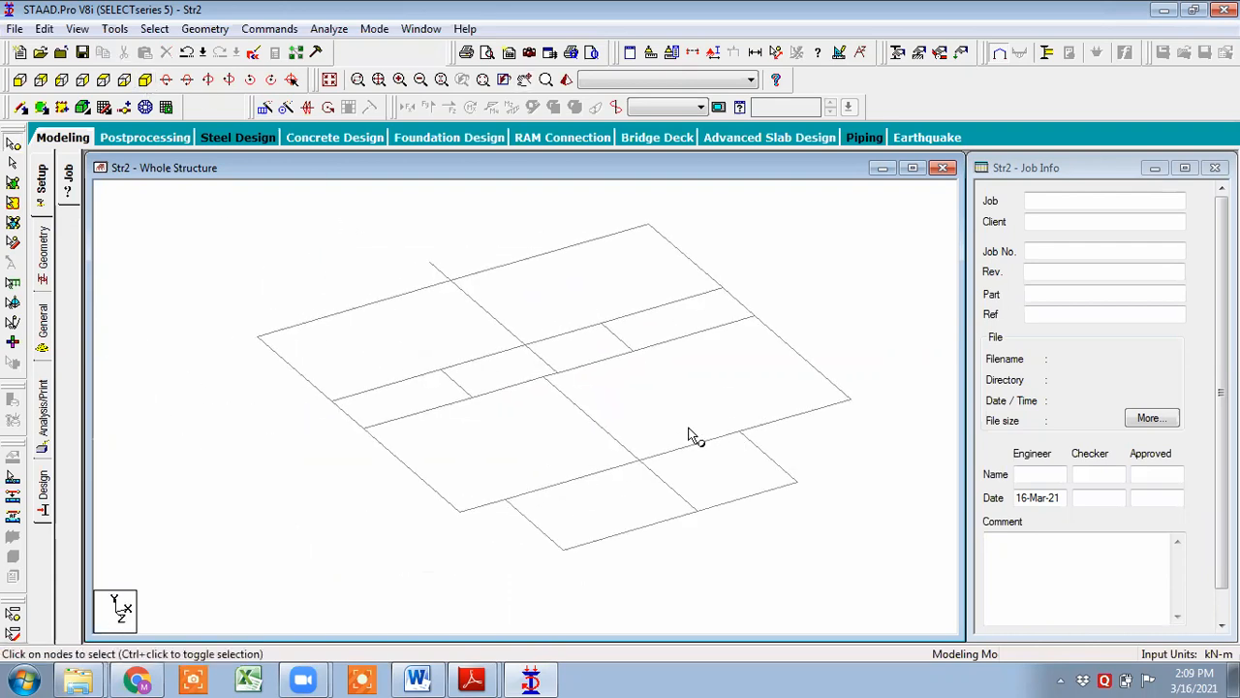
scroll(415, 252, "down", 2)
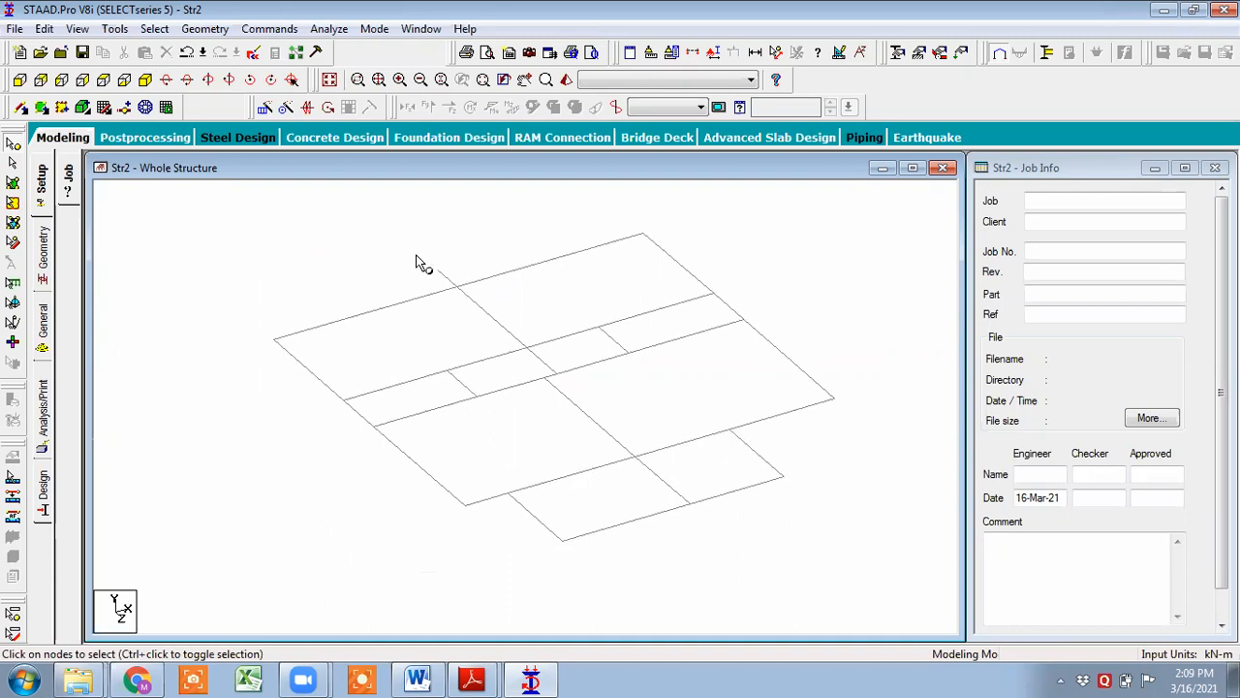
middle_click_drag(582, 322, 463, 327)
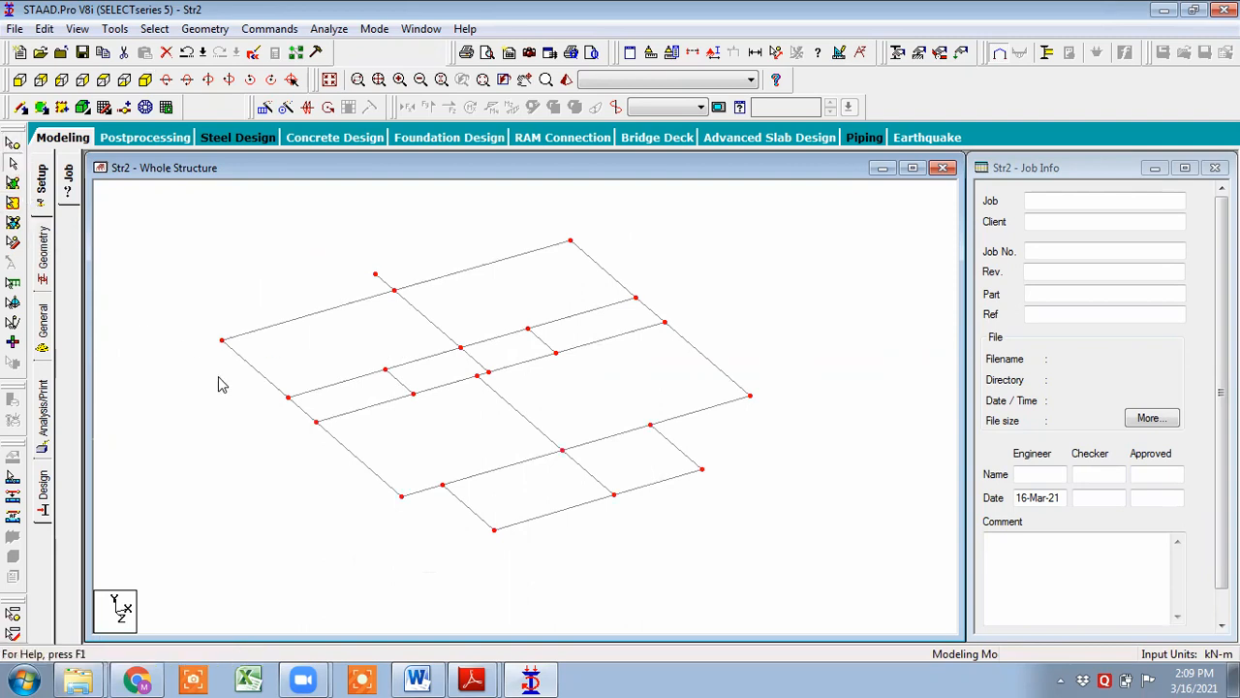
key("ctrl+a")
key("Delete")
- Exit the program without saving changes to Str2
left_click(703, 379)
left_click(684, 382)
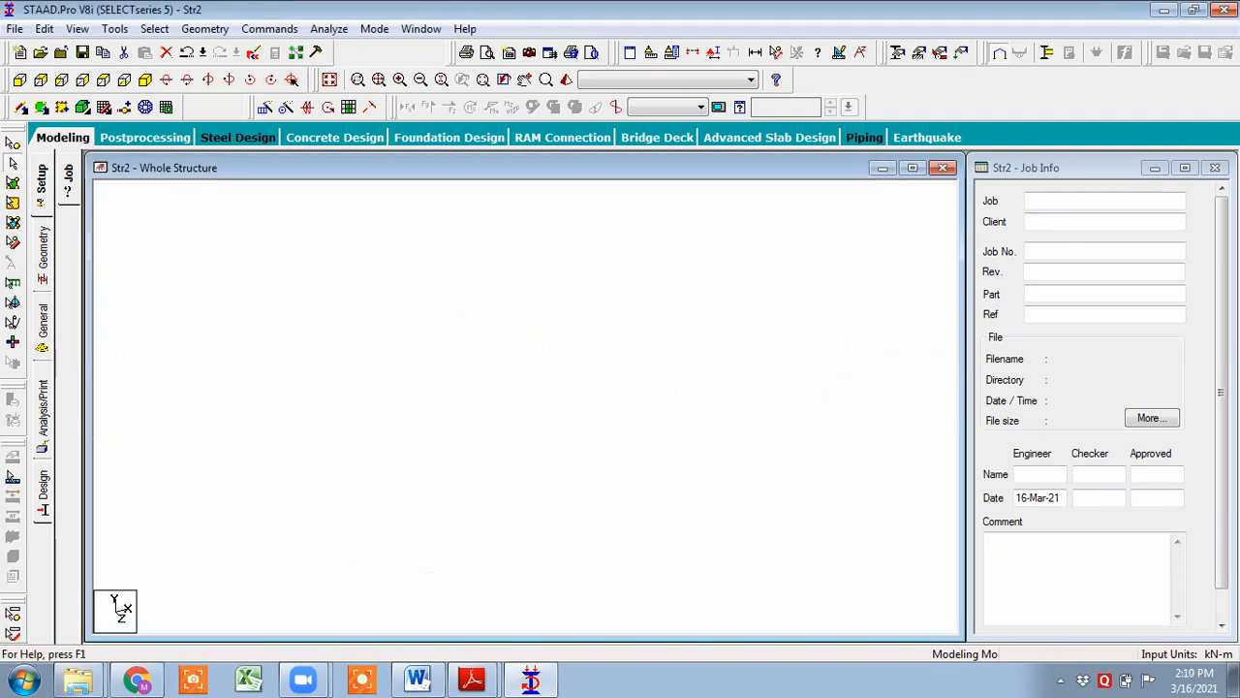
left_click(1223, 9)
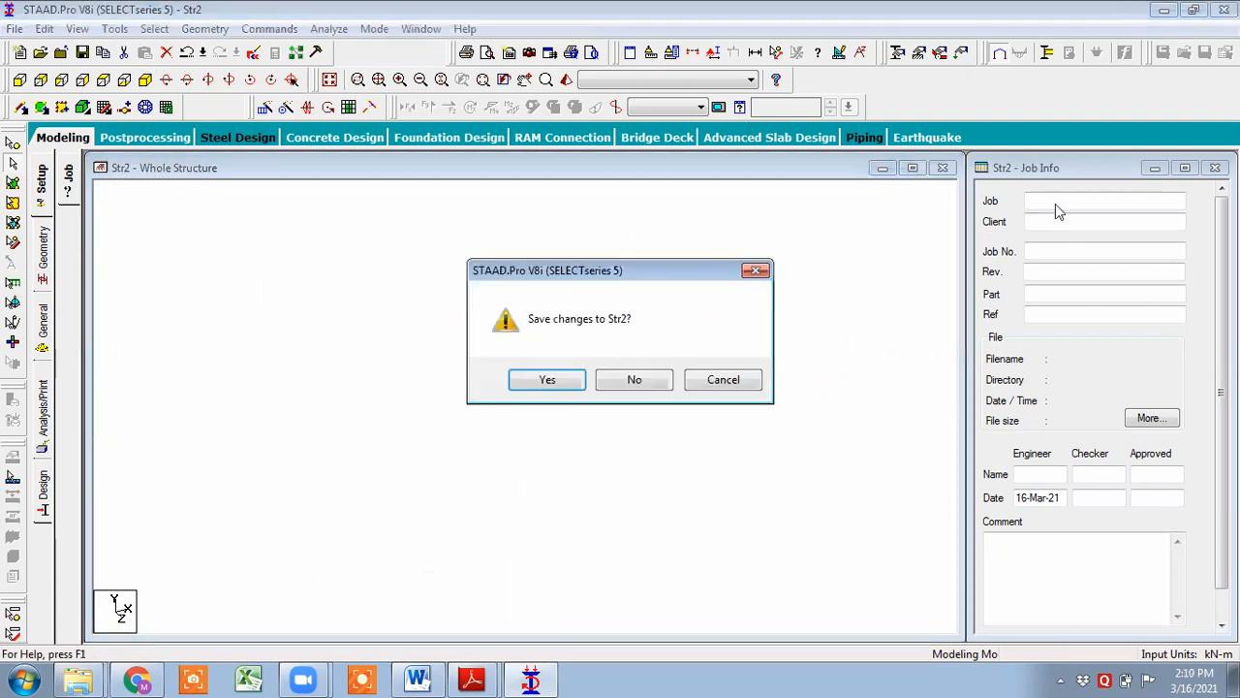
left_click(635, 382)
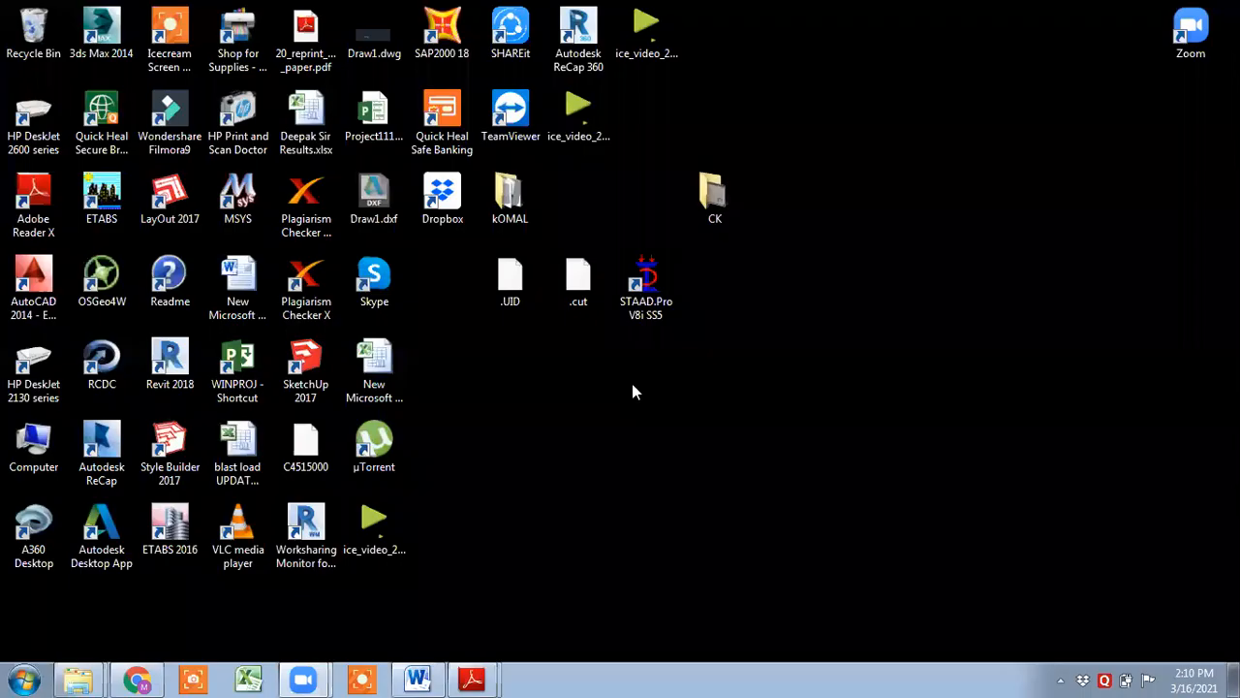
- Relaunch STAAD.Pro and start a new Space project, entering the user's name as the file name
double_click(665, 282)
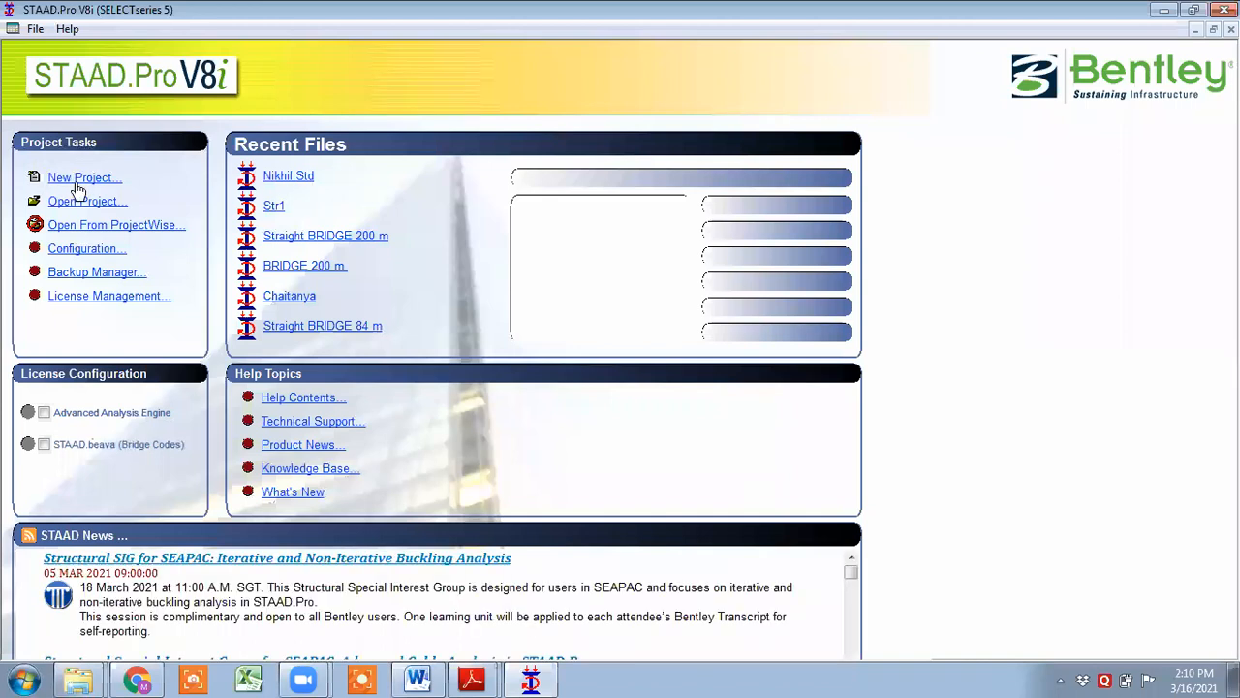
left_click(76, 182)
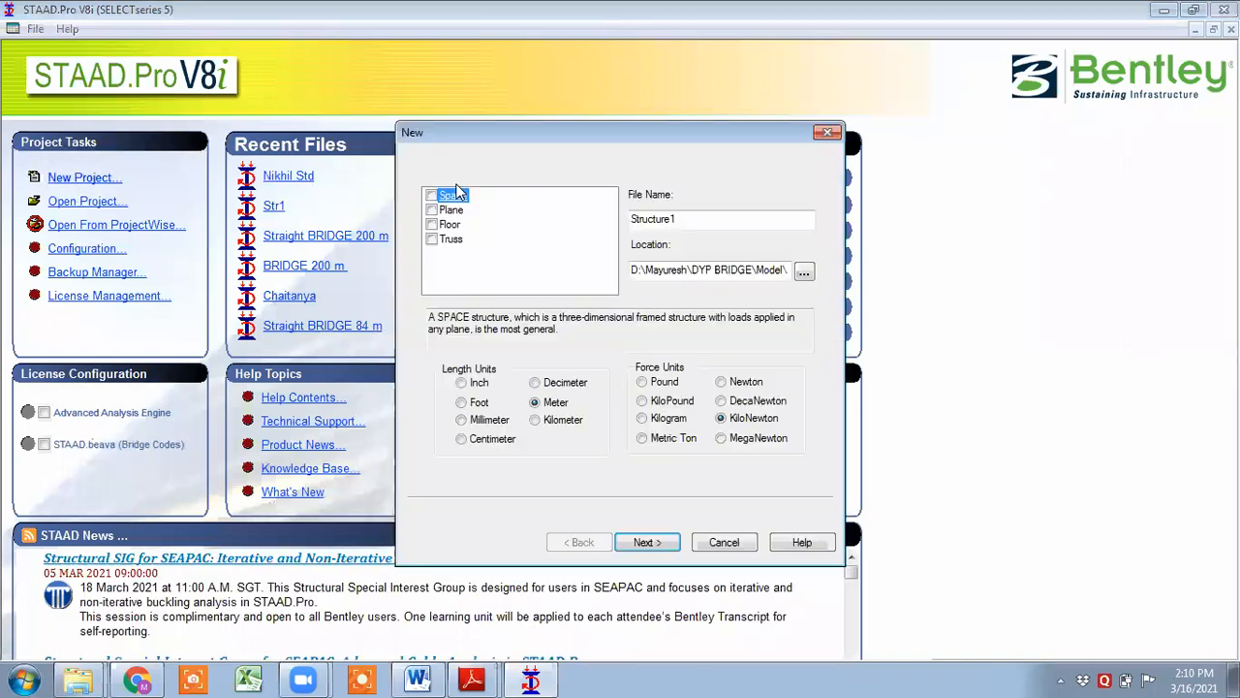
left_click(450, 196)
key("Tab")
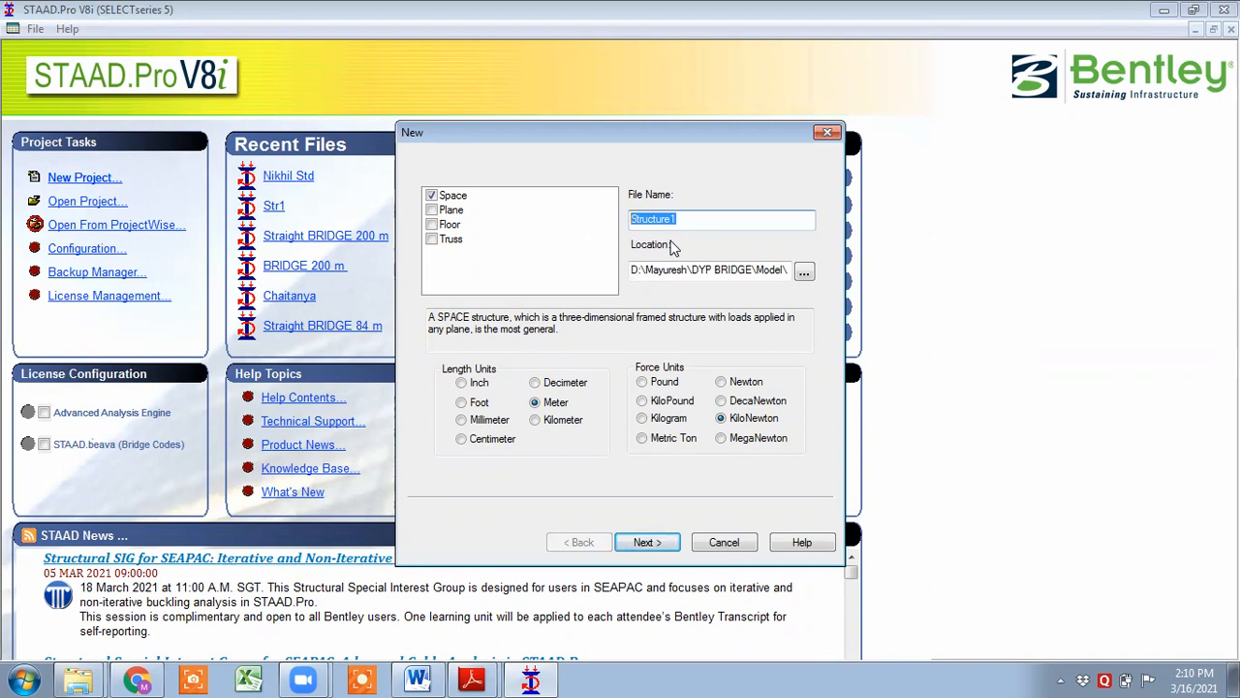
type("Nikhil")
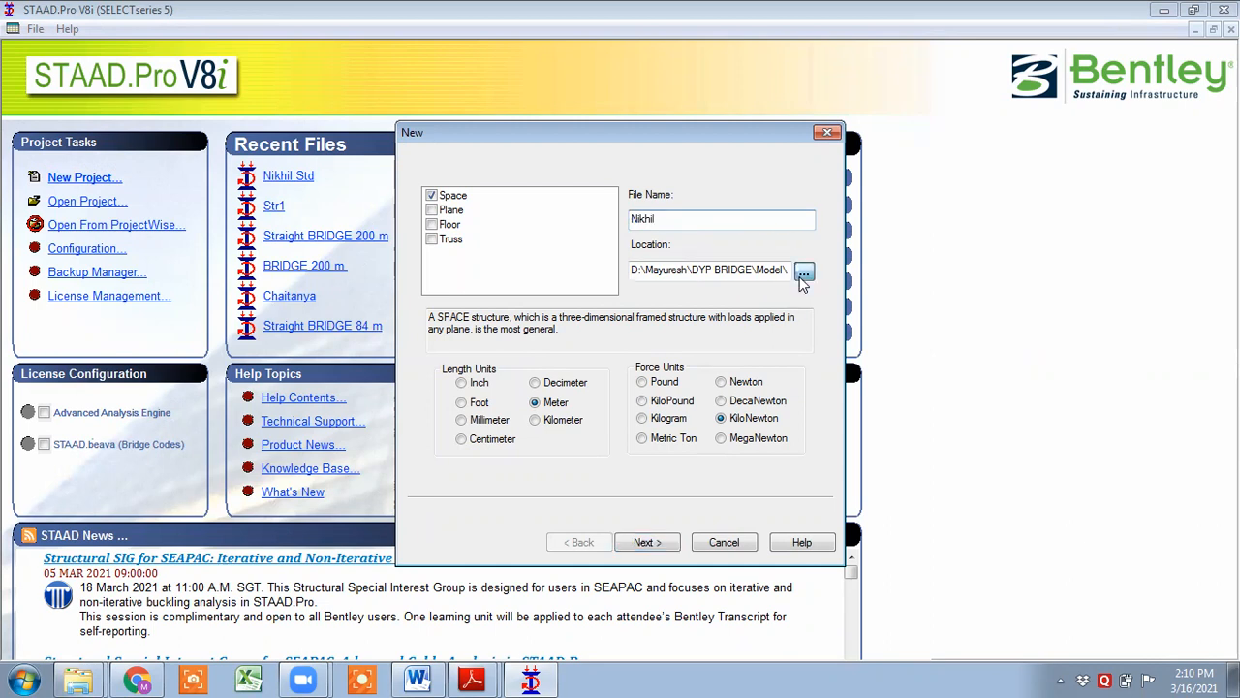
- Set the new project's location to the D:\online training\ETABS folder
left_click(804, 272)
scroll(622, 330, "up", 8)
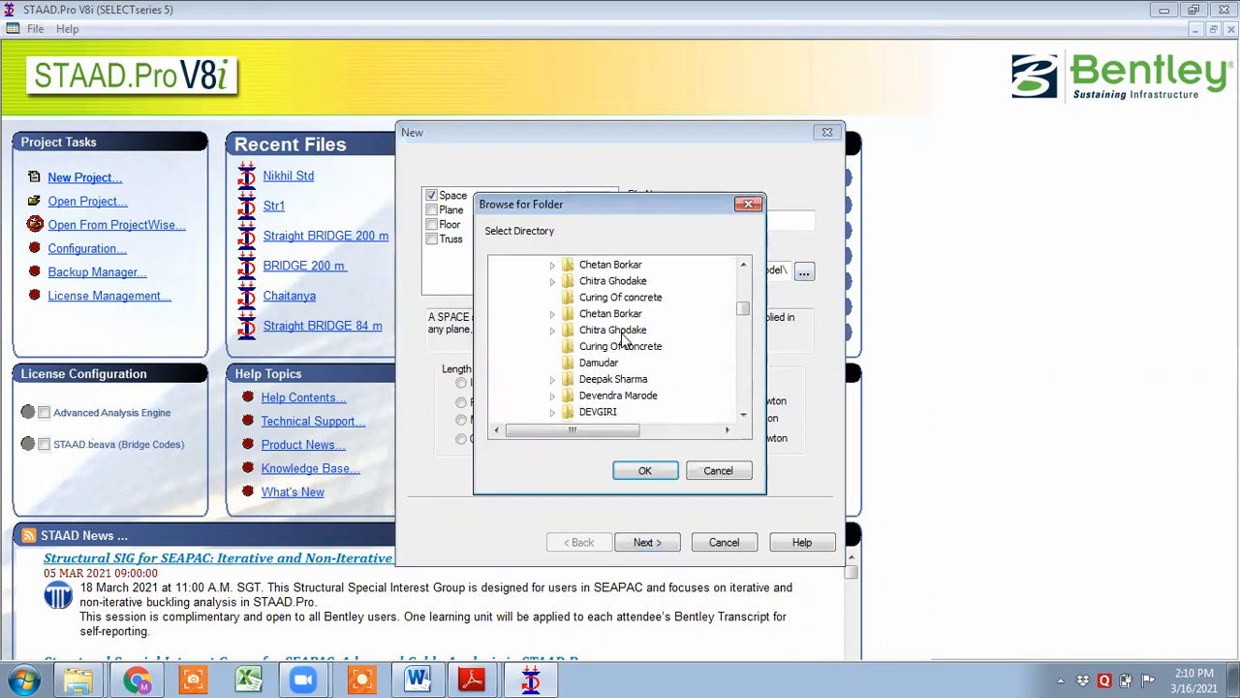
scroll(621, 332, "up", 10)
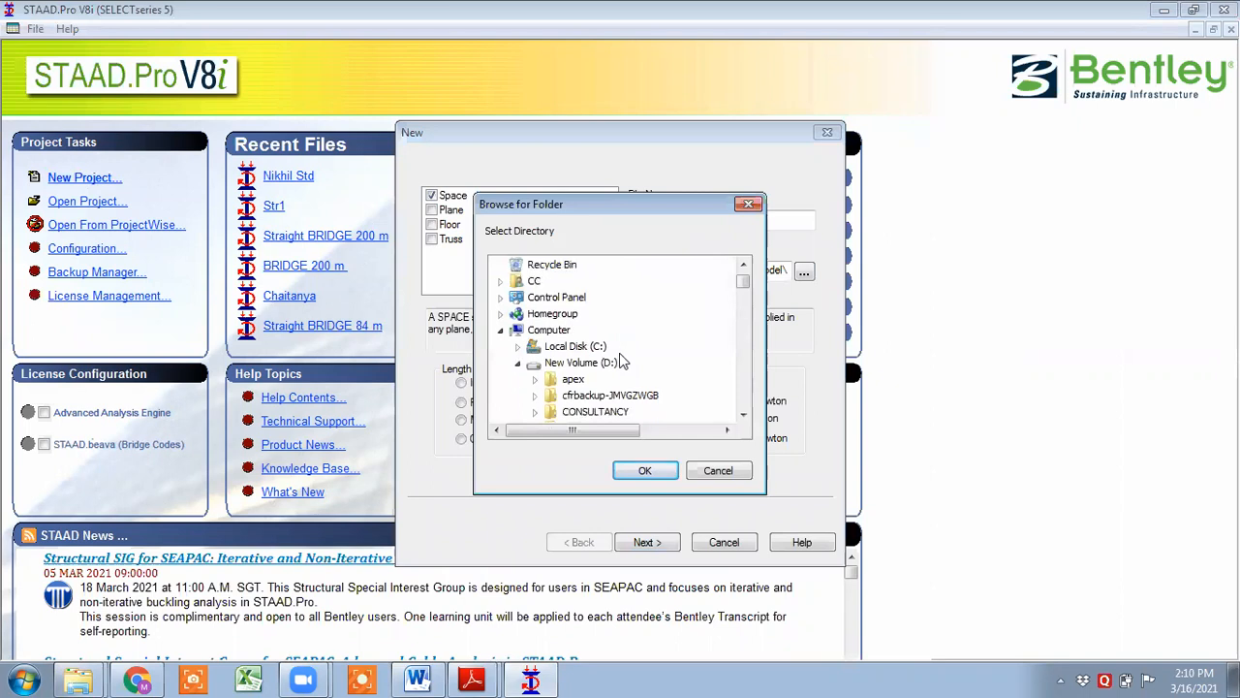
left_click(608, 362)
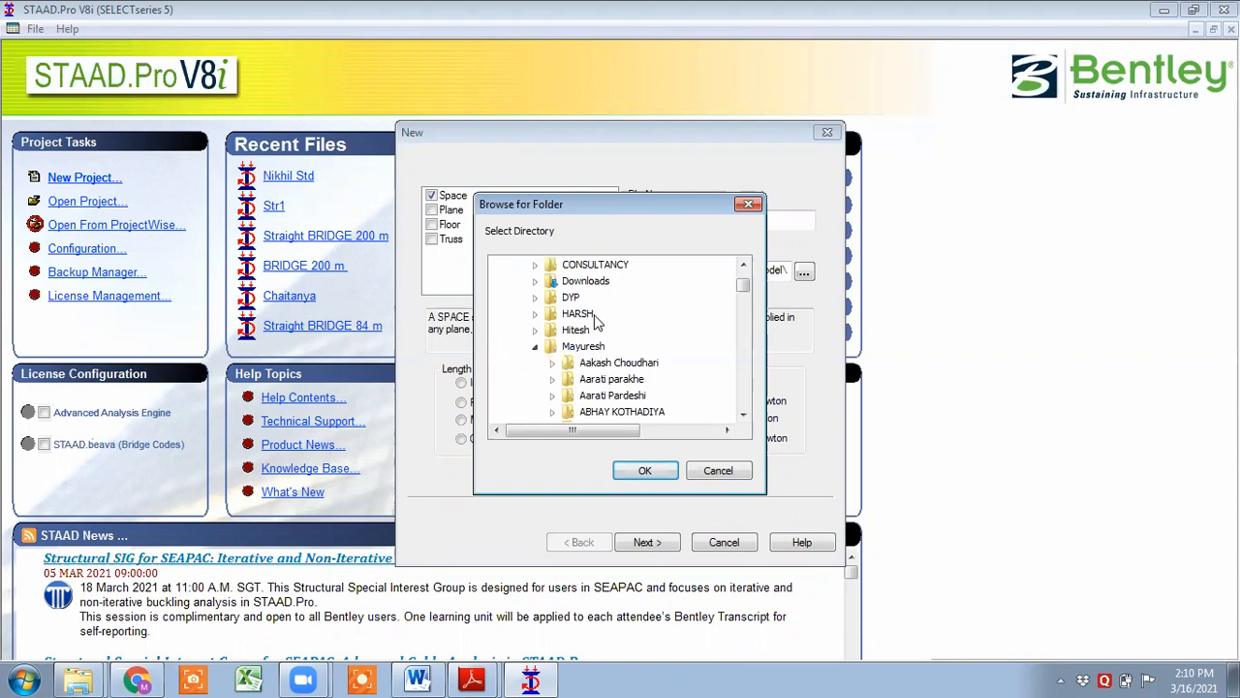
scroll(594, 307, "down", 1)
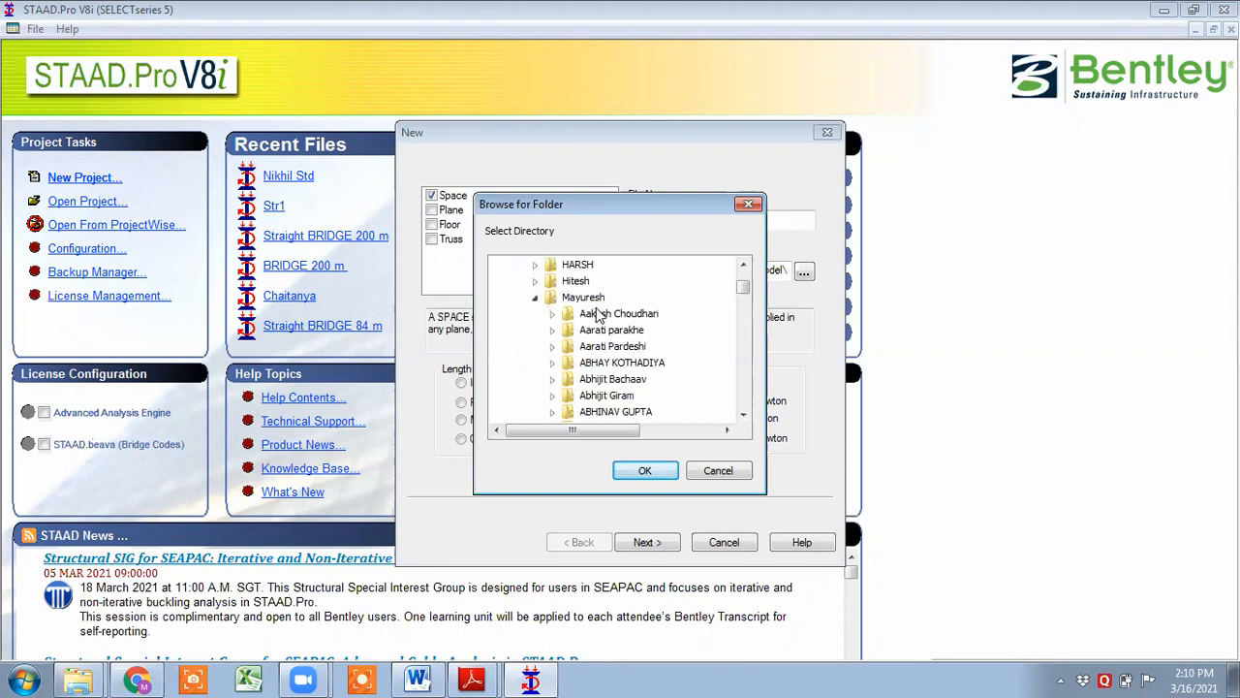
scroll(602, 328, "up", 2)
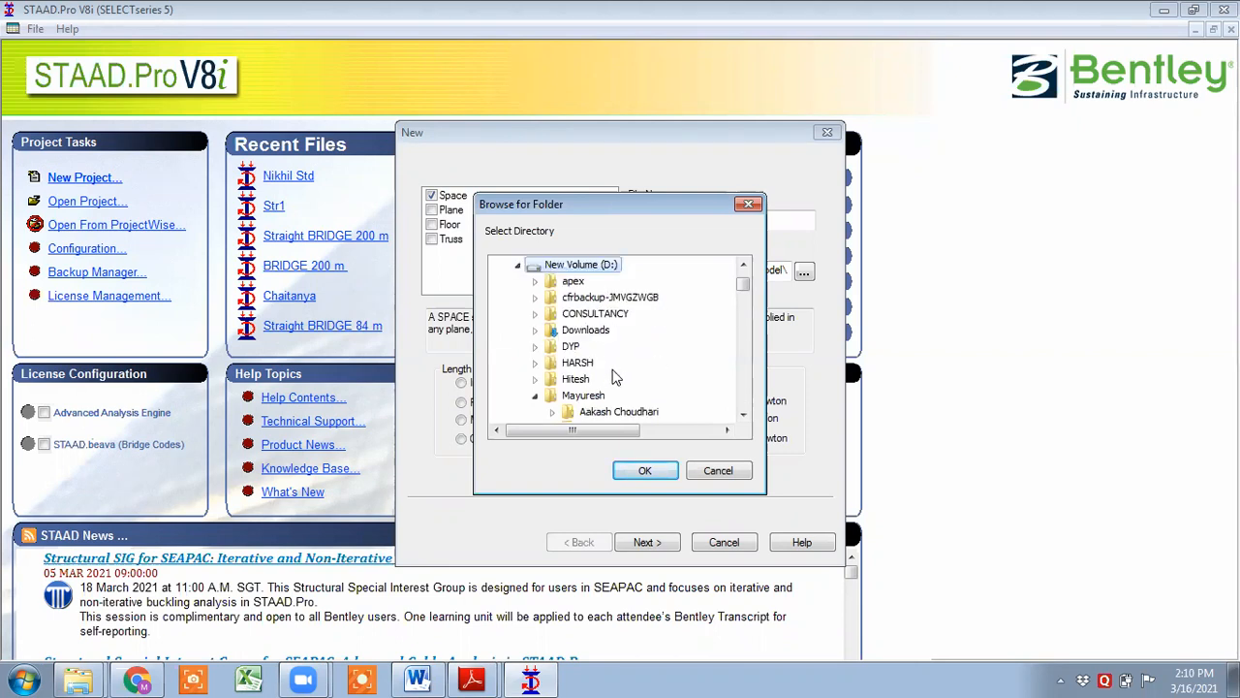
scroll(614, 355, "down", 1)
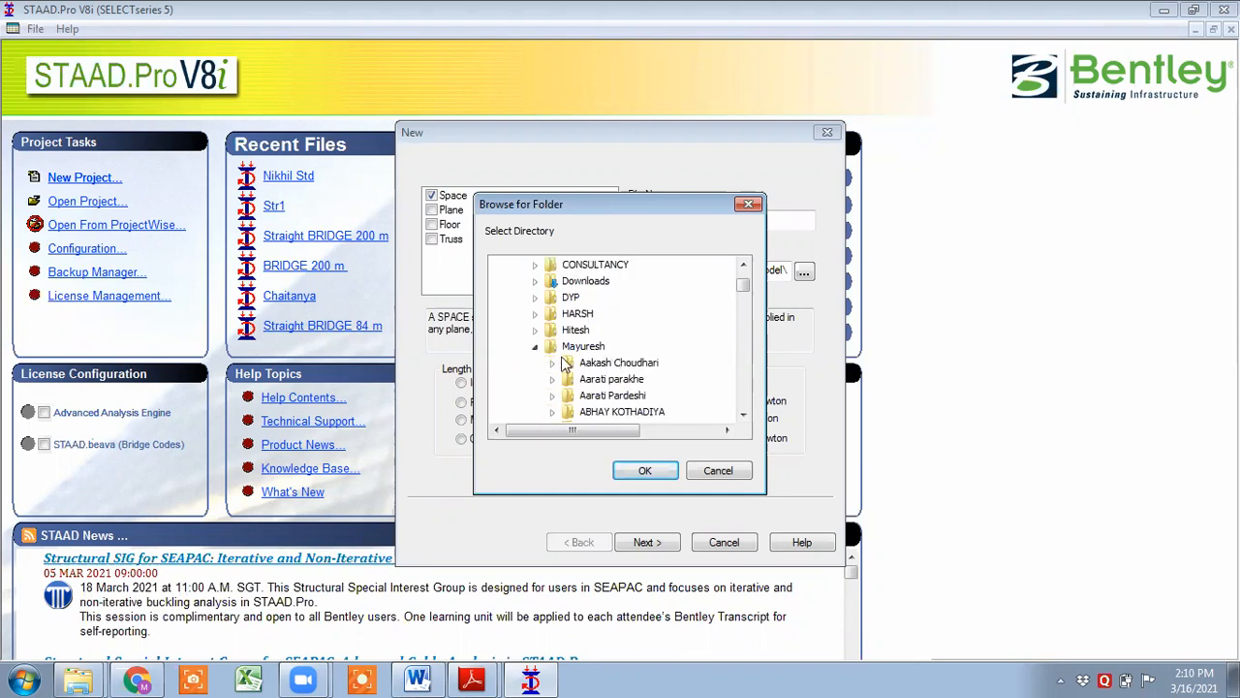
left_click(535, 347)
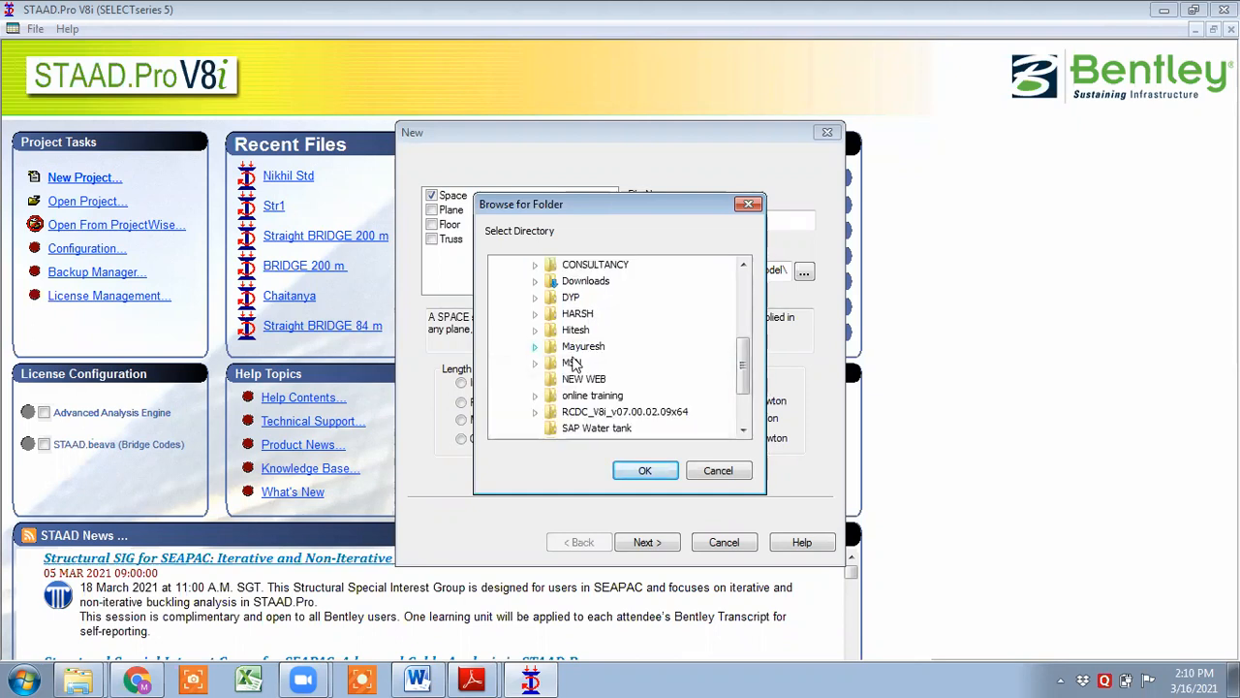
left_click(535, 396)
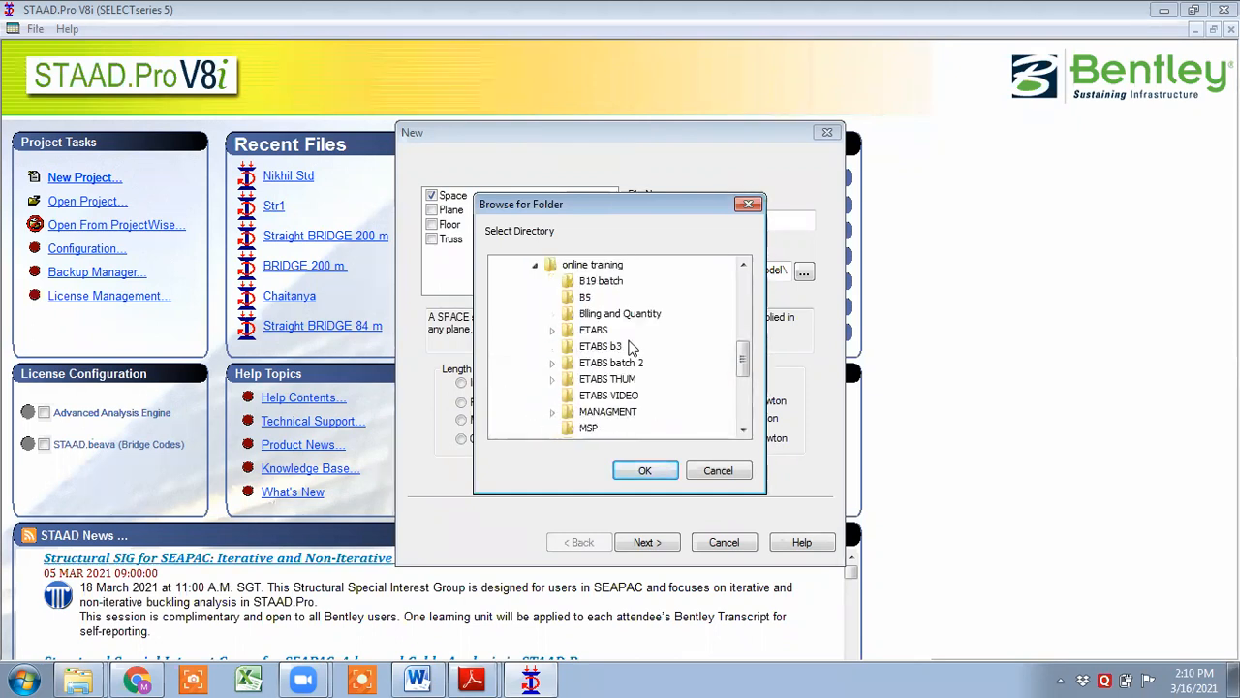
double_click(595, 331)
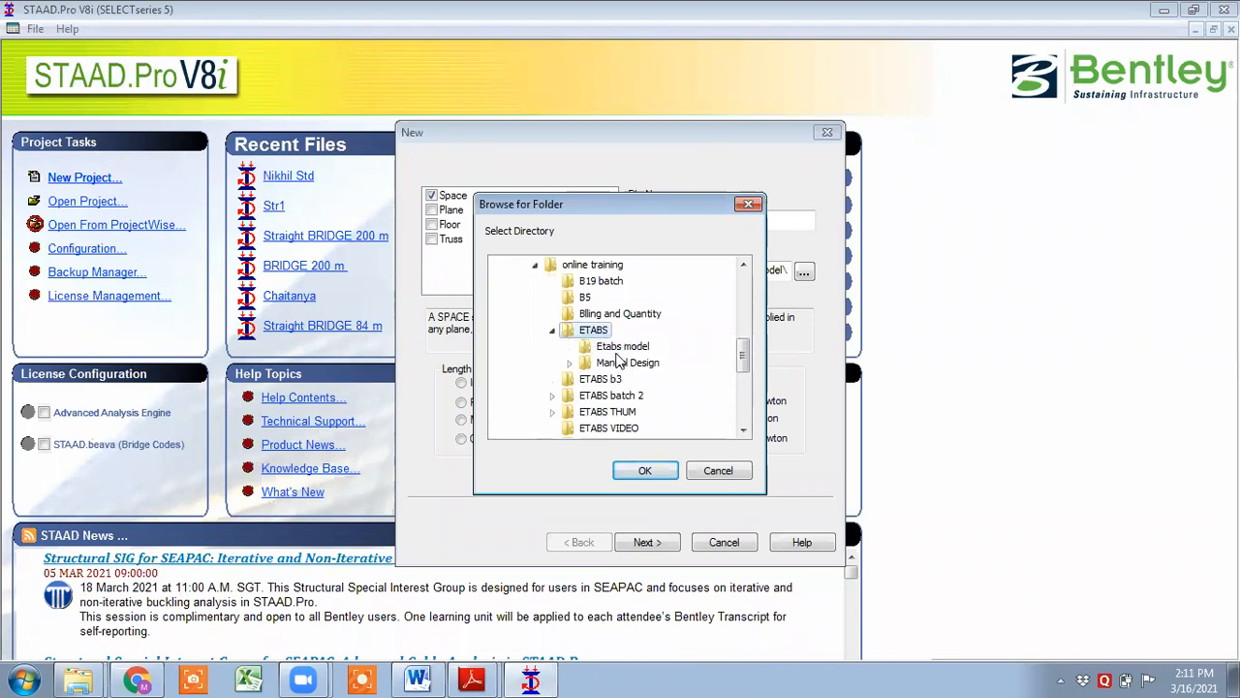
left_click(646, 472)
- Append std to the file name and finish creating the project in metres and kilonewtons
left_click(697, 217)
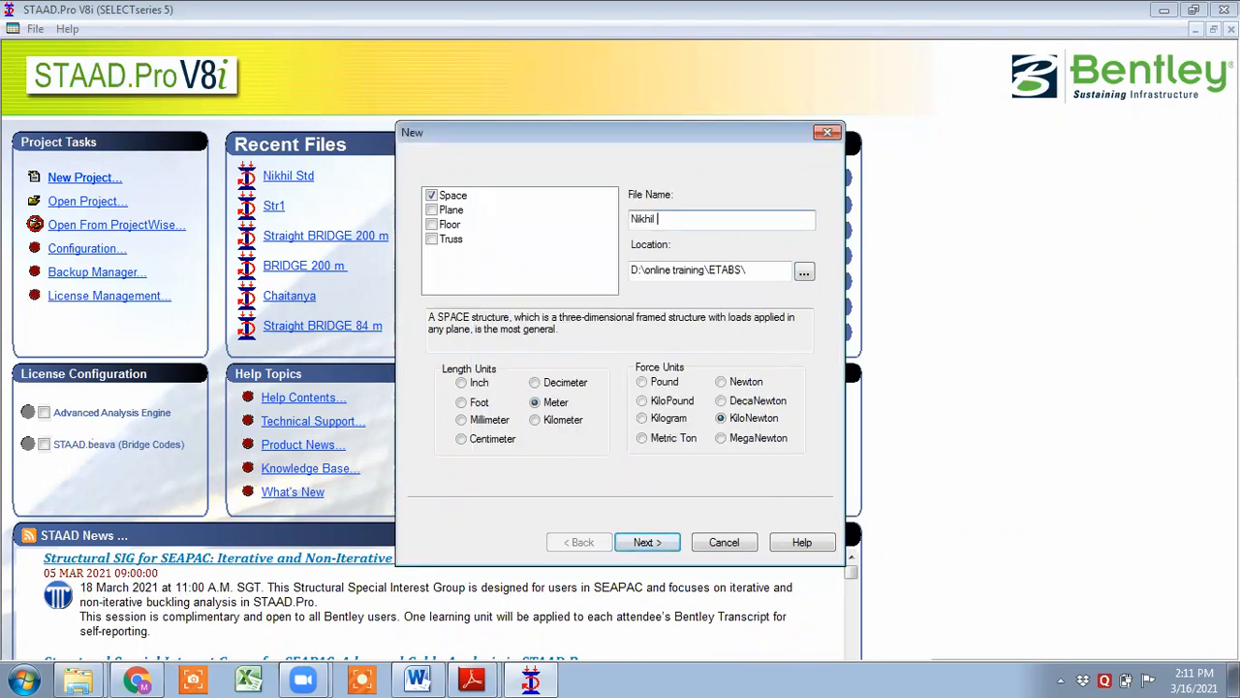
type("std")
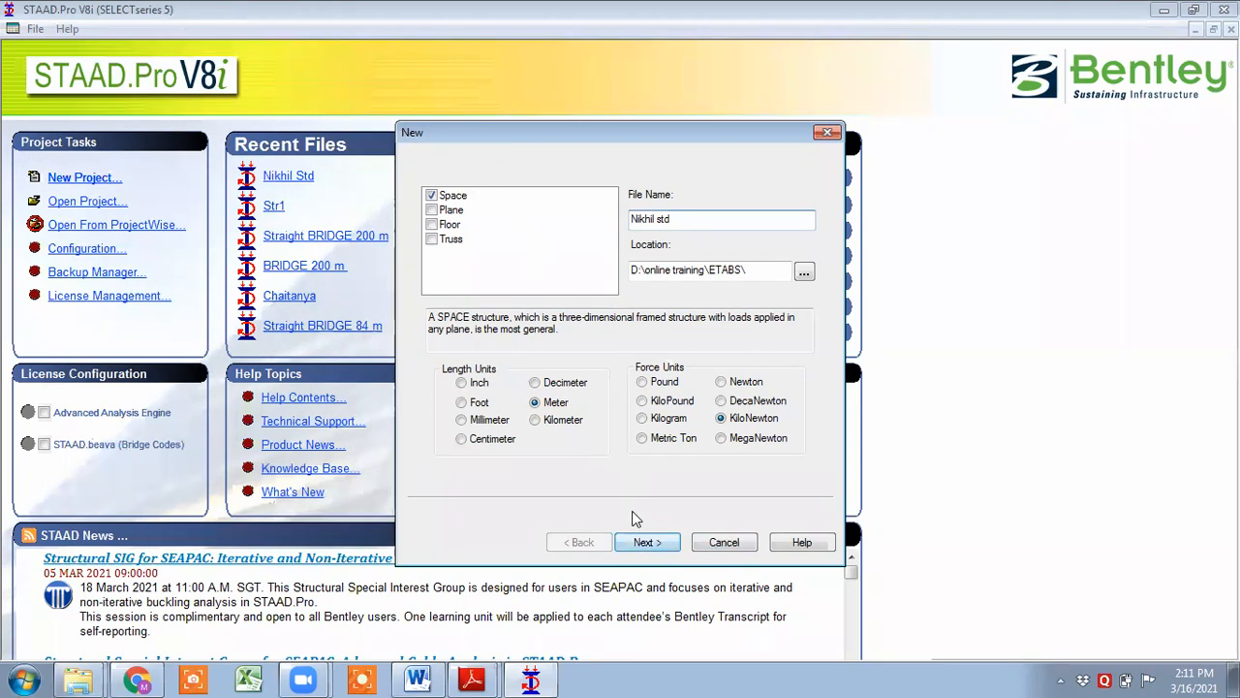
left_click(647, 545)
left_click(647, 545)
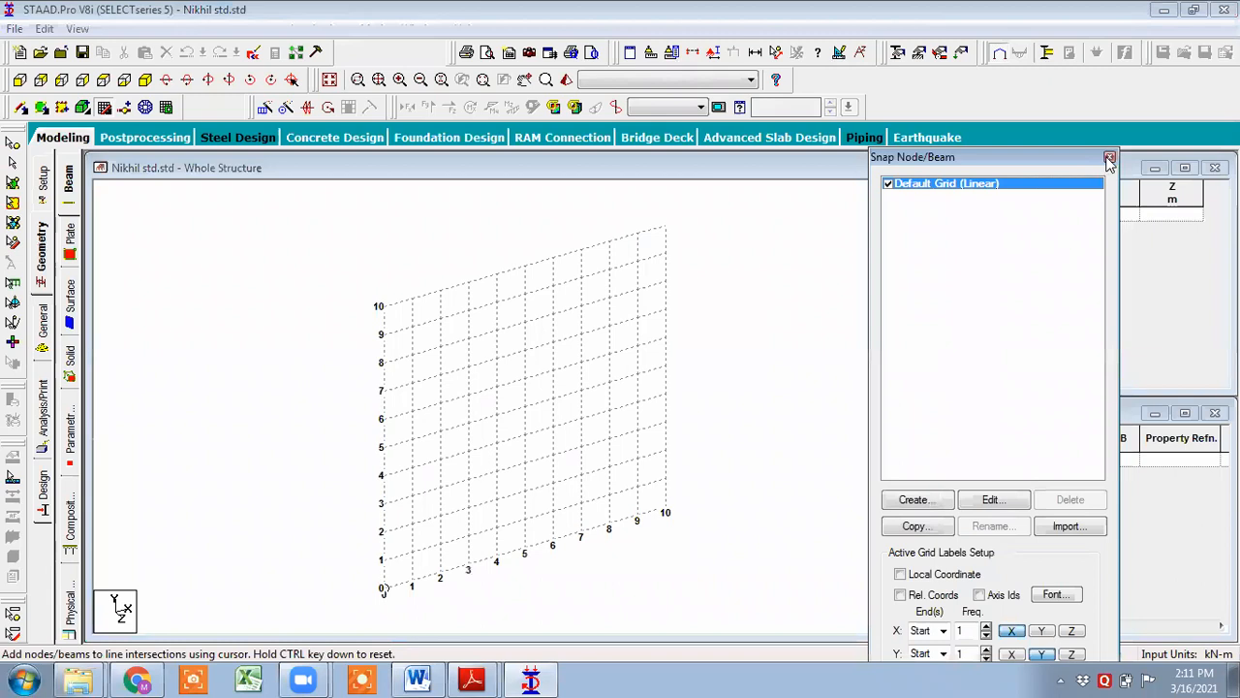
- Close the grid dialog and import Drastd.dxf as a 3D DXF with Y Up convention in metres and kilonewtons
left_click(1109, 156)
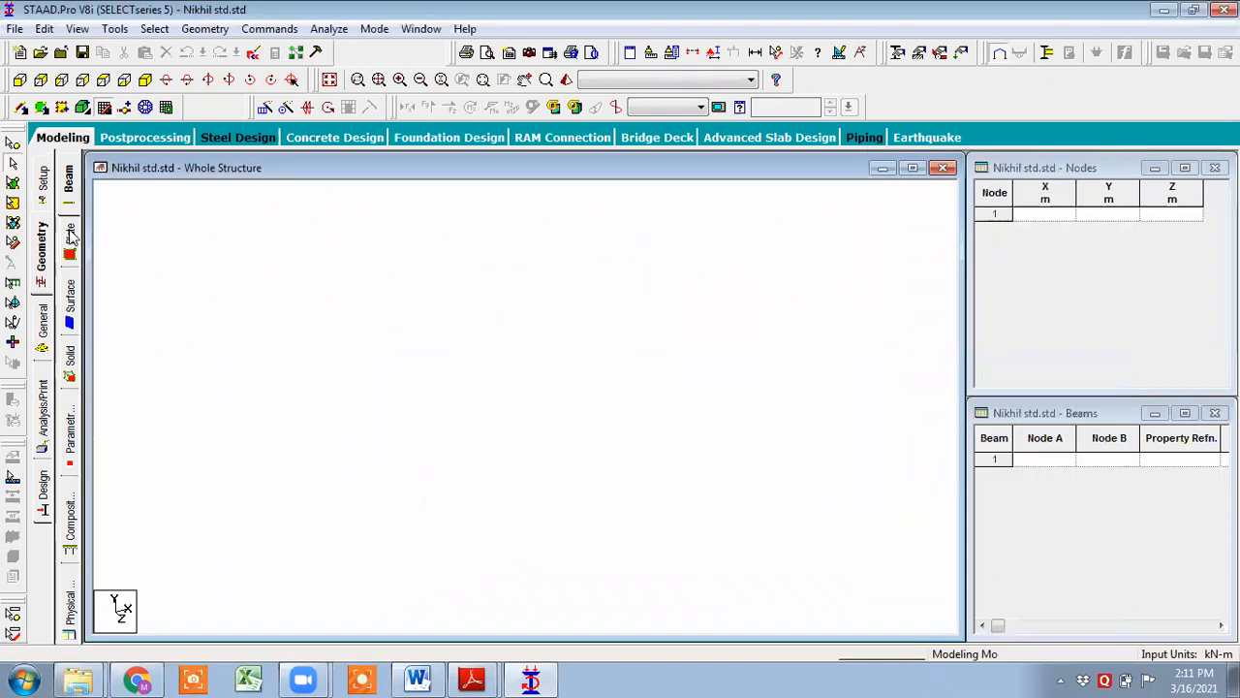
left_click(15, 29)
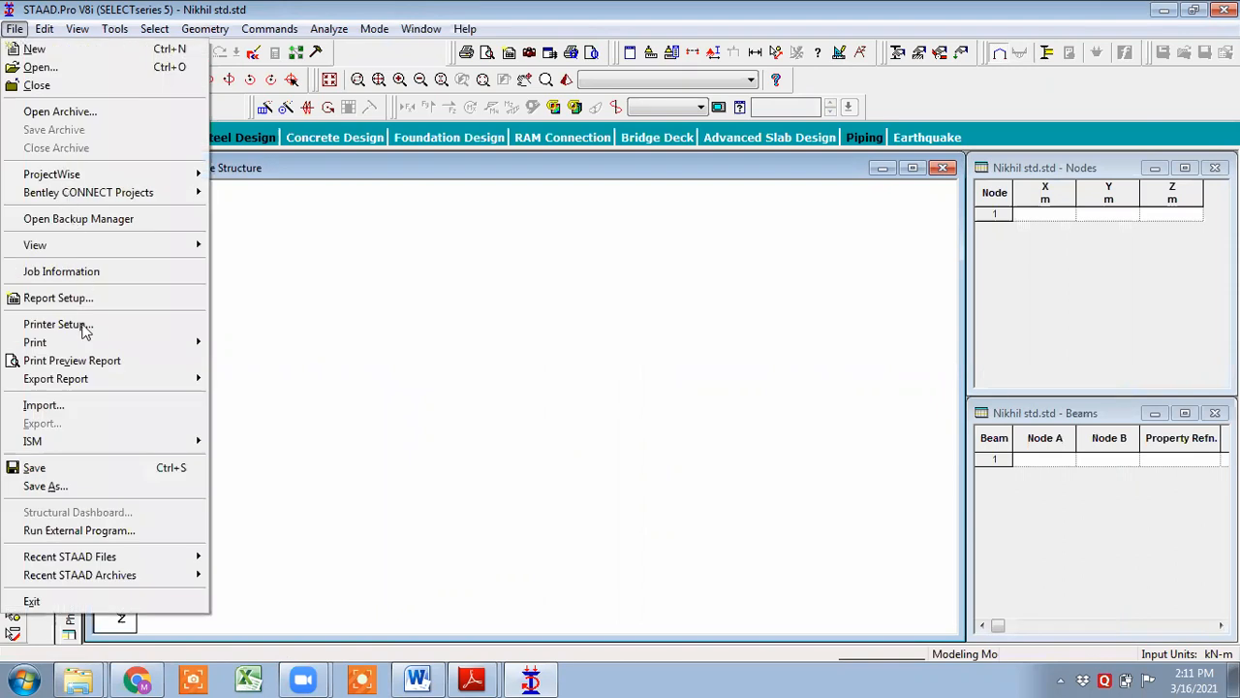
left_click(90, 412)
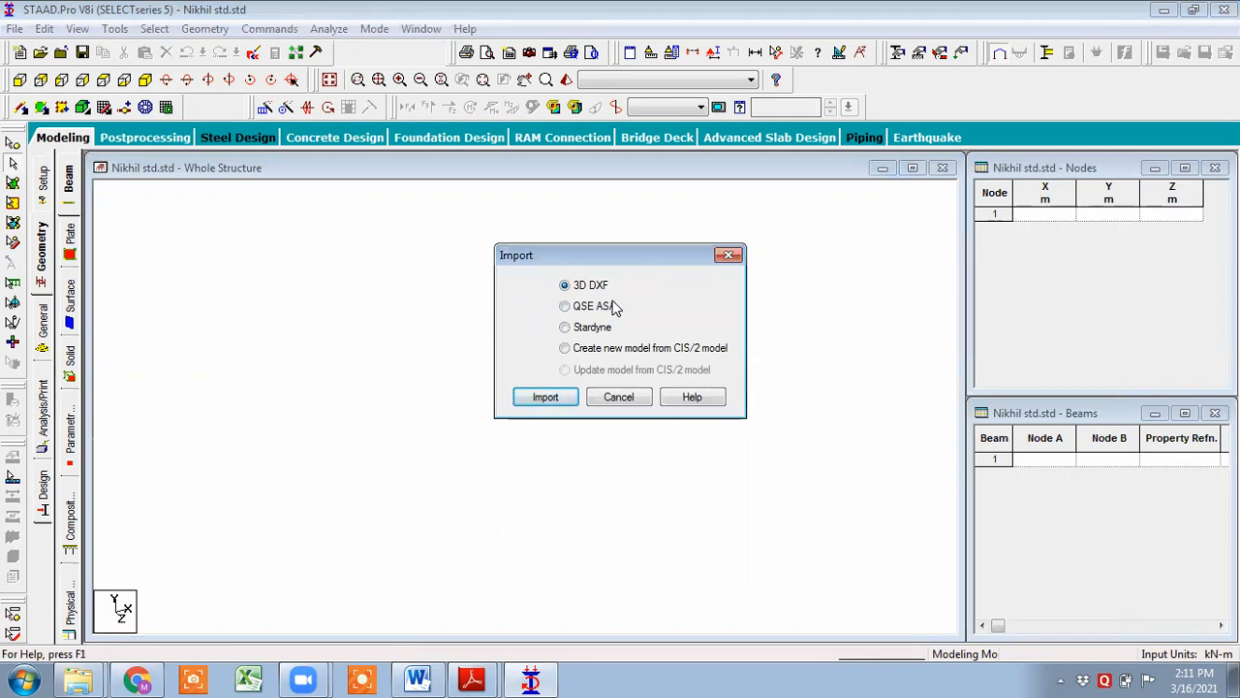
left_click(562, 399)
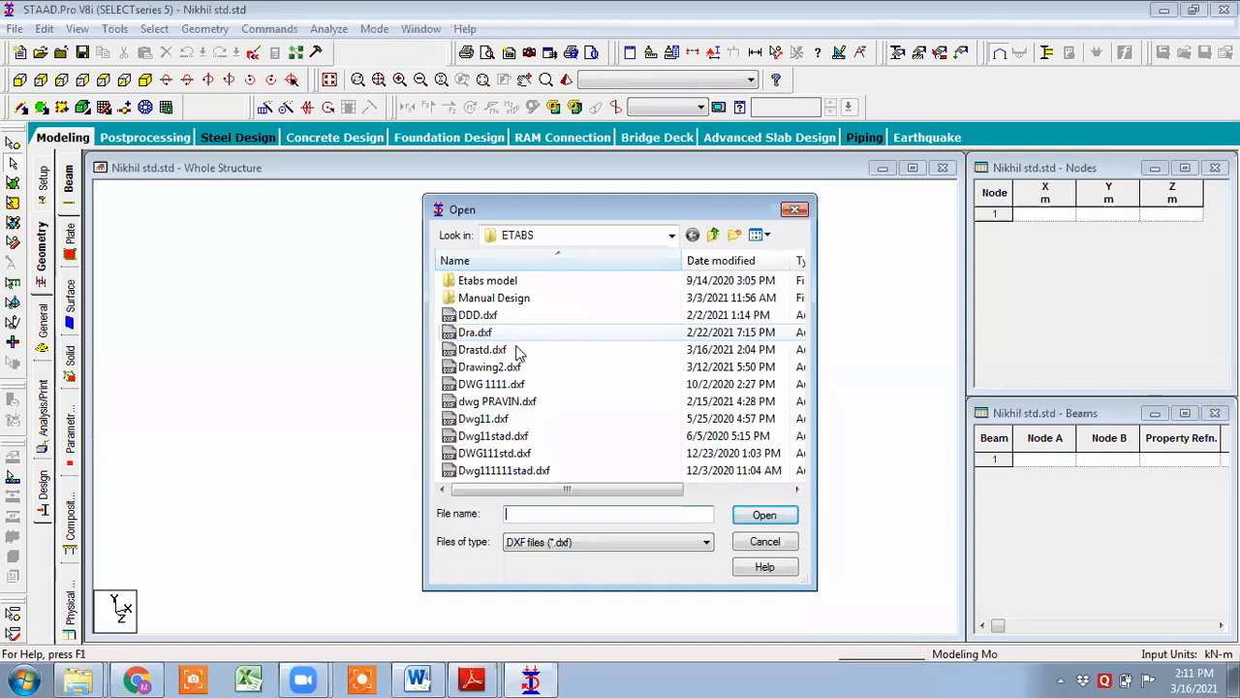
left_click(514, 351)
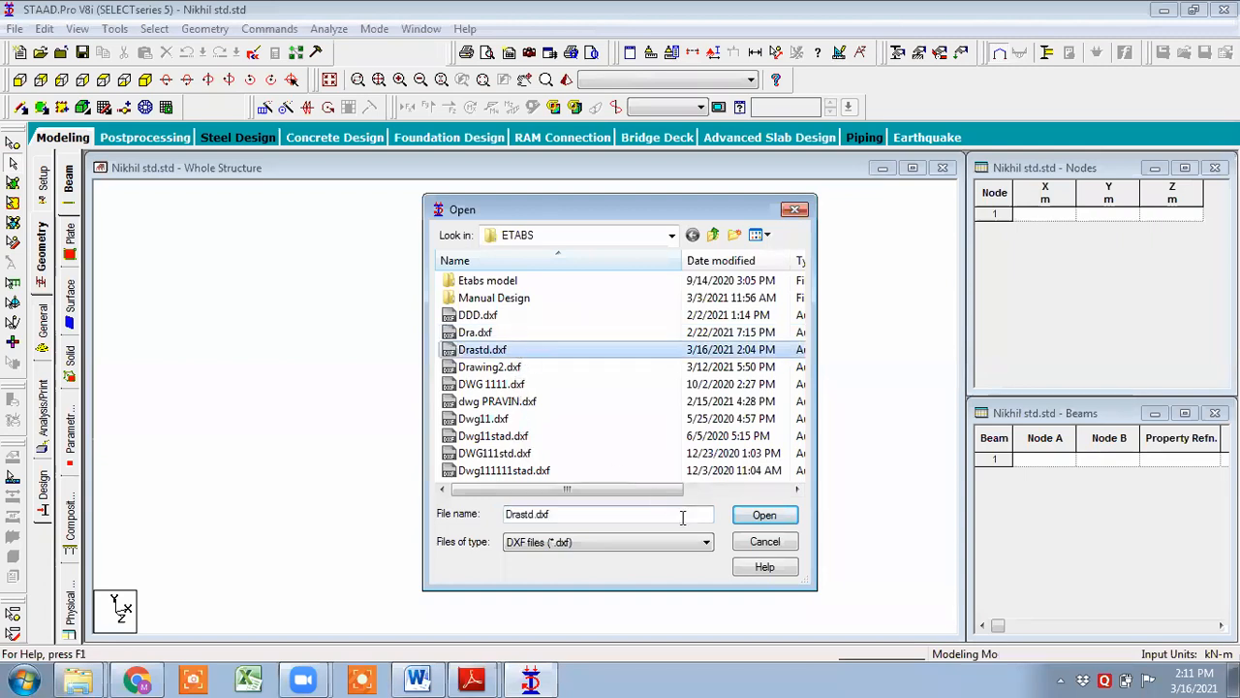
left_click(757, 524)
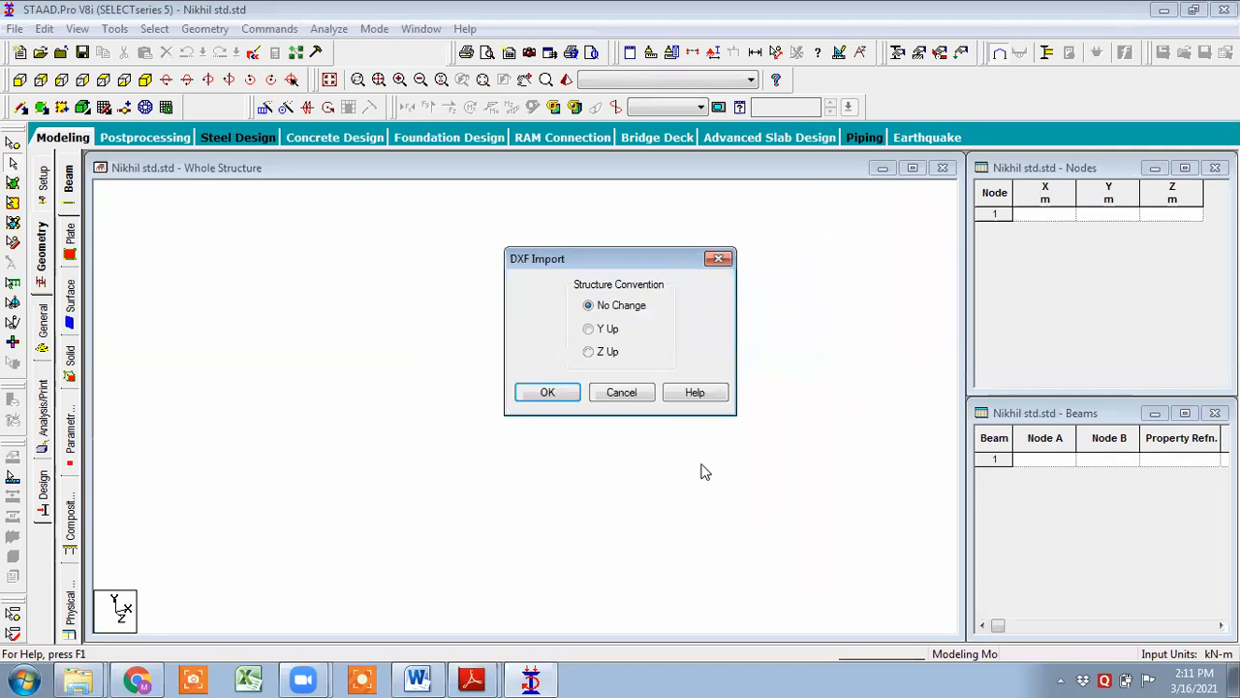
left_click(598, 331)
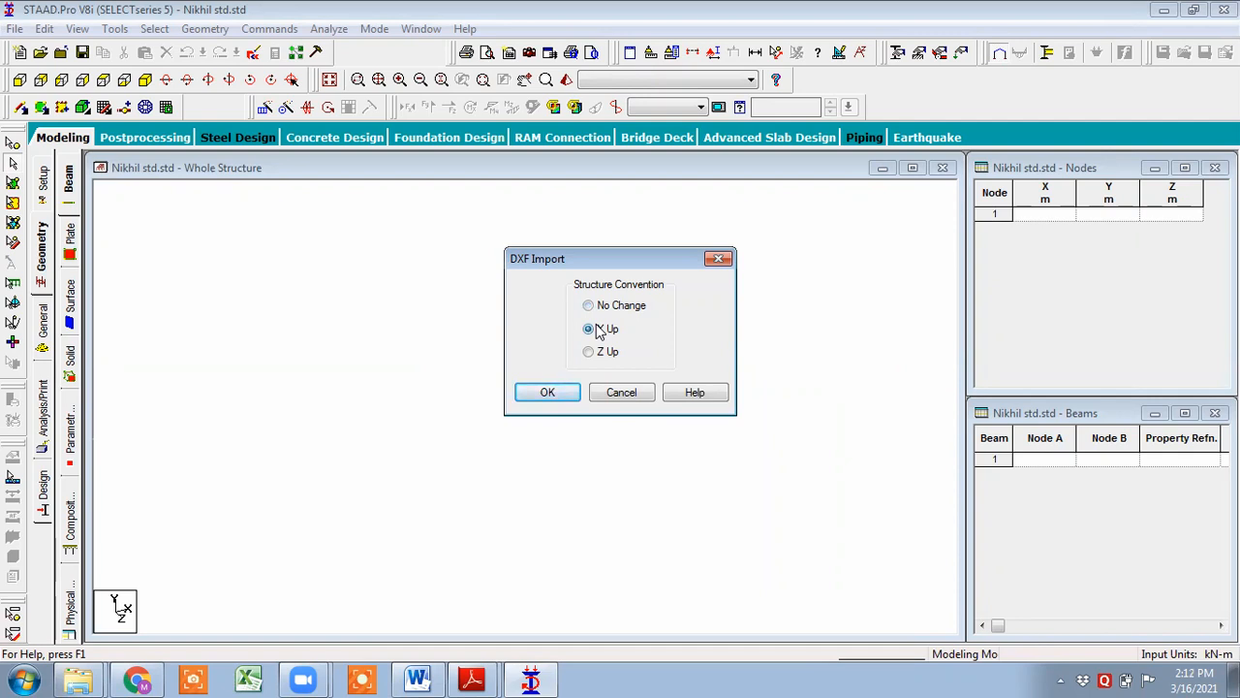
left_click(566, 395)
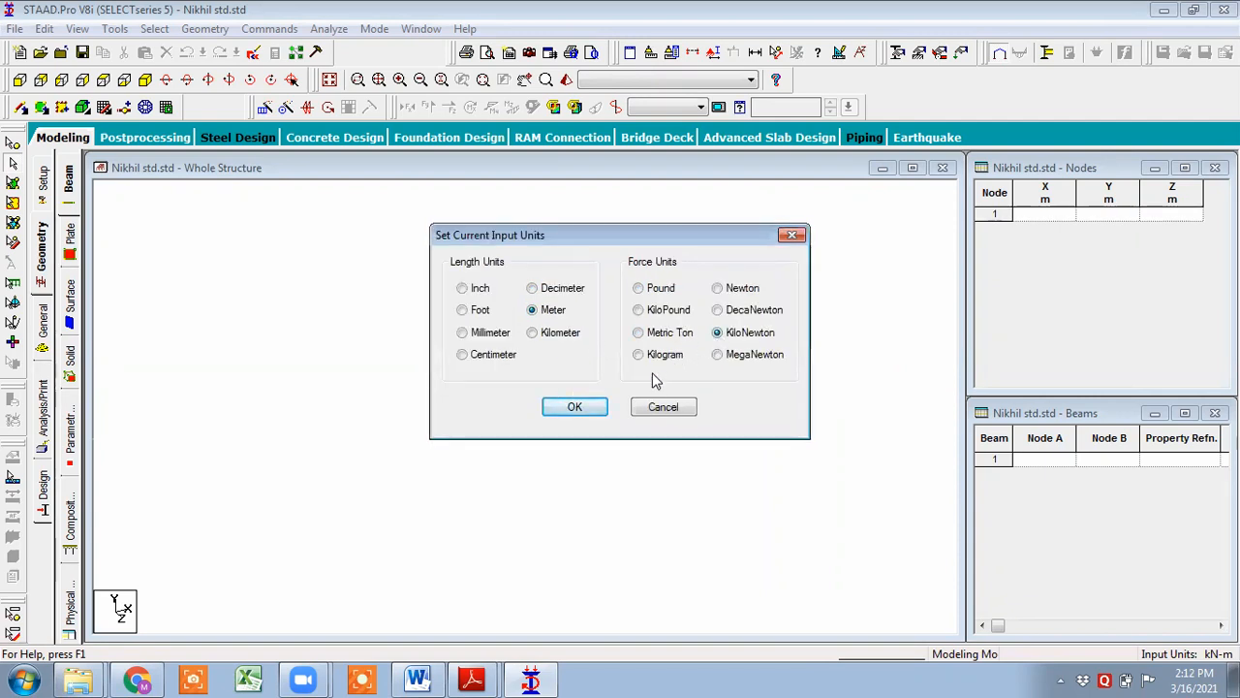
left_click(574, 407)
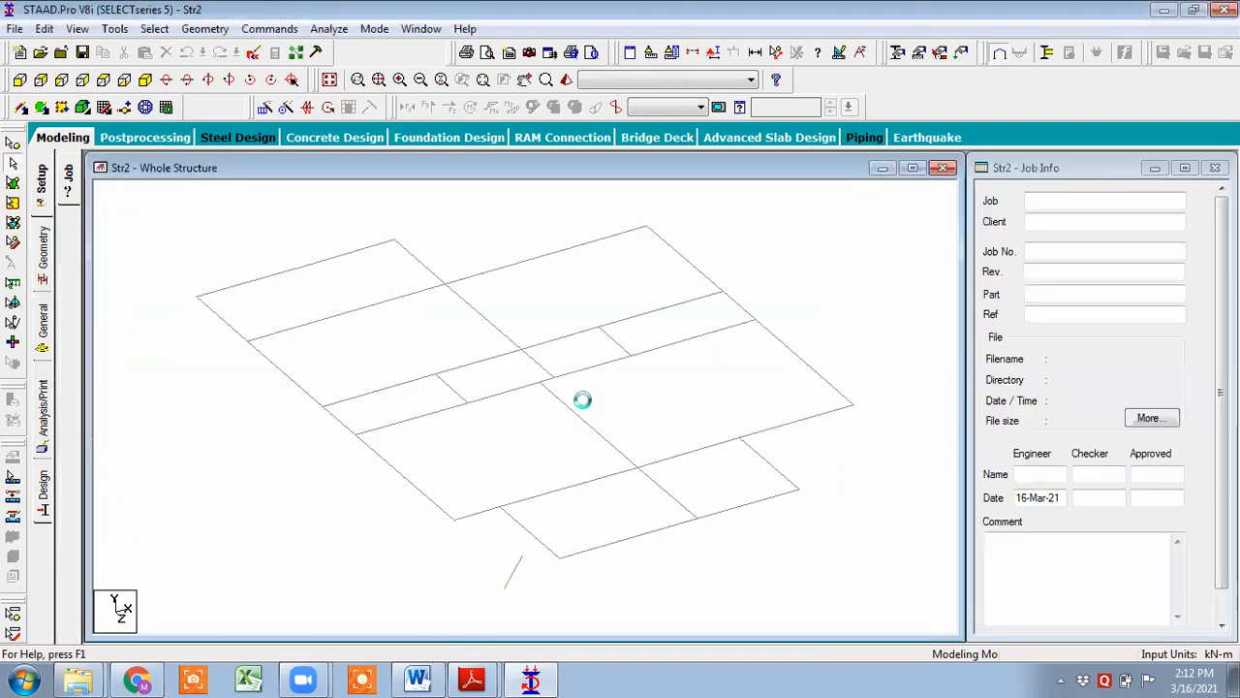
- Delete the stray beam below the layout together with its unattached nodes
left_click(514, 572)
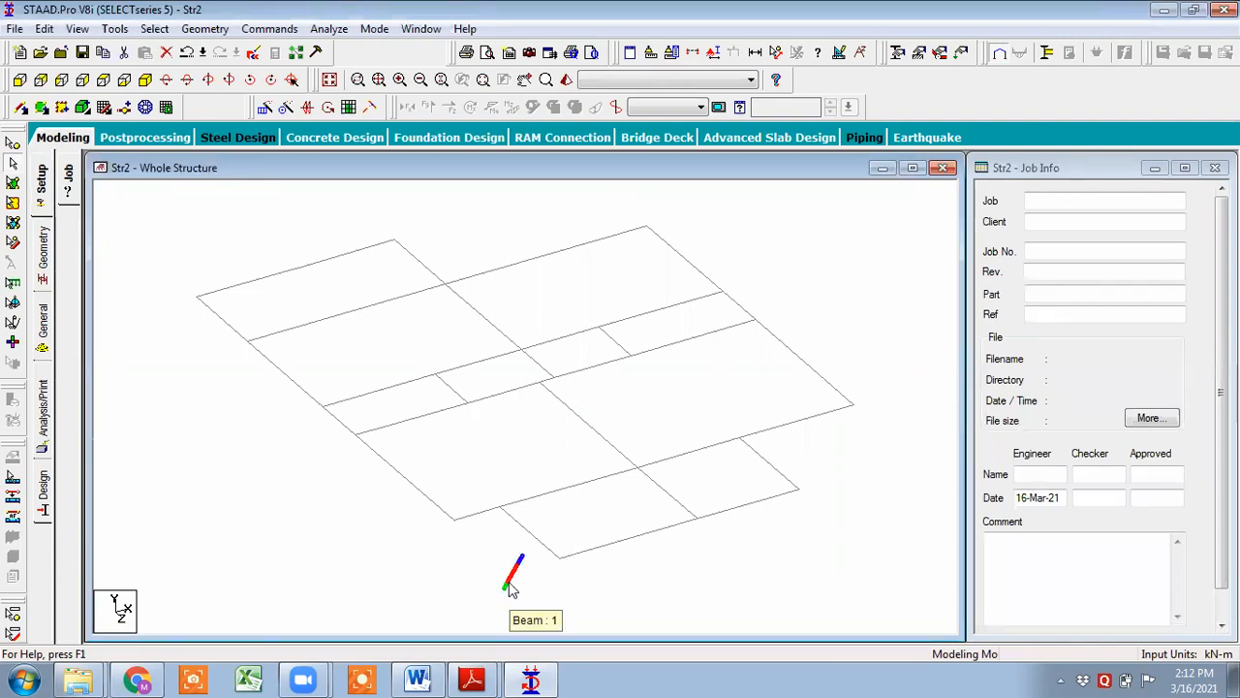
key("Delete")
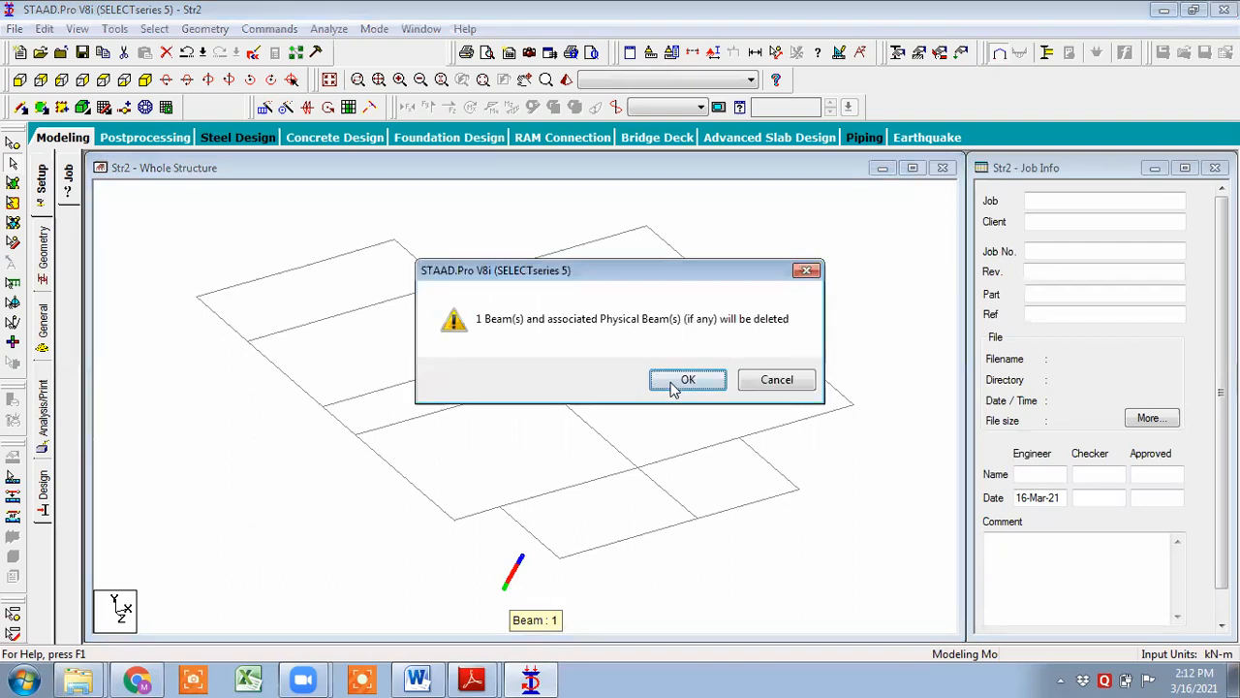
left_click(688, 379)
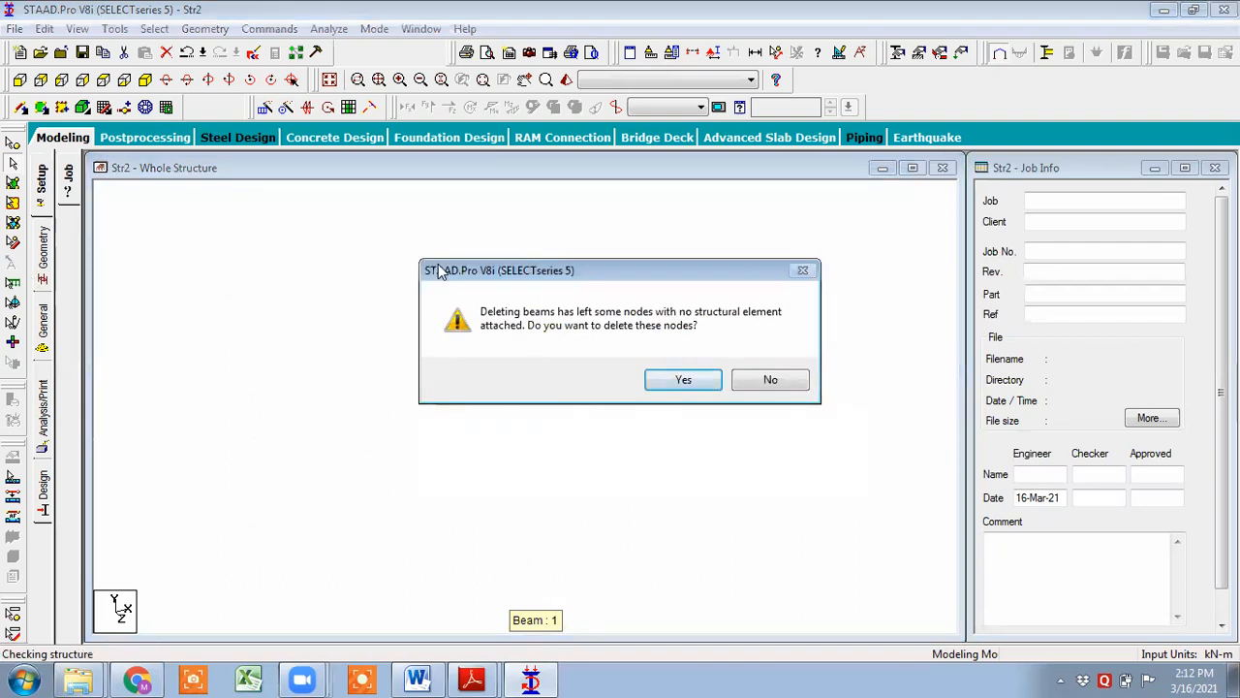
left_click(681, 380)
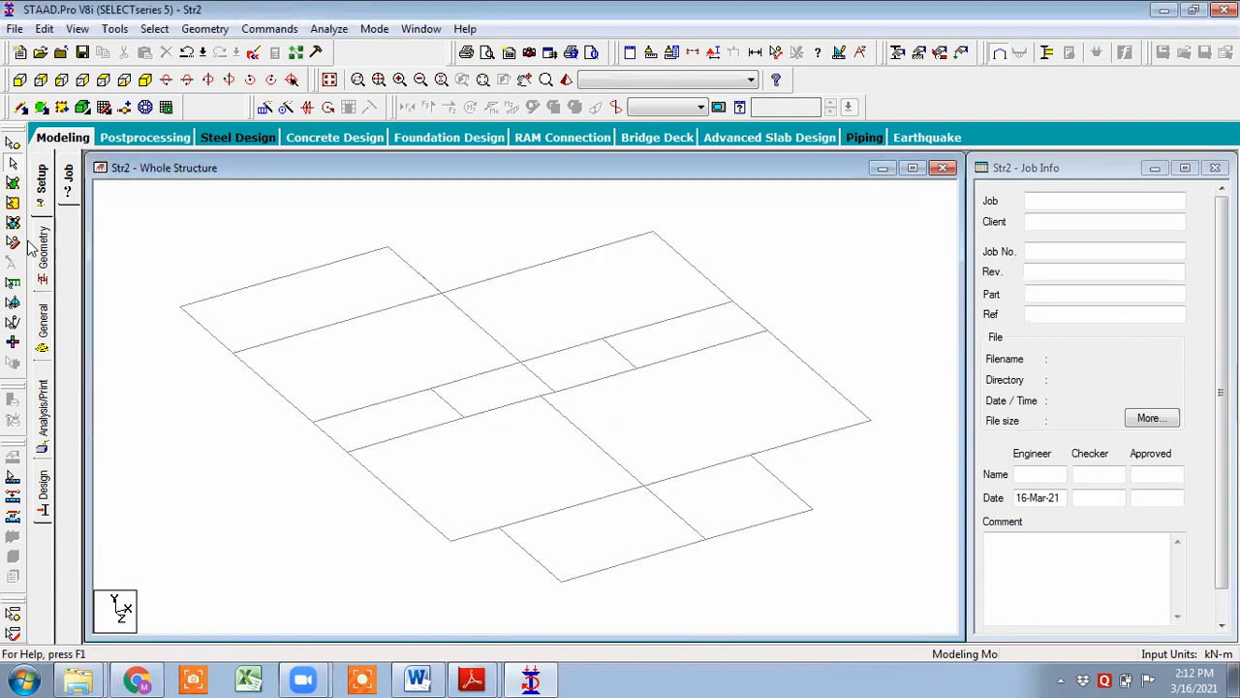
- Delete the three beams forming the topmost rectangular bay of the plan, including their leftover nodes
left_click(109, 80)
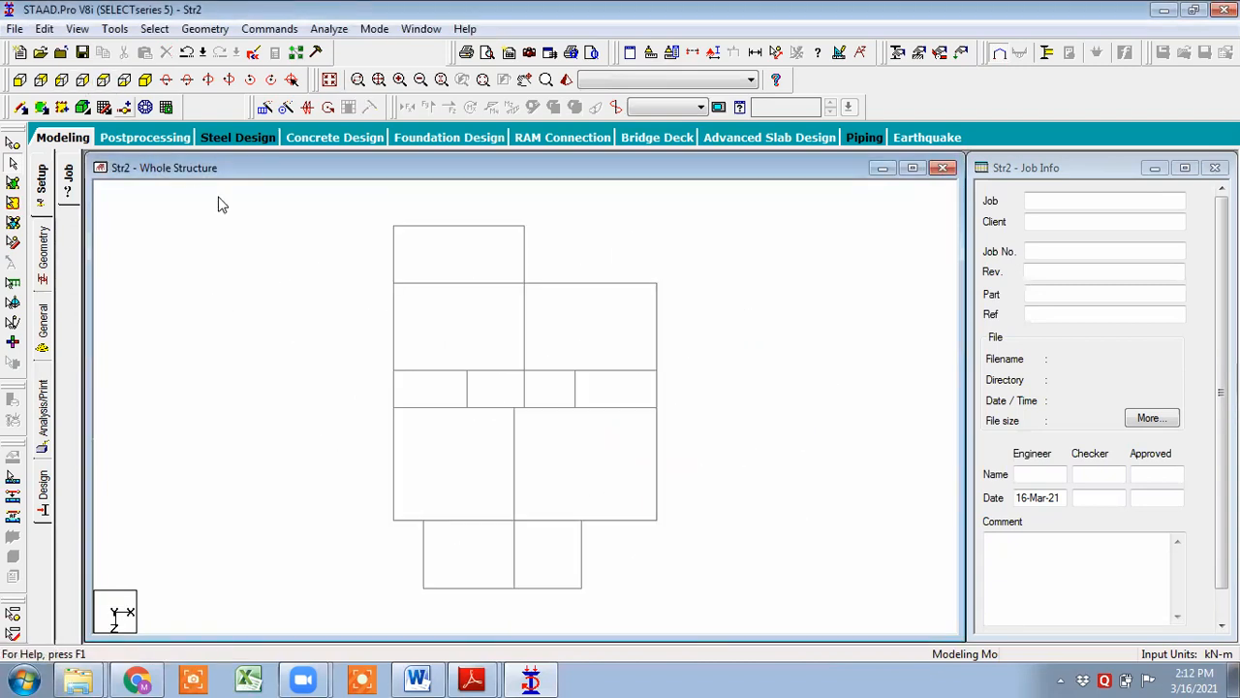
left_click_drag(313, 196, 610, 252)
left_click_drag(360, 210, 582, 260)
left_click(305, 233)
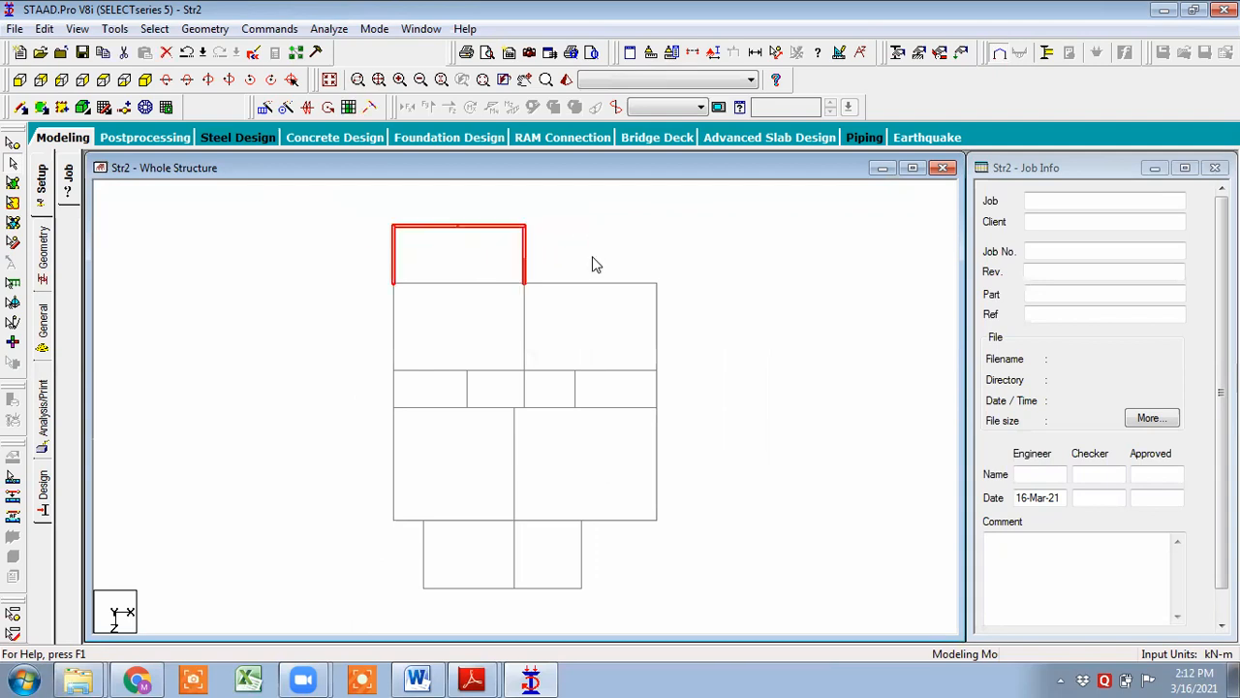
key("Delete")
left_click(687, 380)
left_click(684, 381)
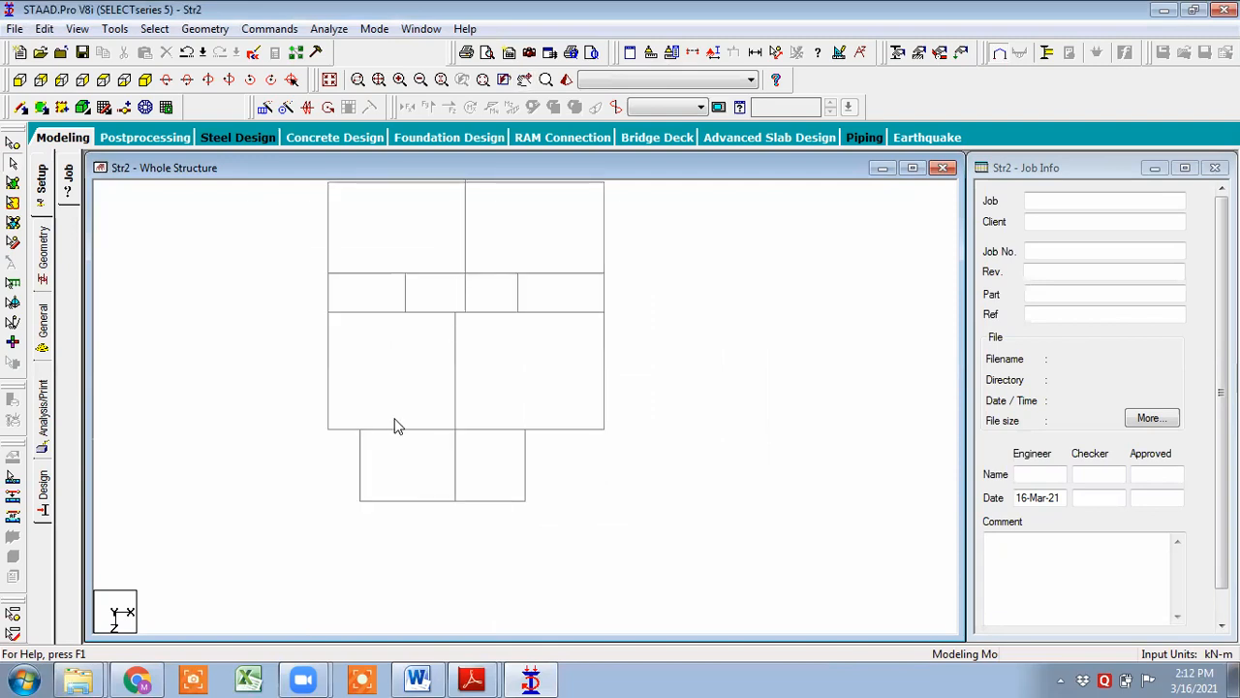
- Measure the node-to-node distance between the top-left corner and the middle node of the top edge
middle_click_drag(516, 407, 498, 506)
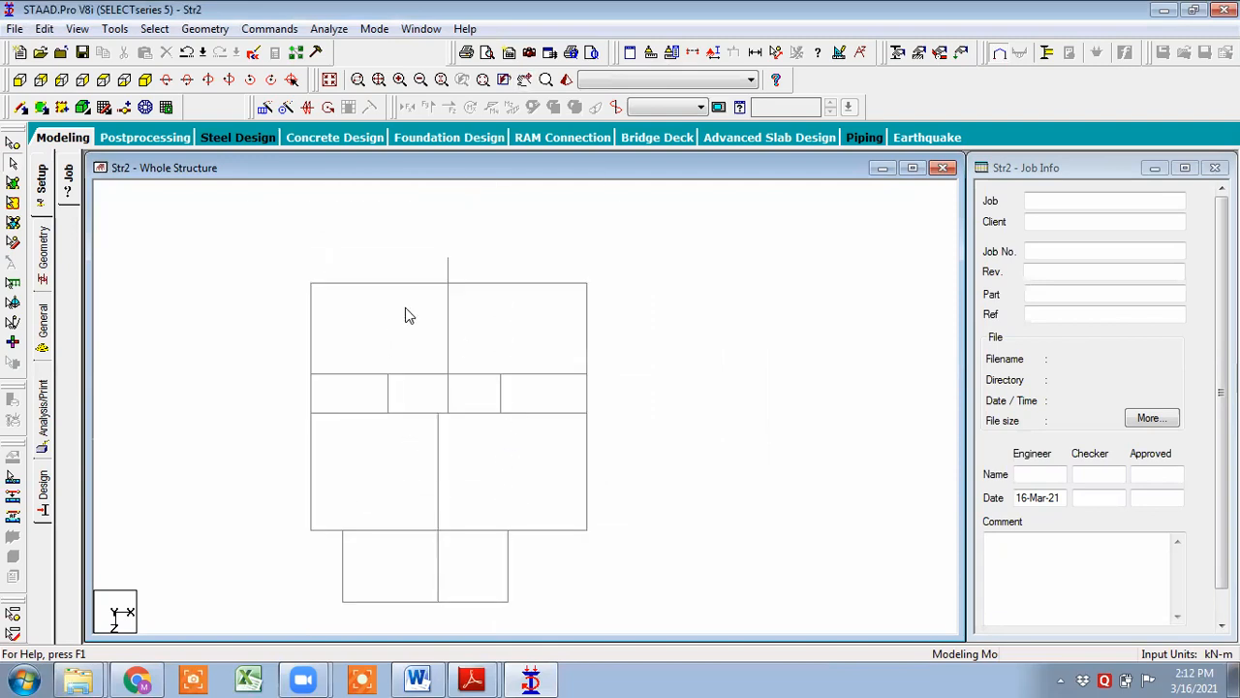
left_click(778, 51)
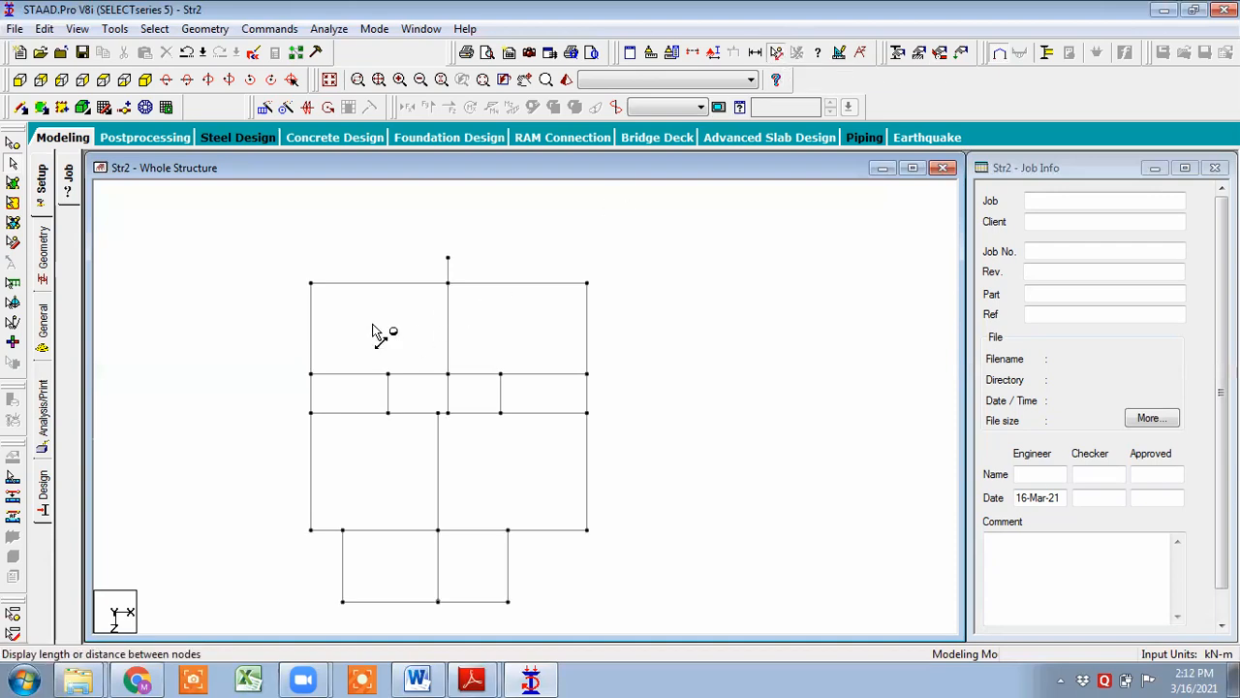
left_click(311, 284)
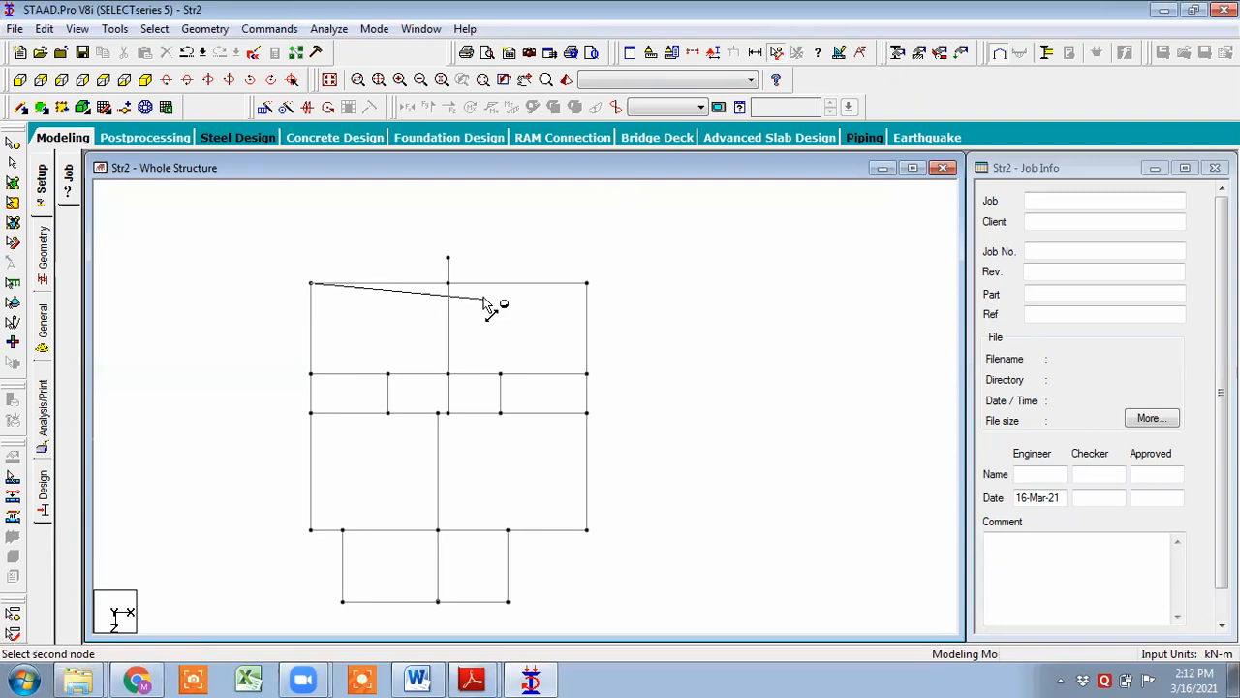
left_click(450, 286)
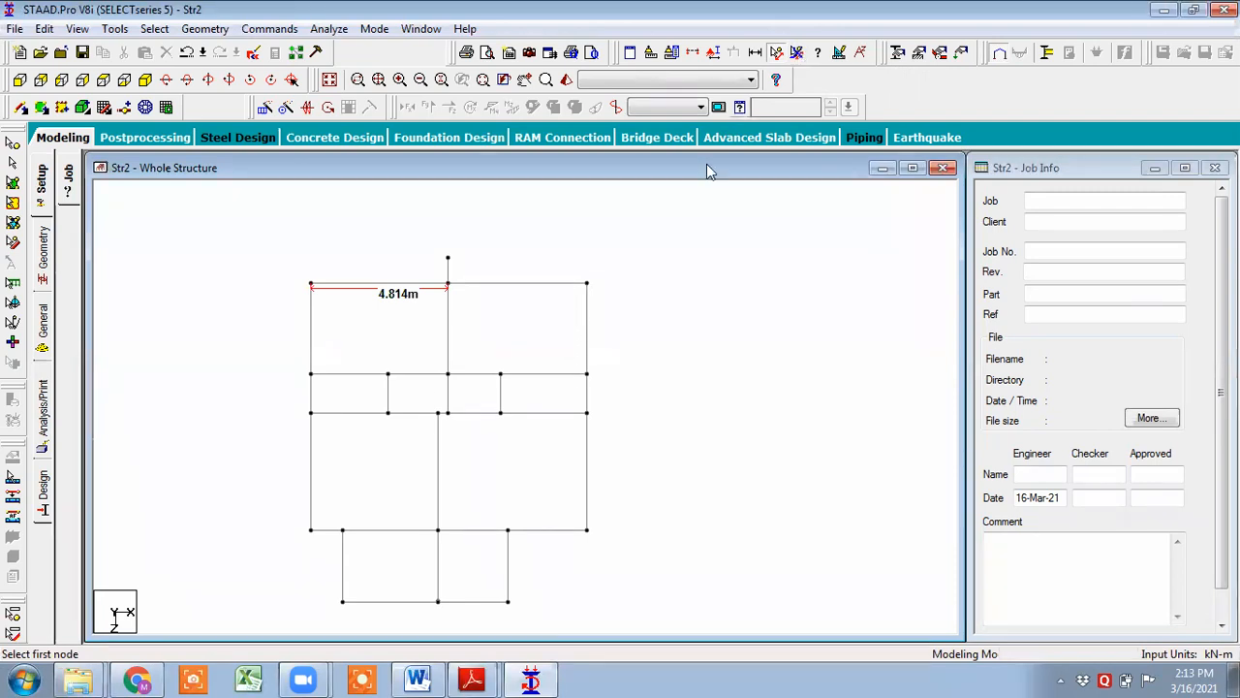
middle_click_drag(436, 335, 434, 303)
middle_click_drag(525, 235, 536, 299)
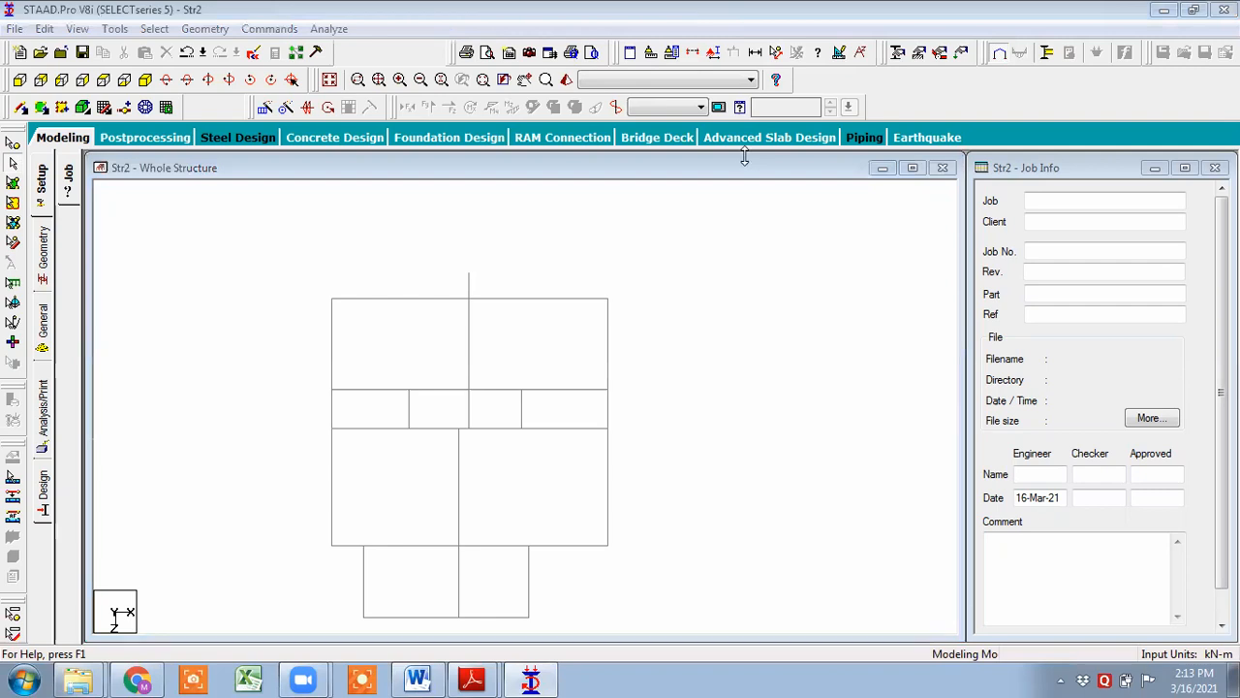
left_click(1061, 679)
left_click(1030, 572)
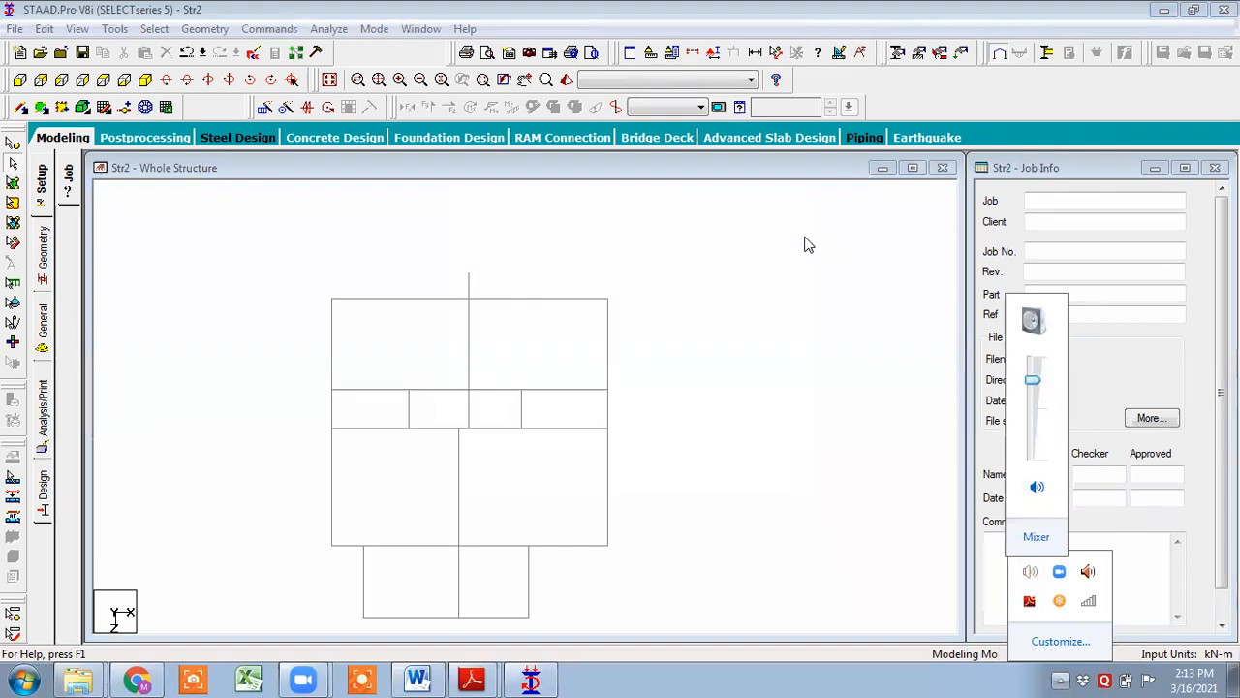
left_click(708, 194)
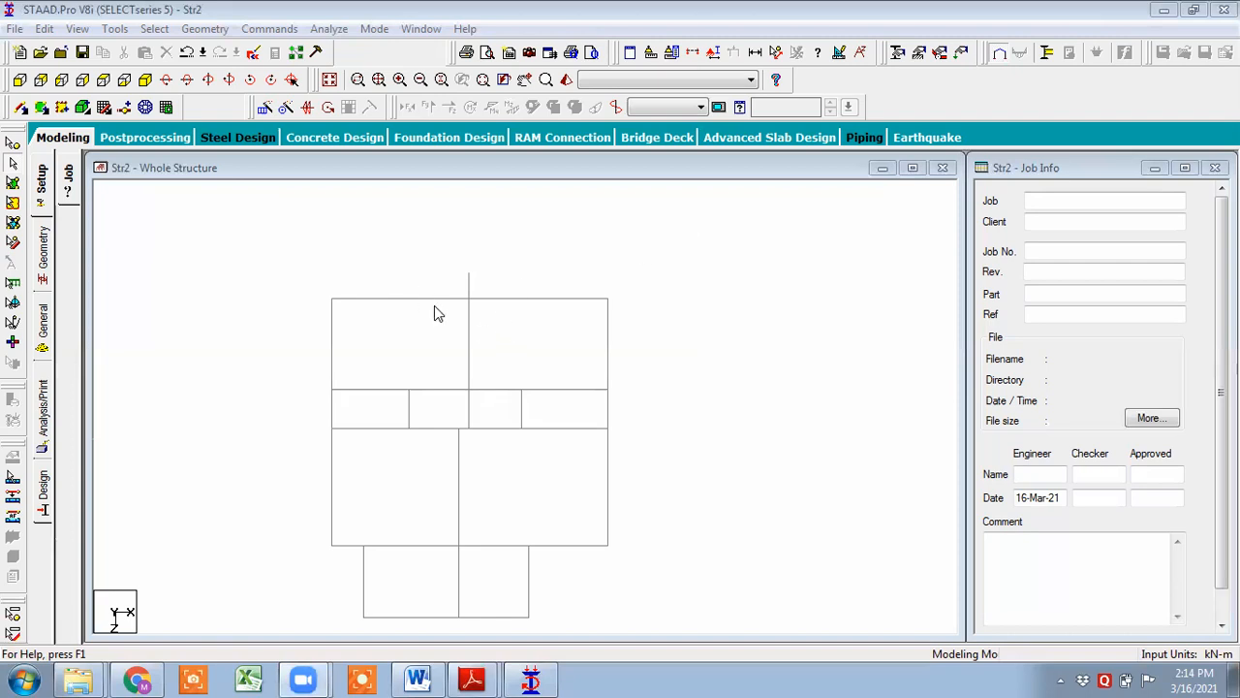
- Select the short stub beam sticking up above the middle of the top edge
mouse_move(490, 281)
middle_mouse_down()
mouse_move(571, 242)
mouse_move(507, 394)
mouse_move(465, 375)
middle_mouse_up()
scroll(571, 241, "up", 2)
left_click(451, 367)
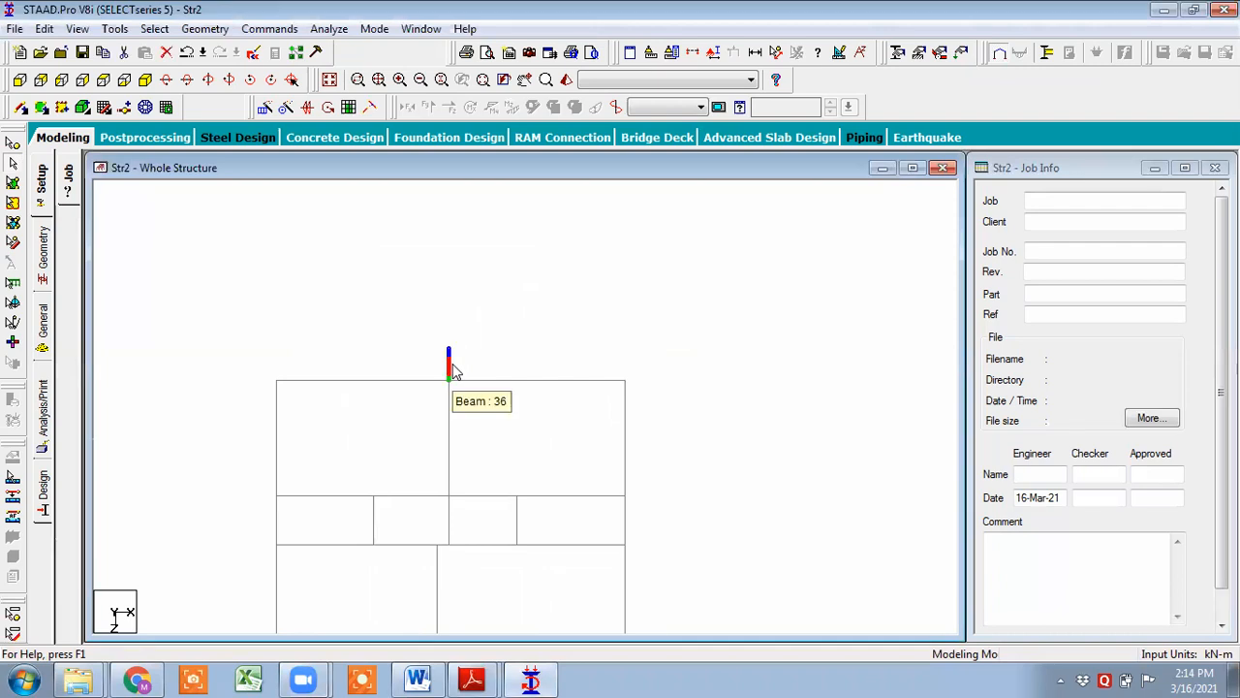